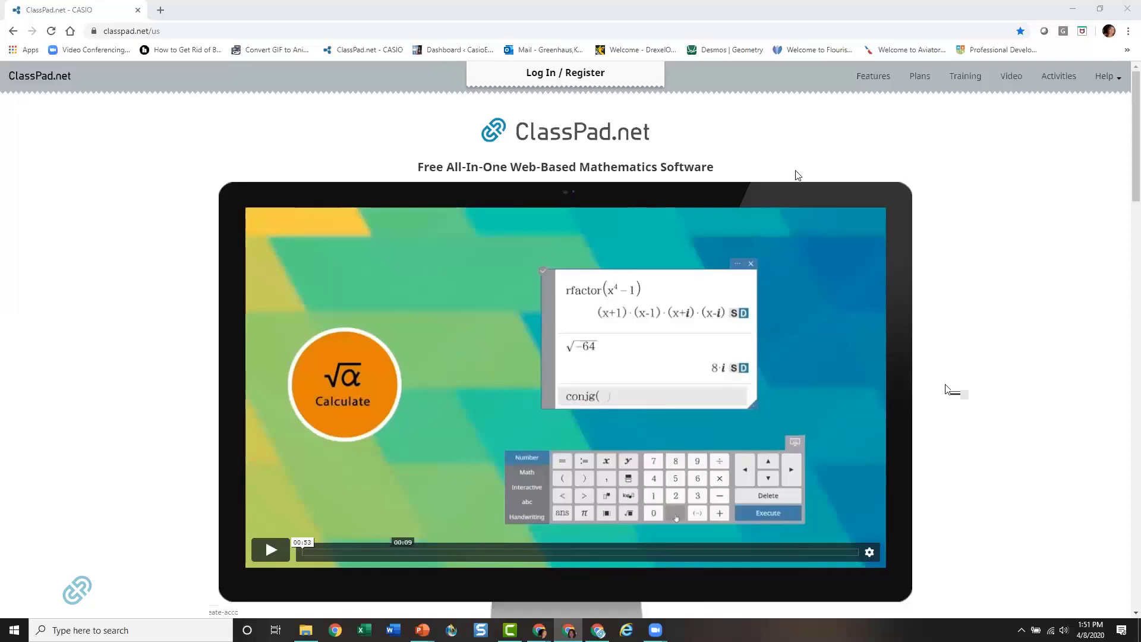
Step: Log in to ClassPad.net with the saved account credentials
left_click(564, 85)
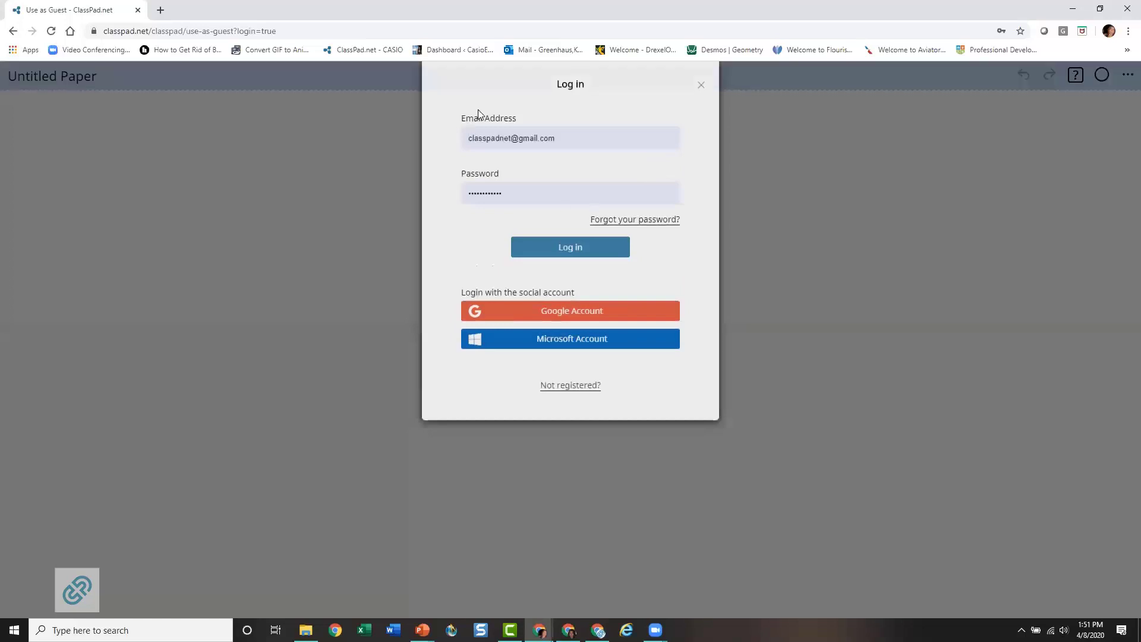
left_click(577, 251)
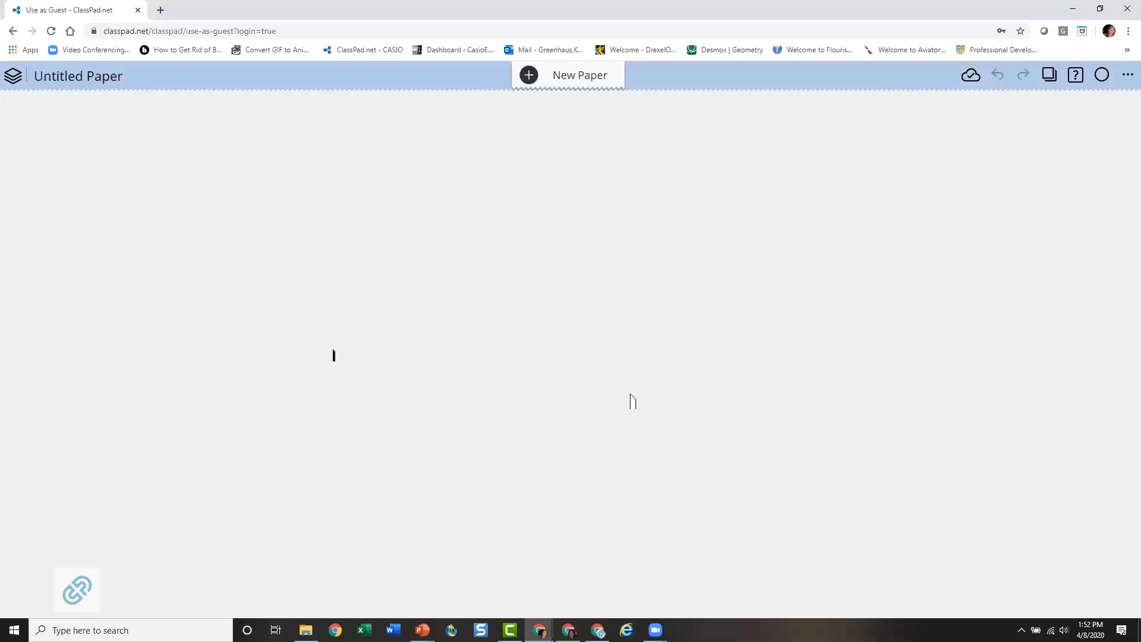
Step: Set the paper's math settings to number format Fix 1 and angle unit Degree
left_click(1127, 77)
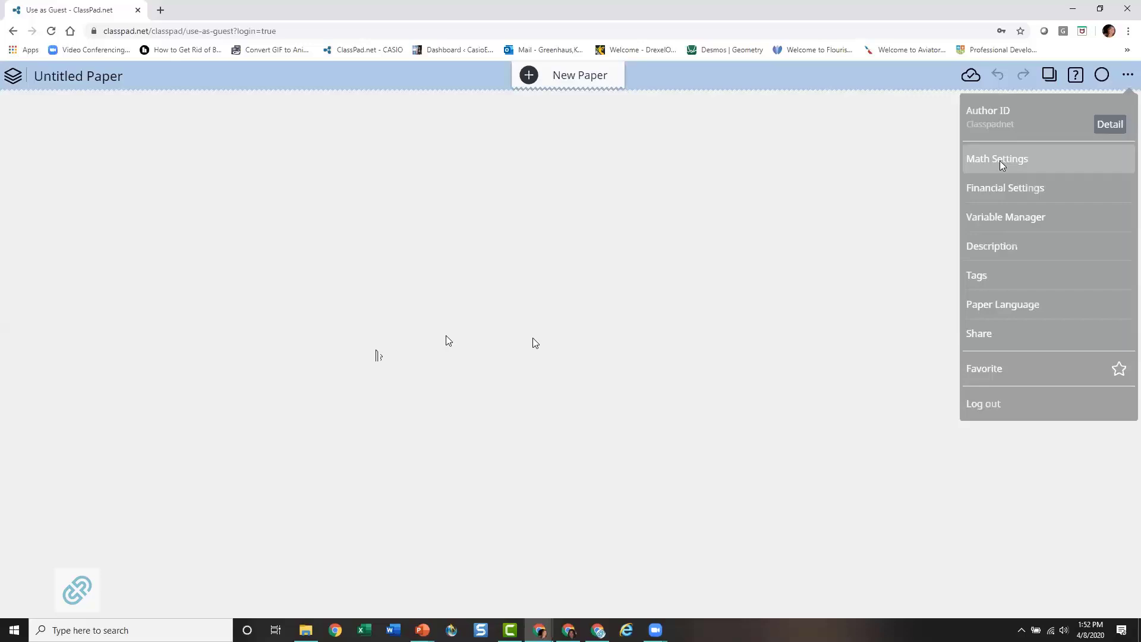
left_click(1002, 165)
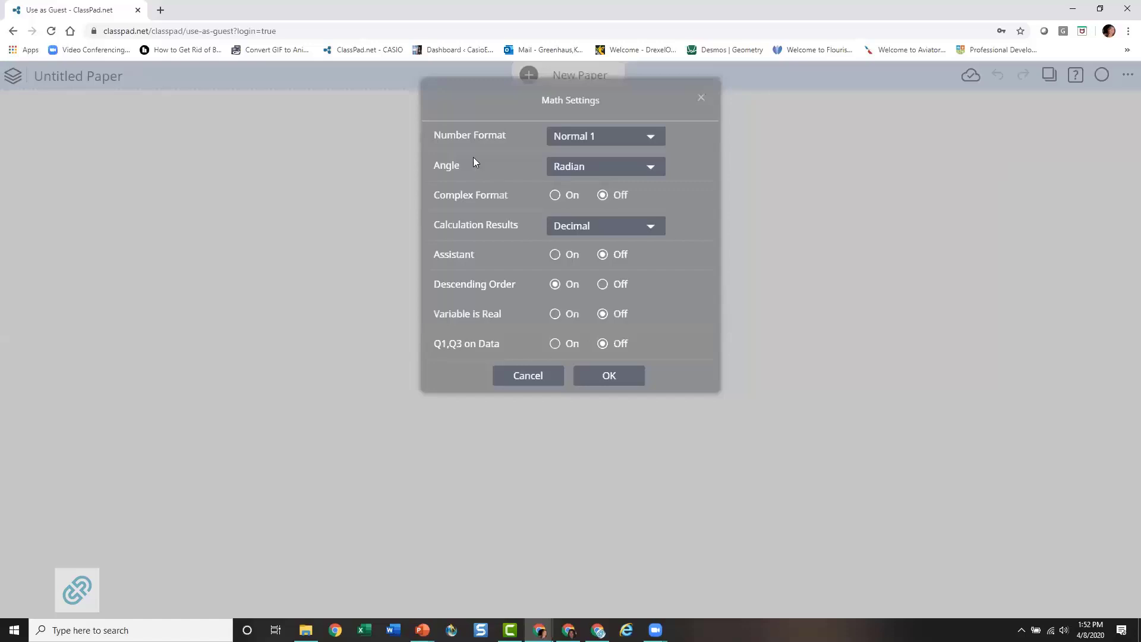
left_click(650, 138)
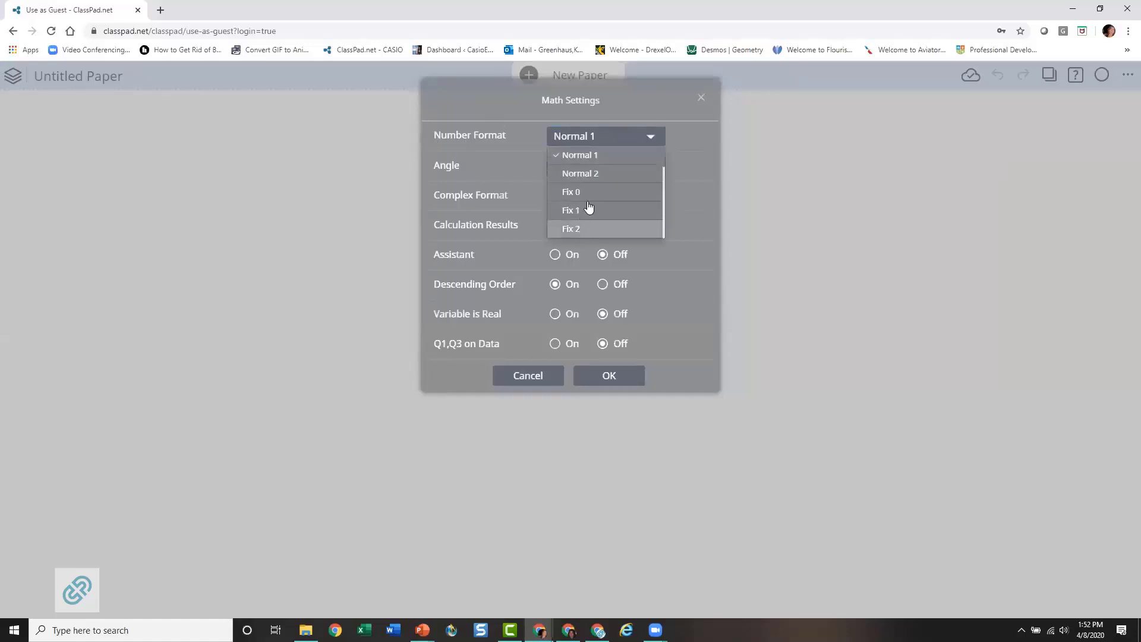
scroll(588, 206, "down", 5)
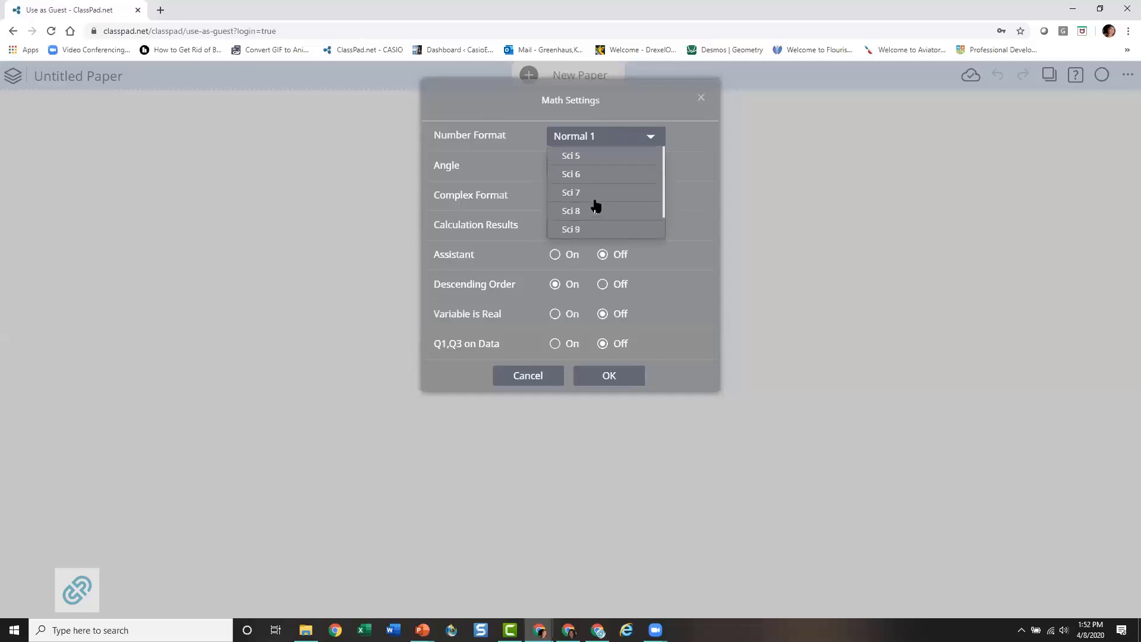
scroll(595, 202, "up", 5)
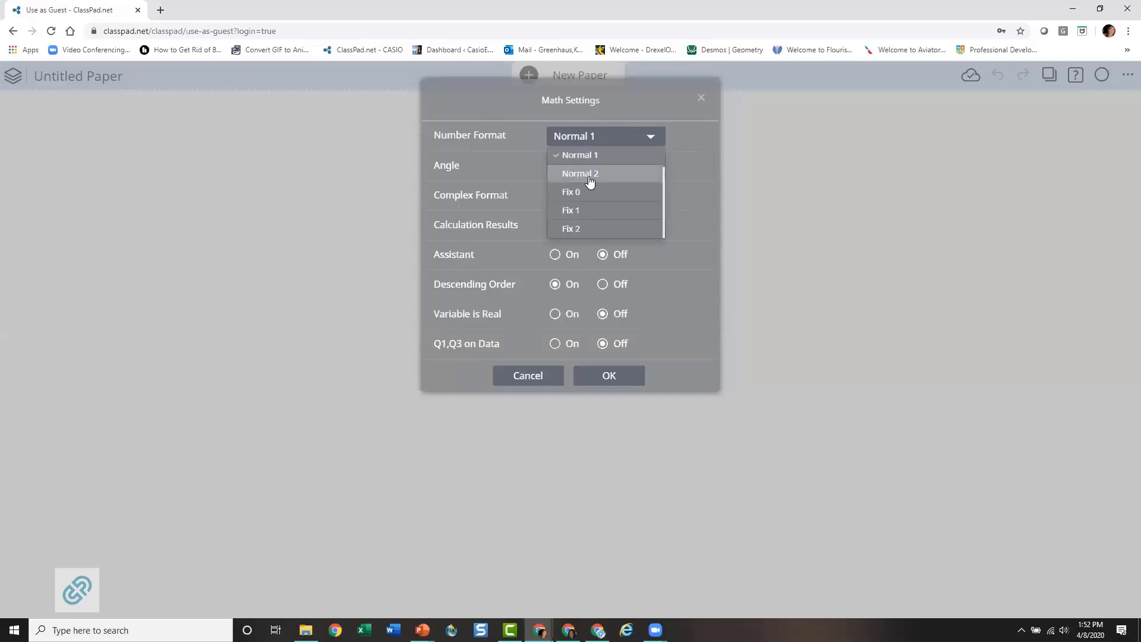
left_click(601, 212)
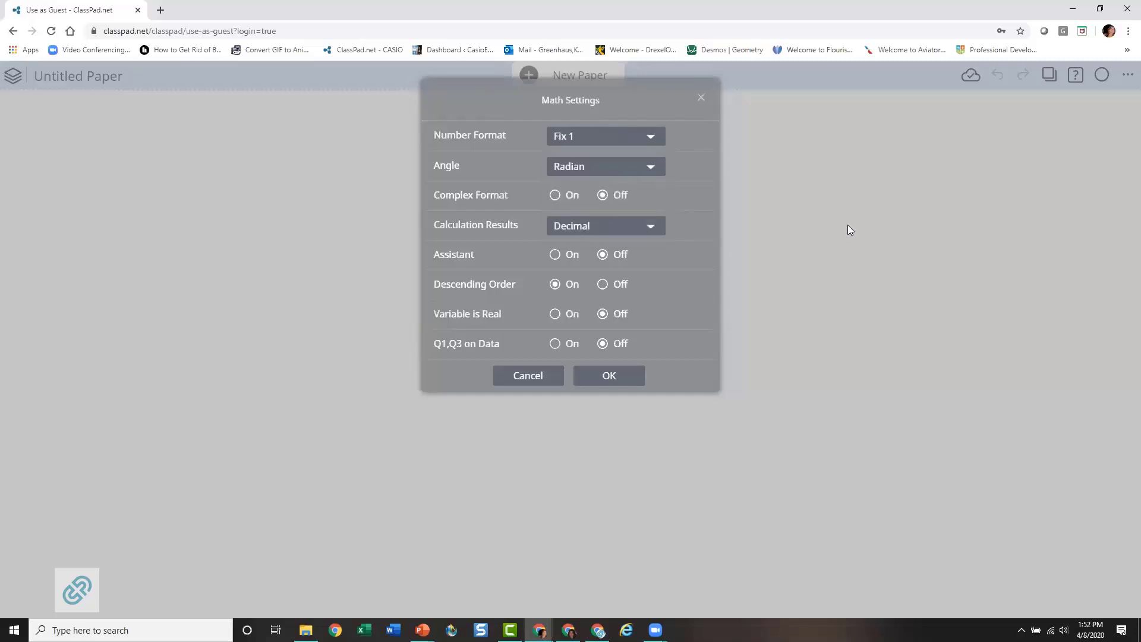
left_click(651, 171)
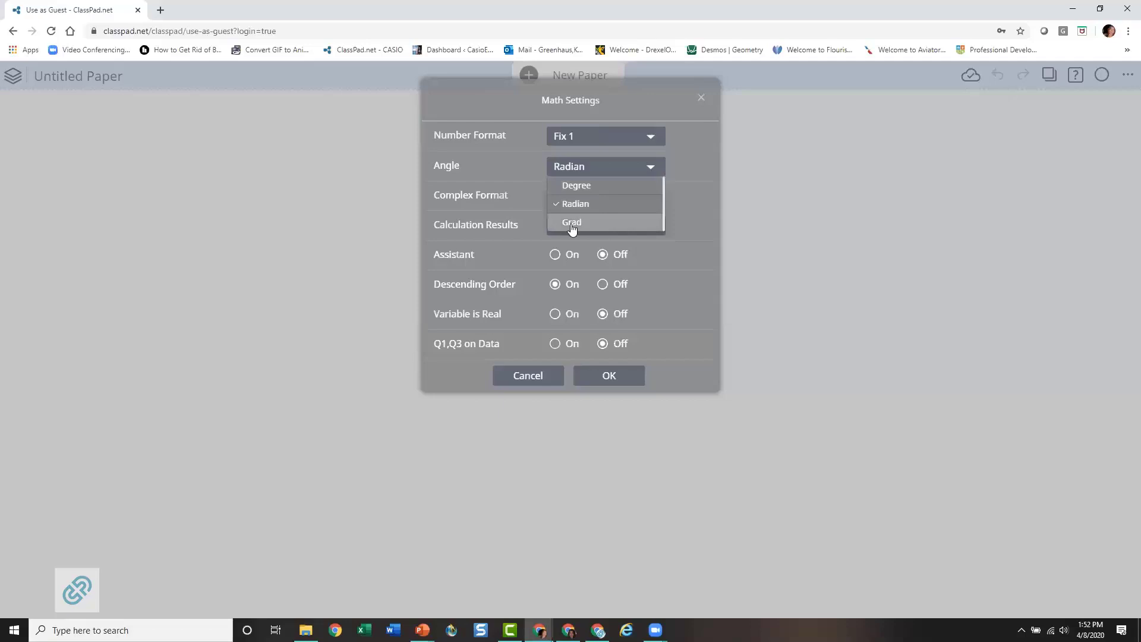
left_click(603, 189)
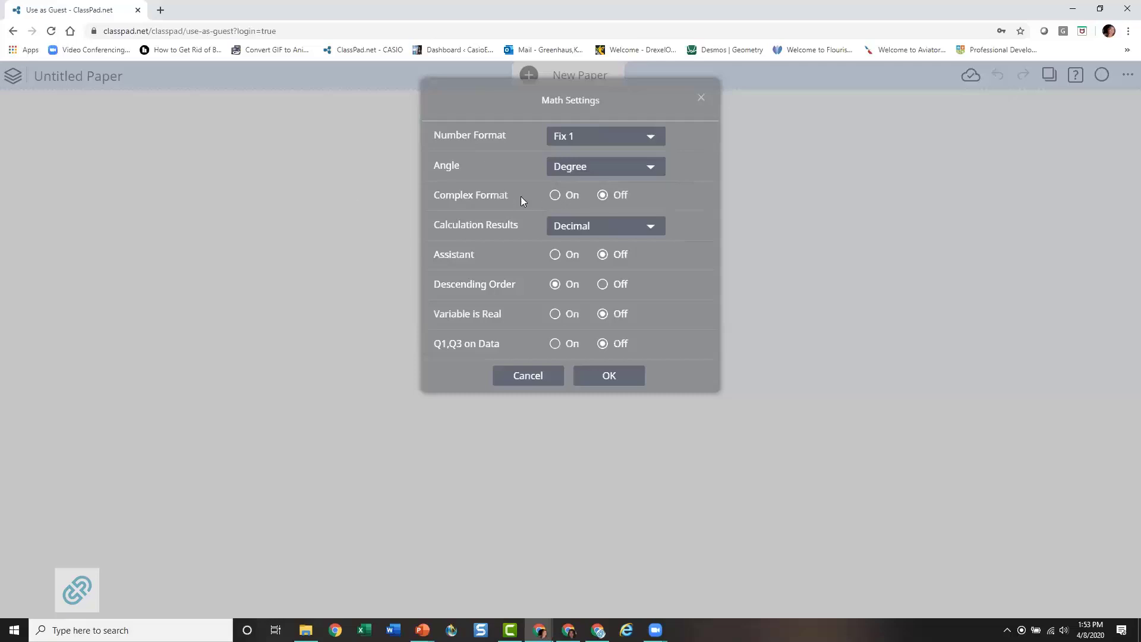
left_click(616, 378)
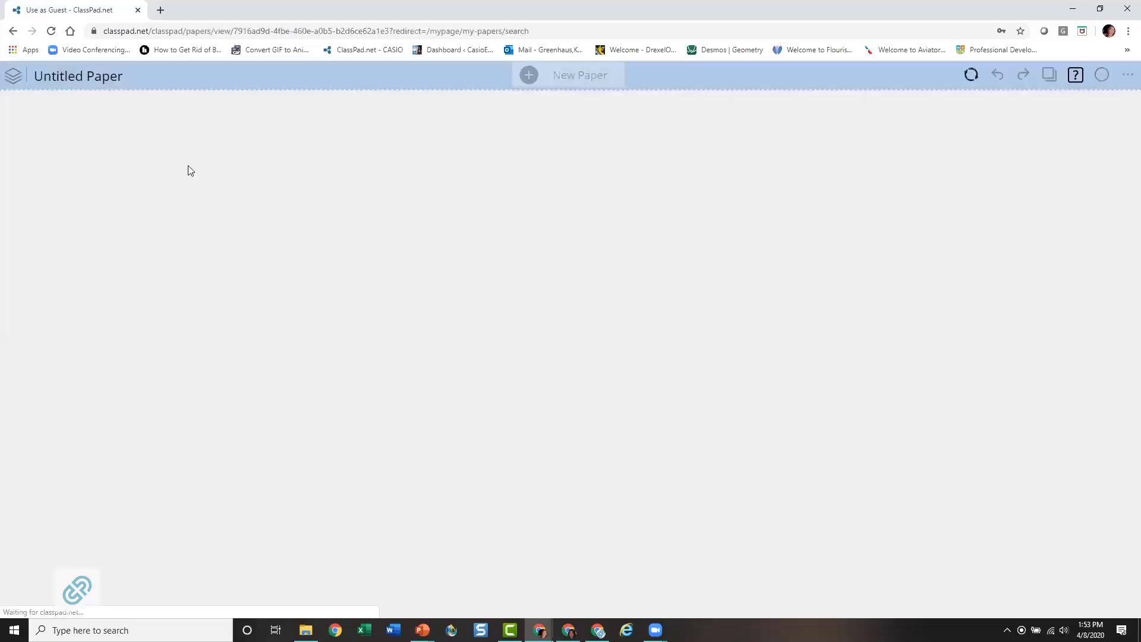
Step: Add a calculation box near the paper's upper-left area and evaluate √−9 in it
left_click(141, 162)
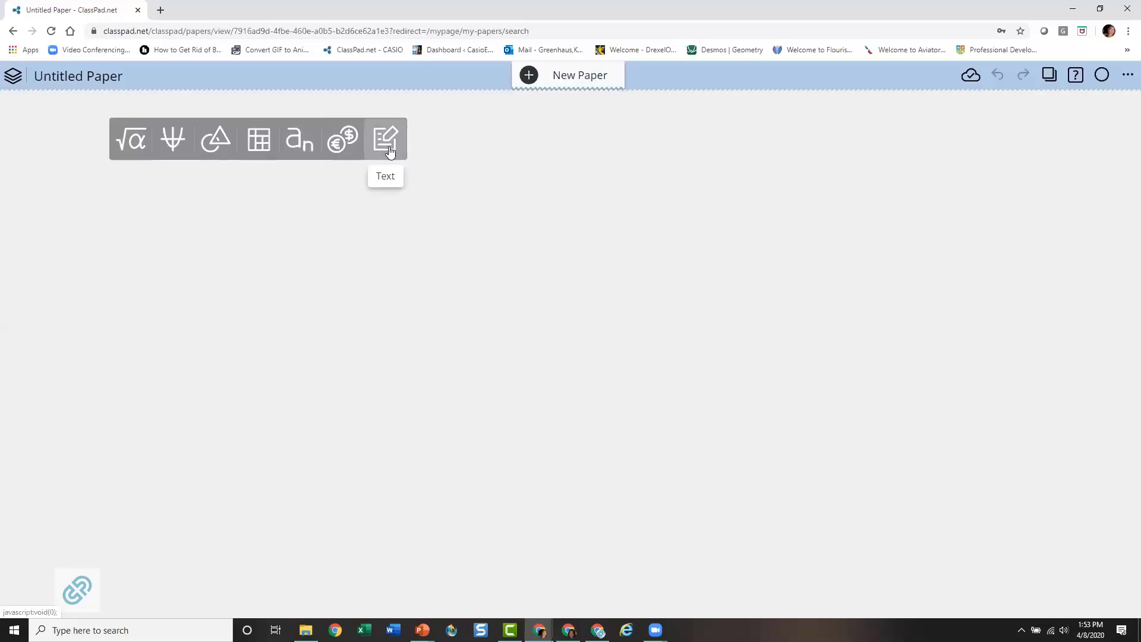
left_click(128, 151)
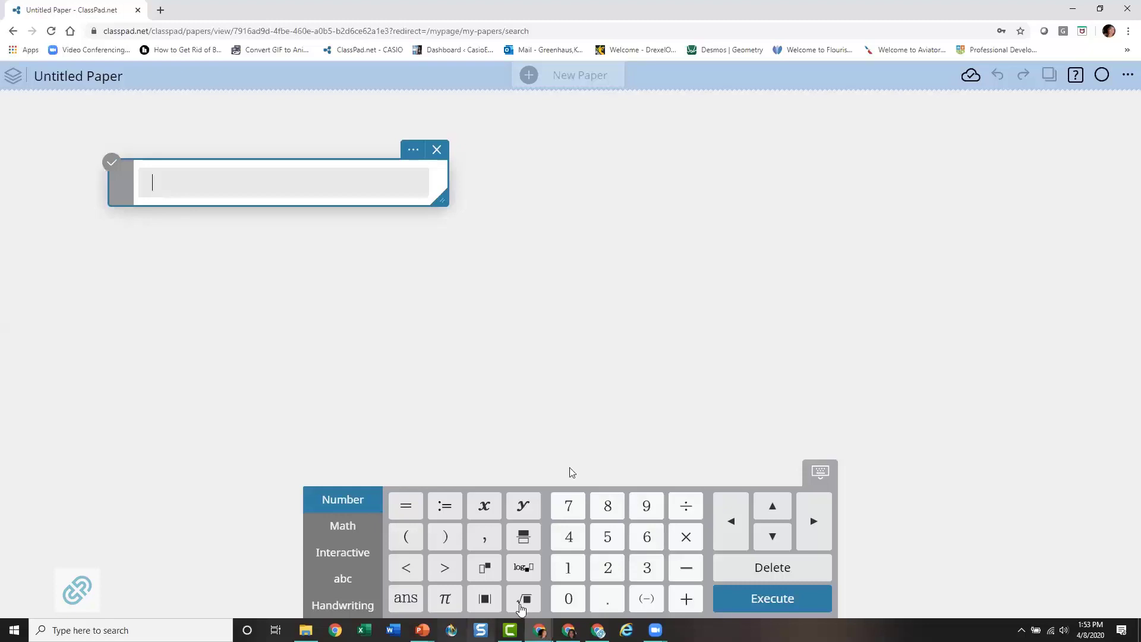
left_click(524, 599)
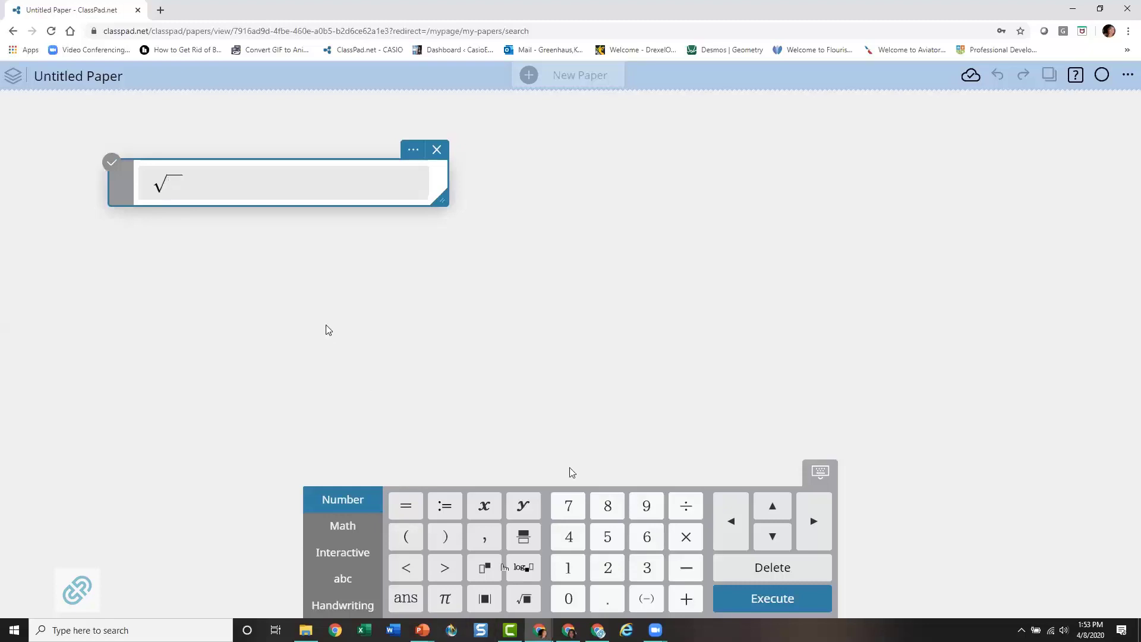
type("-9")
key("Return")
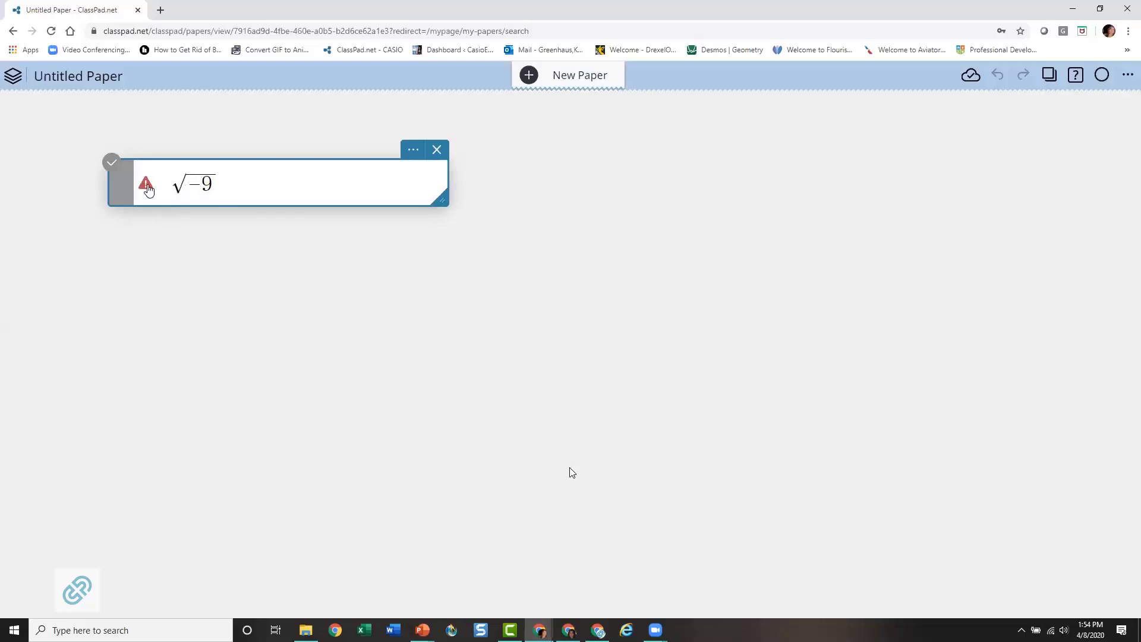
mouse_move(148, 188)
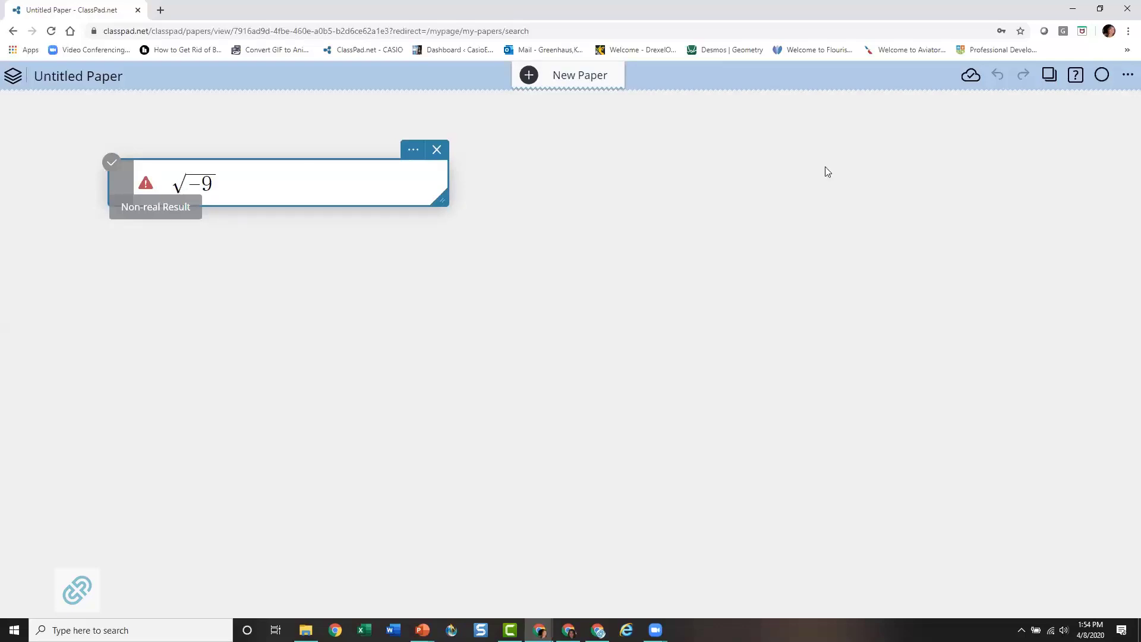
Step: Turn on Complex Format in the paper's math settings
left_click(1127, 79)
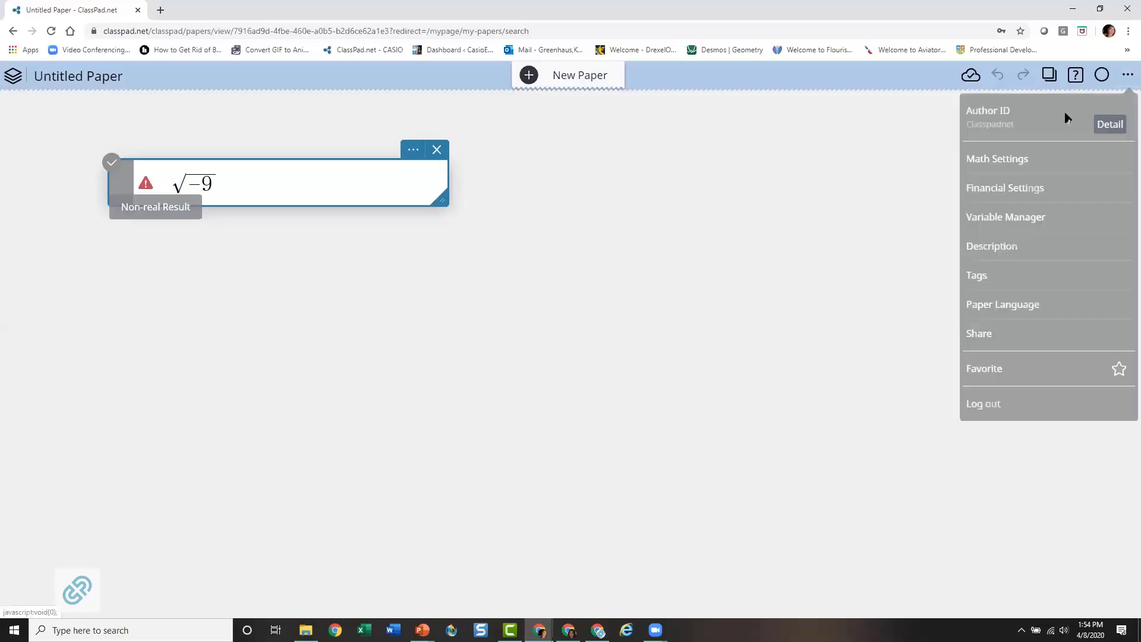
left_click(1040, 159)
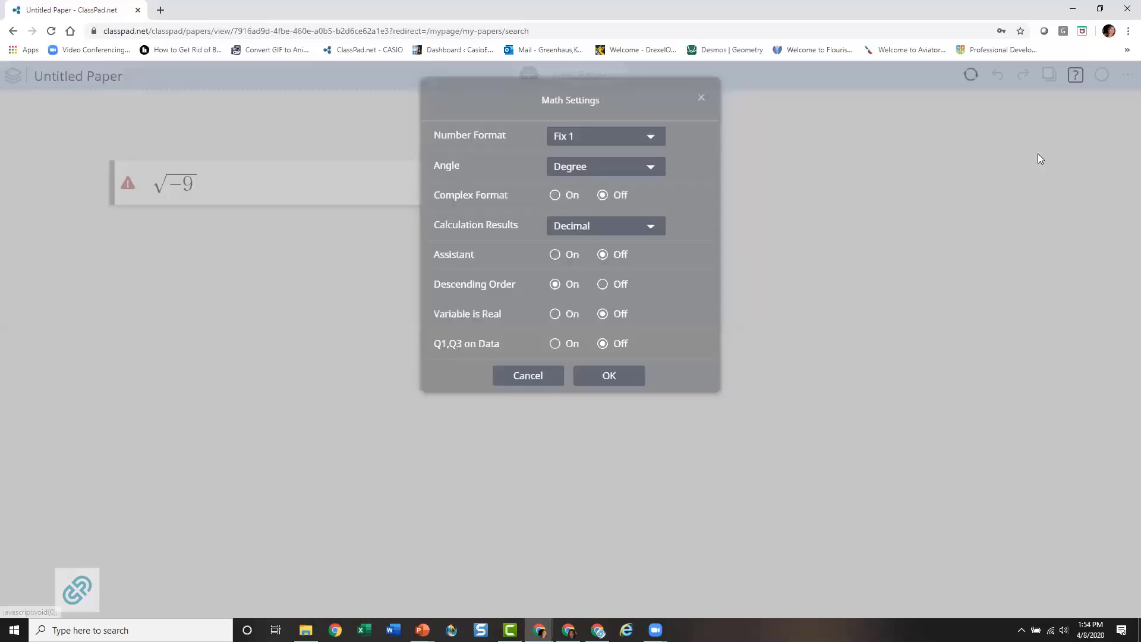
left_click(554, 195)
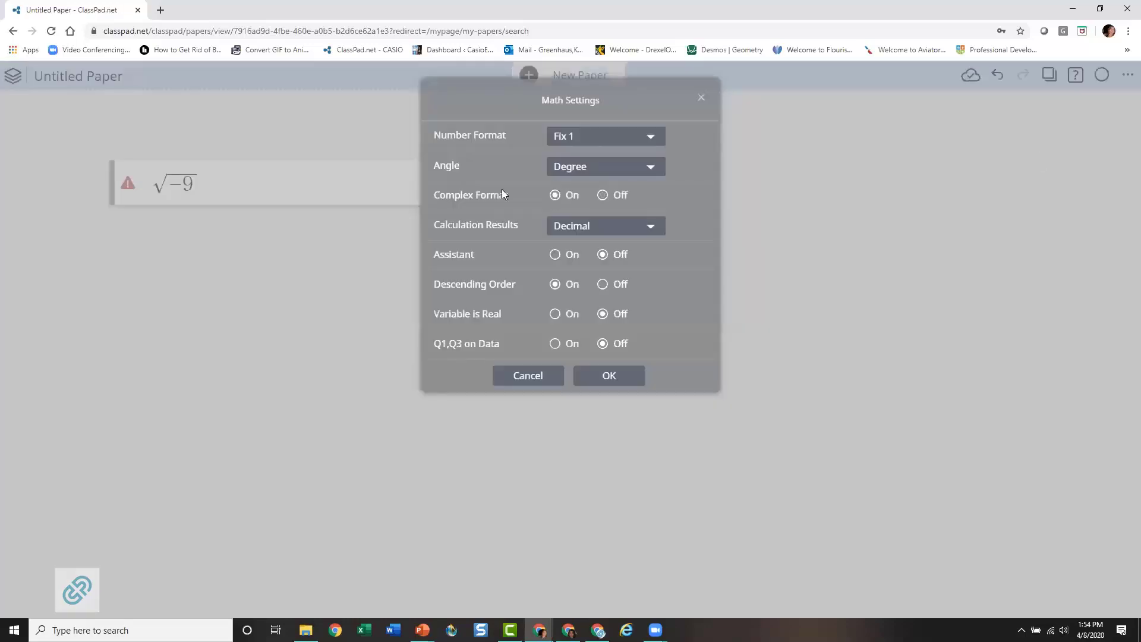
left_click(596, 380)
Step: Re-evaluate the √−9 expression and show its result in standard form
left_click(197, 178)
left_click(215, 184)
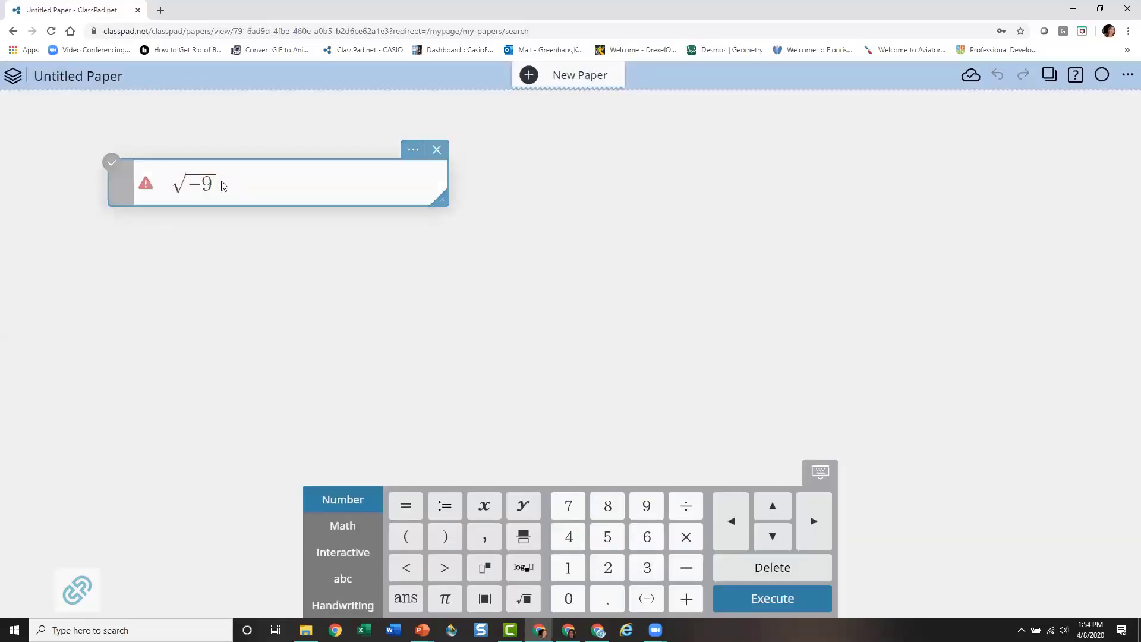
key("Return")
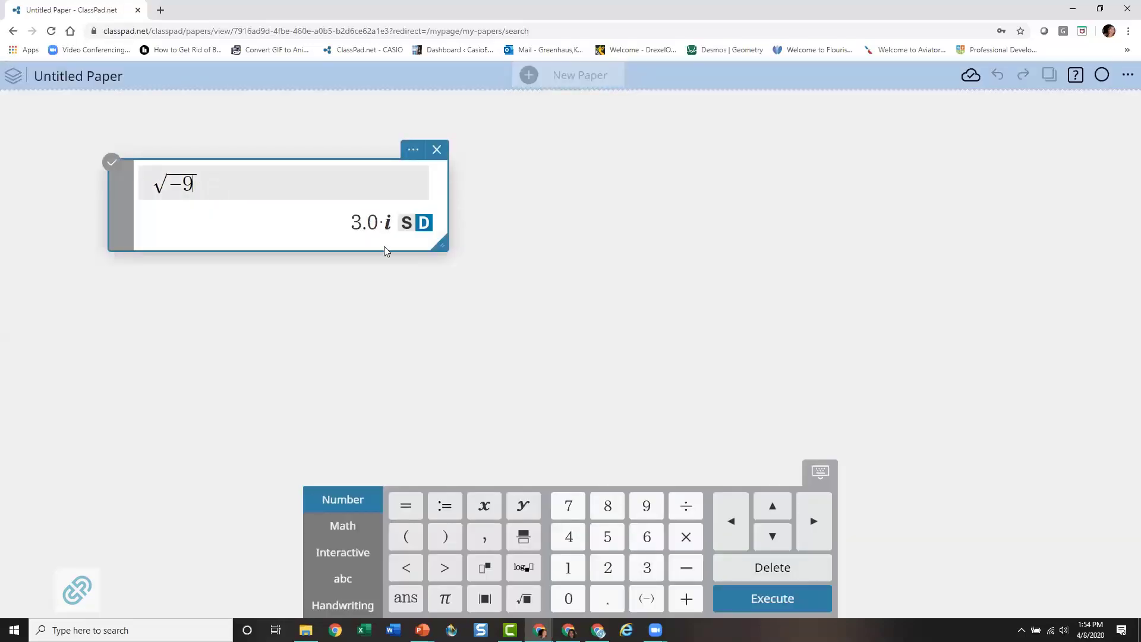
left_click(410, 229)
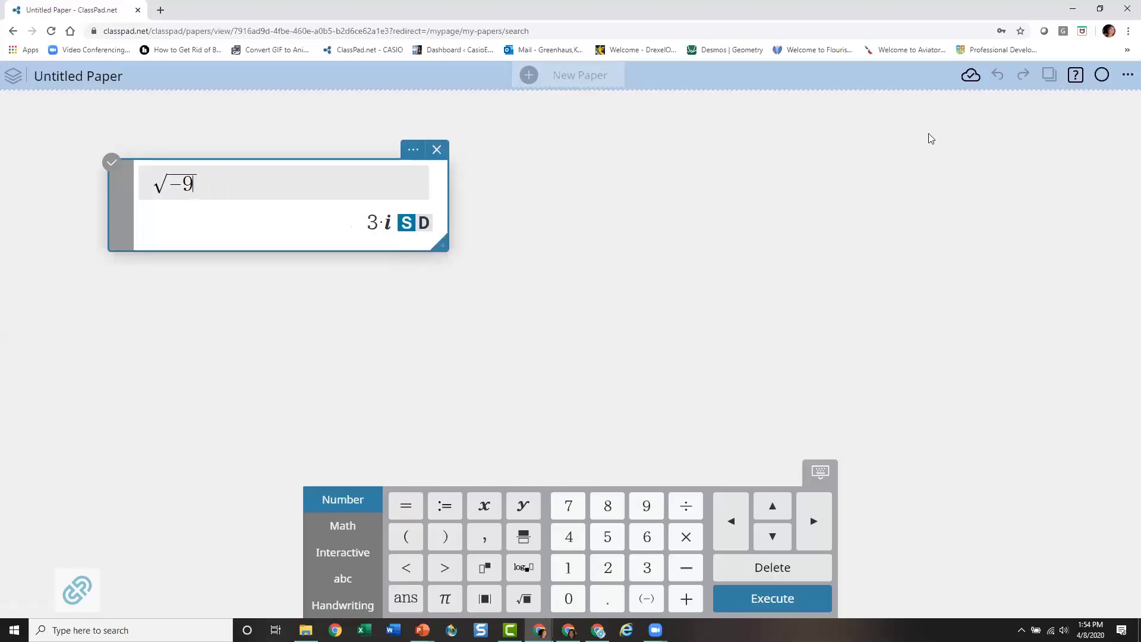
Step: Turn Complex Format off in the math settings, keeping Calculation Results on Decimal
left_click(1127, 78)
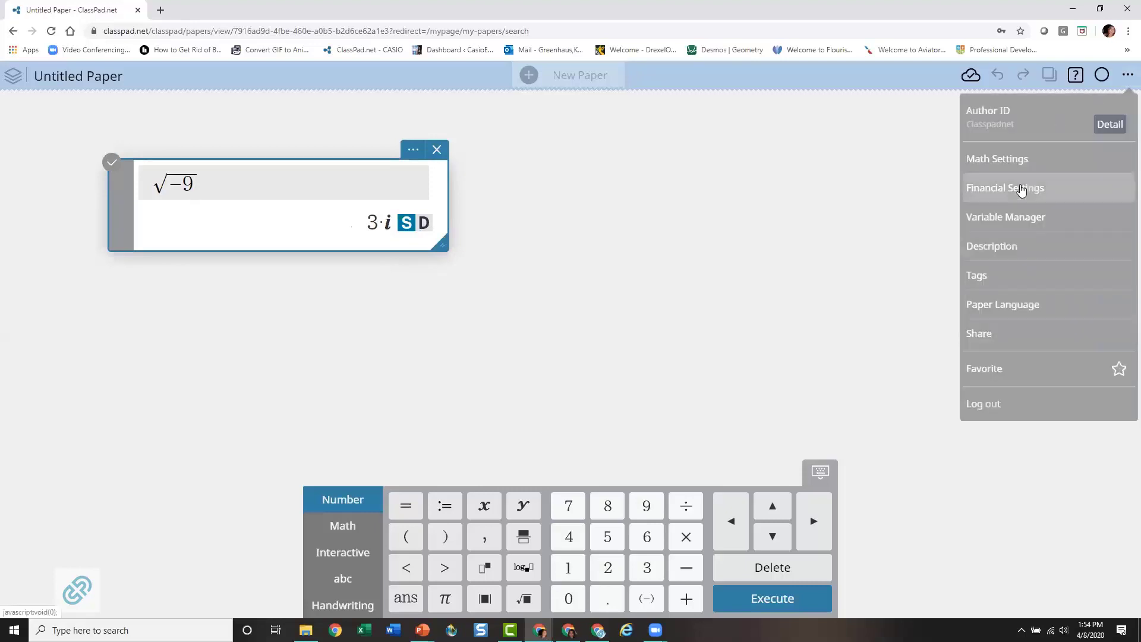
left_click(997, 159)
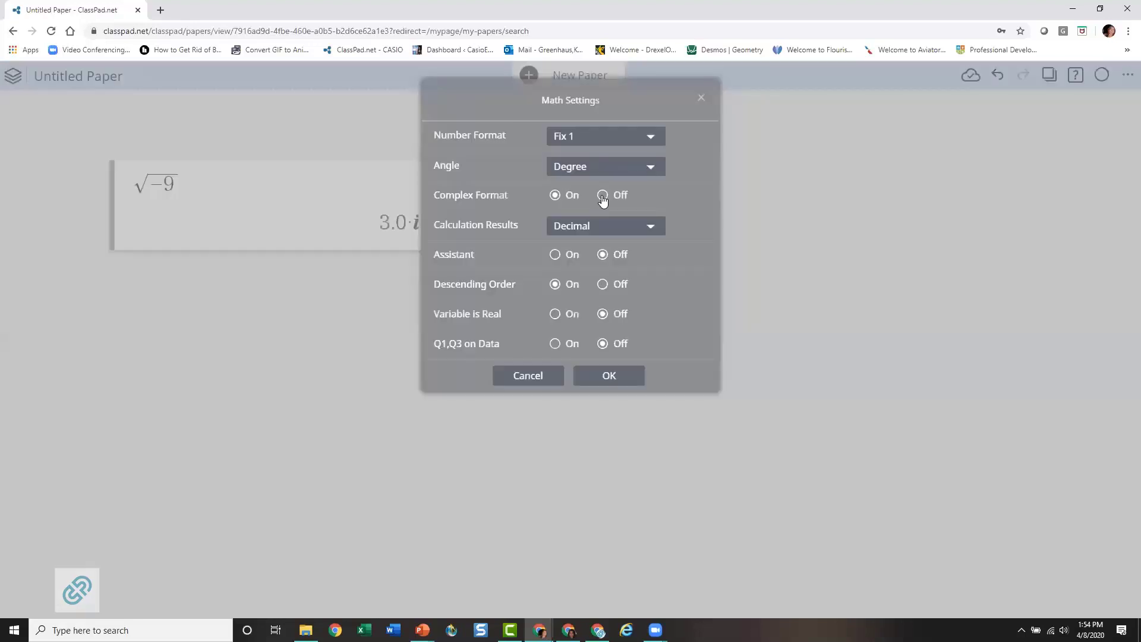
left_click(602, 195)
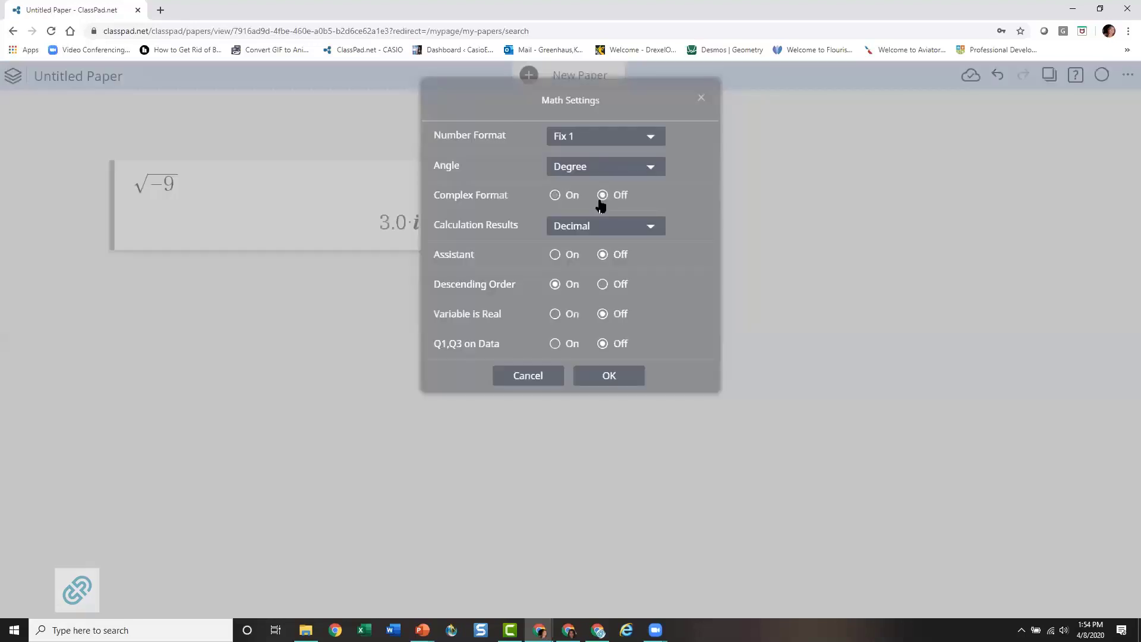
left_click(646, 231)
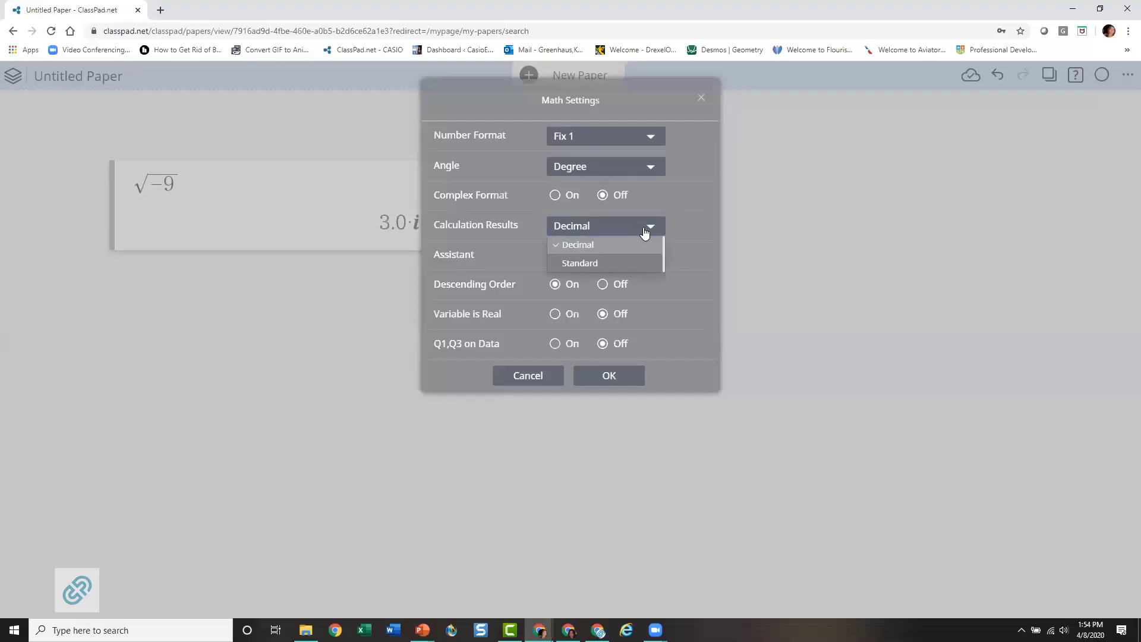
left_click(243, 215)
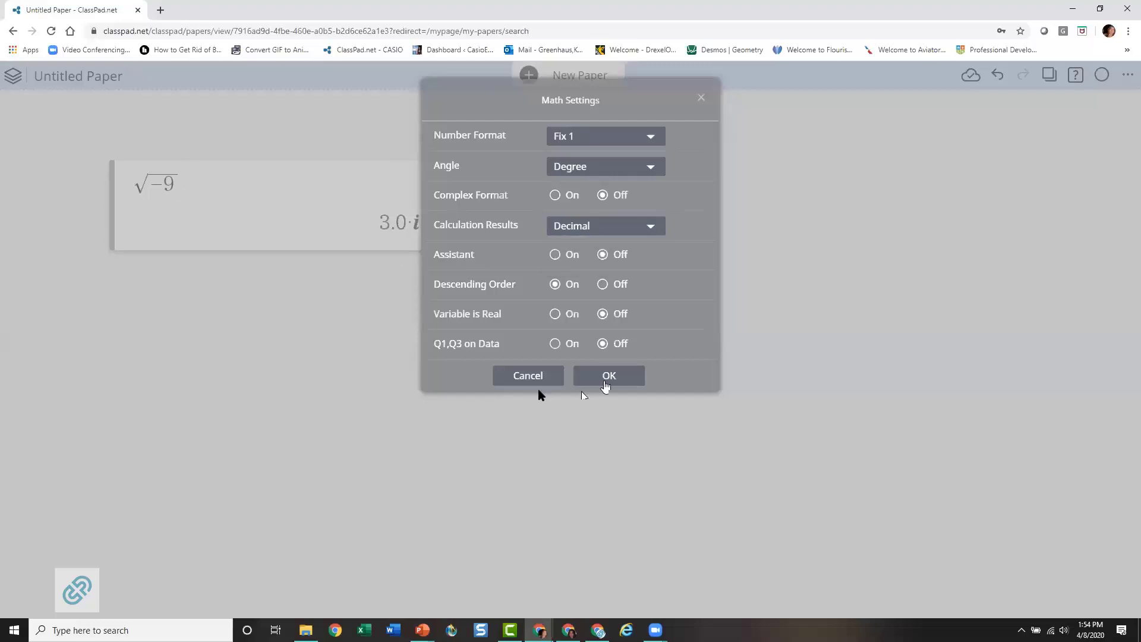
left_click(604, 385)
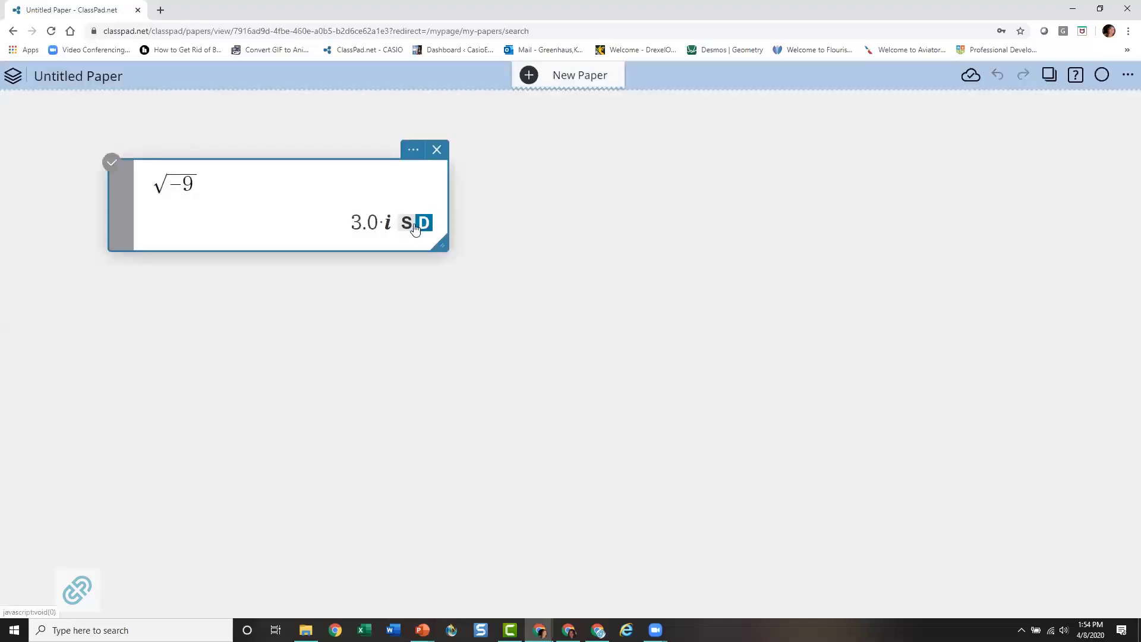
Step: Switch the √−9 result to standard form and back to decimal form
left_click(408, 224)
left_click(422, 224)
Step: Turn on Q1,Q3 on Data in the math settings, keeping the angle unit at Degree
left_click(1127, 77)
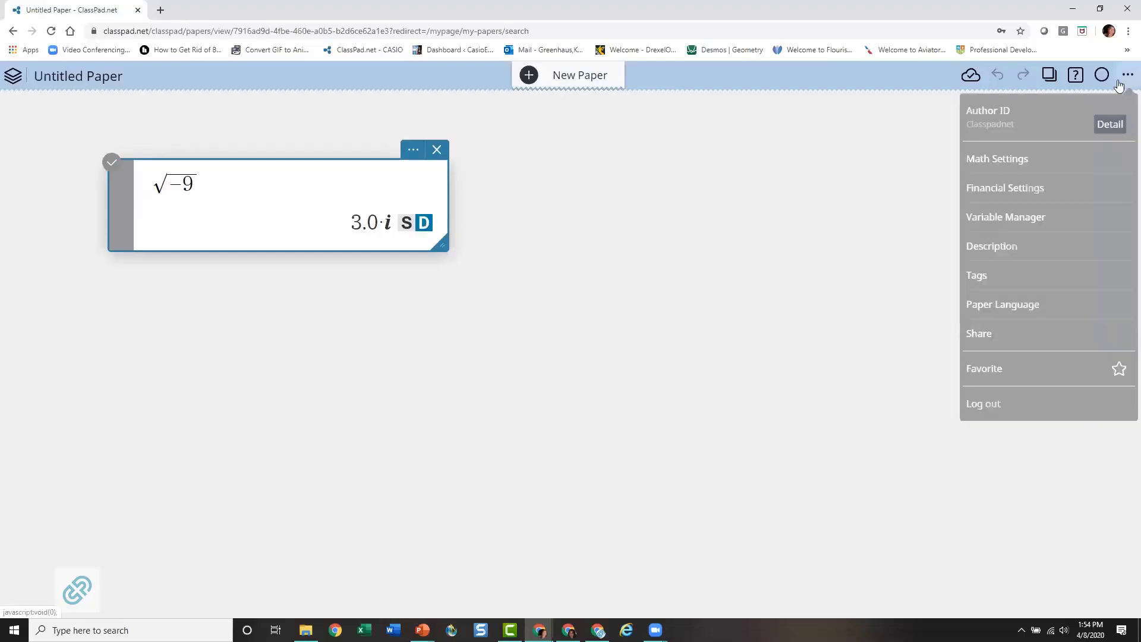
left_click(1032, 161)
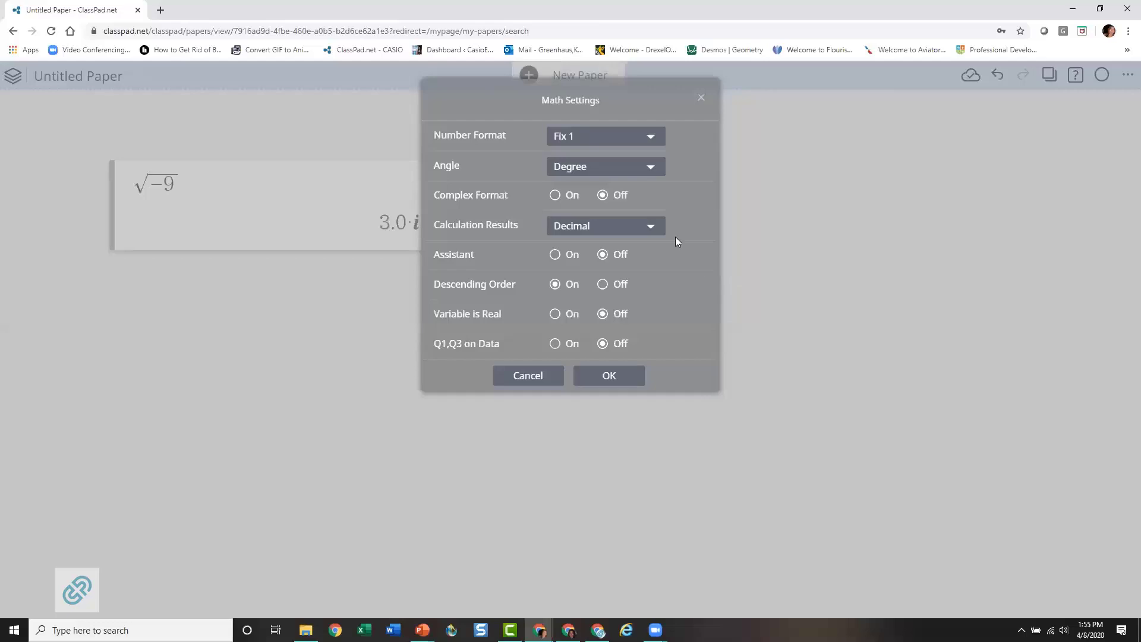
left_click(651, 169)
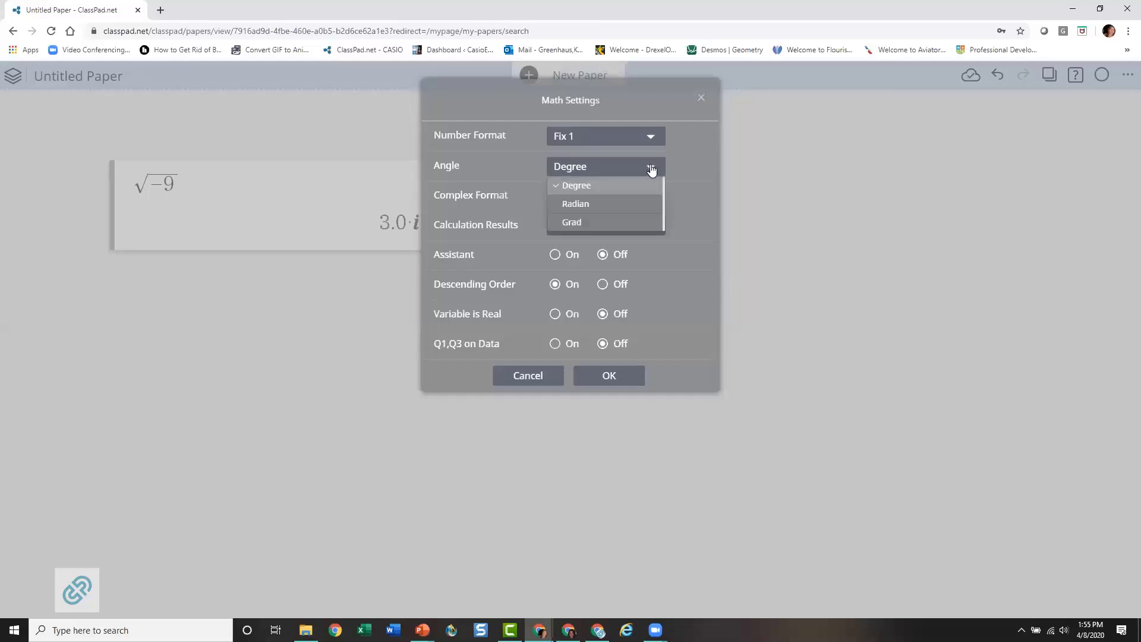
left_click(640, 189)
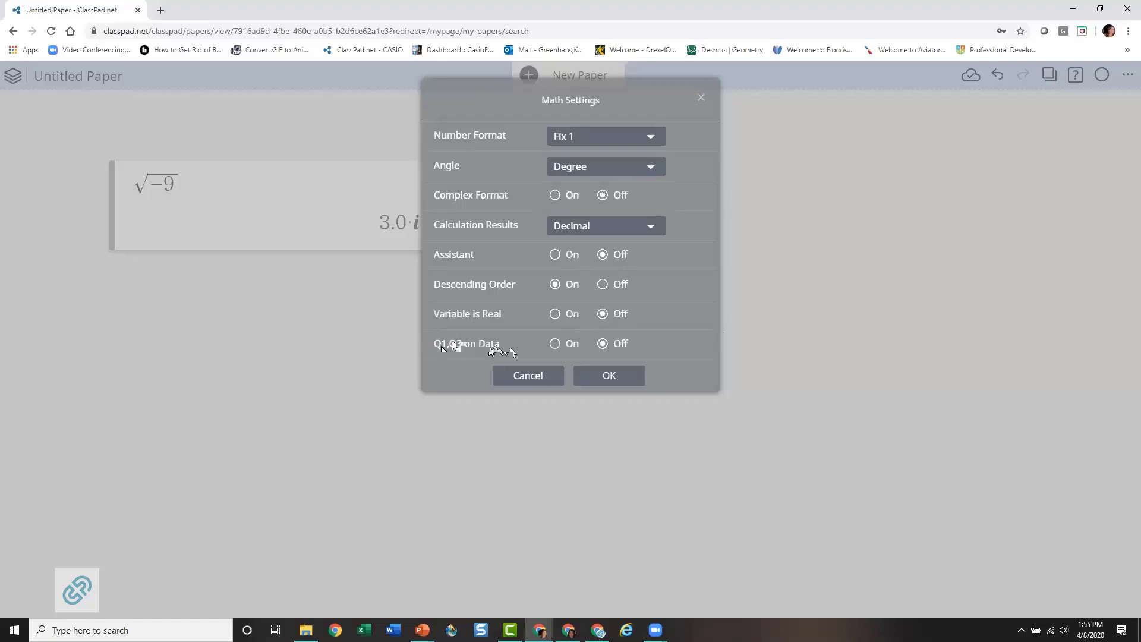
left_click(555, 345)
left_click(604, 376)
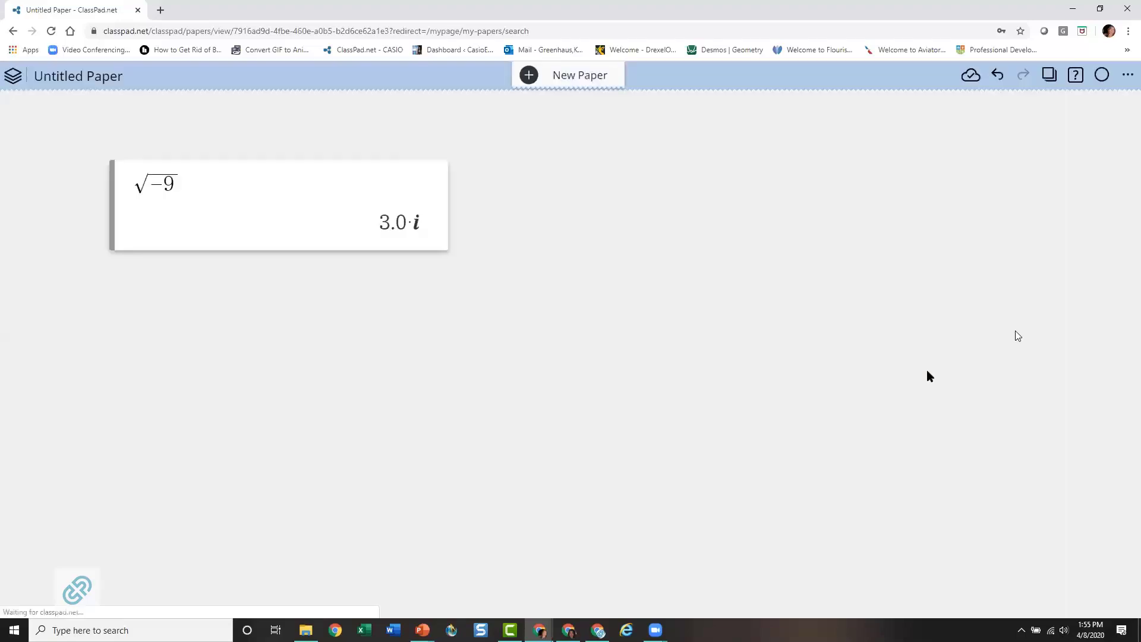
Step: Review the Days in Year, Payment Date and Odd Period choices in the financial settings, keeping 365 days, End of period and Off
left_click(1127, 79)
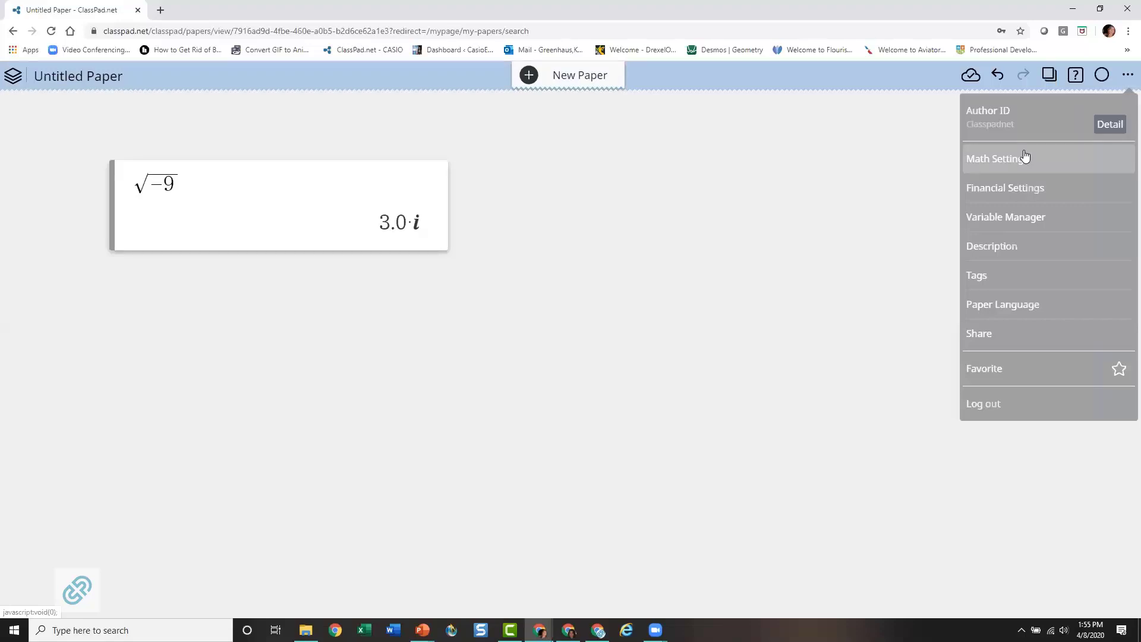
left_click(1026, 189)
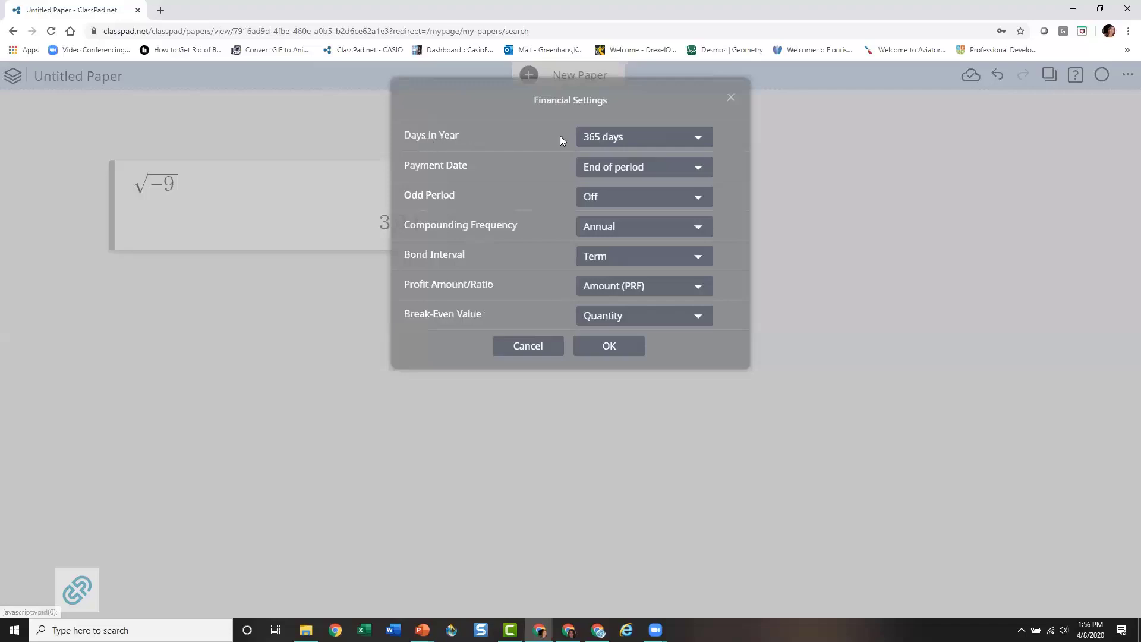
left_click(700, 141)
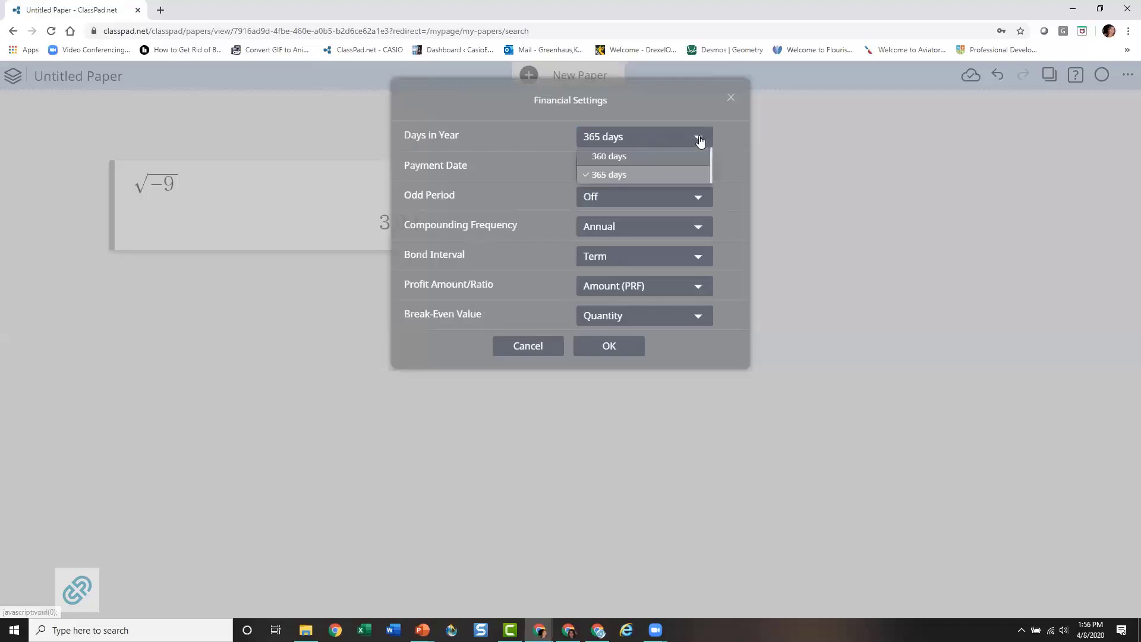
left_click(665, 177)
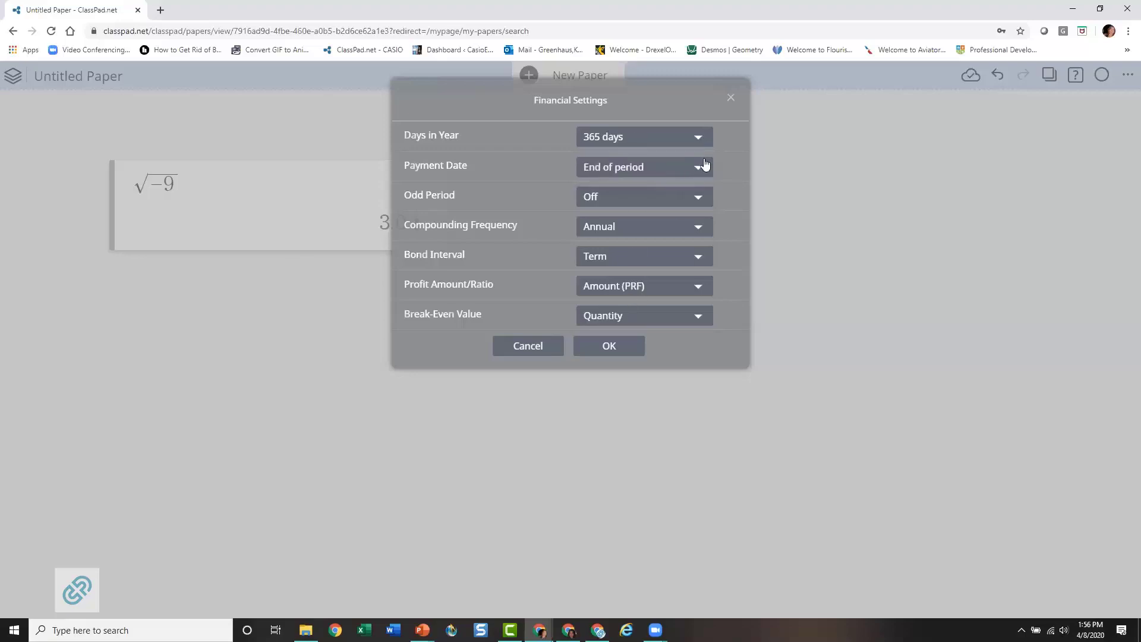
left_click(700, 171)
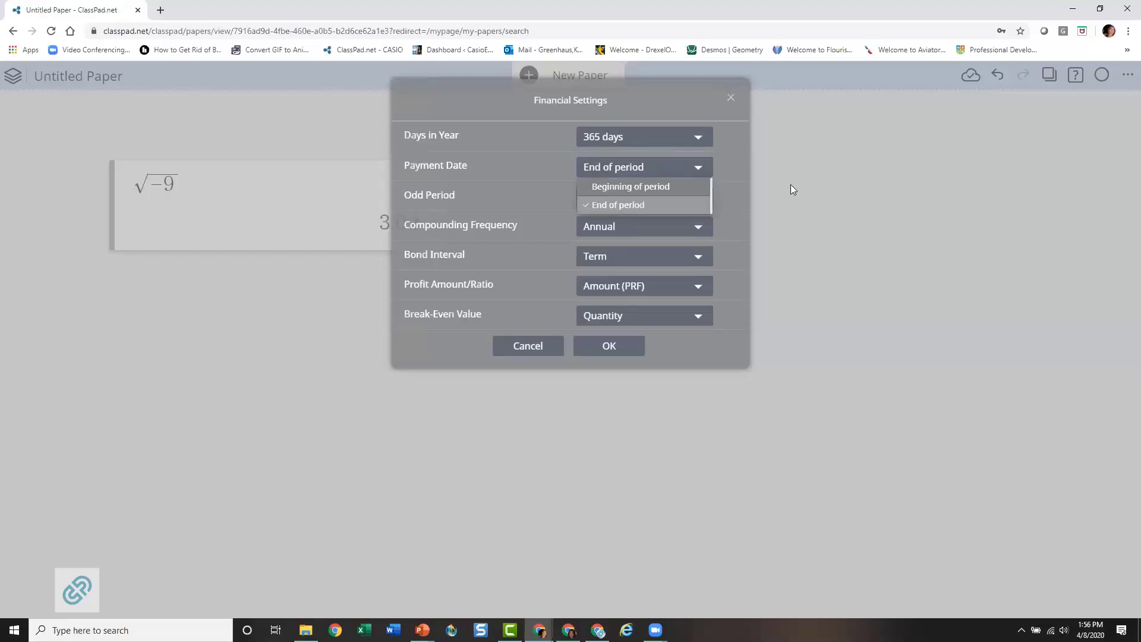
left_click(700, 199)
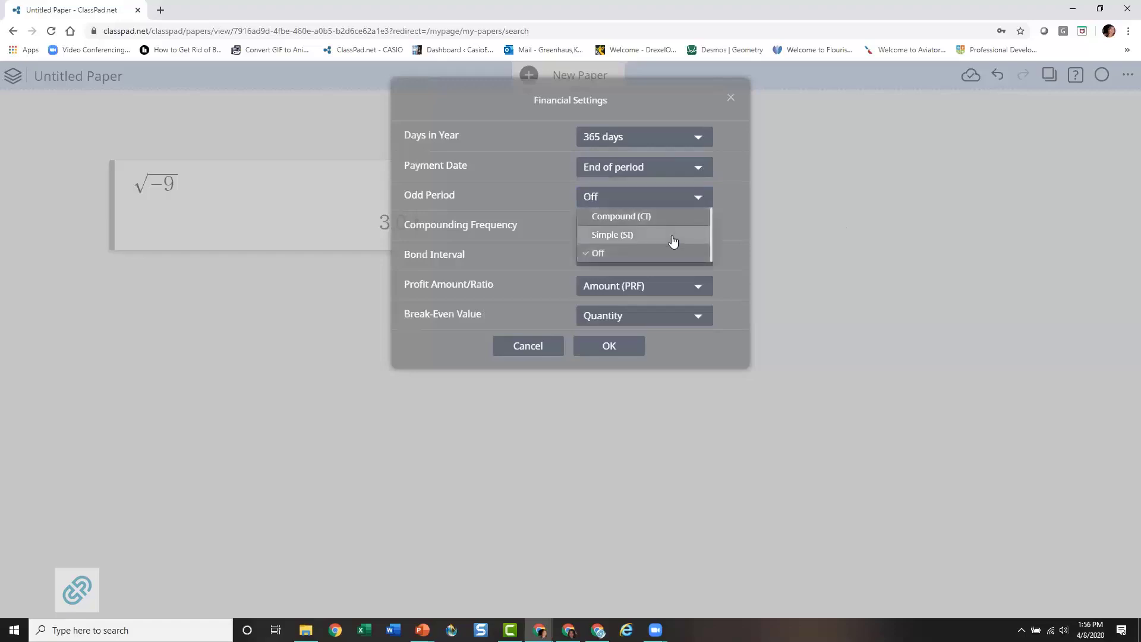
left_click(659, 255)
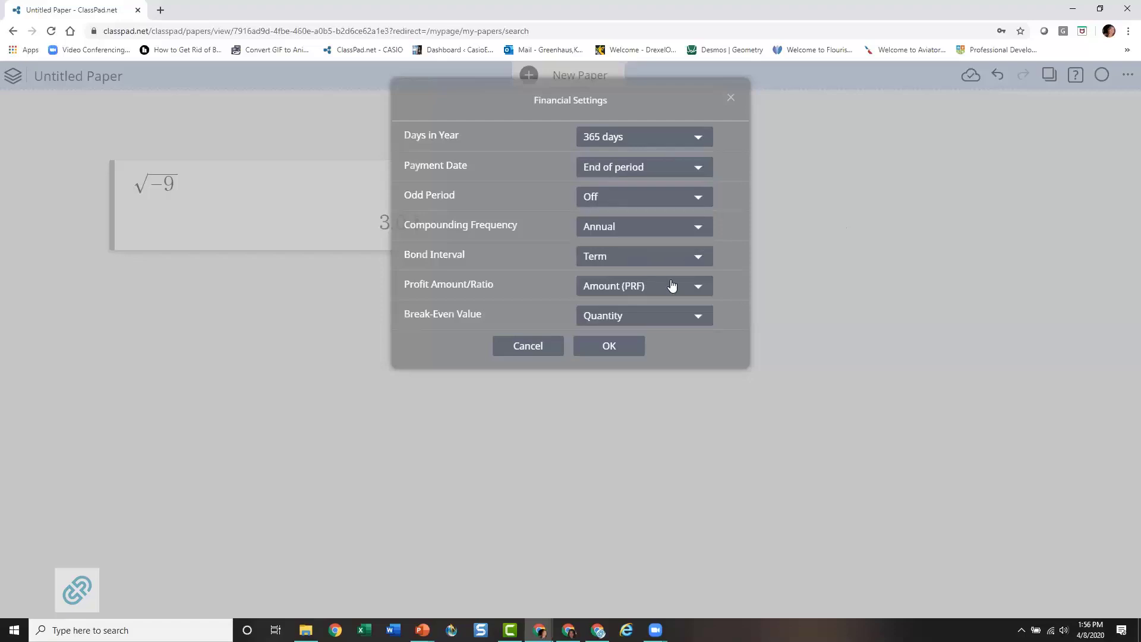
left_click(620, 350)
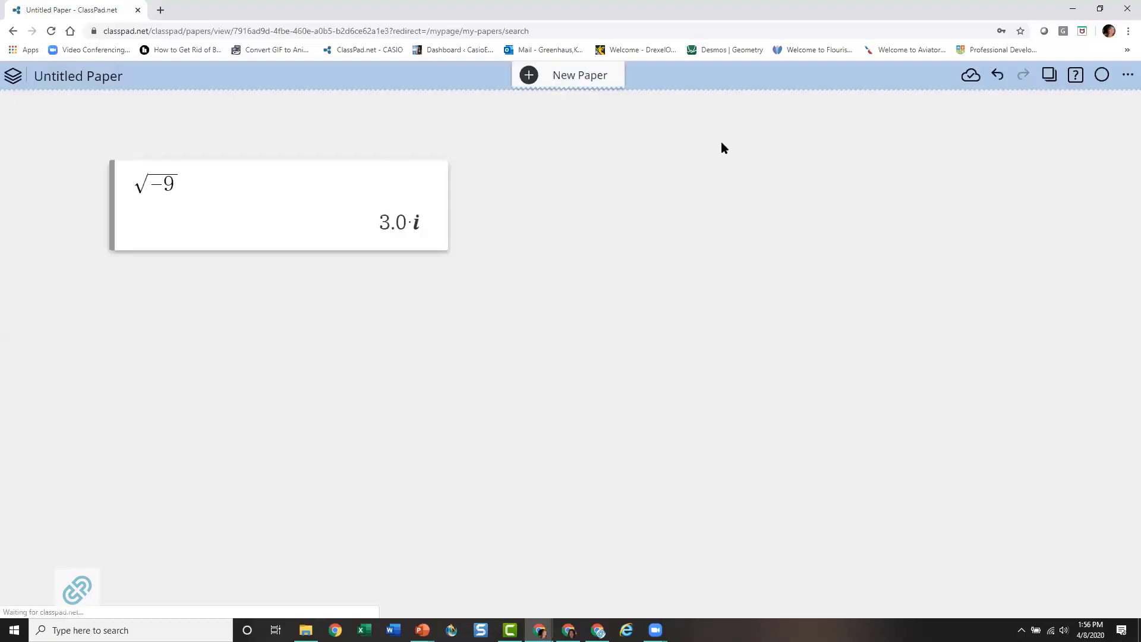
Step: Add a Financial note to the paper, place it over the √−9 note and choose the Compound Interest calculation
left_click(545, 135)
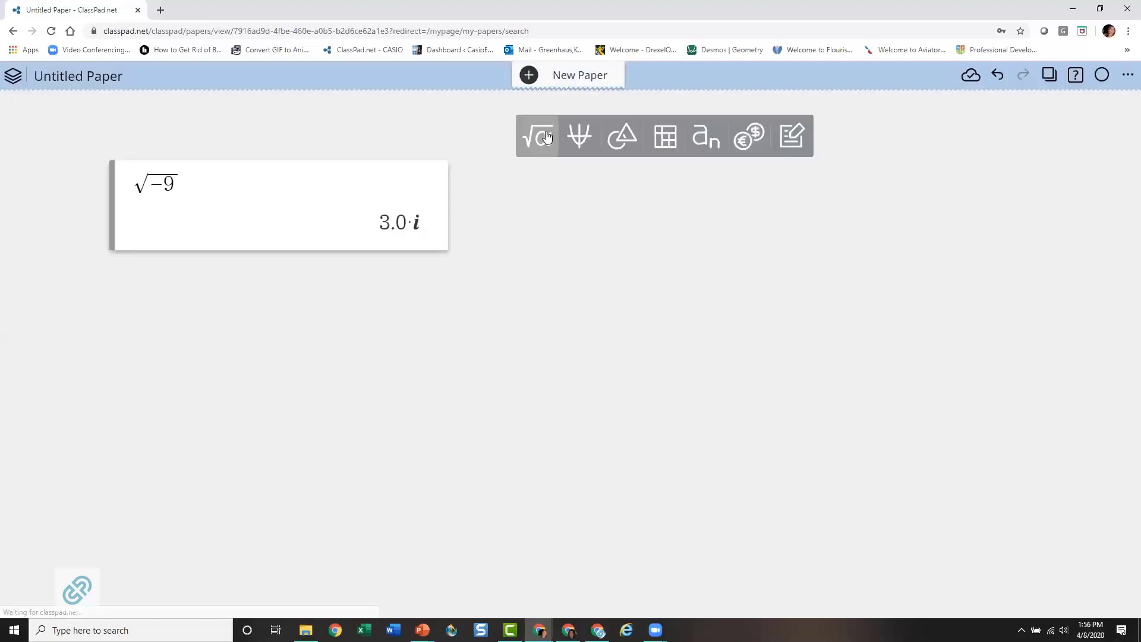
left_click(750, 134)
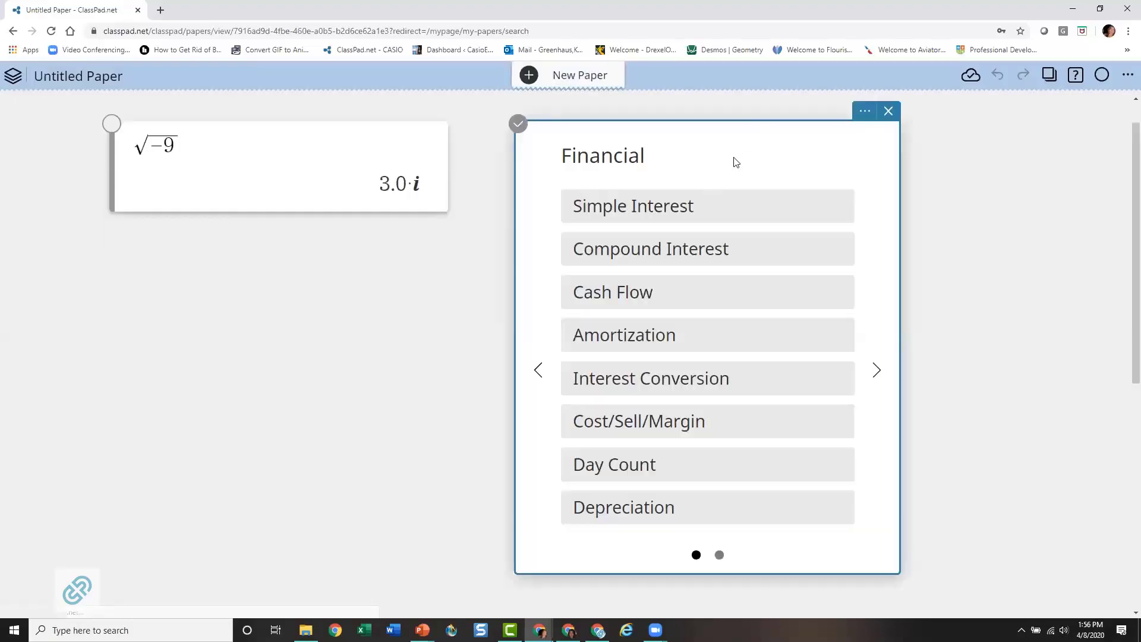
left_click_drag(690, 121, 296, 122)
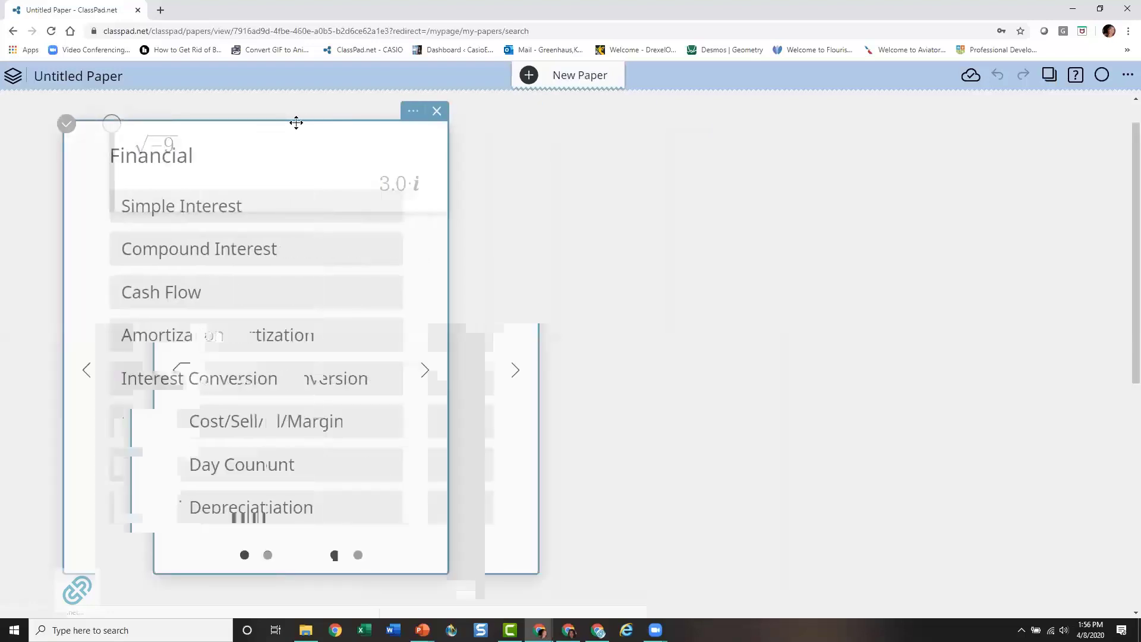
left_click(414, 112)
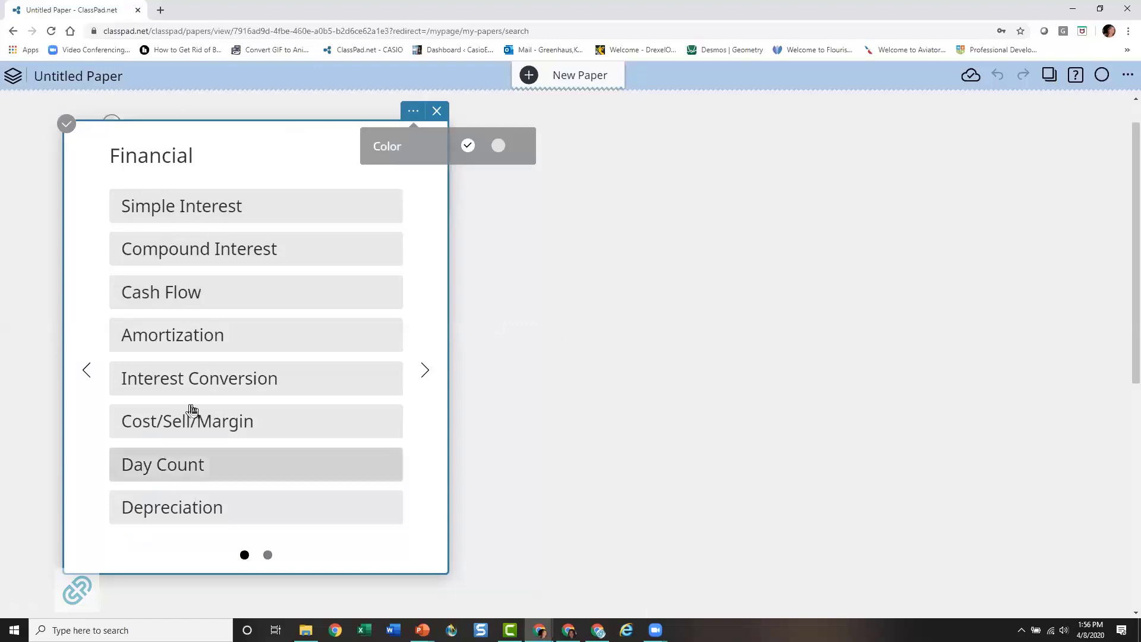
left_click(208, 248)
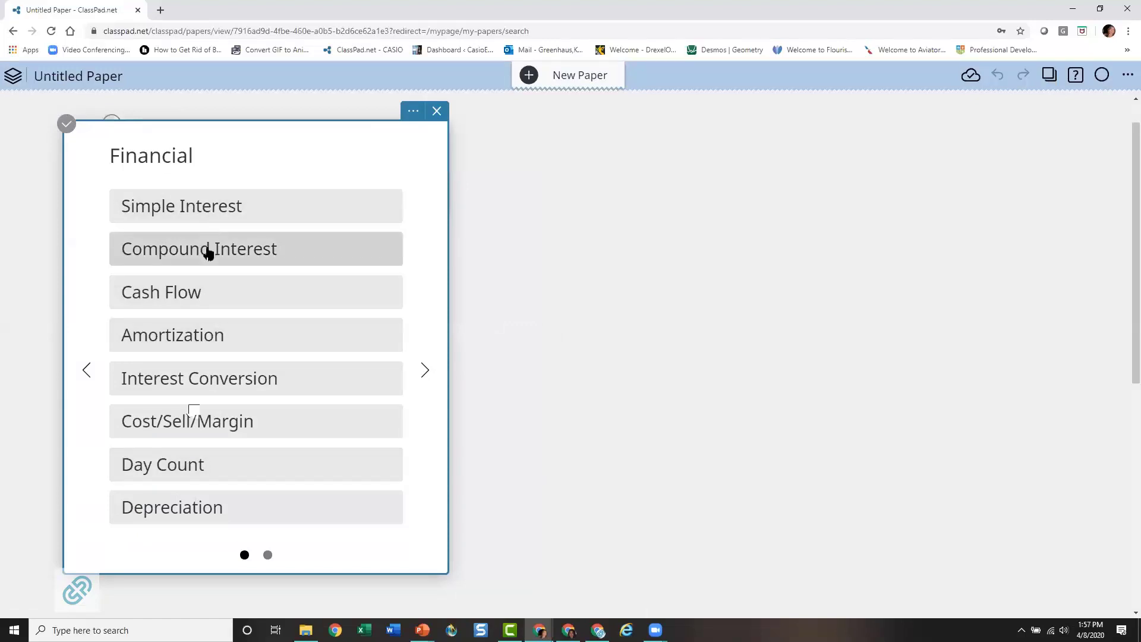
scroll(523, 241, "up", 2)
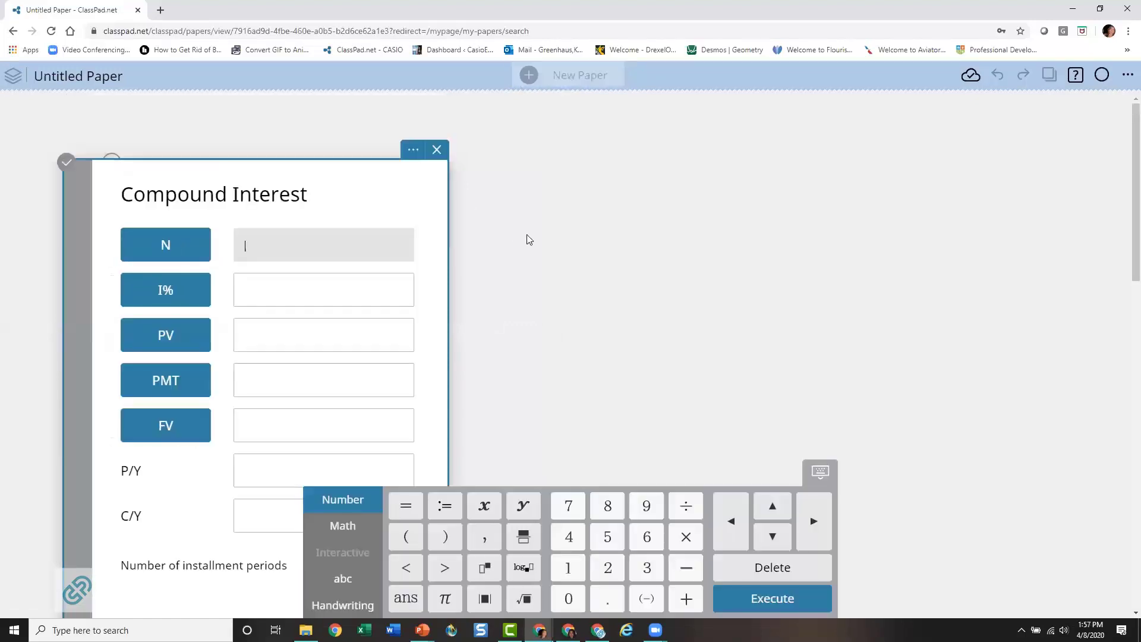
Step: Compare the Compound Interest note's own Payment Date and Odd Period settings with the paper's financial settings
left_click(412, 151)
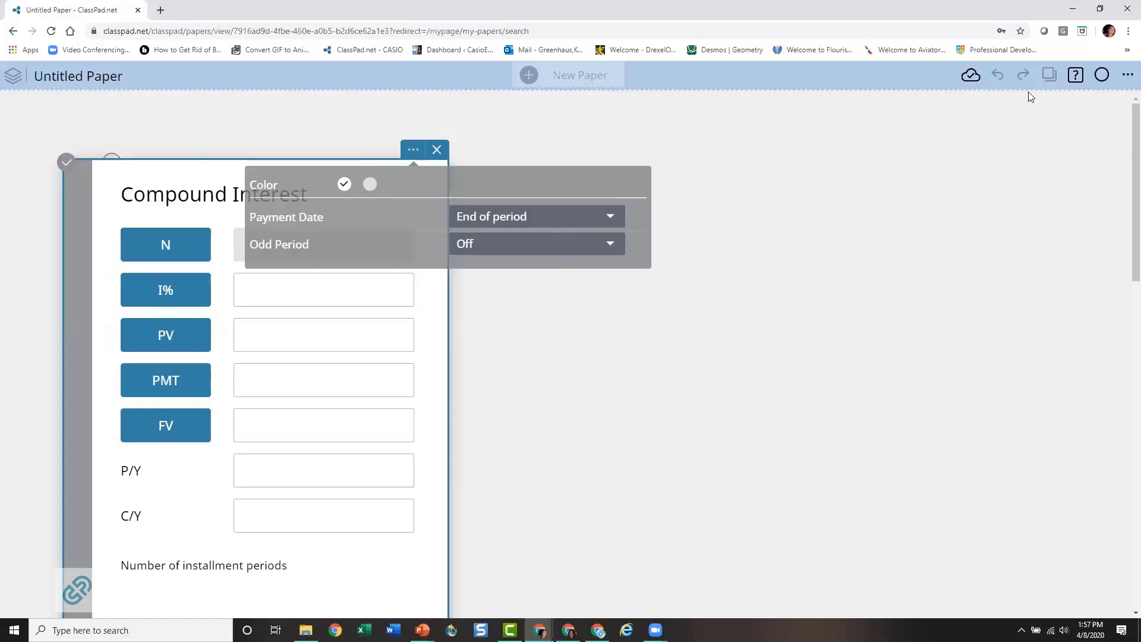
left_click(1127, 76)
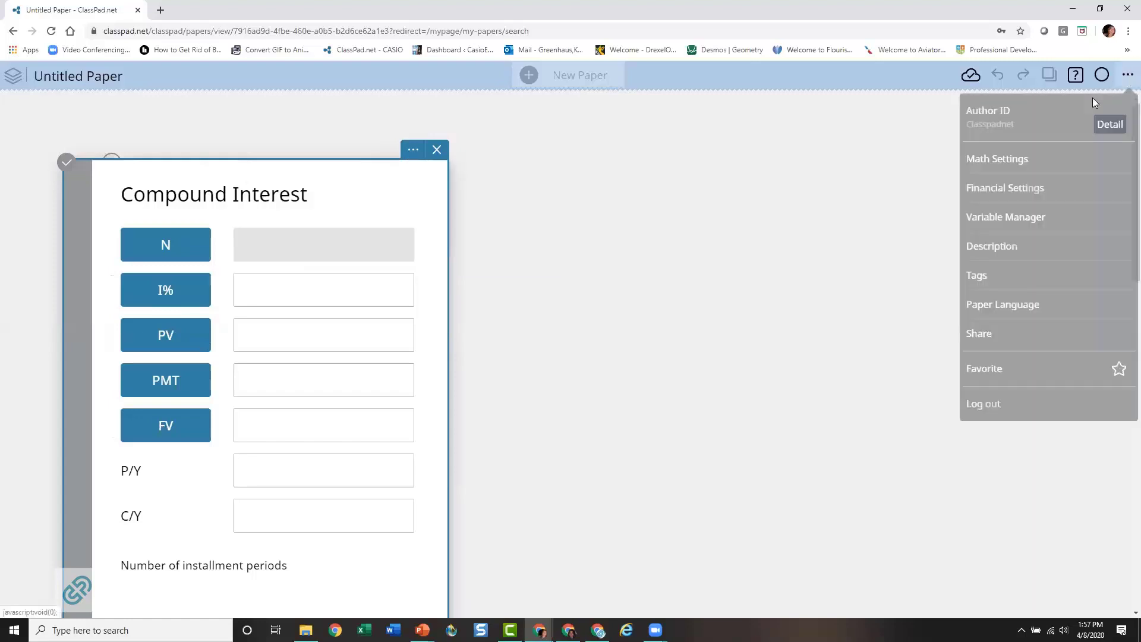
left_click(1040, 188)
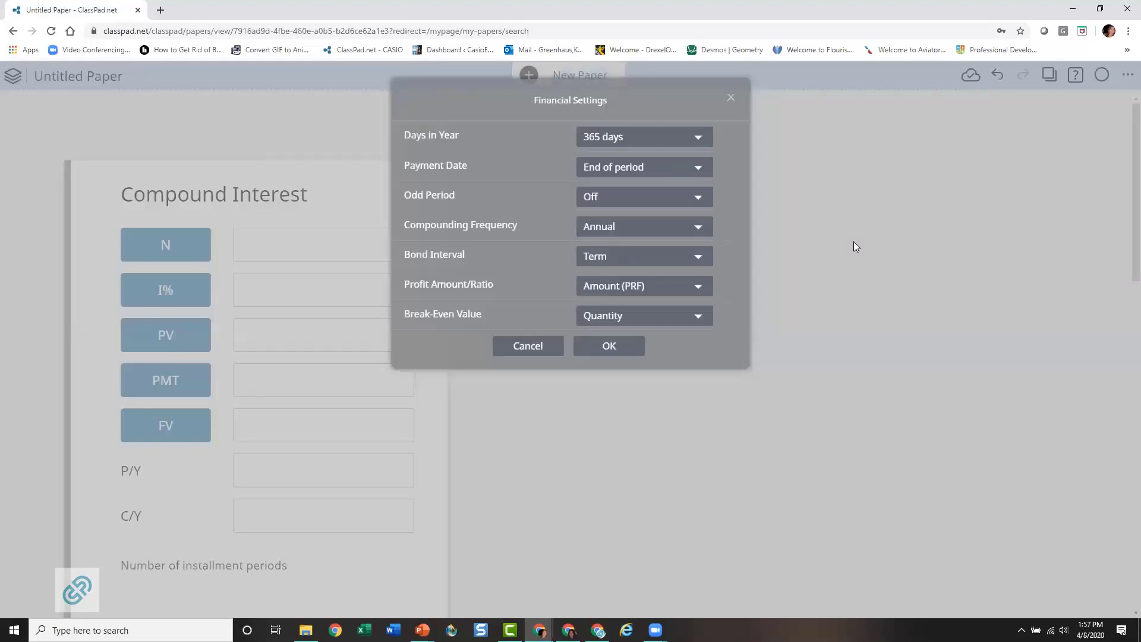
left_click(730, 99)
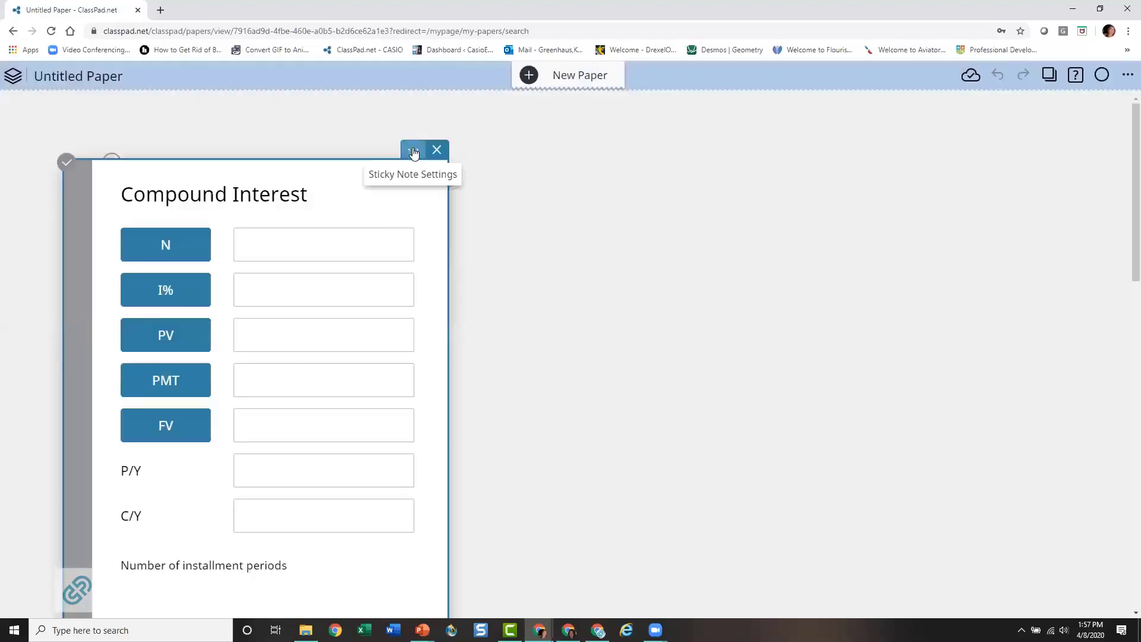
left_click(414, 151)
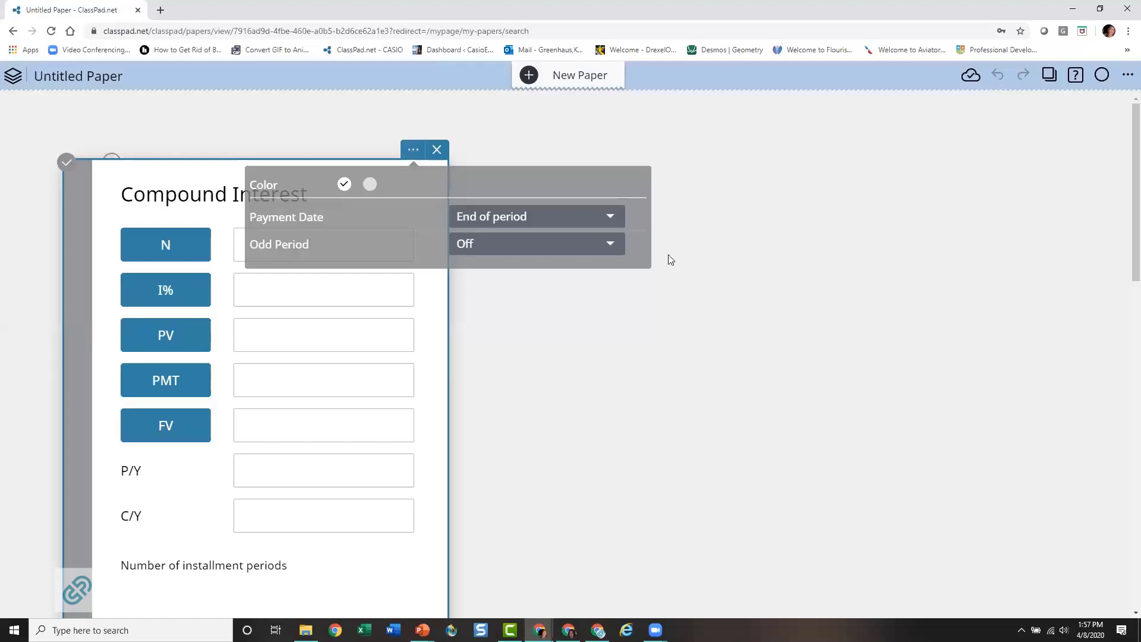
left_click(777, 325)
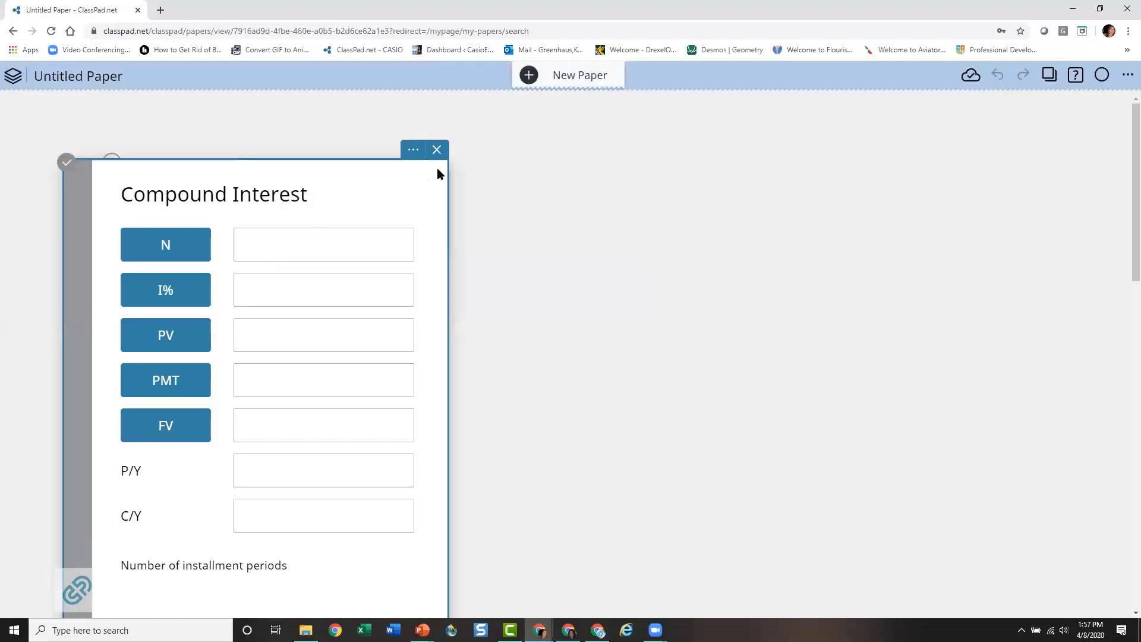
Step: Check the paper's Variable Manager for stored variables and close it
left_click(1128, 77)
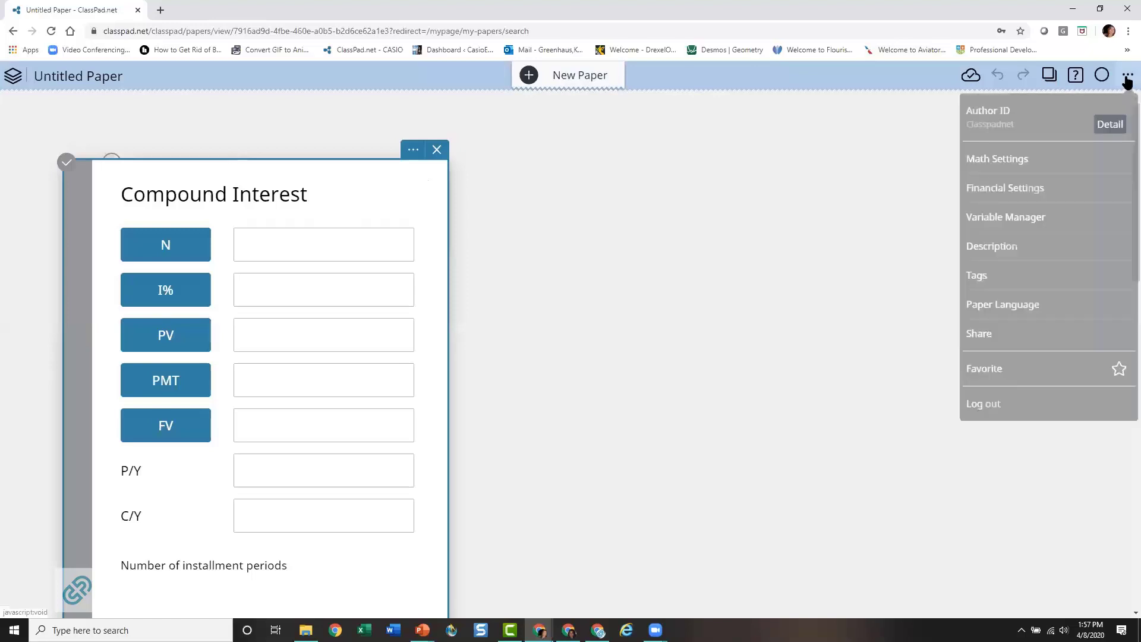
left_click(1041, 218)
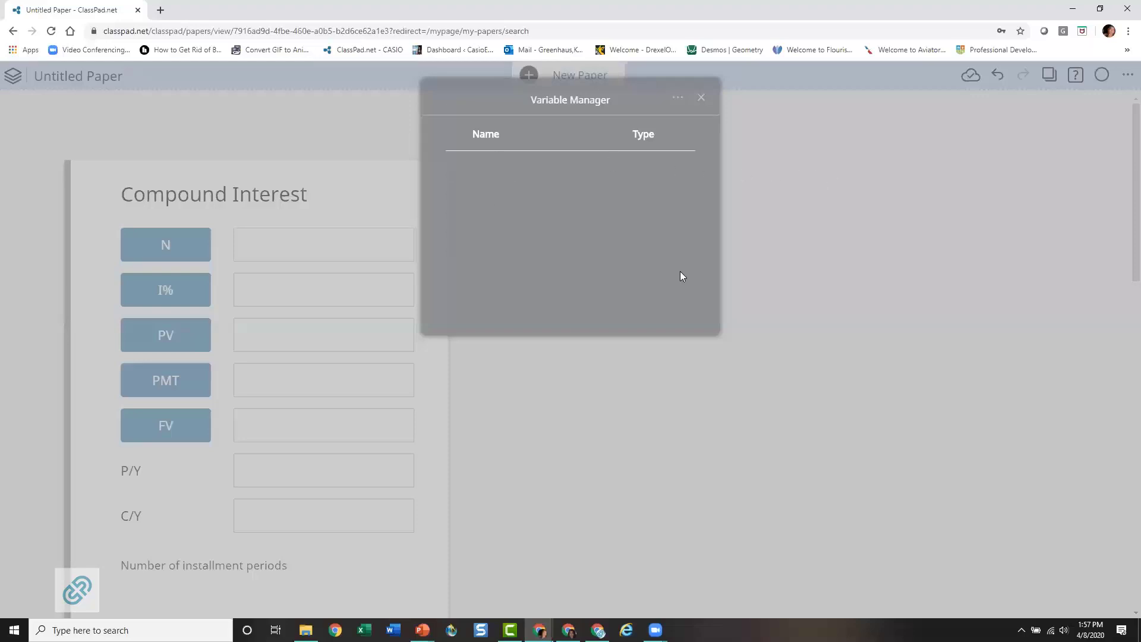
left_click(701, 99)
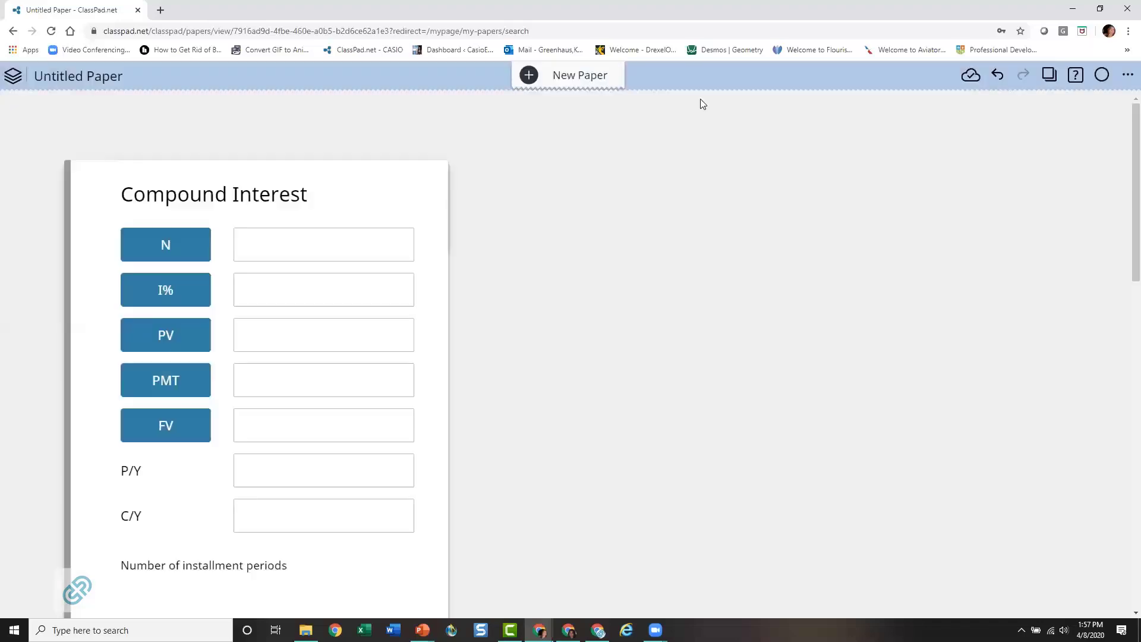
Step: Add a calculation note beside the Compound Interest note and evaluate a=20 and 3a in it
left_click(561, 167)
left_click(567, 149)
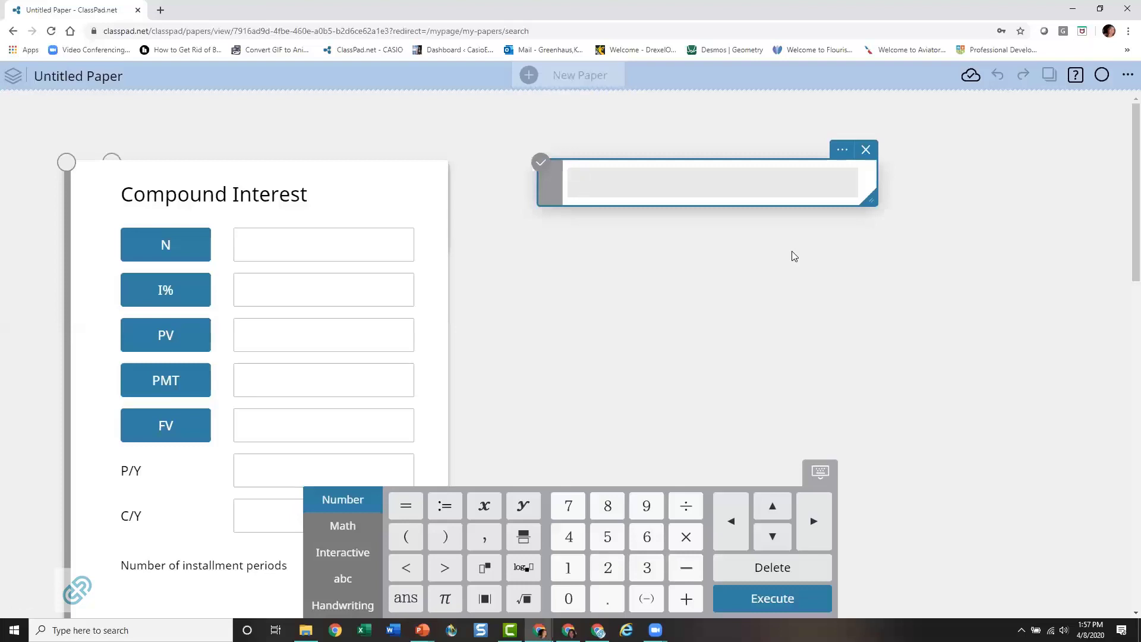
type("f")
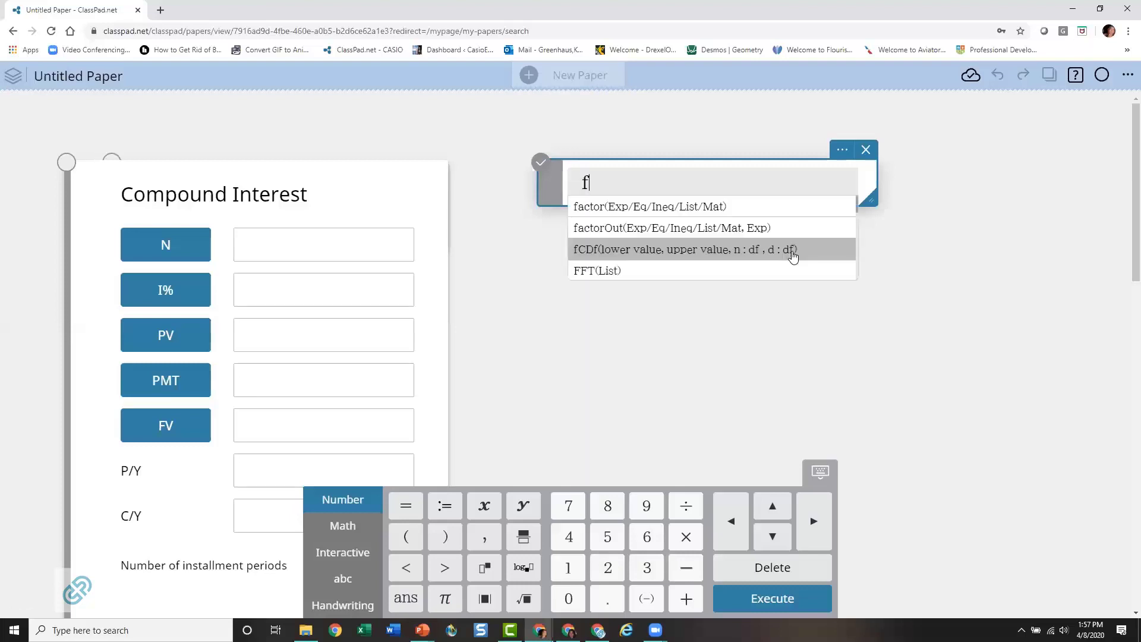
key("BackSpace")
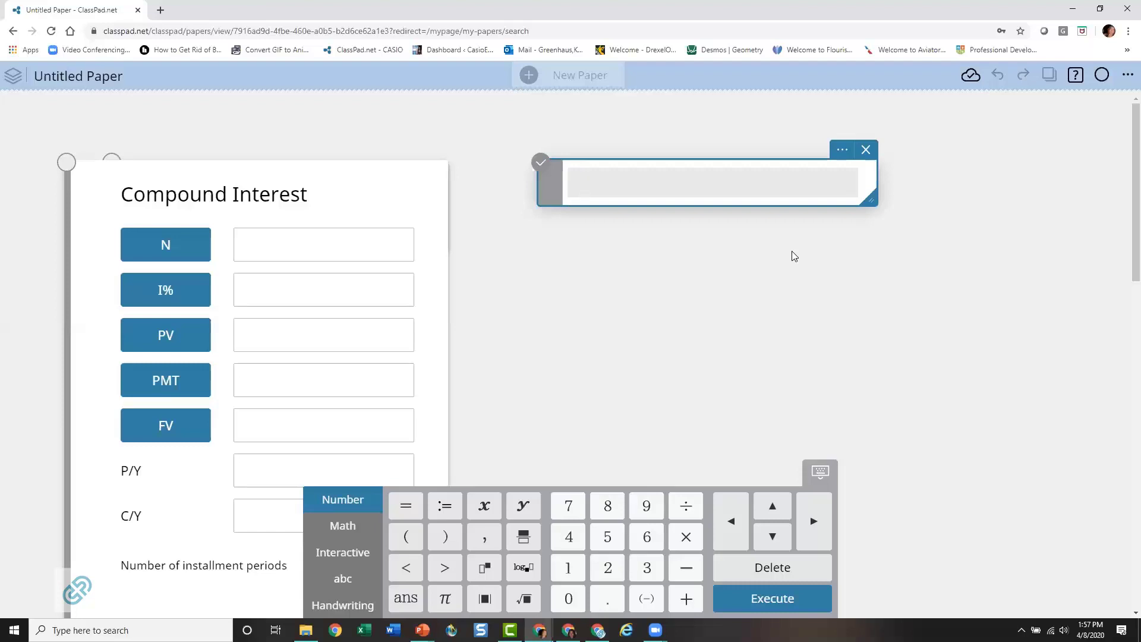
type("F")
key("BackSpace")
type("f")
type("a=")
type("20")
key("Return")
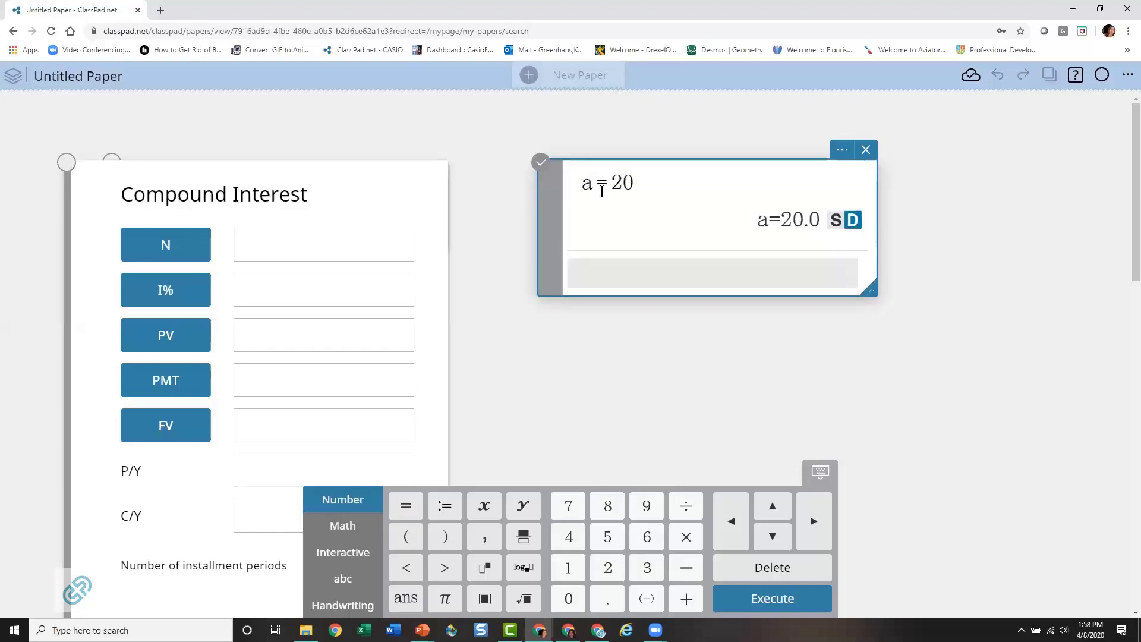
type("3a")
key("Return")
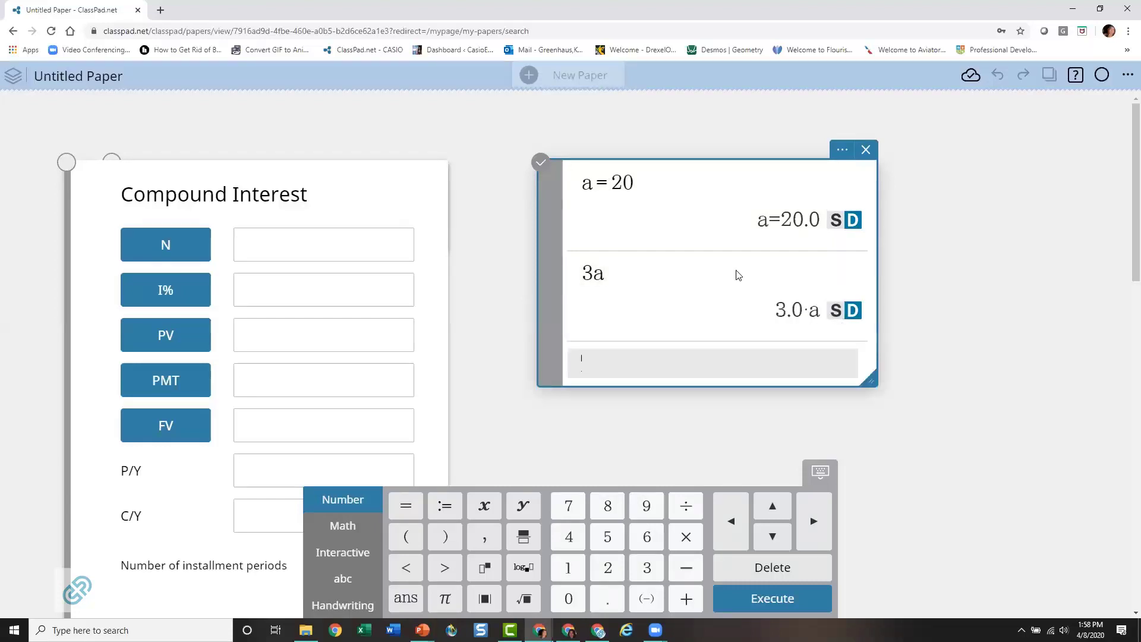
Step: Change the a=20 line to the variable assignment a:=20 and re-evaluate the note
left_click(593, 182)
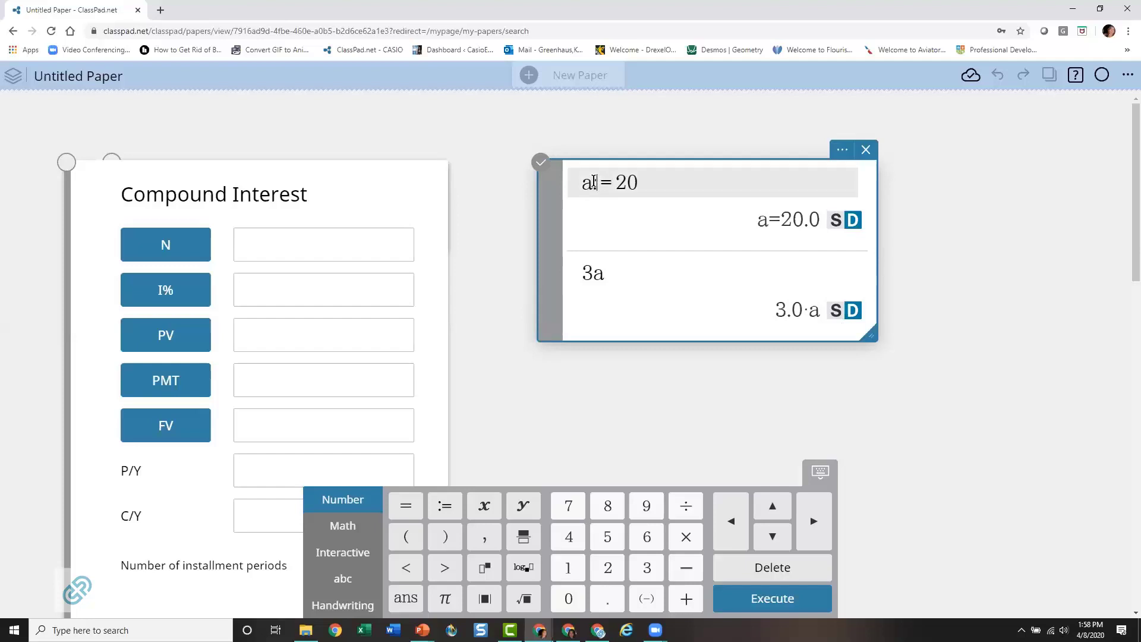
type(":")
key("Return")
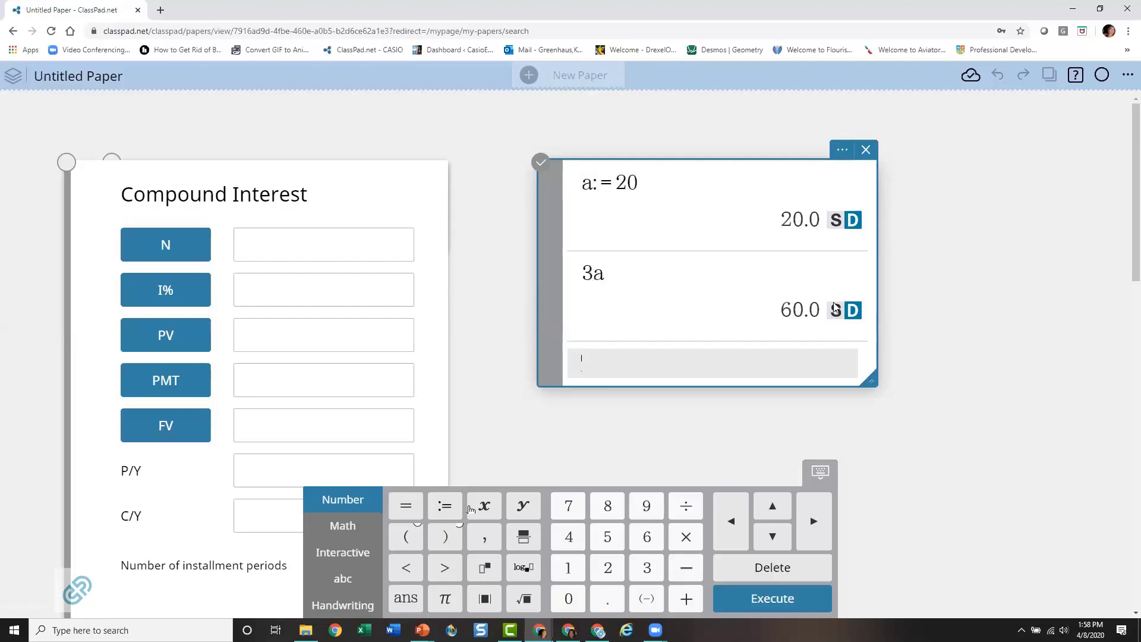
Step: Evaluate the expression a+30+2a on a new line of the calculation note
type("a")
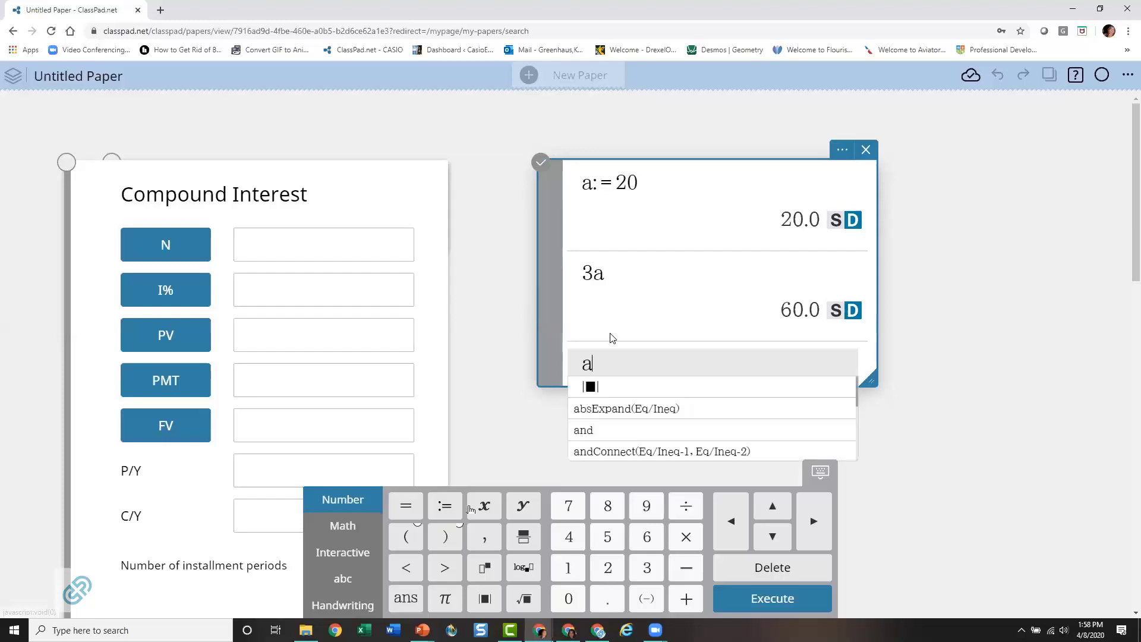
type("+3")
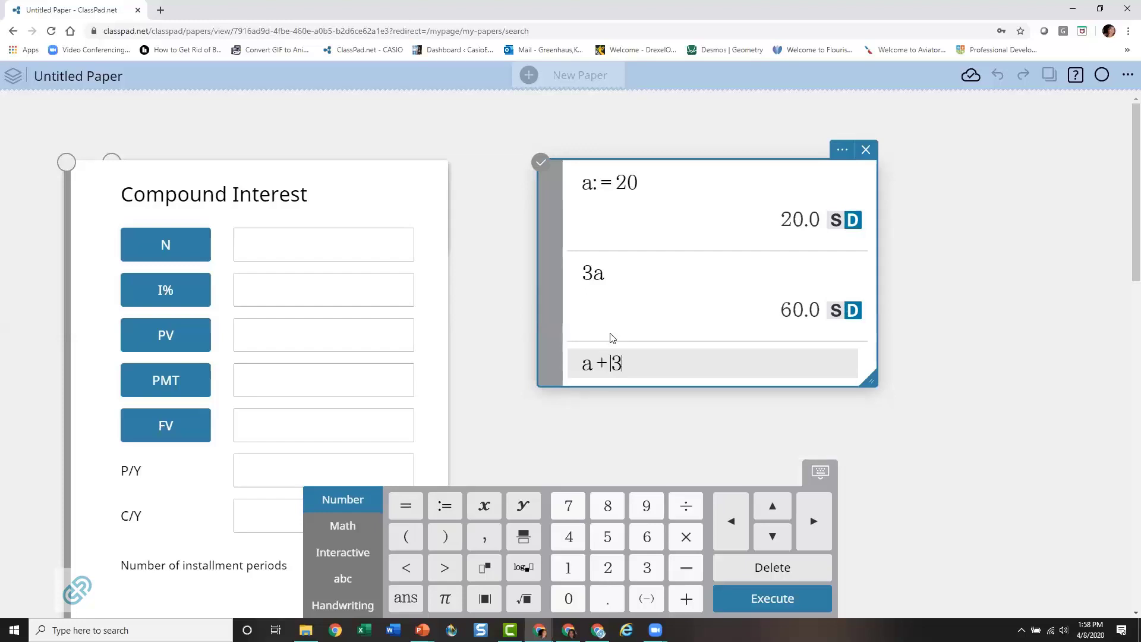
type("0 ")
type("2a")
key("Return")
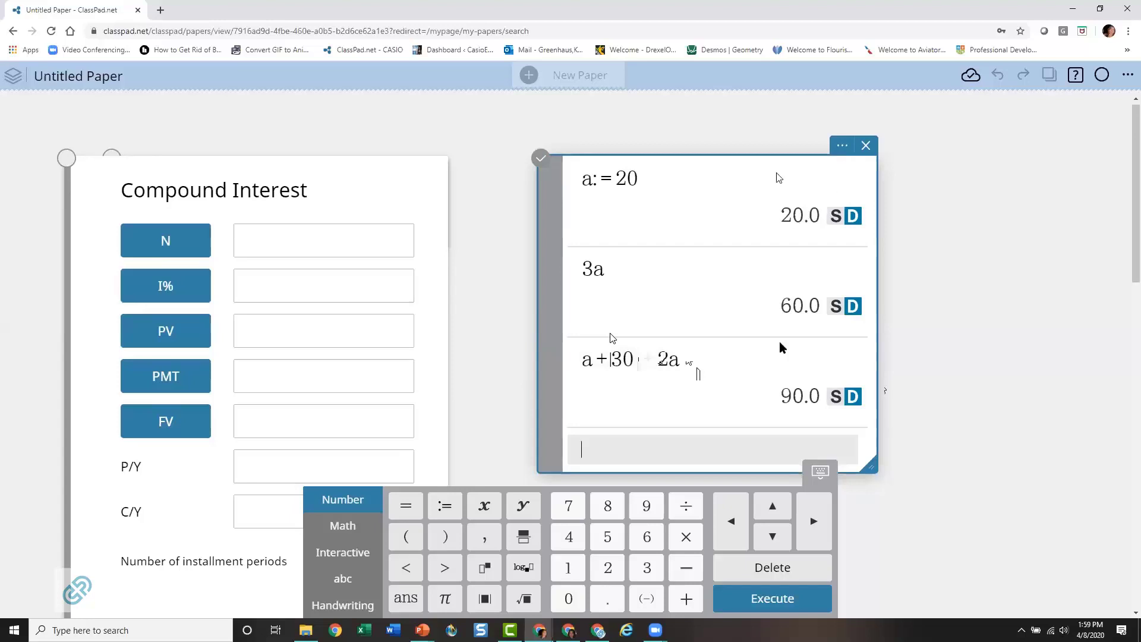
Step: Move the calculation note over the Compound Interest note, inspect the stored value of variable a in the Variable Manager, and close it
left_click_drag(676, 172, 404, 172)
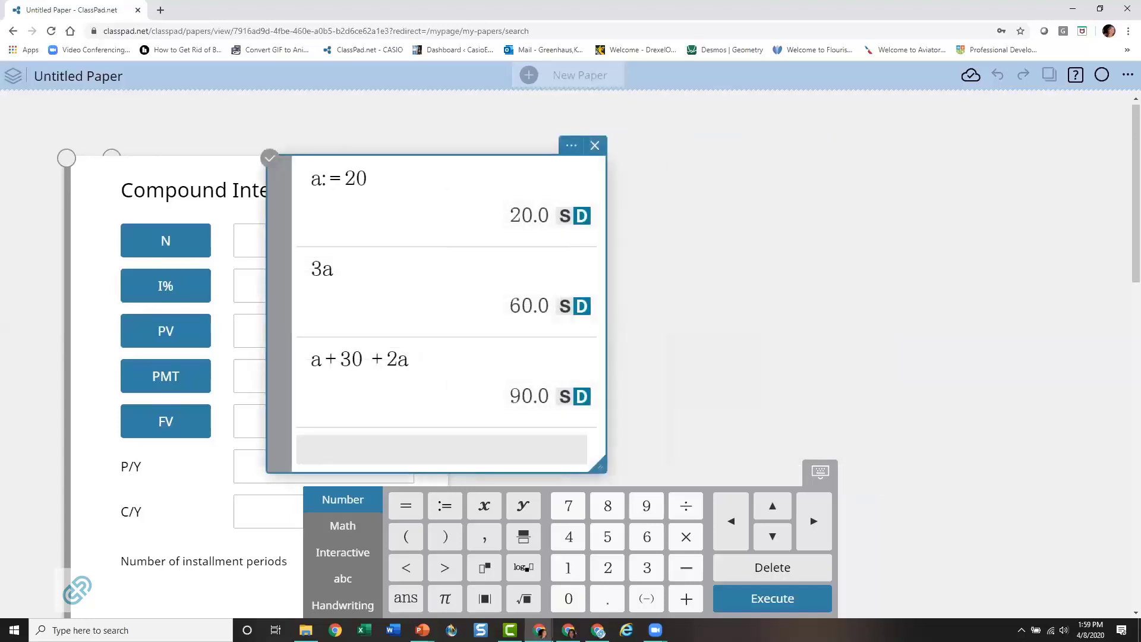
left_click(1127, 74)
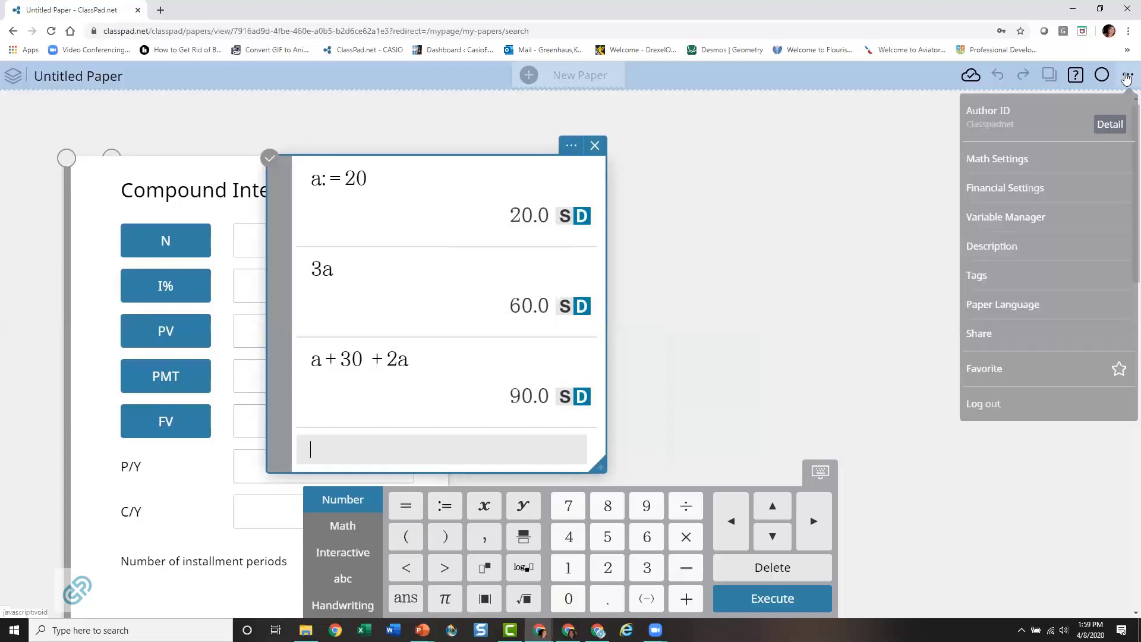
left_click(1013, 218)
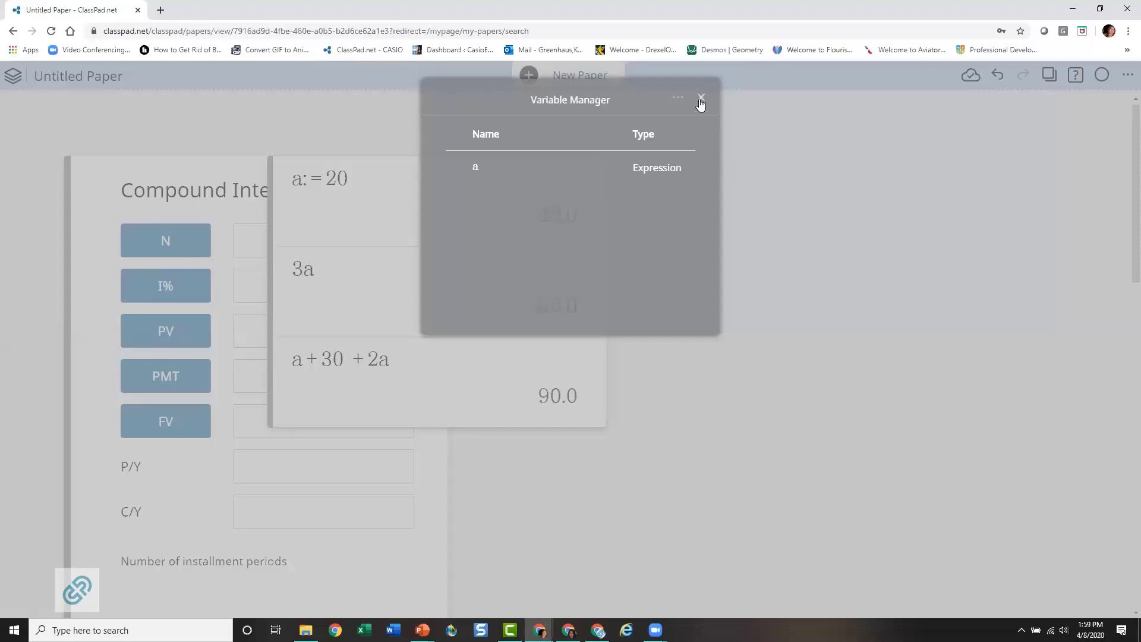
left_click(653, 169)
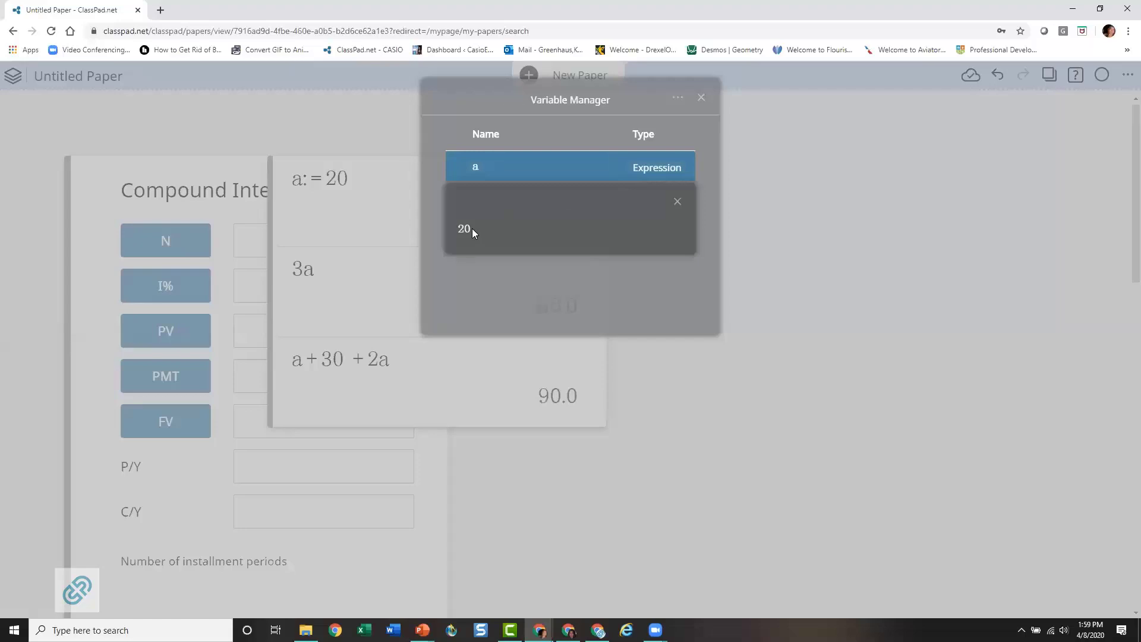
left_click(677, 203)
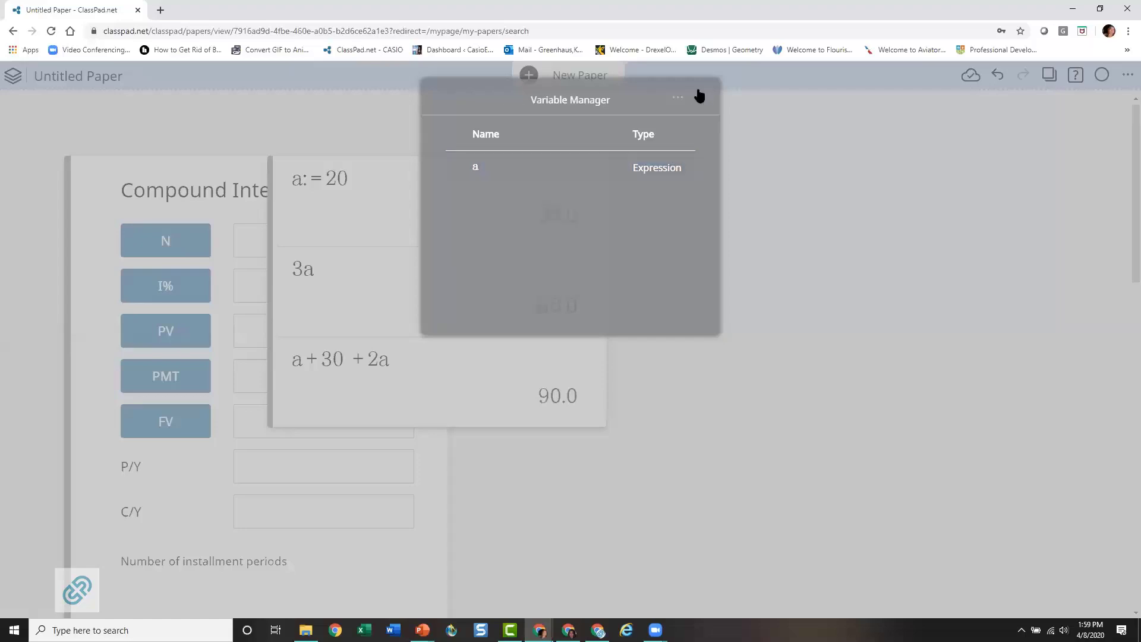
left_click(700, 97)
Step: Mark variable a for deletion in the Variable Manager's edit mode, and cancel without deleting it
left_click(1127, 76)
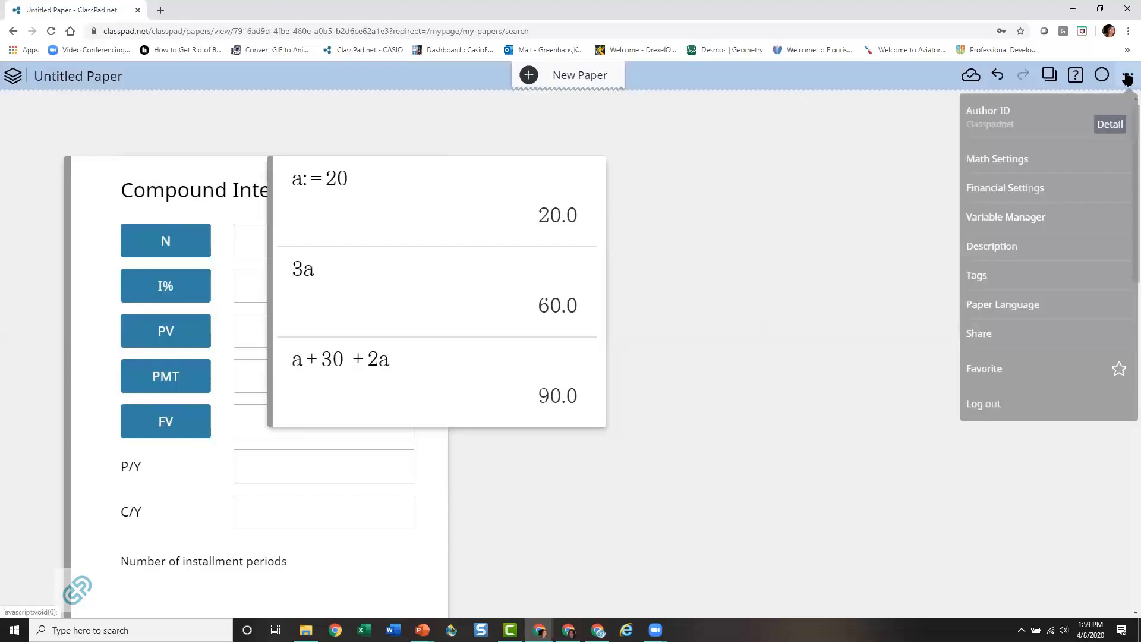
left_click(997, 217)
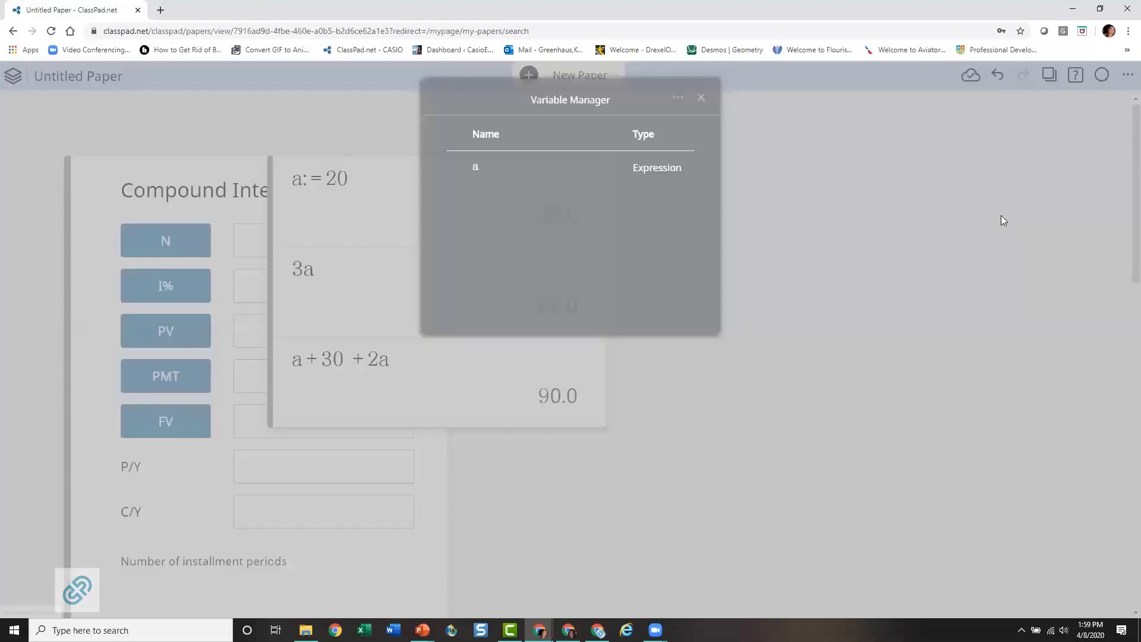
left_click(677, 97)
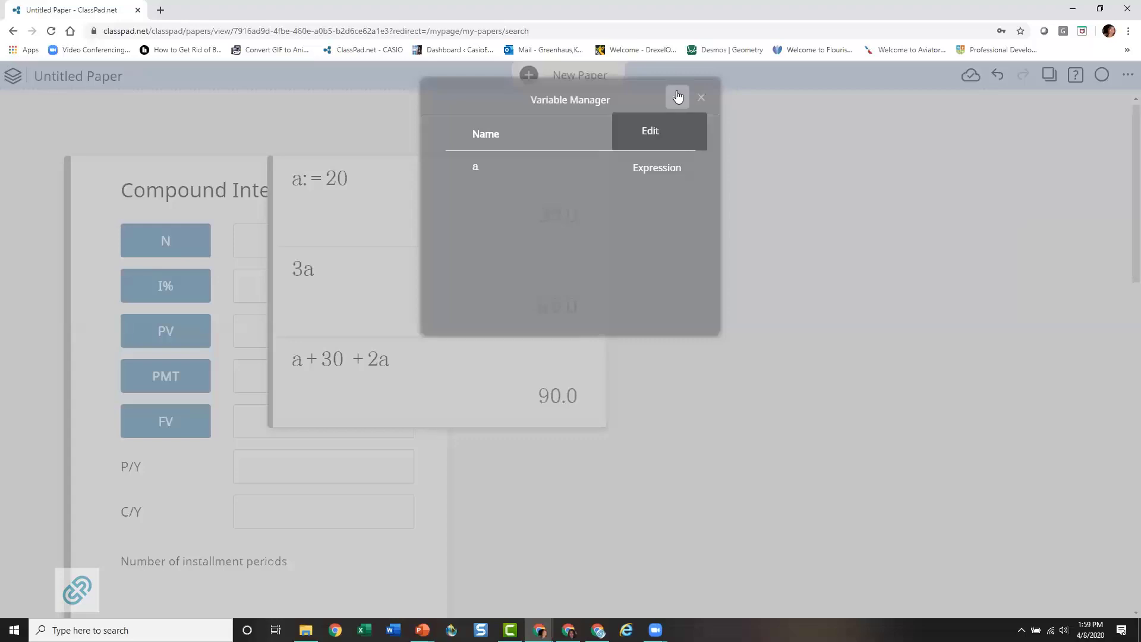
left_click(650, 133)
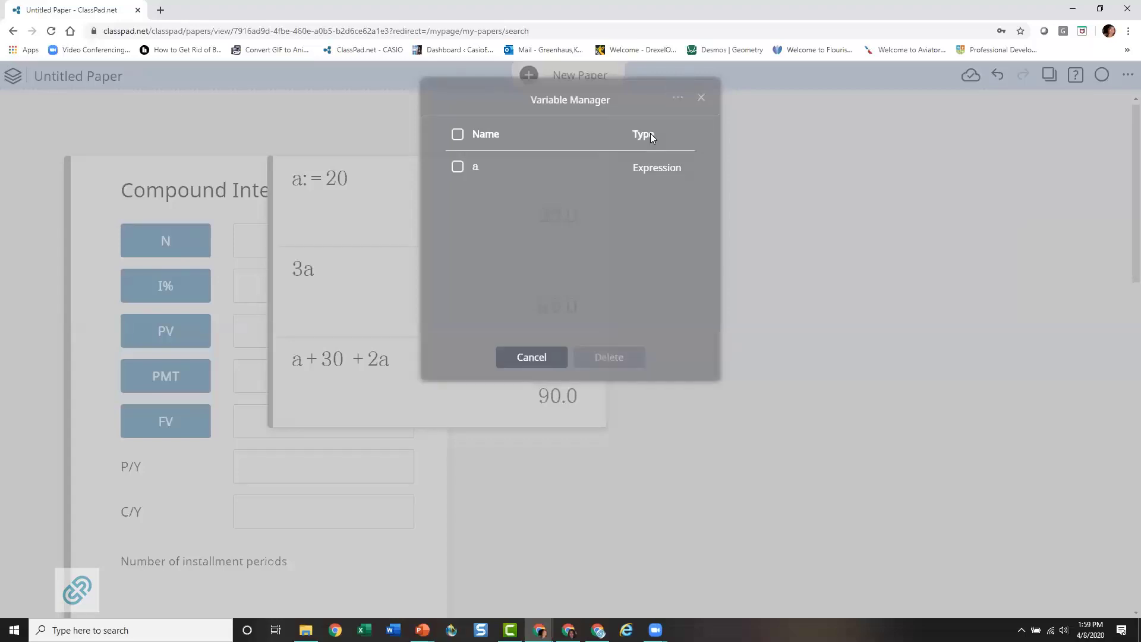
left_click(456, 168)
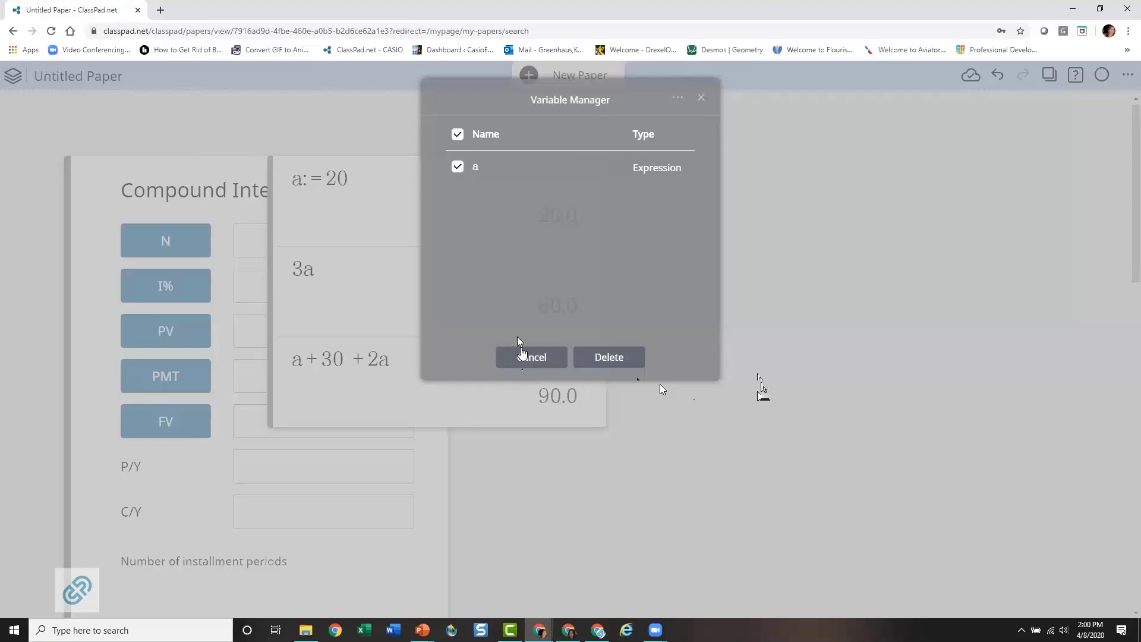
left_click(523, 357)
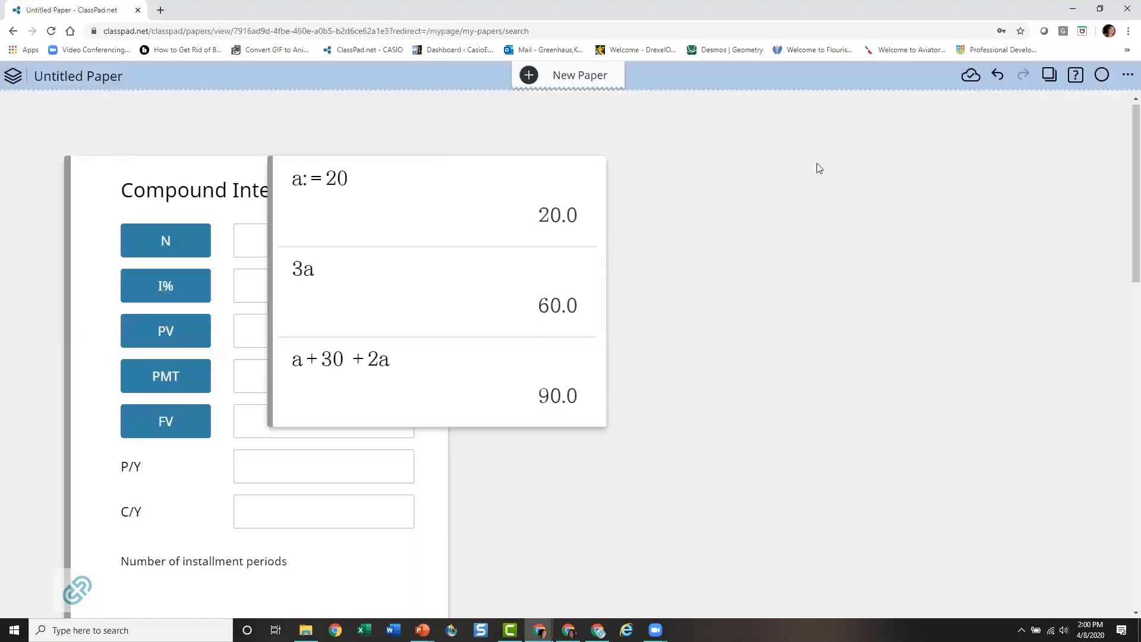
Step: Check the Paper Language setting, accept it as it is, and view the paper's remaining options
left_click(1127, 75)
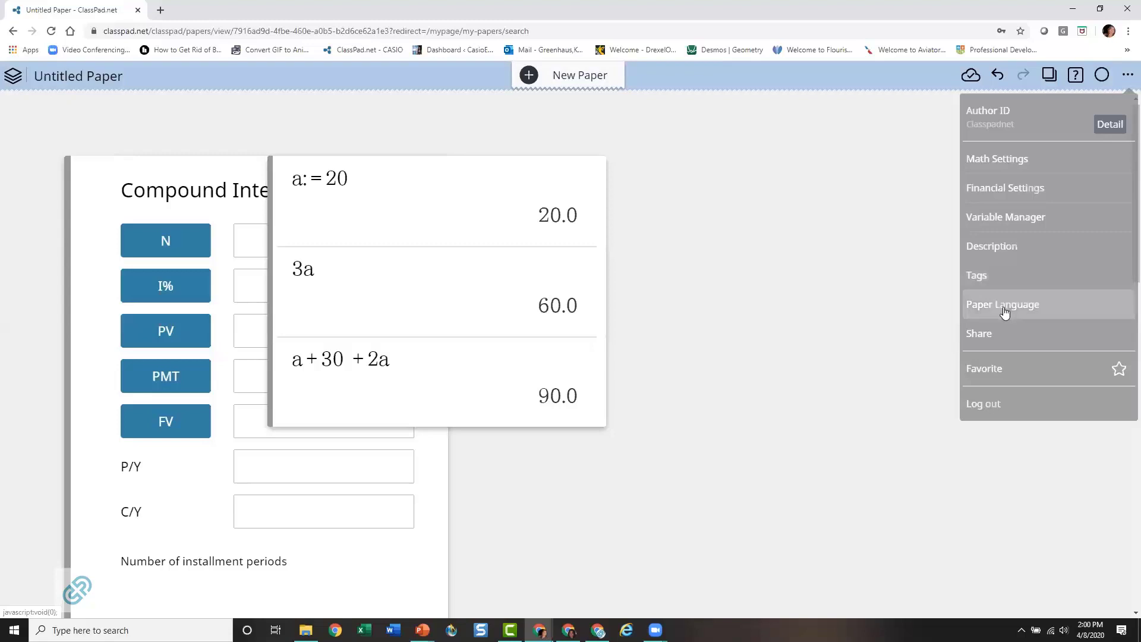
left_click(1053, 310)
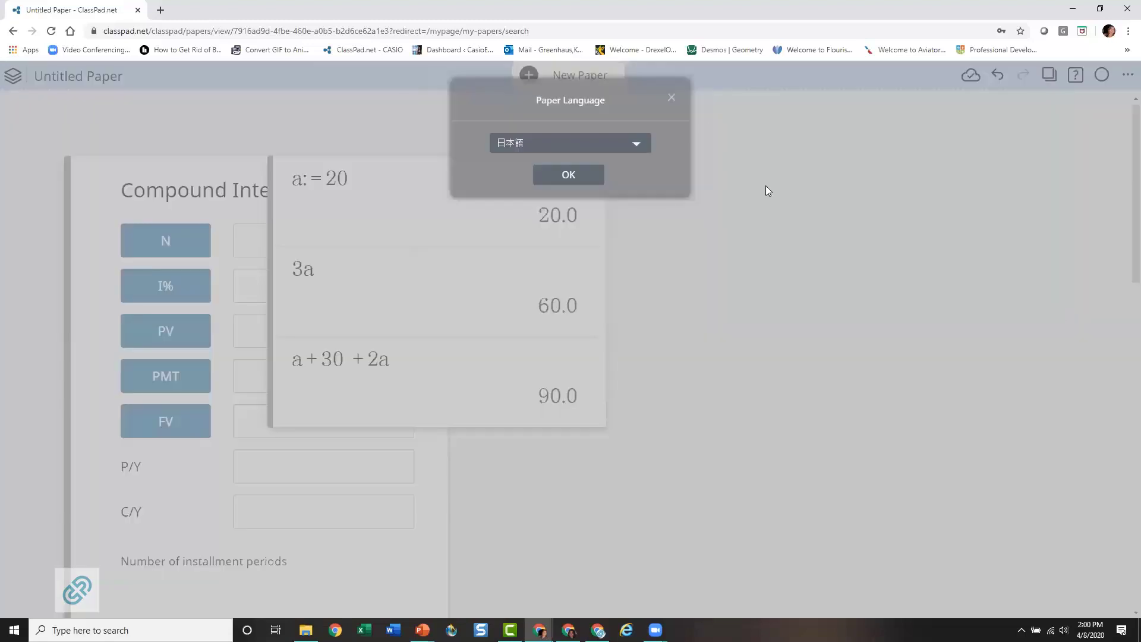
left_click(588, 175)
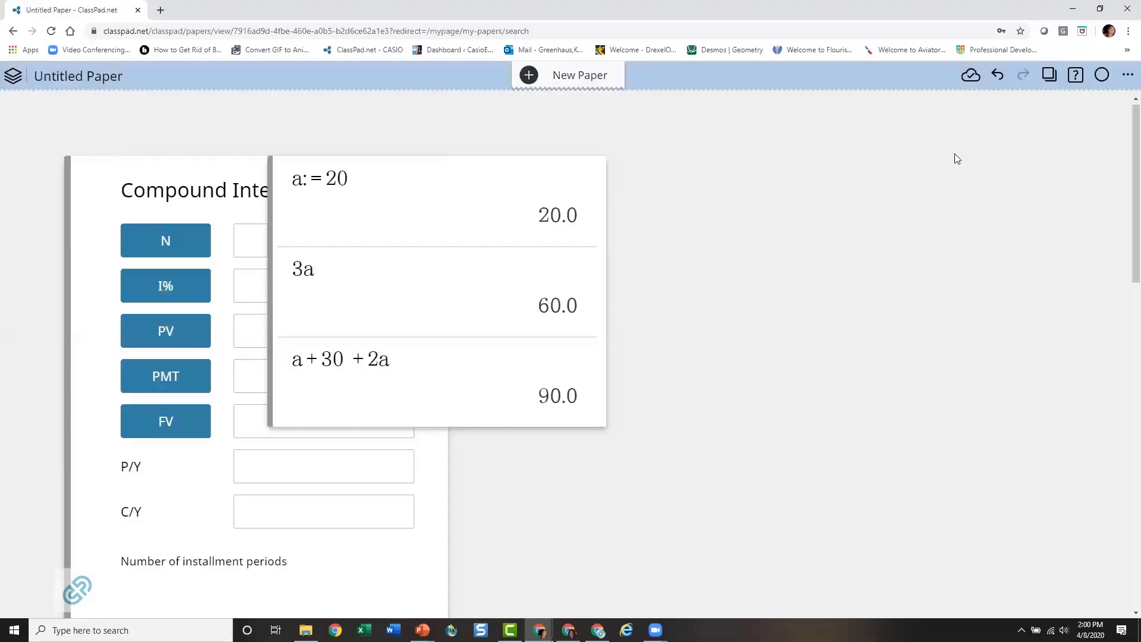
left_click(1127, 77)
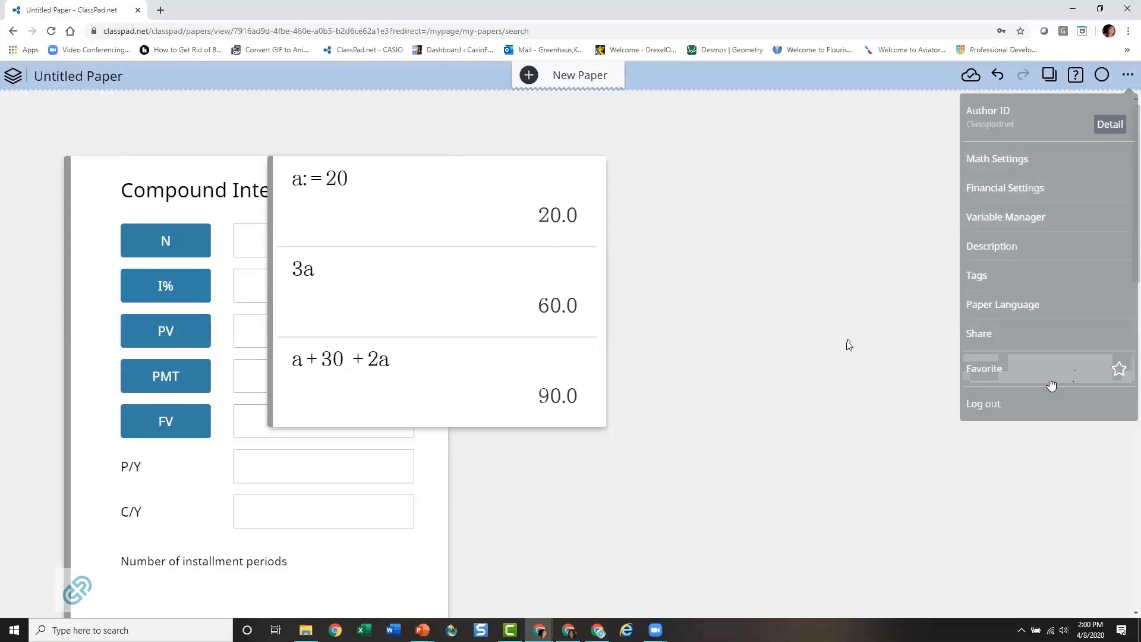
Step: Move the calculation note clear of the Compound Interest note and place a new empty calculation note above the two
left_click(508, 178)
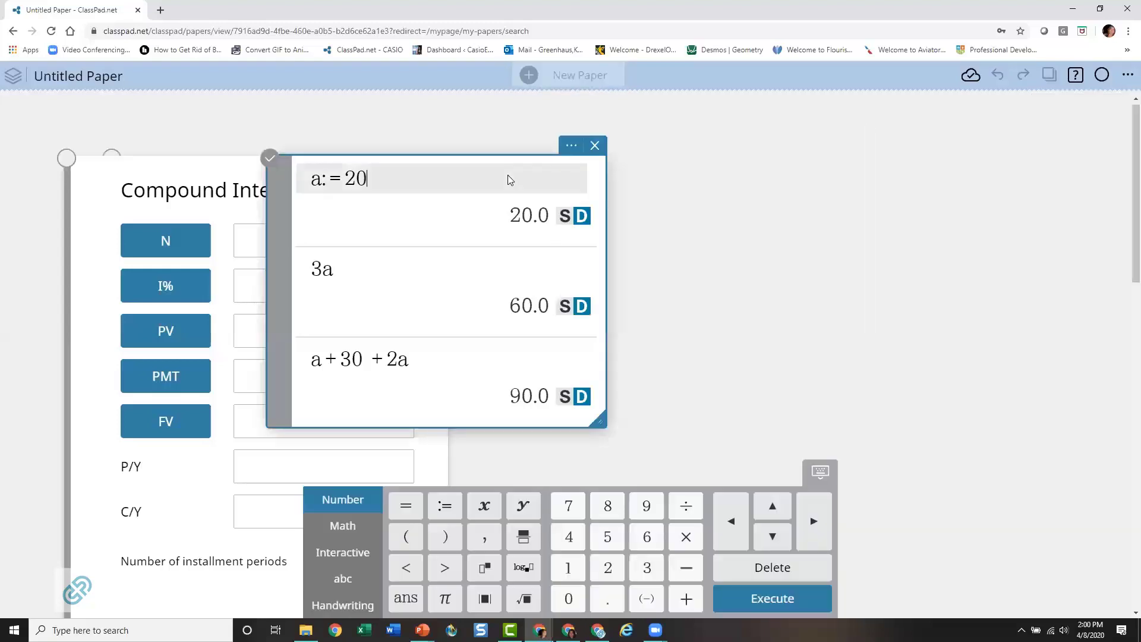
left_click_drag(482, 160, 798, 158)
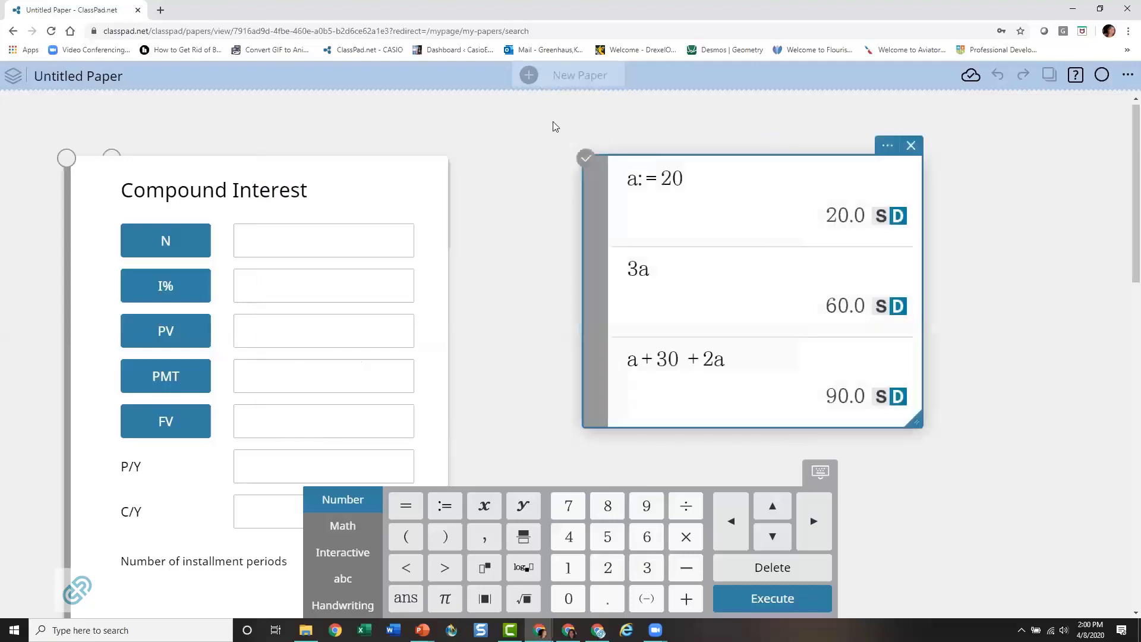
left_click(361, 112)
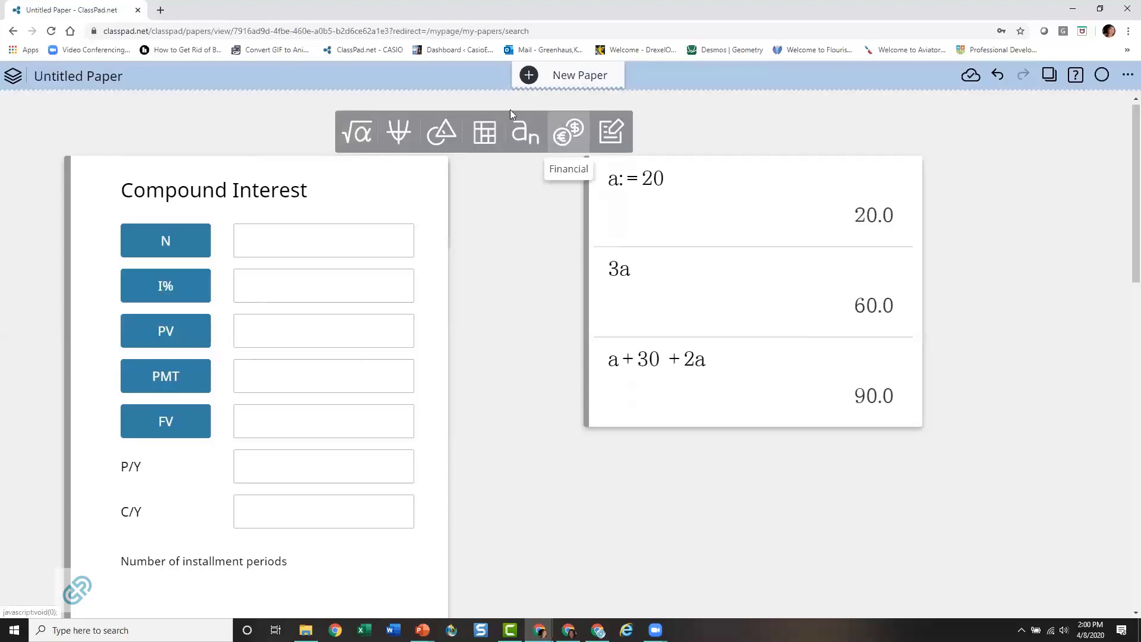
left_click(350, 137)
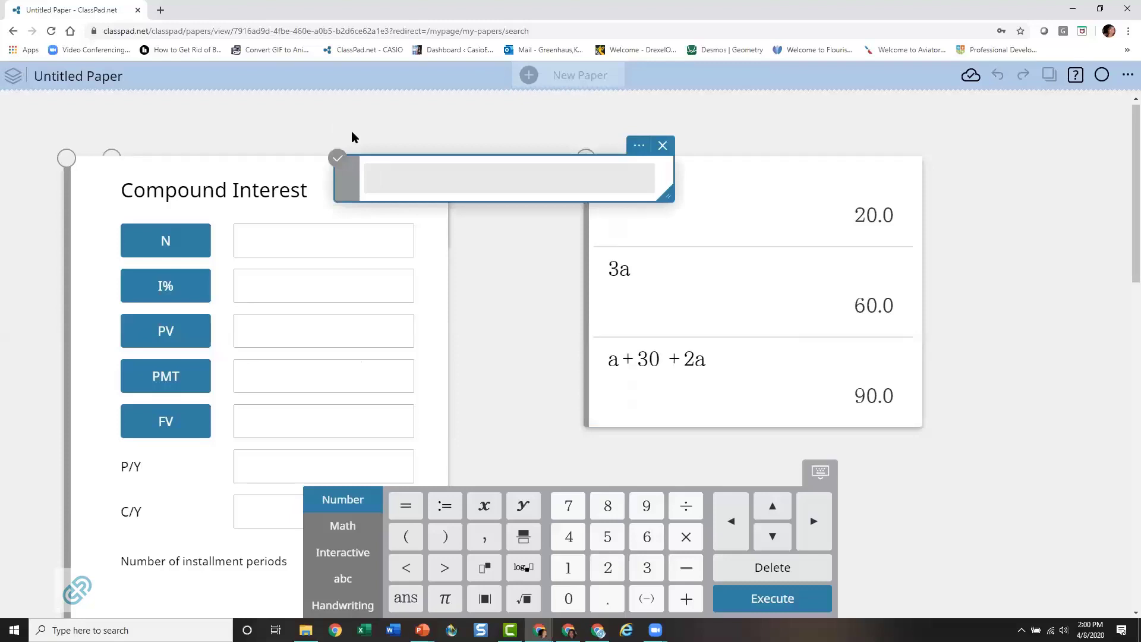
left_click_drag(349, 188, 258, 143)
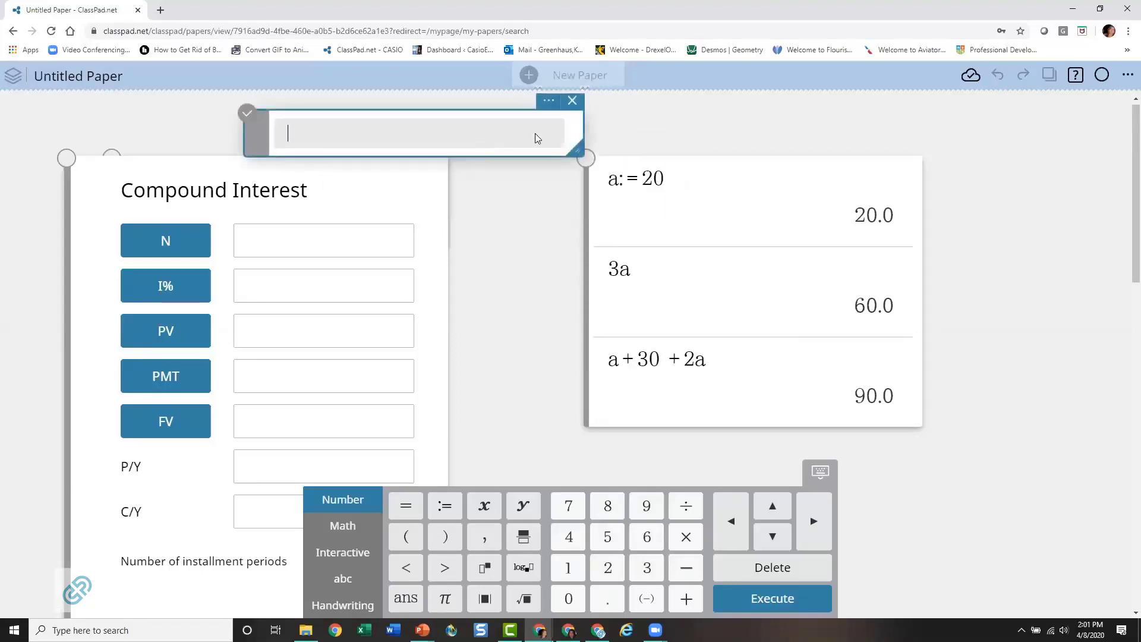
Step: Examine the empty calculation note's own color options and the settings available for the whole paper
left_click(548, 102)
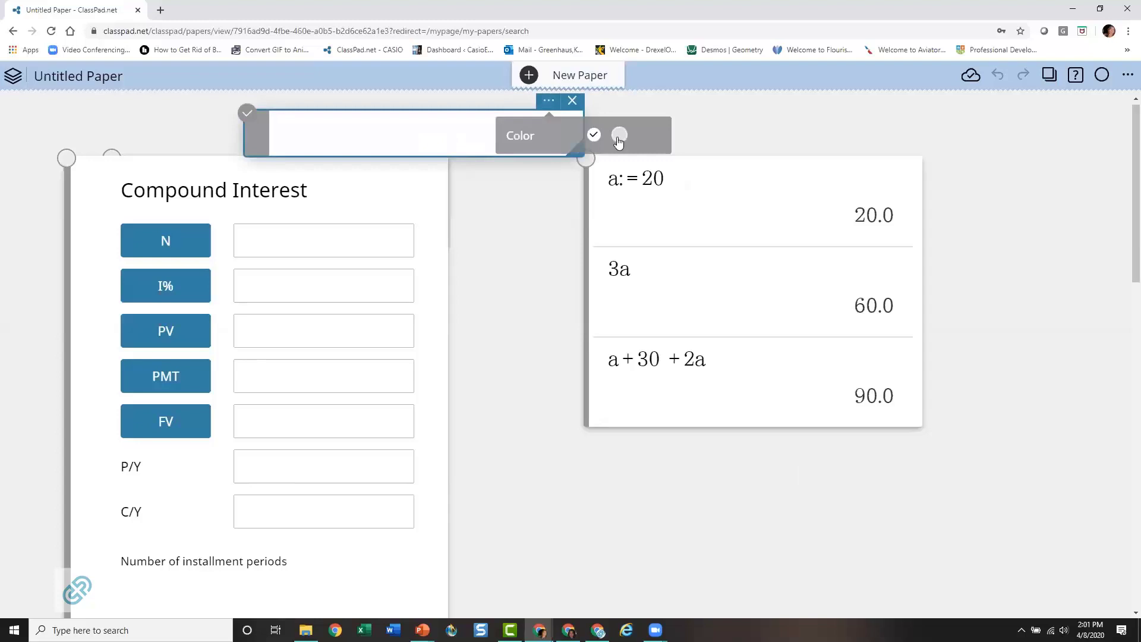
left_click(424, 137)
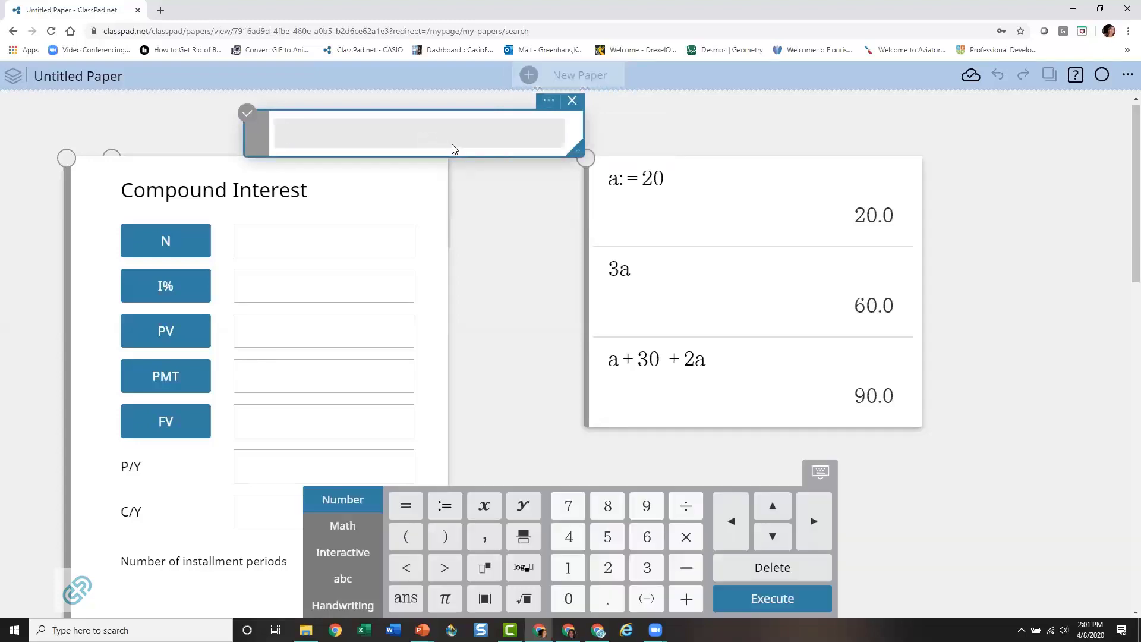
left_click(1127, 75)
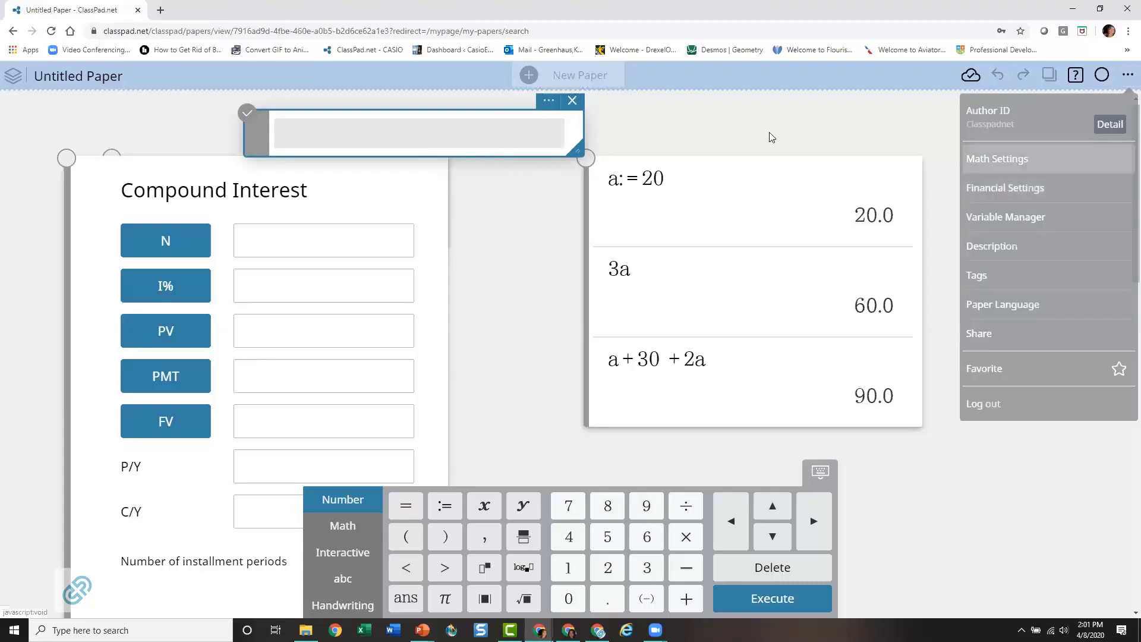
Step: Add a graph note in the empty area below the Compound Interest note, reposition it and open its settings
scroll(604, 343, "down", 7)
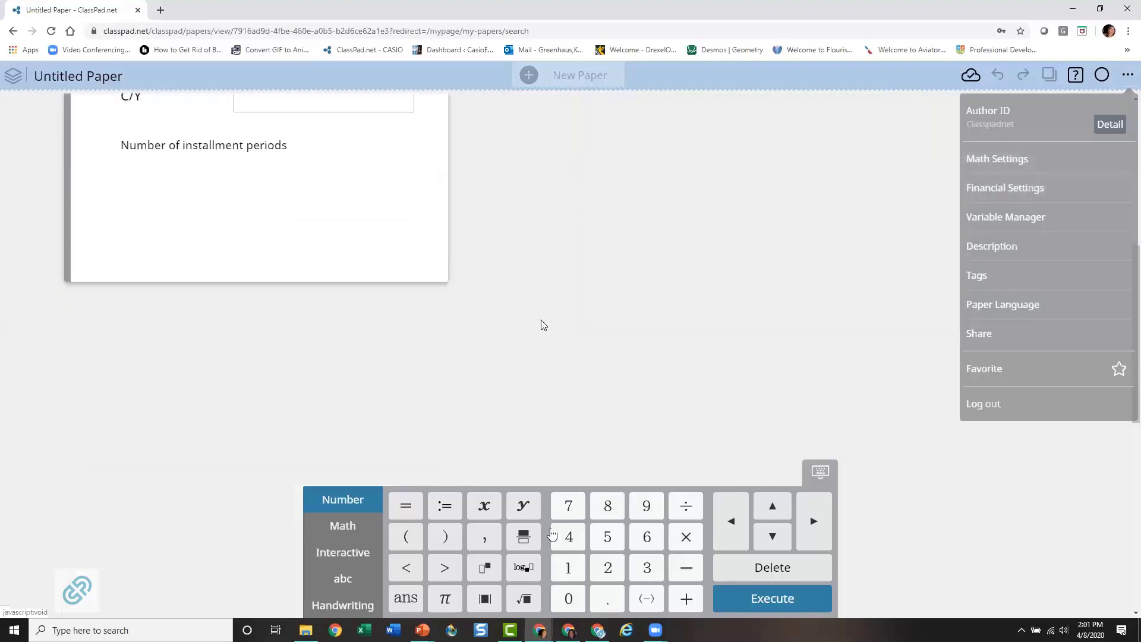
scroll(540, 325, "down", 3)
left_click(75, 168)
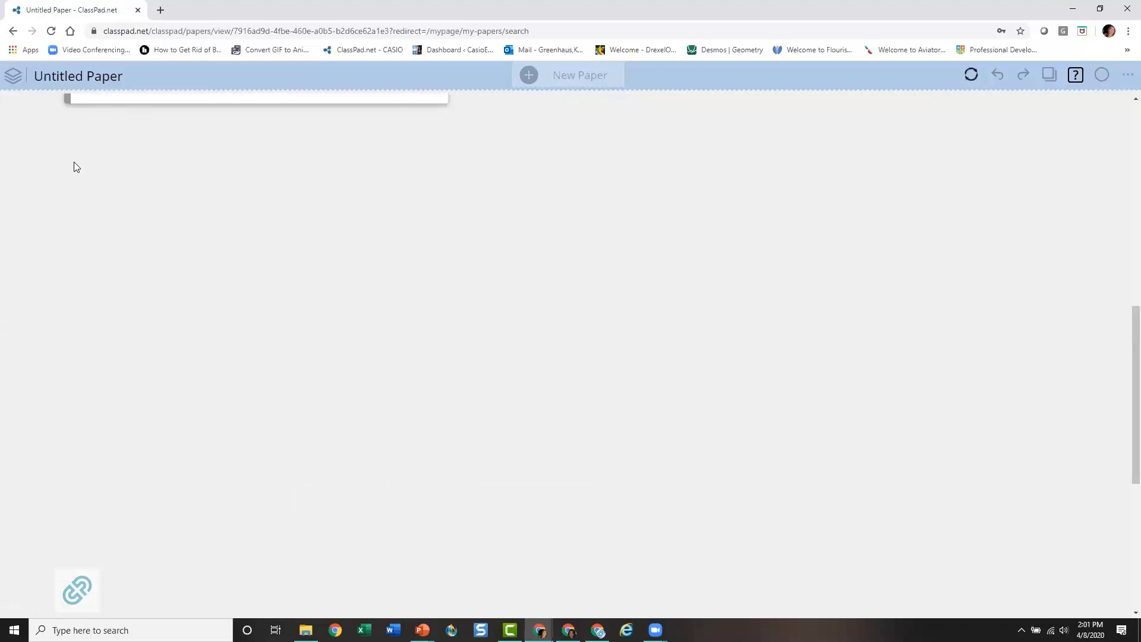
left_click(74, 167)
left_click(103, 154)
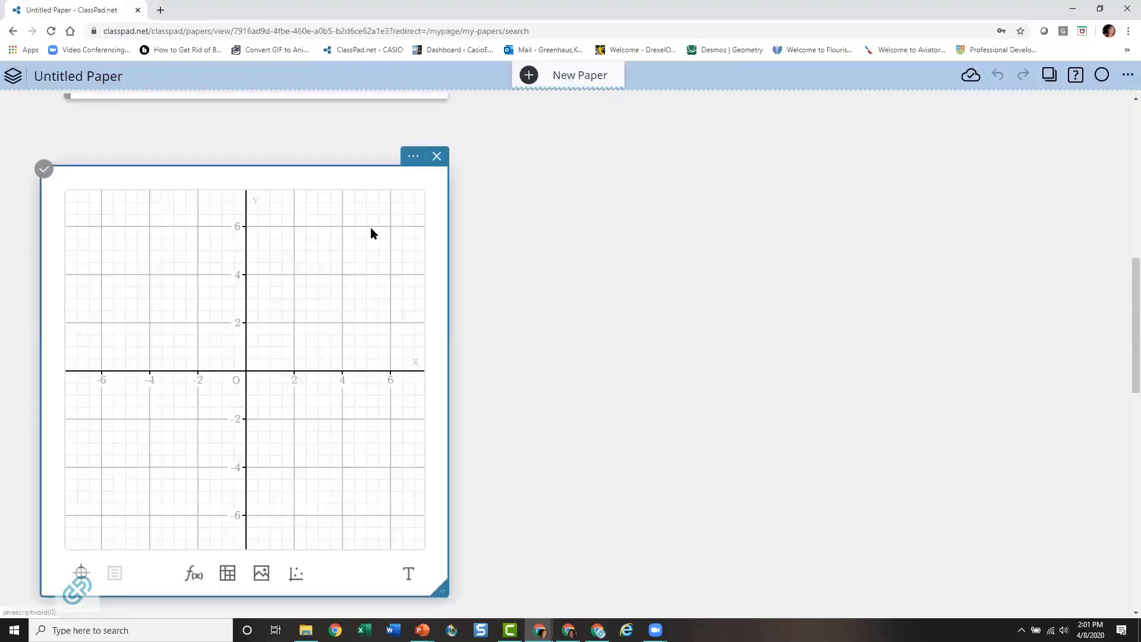
left_click_drag(333, 171, 559, 152)
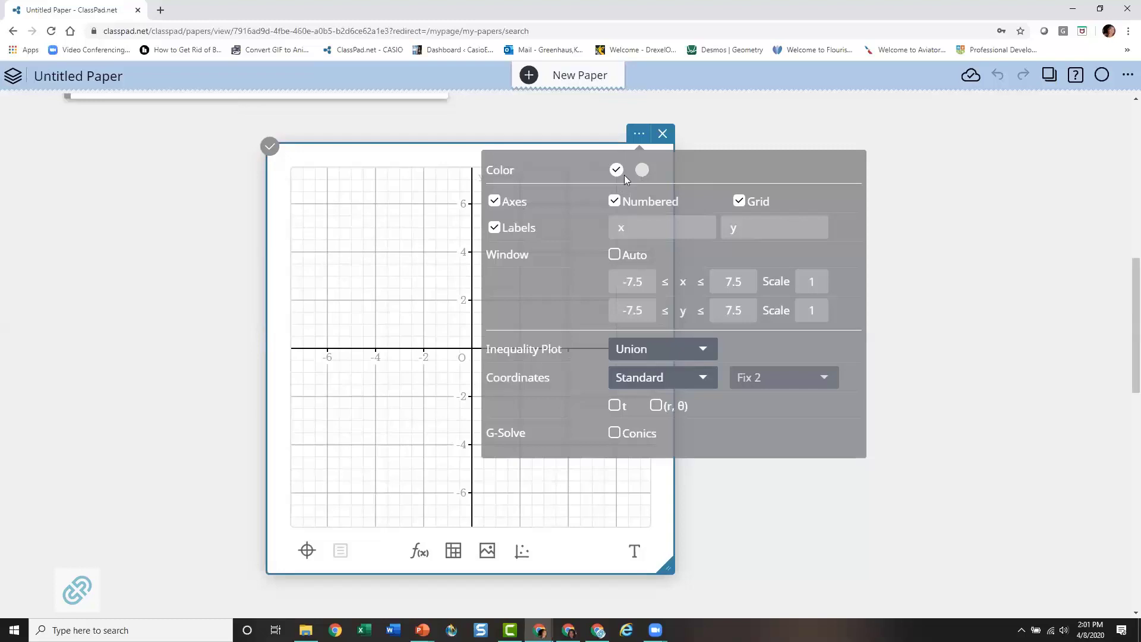
Step: Switch the graph's axes, axis numbers, grid and labels off and back on one by one
left_click(495, 202)
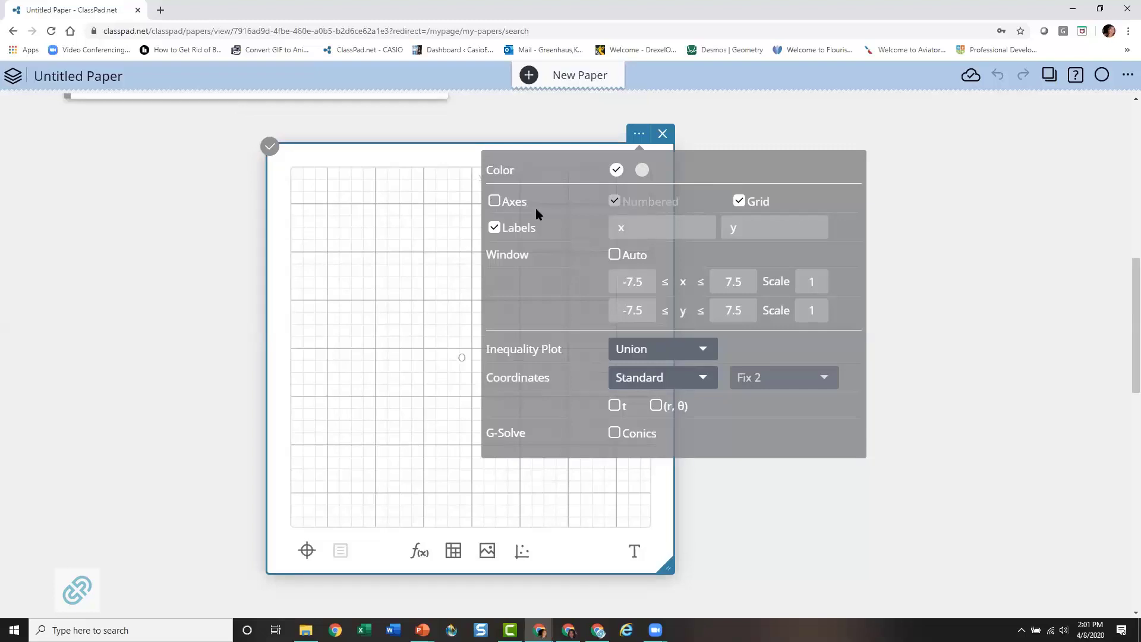
left_click(494, 202)
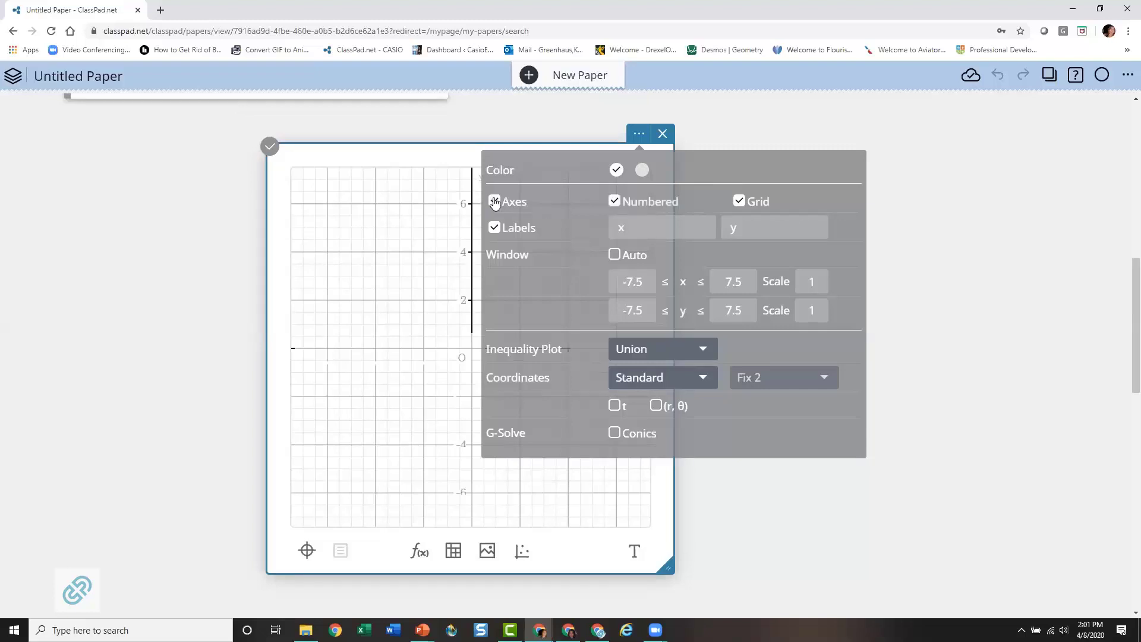
left_click(615, 202)
left_click(615, 202)
left_click(738, 201)
left_click(739, 201)
left_click(495, 230)
left_click(495, 229)
Step: Label the graph's x-axis Time and its y-axis Distance, and close the note's settings
left_click_drag(629, 228, 603, 229)
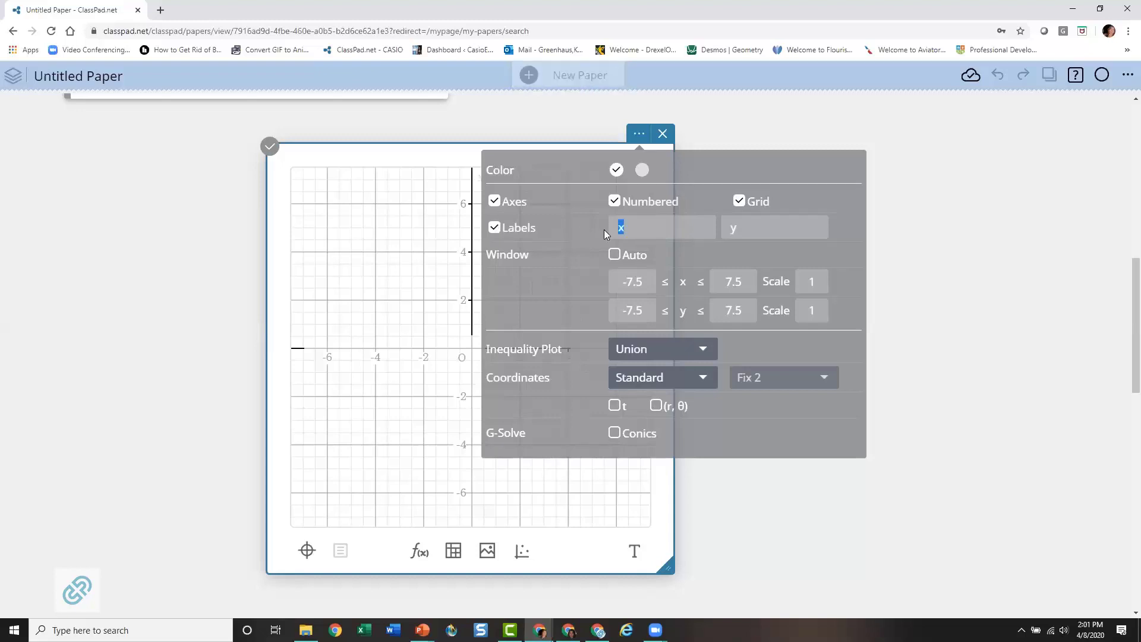
type("Time")
left_click_drag(741, 231, 728, 231)
type("Distance")
left_click(962, 328)
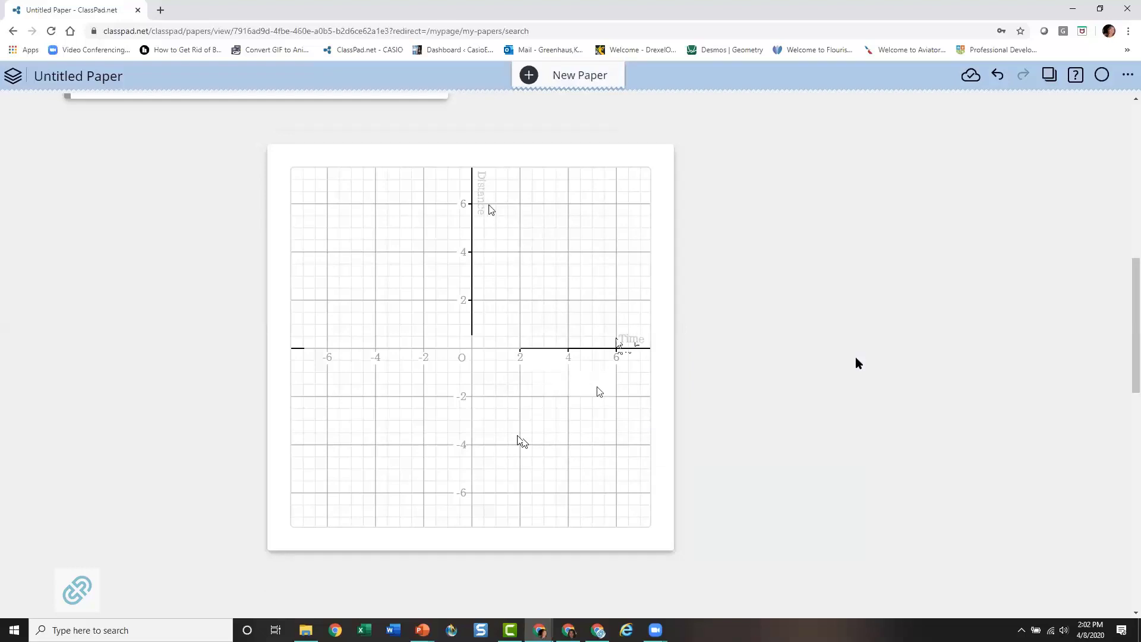
Step: Set the graph's viewing window to x from -10 to 10 and y from -2 to 2
left_click(580, 166)
left_click(637, 136)
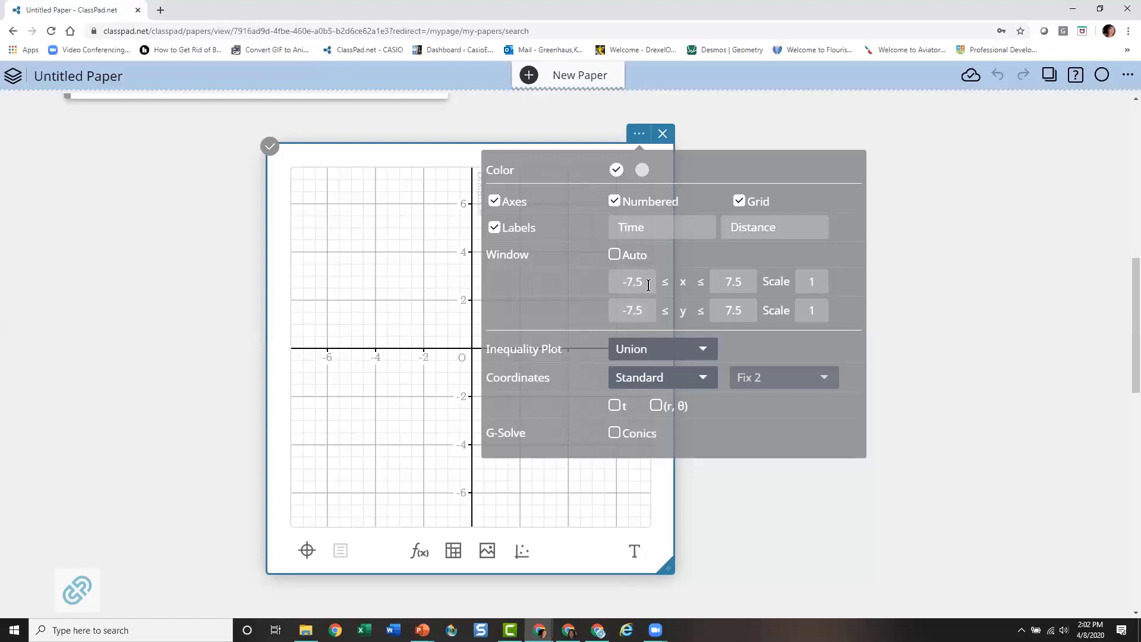
left_click_drag(647, 285, 625, 288)
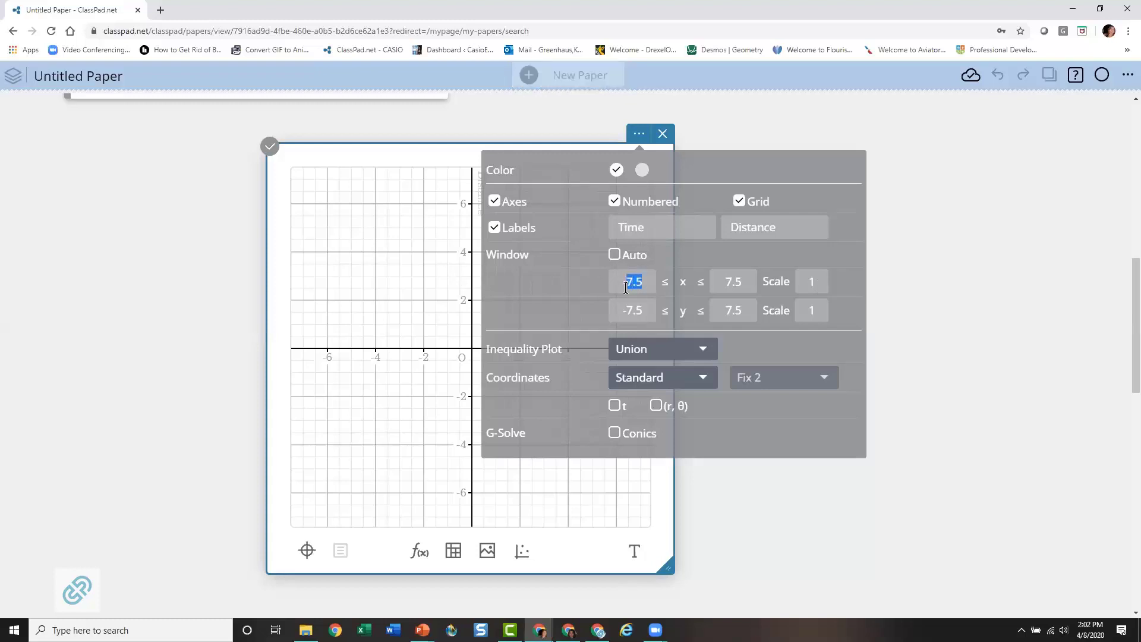
type("10")
left_click_drag(744, 281, 725, 282)
type("10")
left_click_drag(643, 310, 618, 313)
type("-2")
left_click_drag(739, 308, 726, 310)
type("2")
left_click_drag(812, 309, 809, 310)
key("Return")
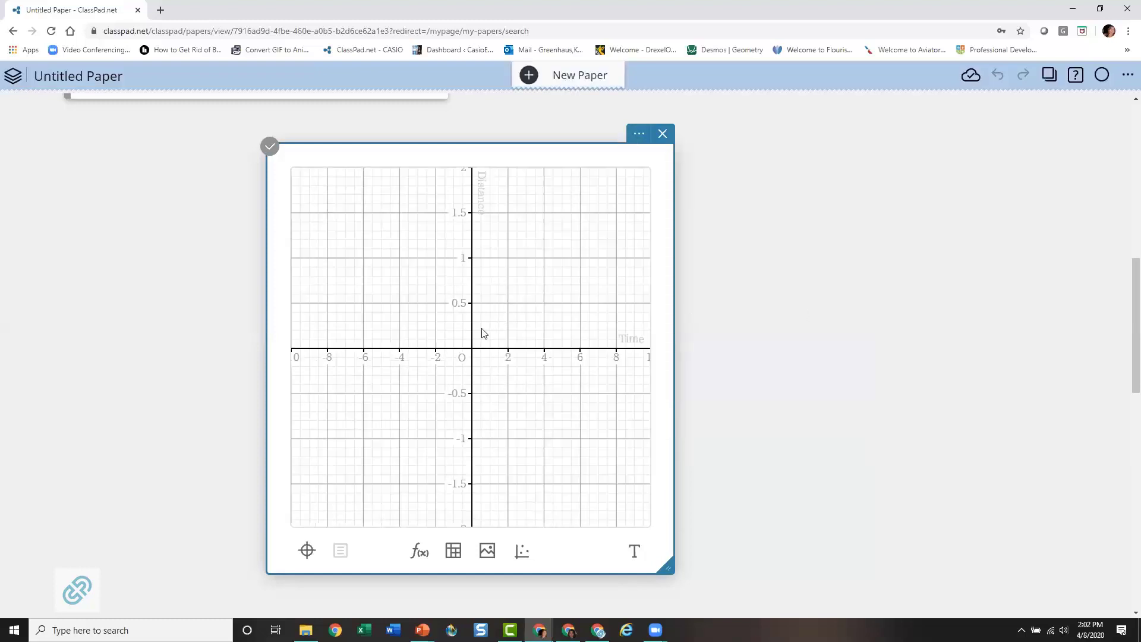
scroll(482, 332, "down", 3)
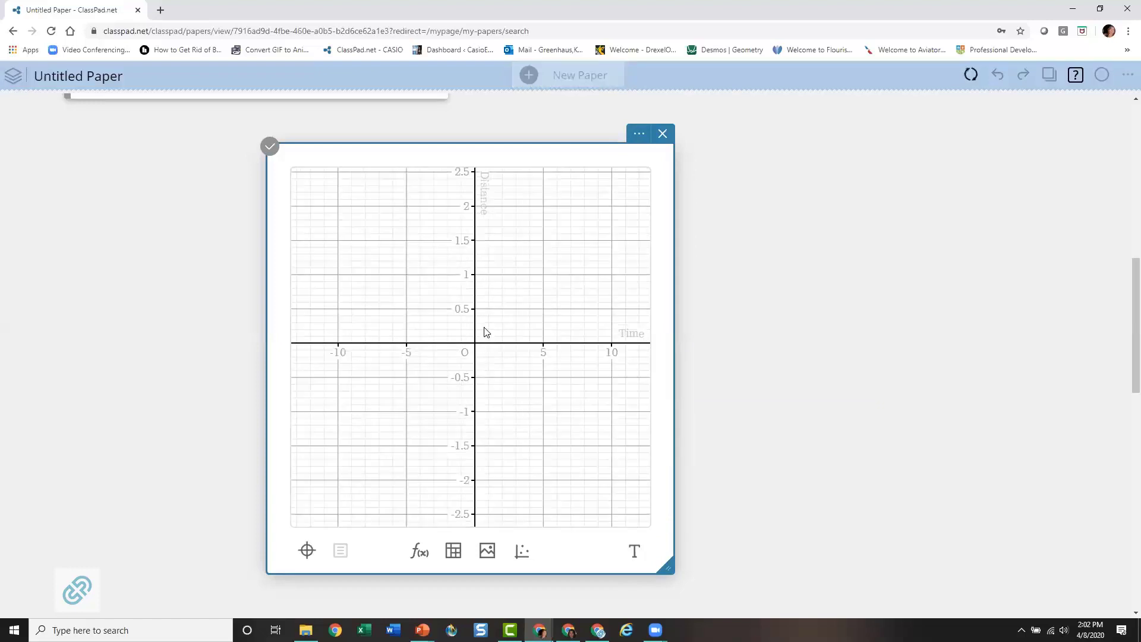
Step: Zoom and pan the graph to about x -17.6 to 17.2 and y -3.3 to 3.6, and check the window in its settings
scroll(485, 331, "down", 2)
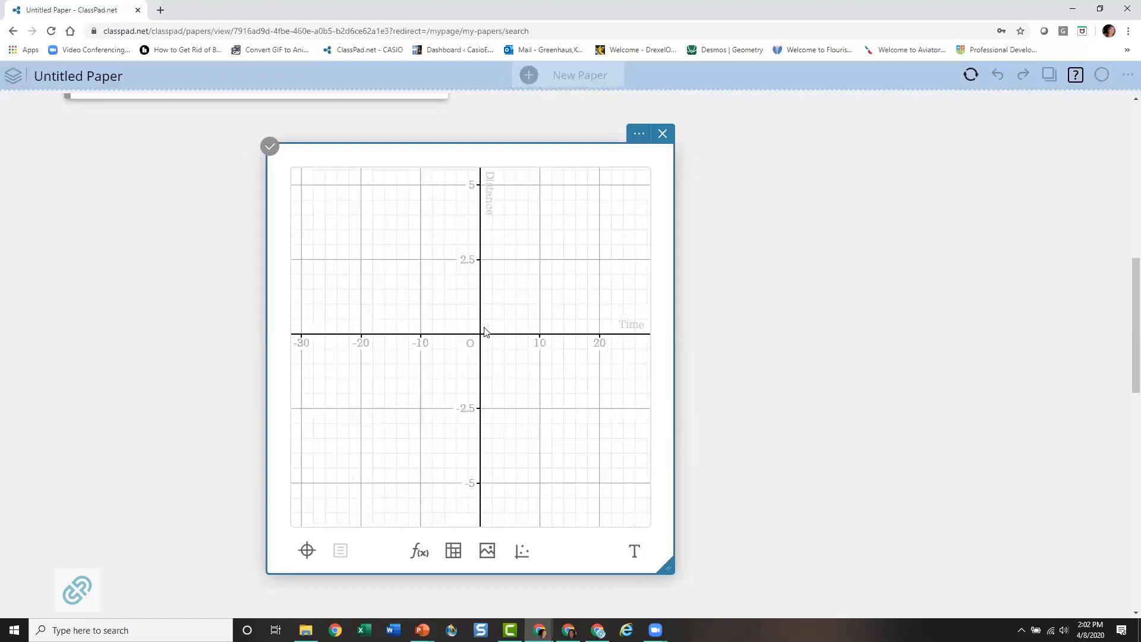
left_click_drag(498, 323, 351, 364)
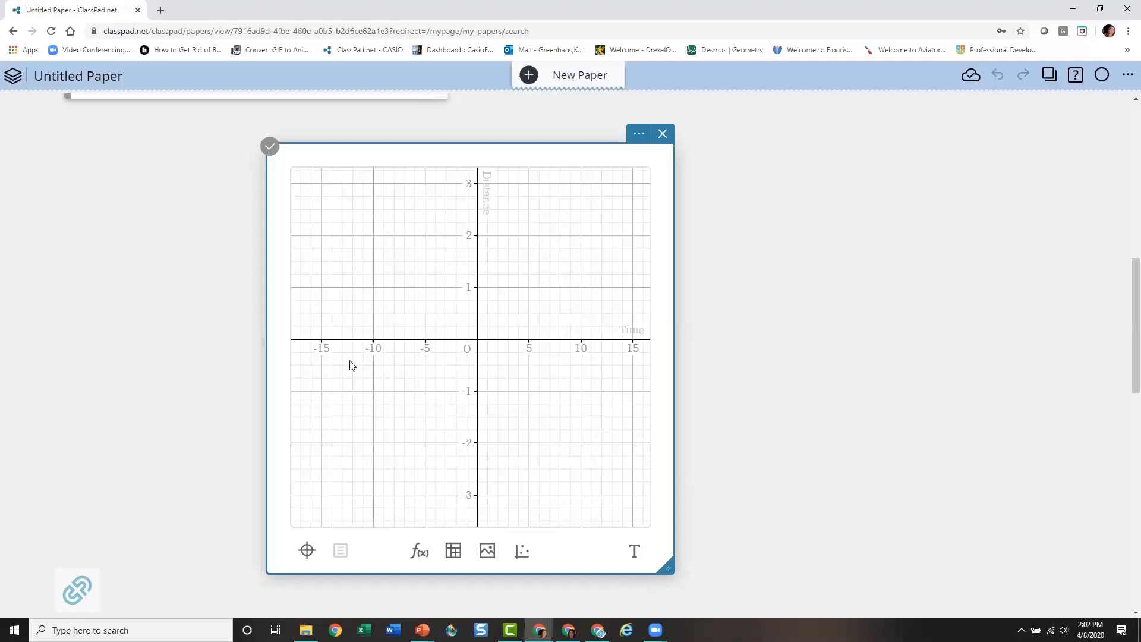
left_click_drag(539, 301, 494, 335)
left_click(639, 133)
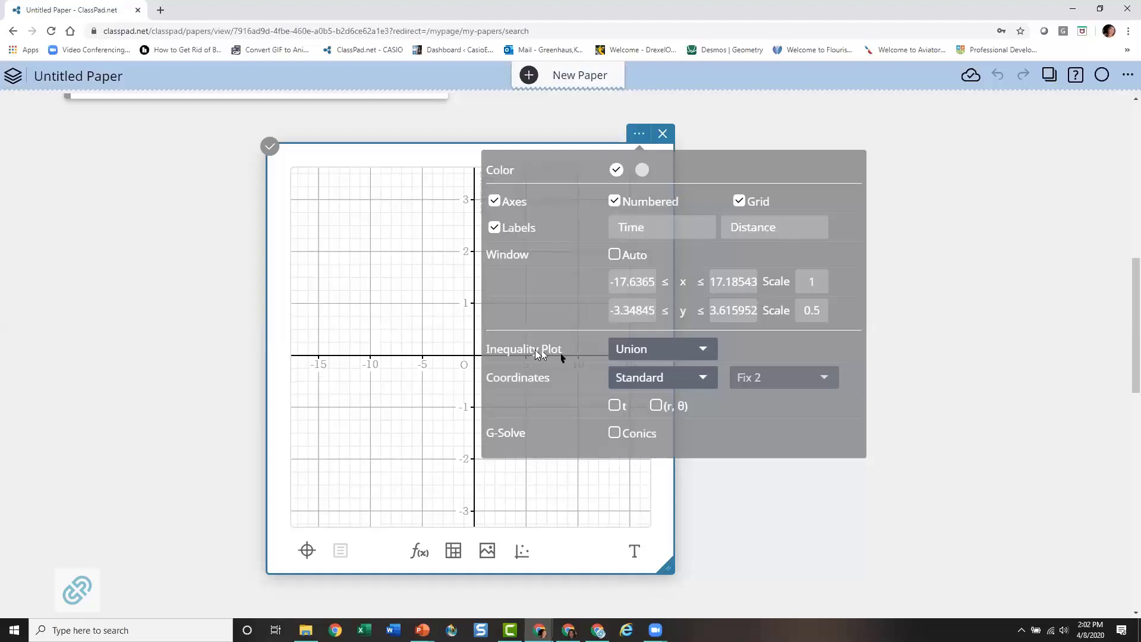
left_click(420, 554)
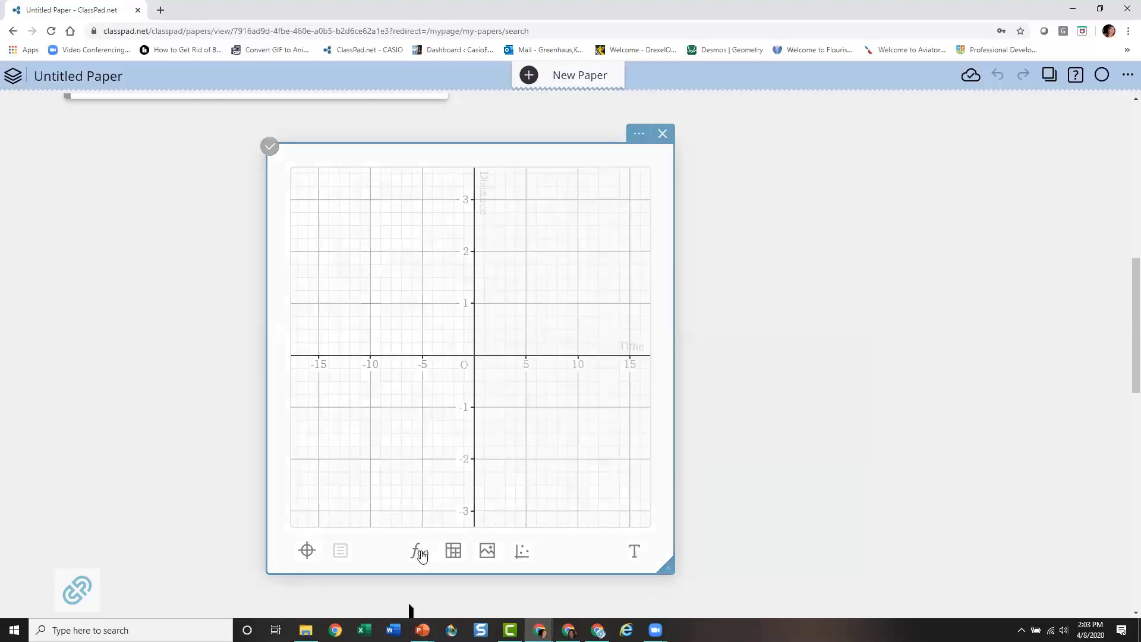
Step: Add a linked function note to the graph and plot the inequality y > 2x
left_click(420, 553)
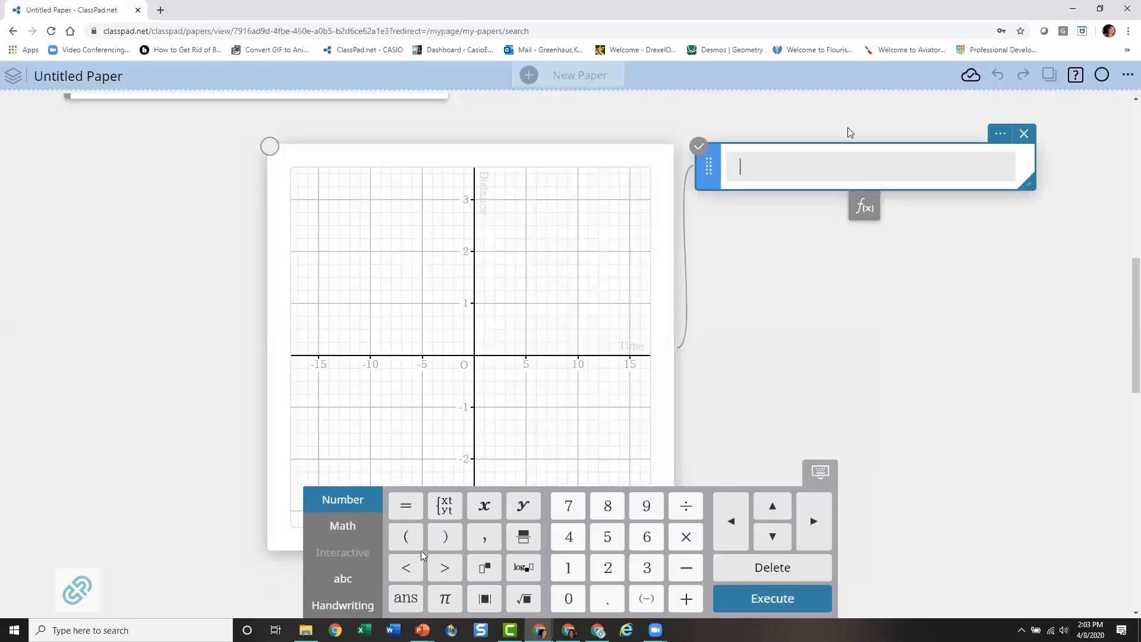
type("y")
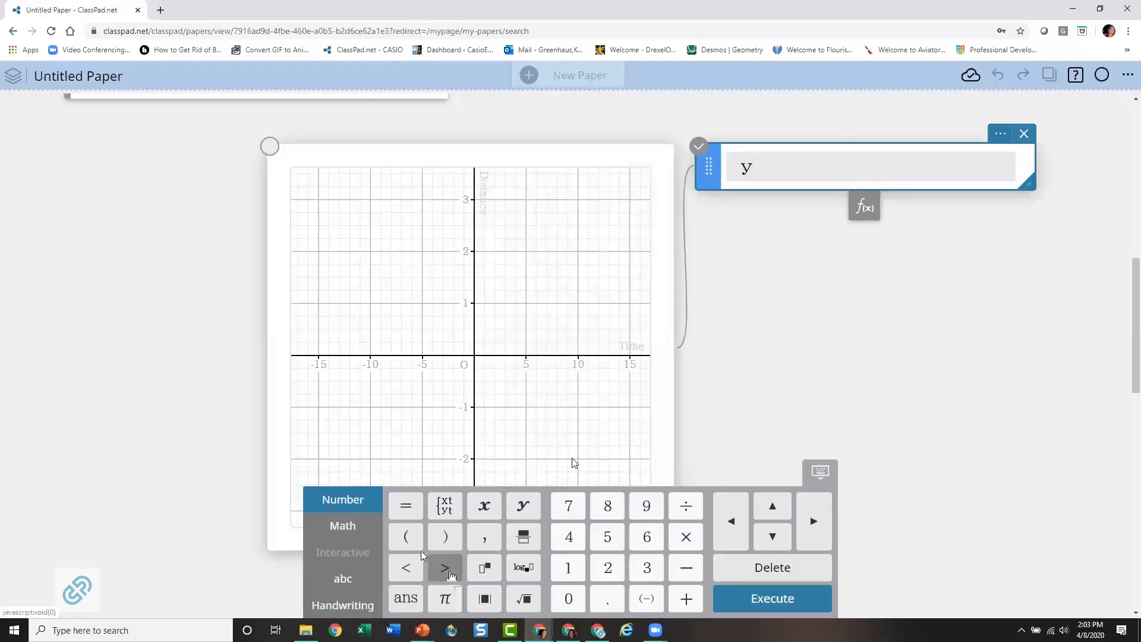
left_click(448, 571)
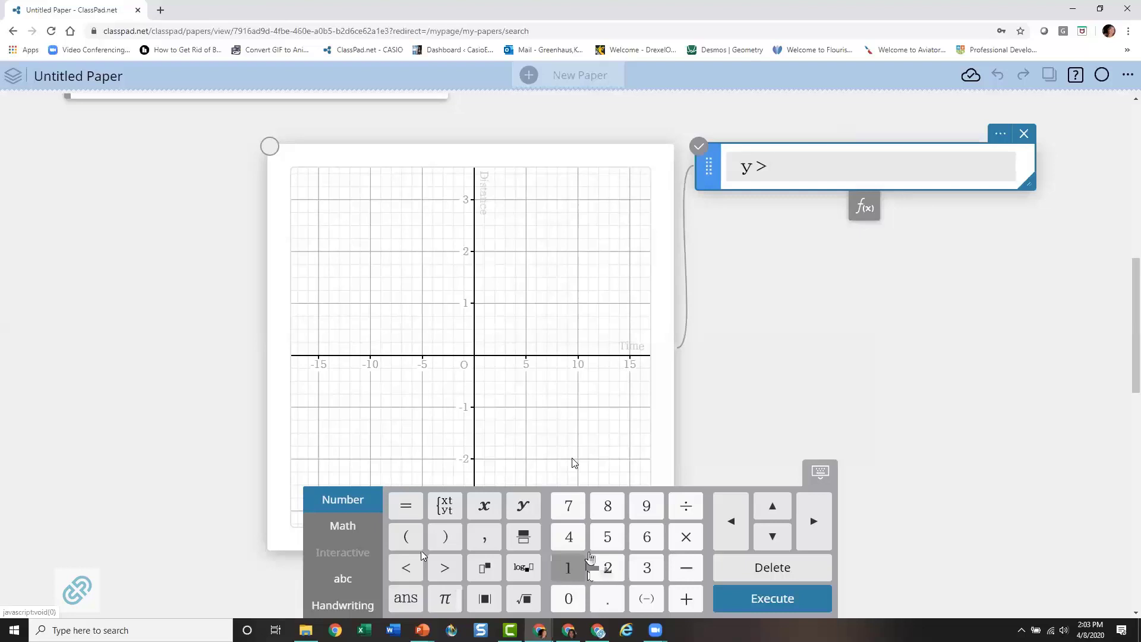
left_click(594, 565)
left_click(484, 506)
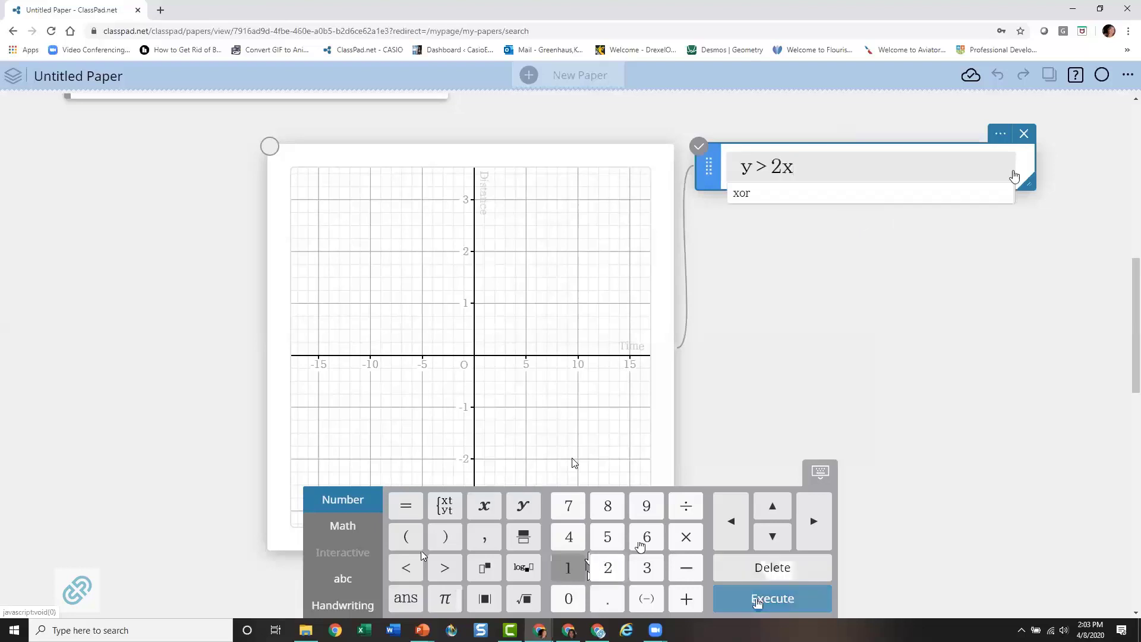
left_click(758, 602)
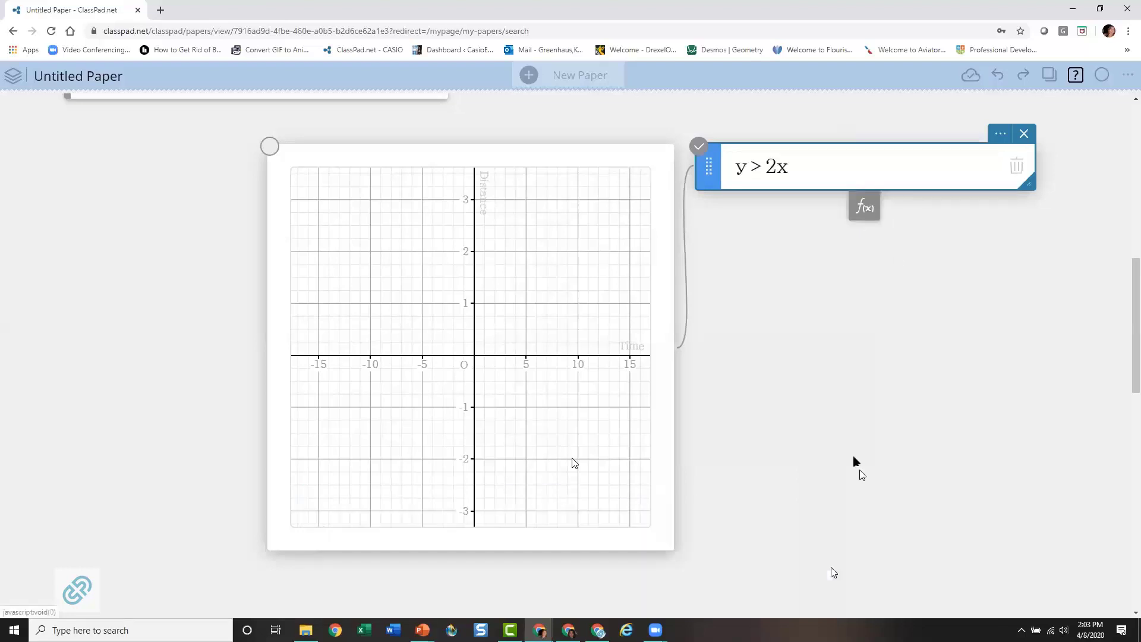
Step: Add a second line to the function note and plot the inequality y ≤ 3x + 1
left_click(865, 207)
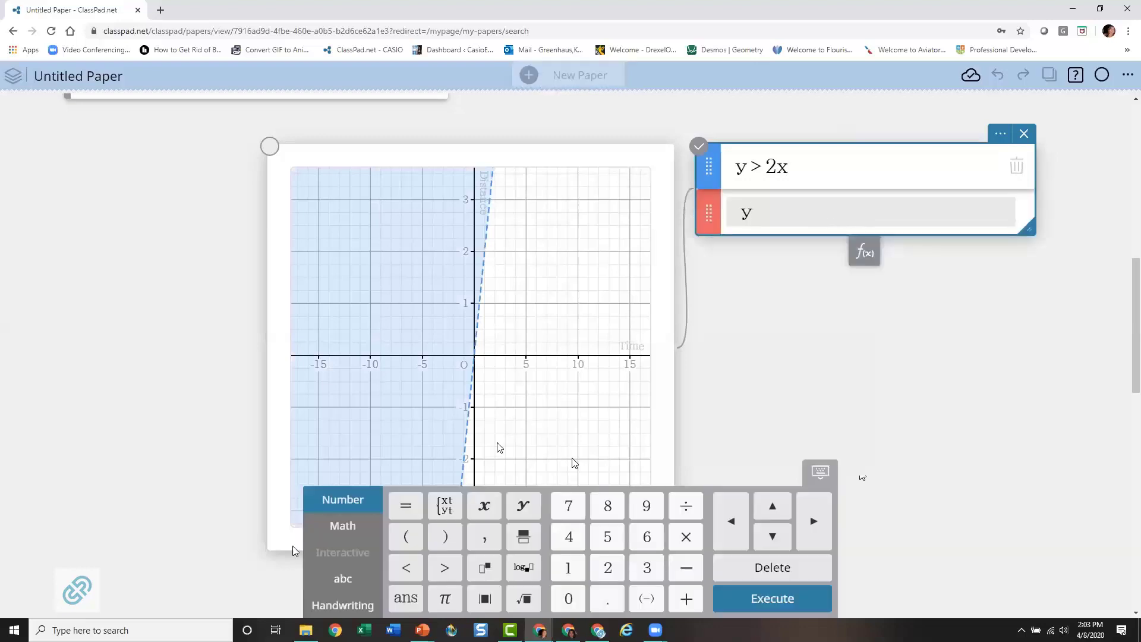
left_click(342, 525)
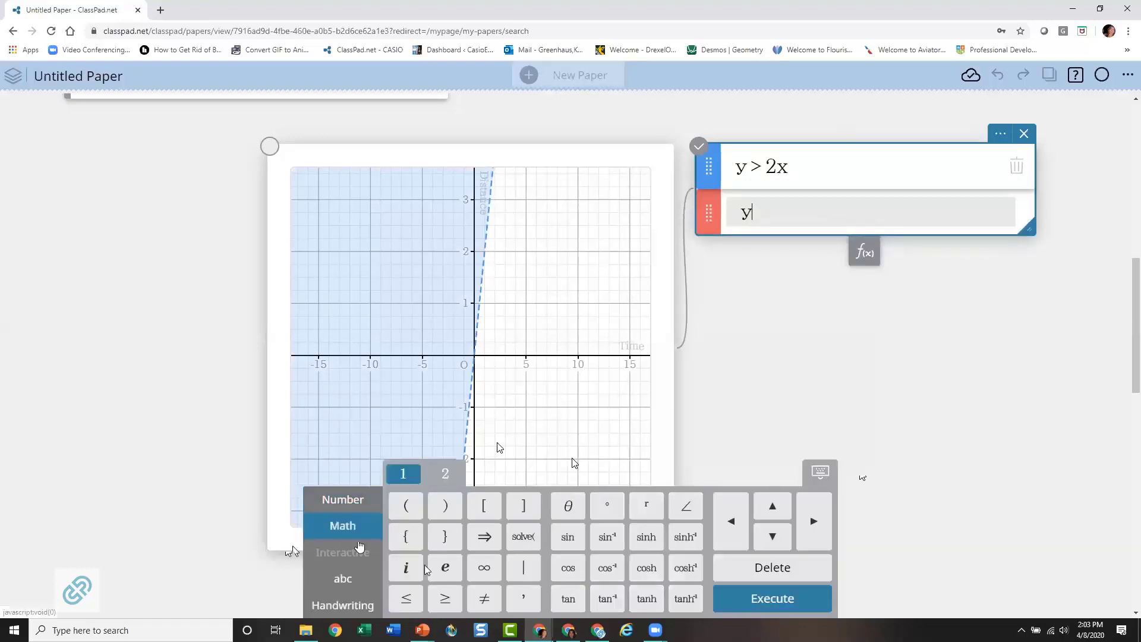
left_click(406, 598)
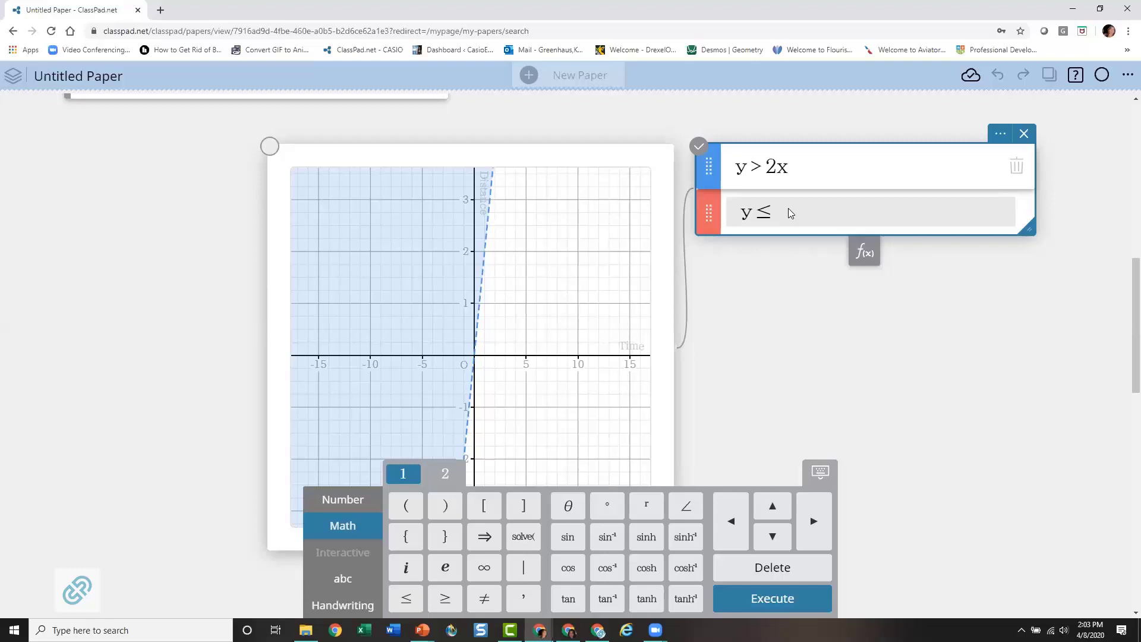
type("3x + 1")
key("Return")
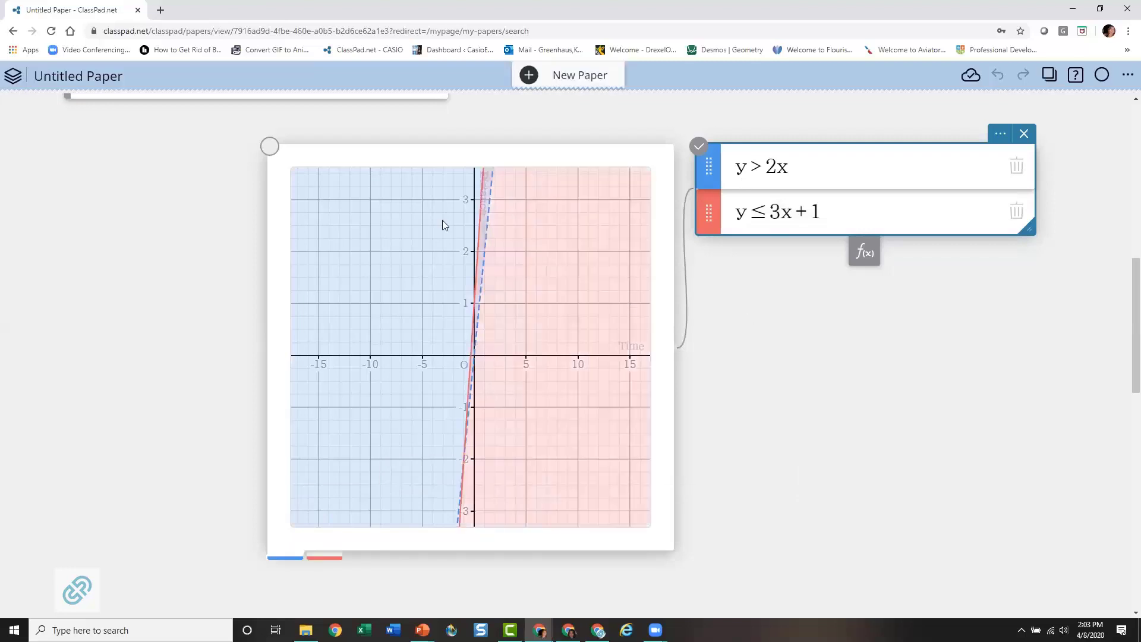
Step: Show the coordinates of both axis intercepts of the y ≤ 3x + 1 line and of the point where the two boundary lines cross
scroll(521, 273, "up", 1)
scroll(522, 275, "down", 1)
double_click(775, 212)
left_click(442, 201)
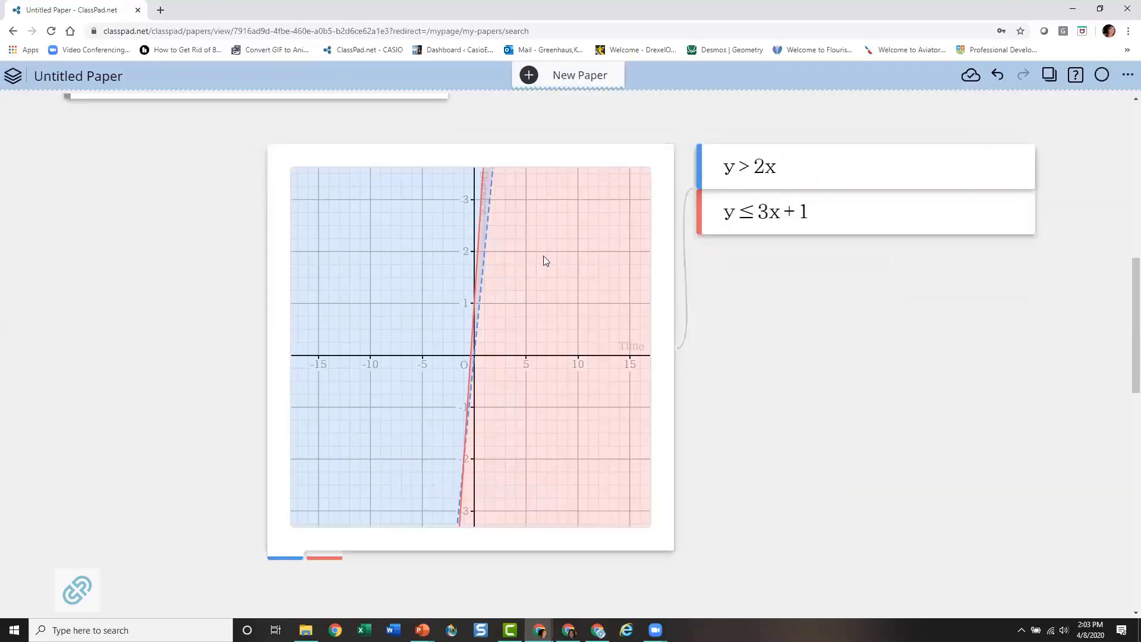
left_click(482, 200)
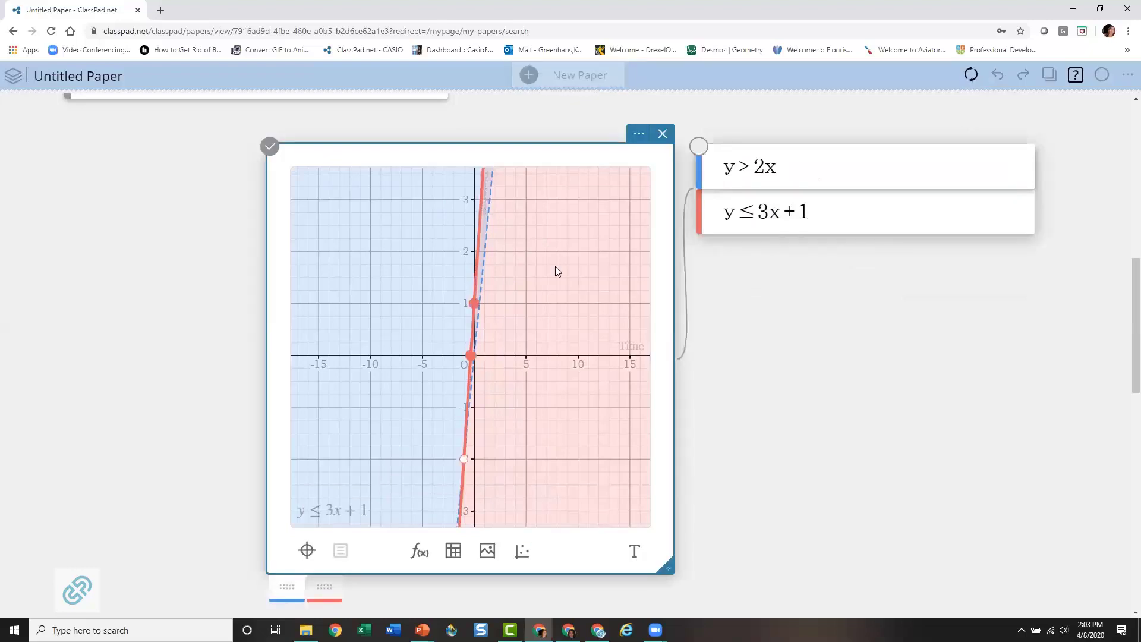
left_click(475, 305)
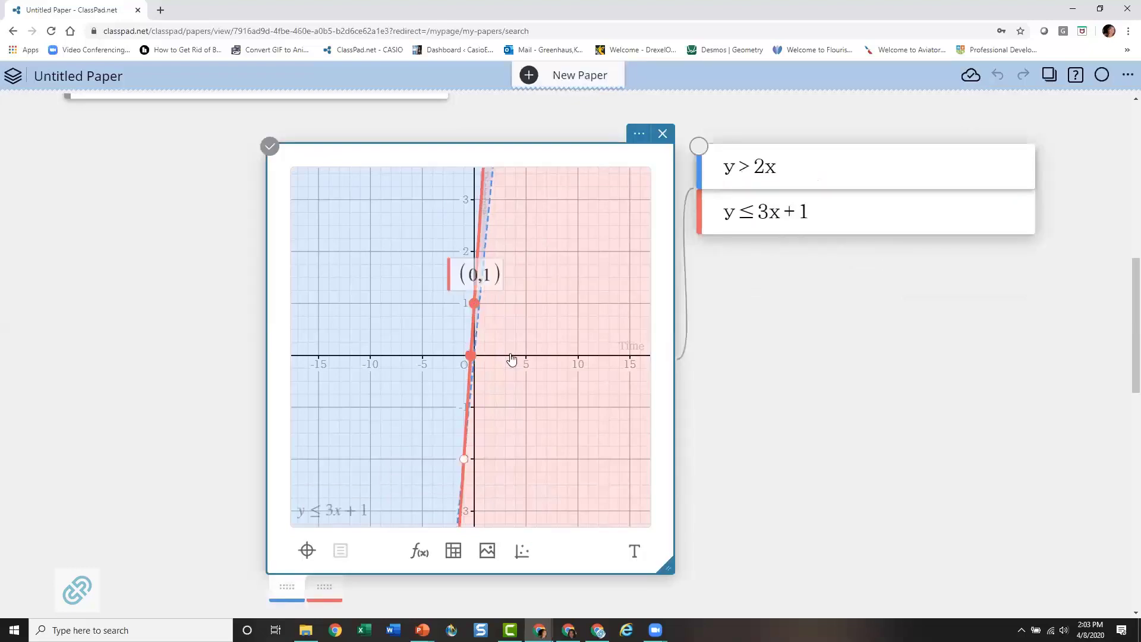
left_click(470, 355)
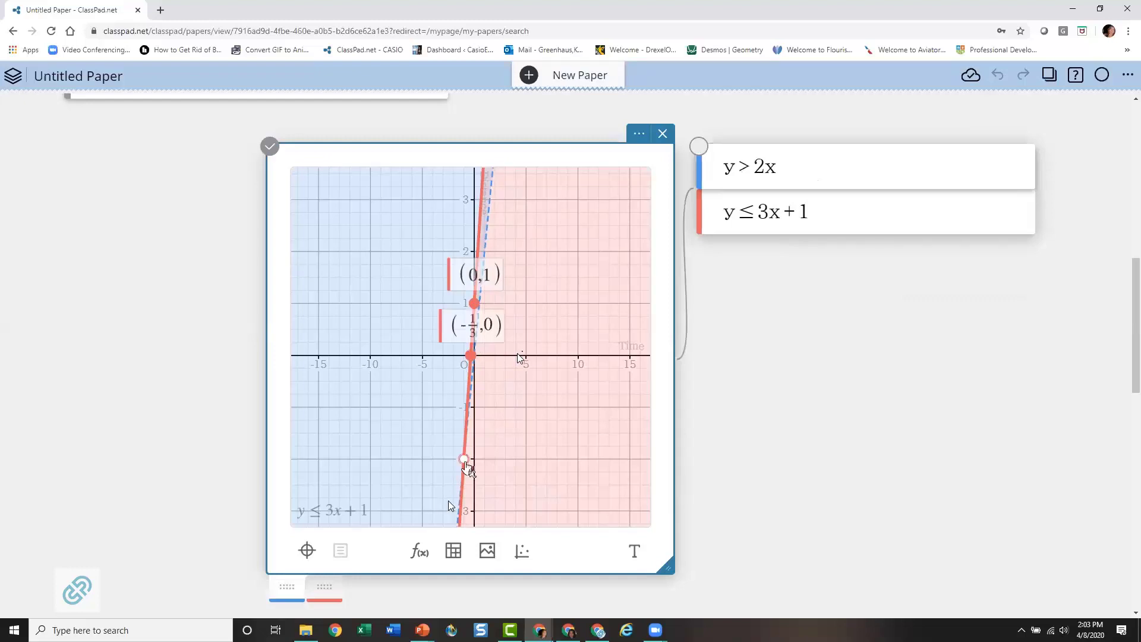
left_click(464, 460)
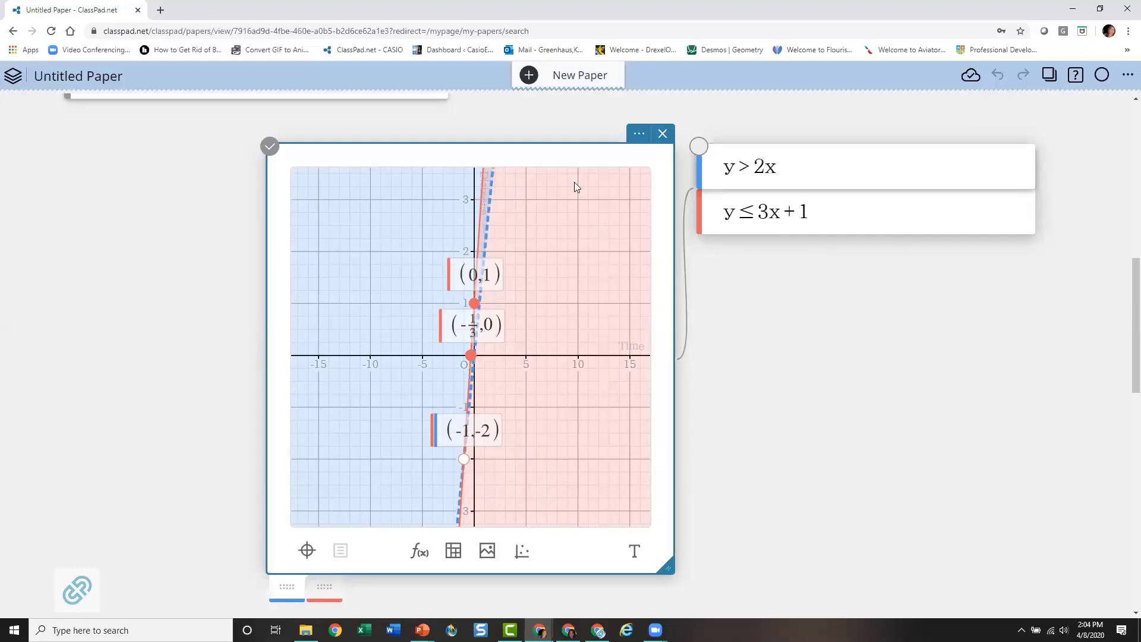
Step: Change the first inequality in the function note to y > -2x
left_click(765, 171)
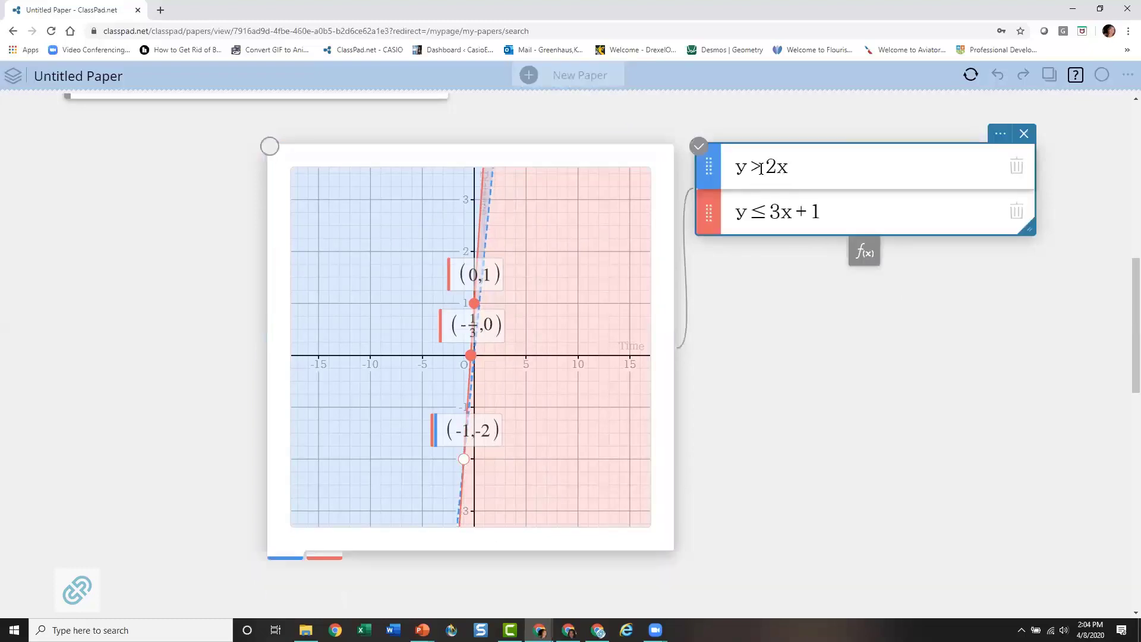
left_click(766, 173)
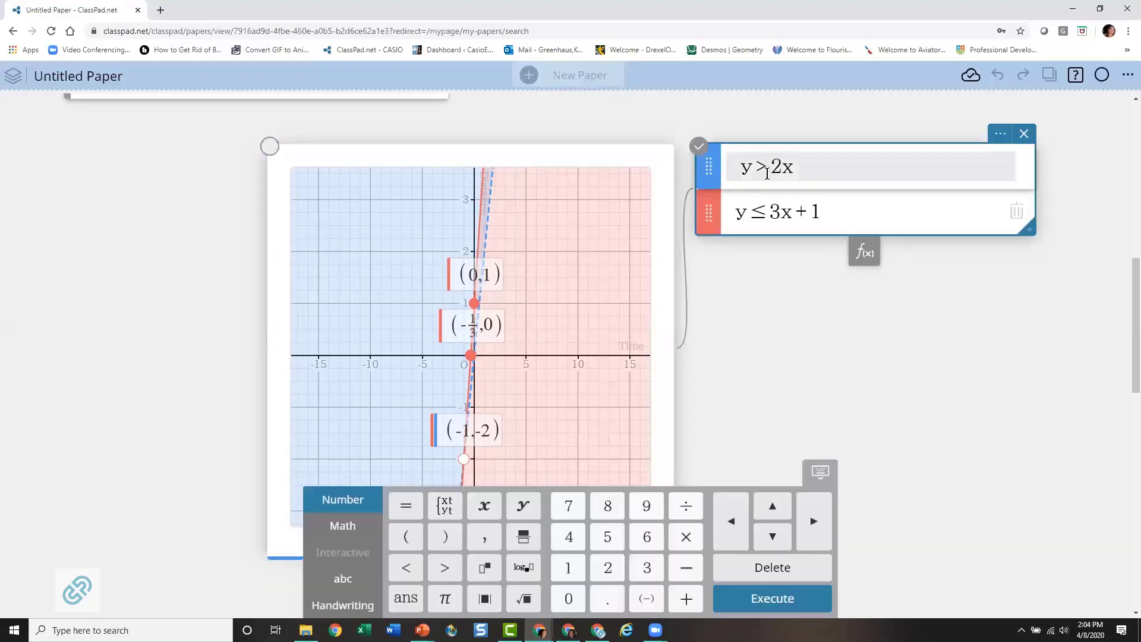
type("-")
key("Return")
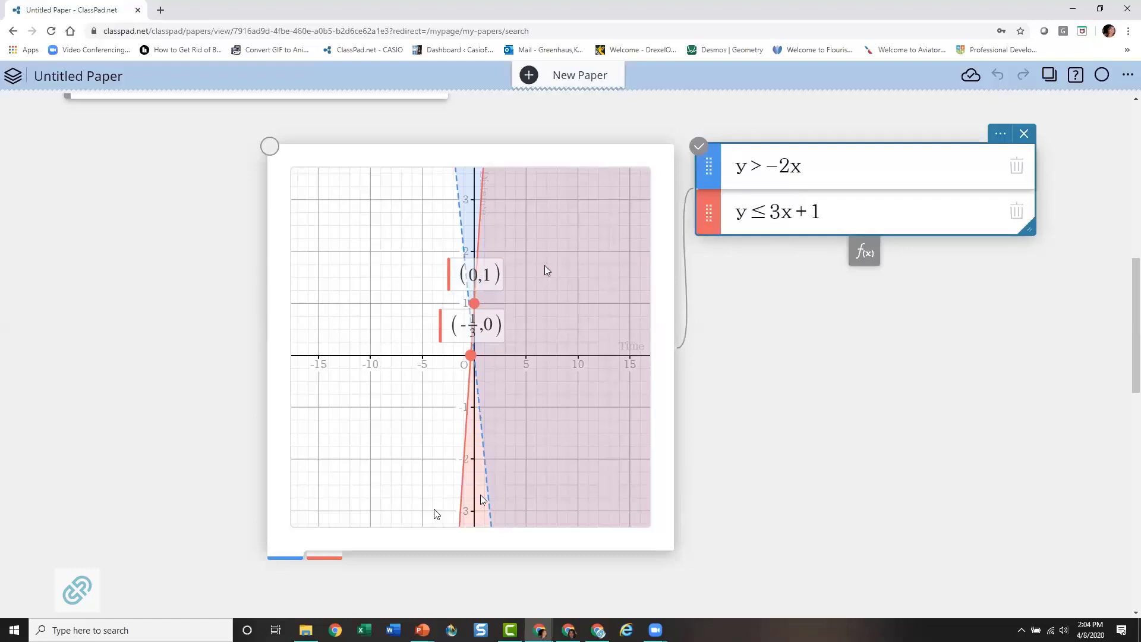
Step: Set the graph's inequality plot option to Intersection and close the note's settings
left_click(630, 161)
left_click(638, 133)
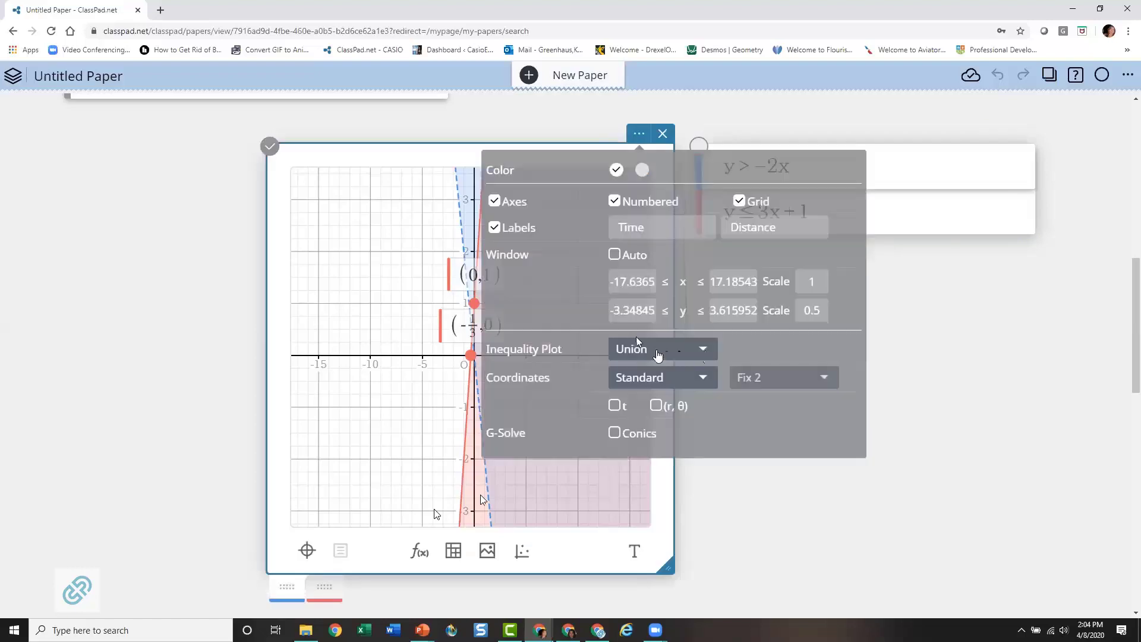
left_click(658, 355)
left_click(684, 372)
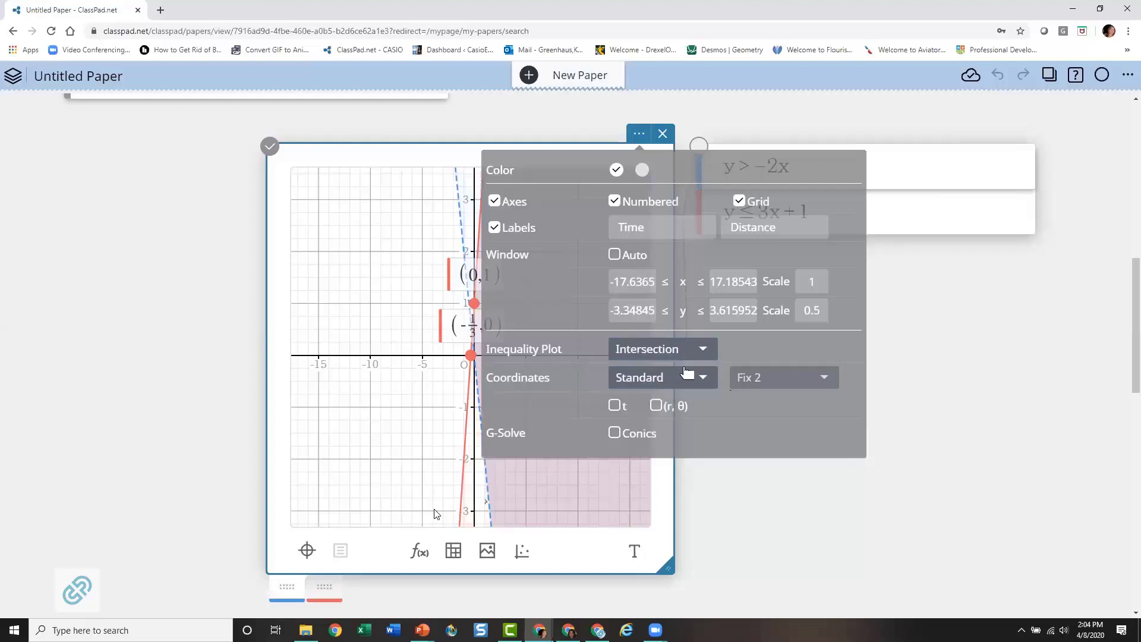
left_click(929, 454)
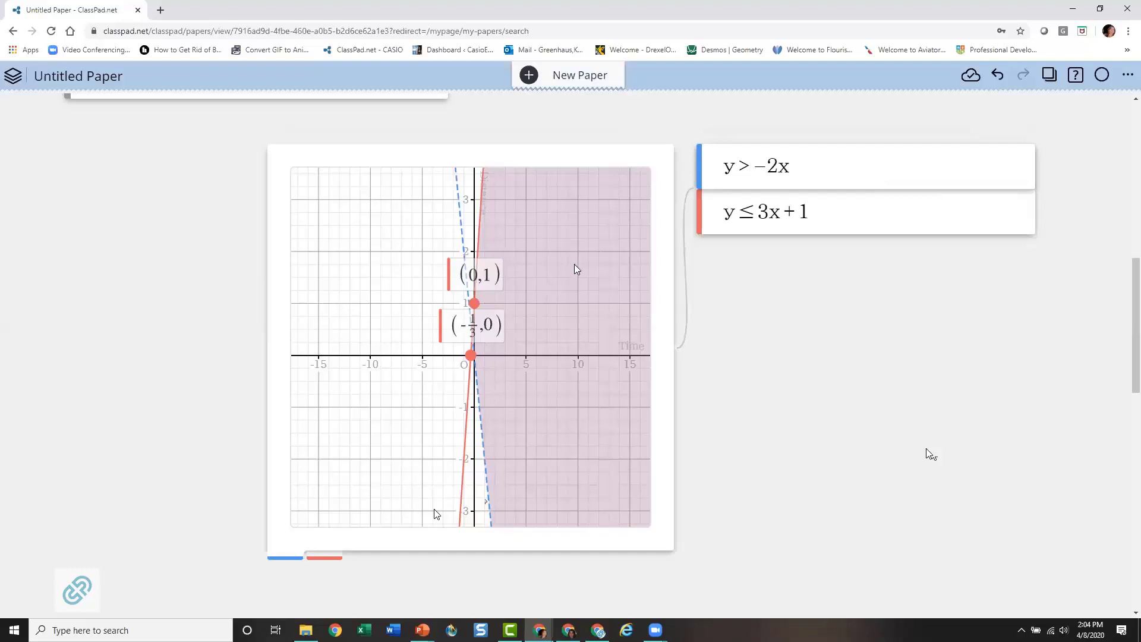
Step: Set the graph's inequality plot option back to Union
left_click(603, 156)
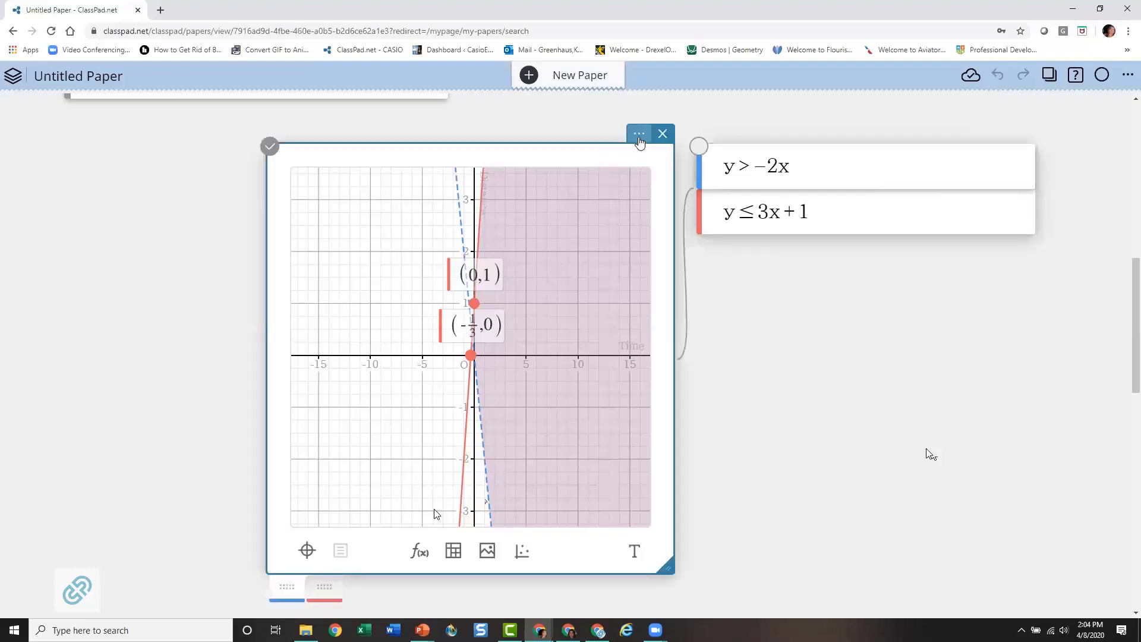
left_click(639, 137)
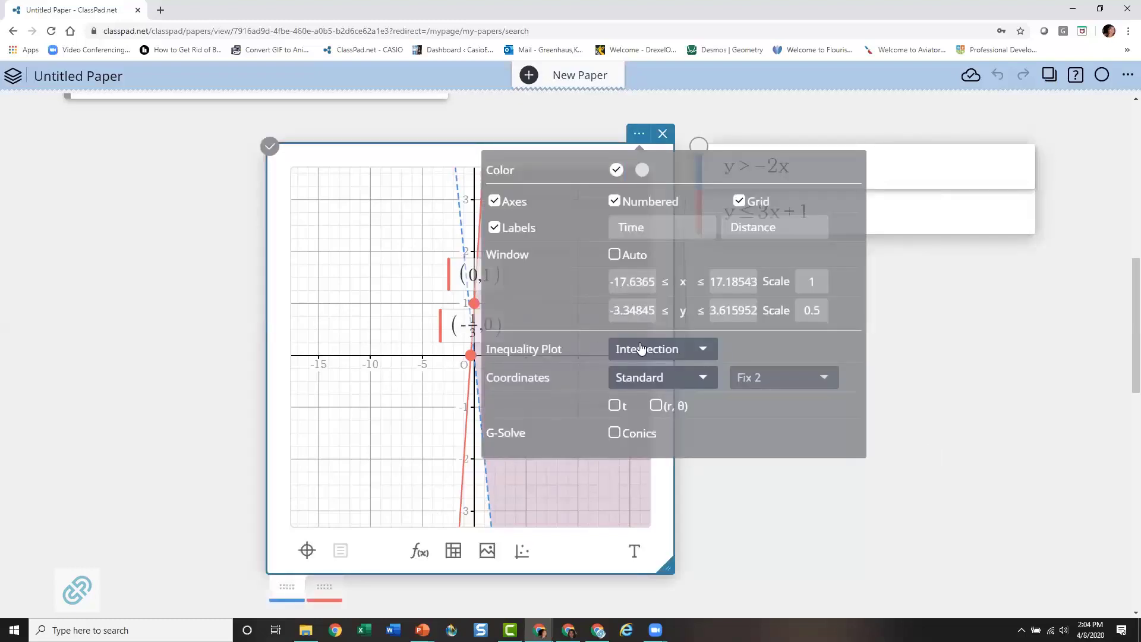
left_click(698, 351)
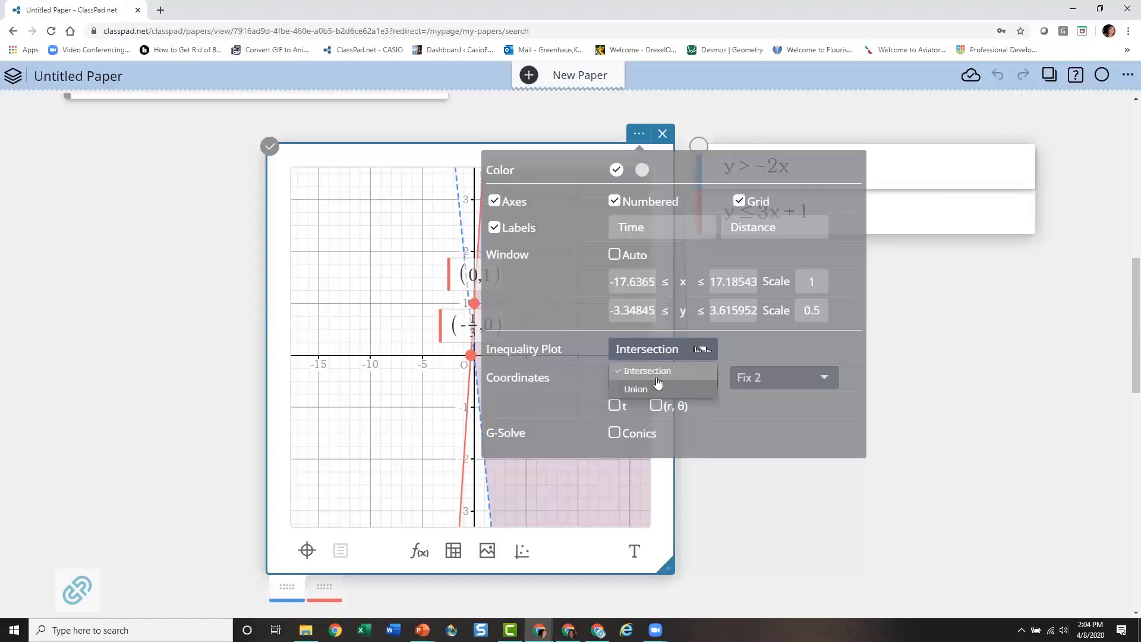
left_click(646, 392)
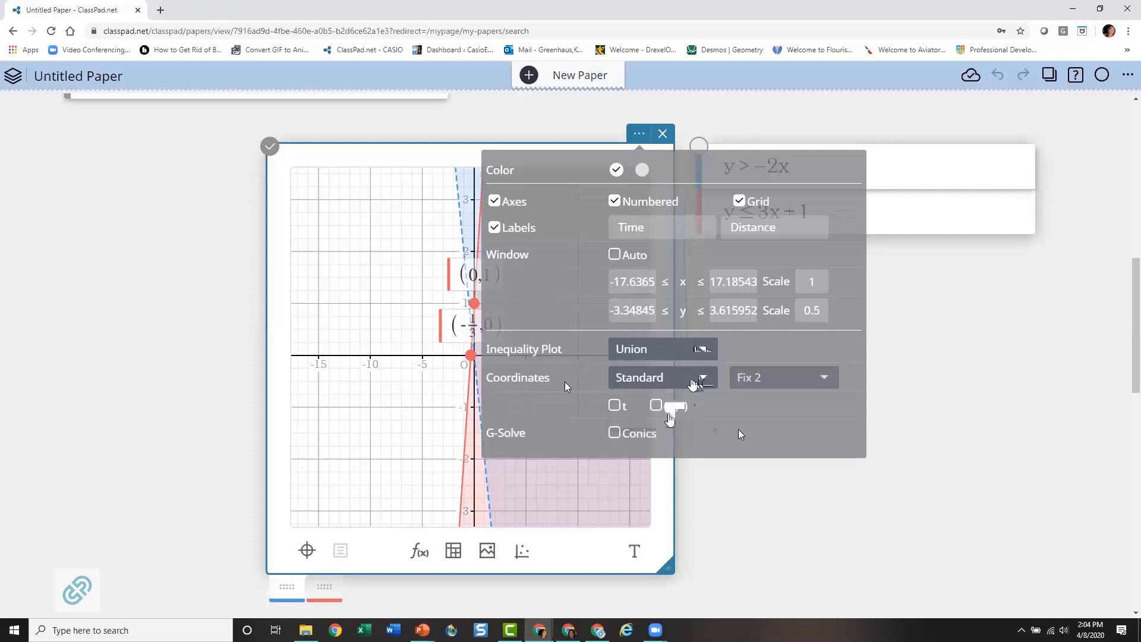
Step: Close the graph's settings and move the x-intercept's coordinate label away from the lines into the unshaded area
left_click(693, 383)
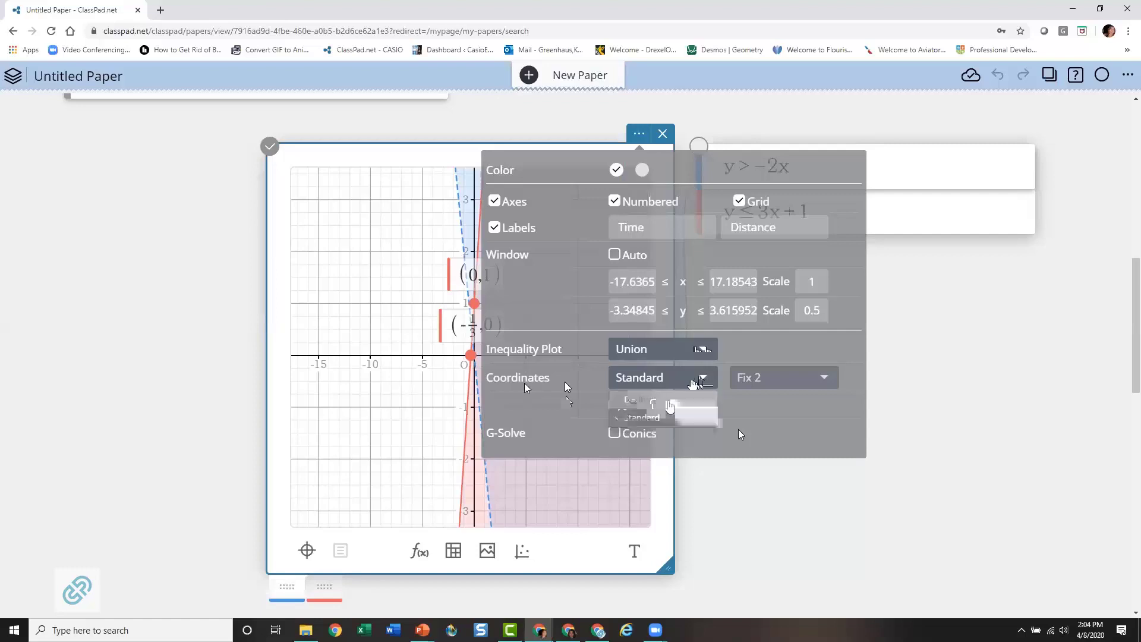
left_click(437, 389)
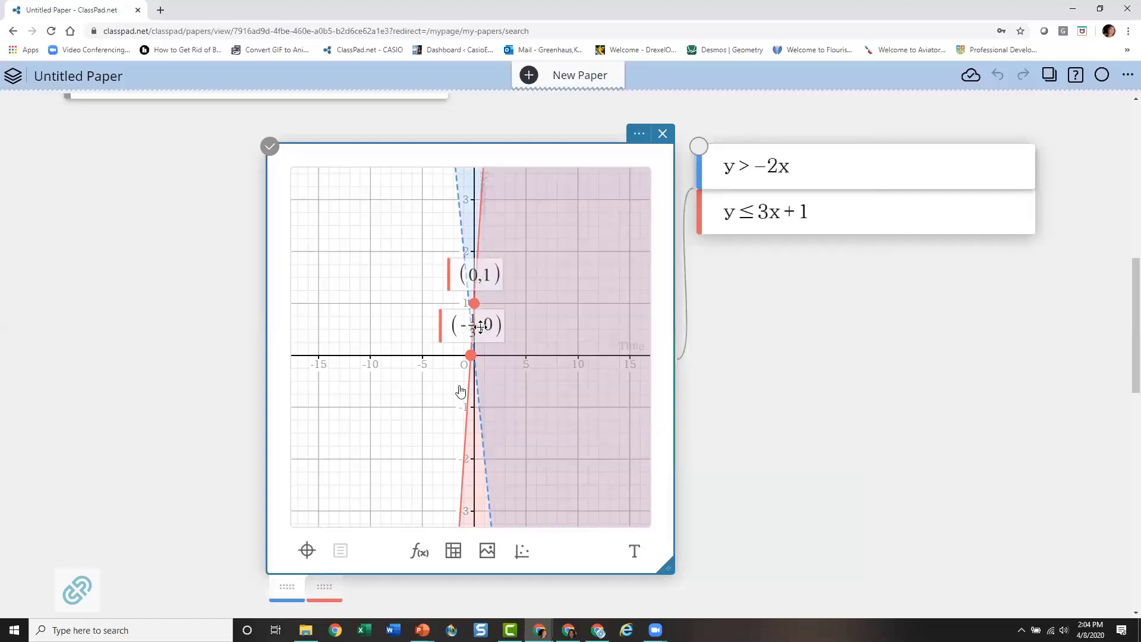
left_click_drag(467, 334, 374, 289)
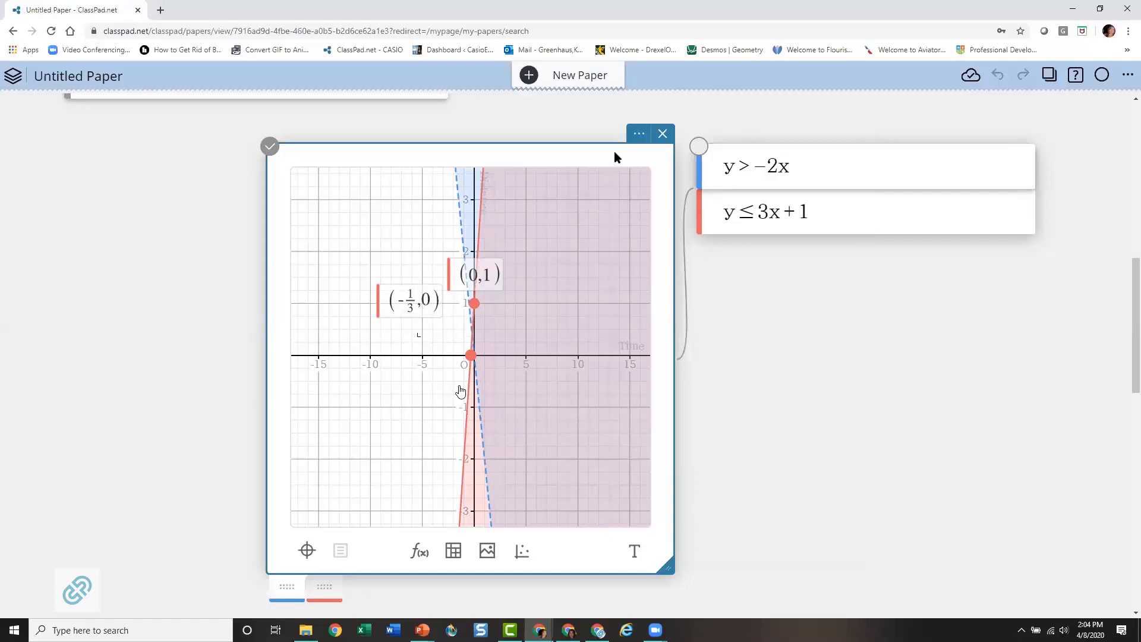
Step: Switch the graph's coordinates format to Decimal and back to Standard
left_click(639, 133)
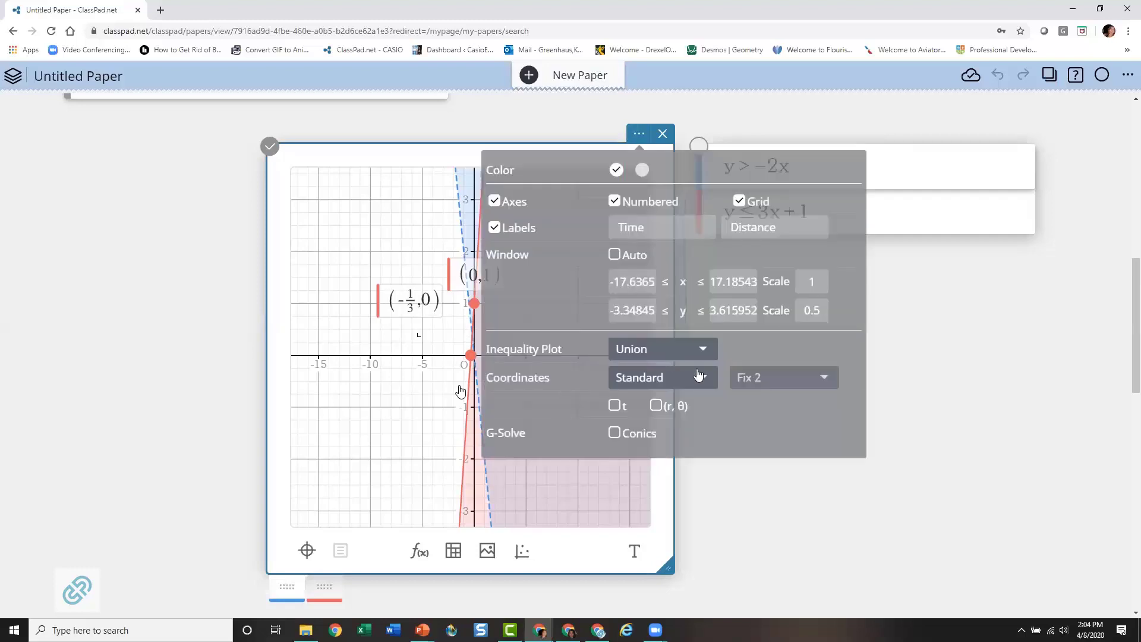
left_click(651, 383)
left_click(647, 400)
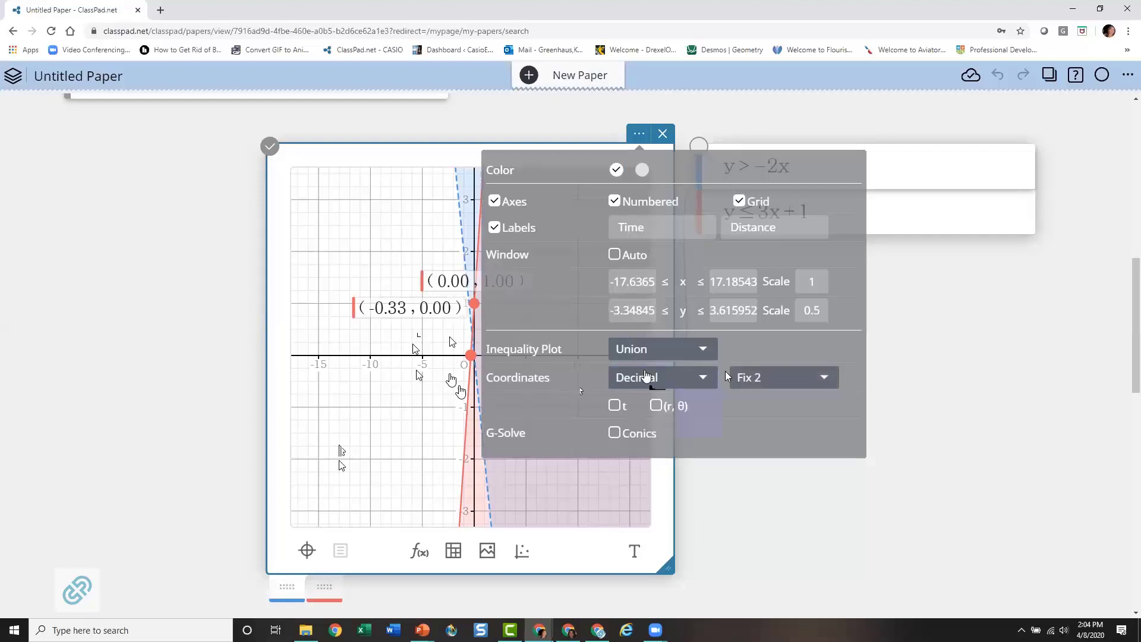
left_click(704, 379)
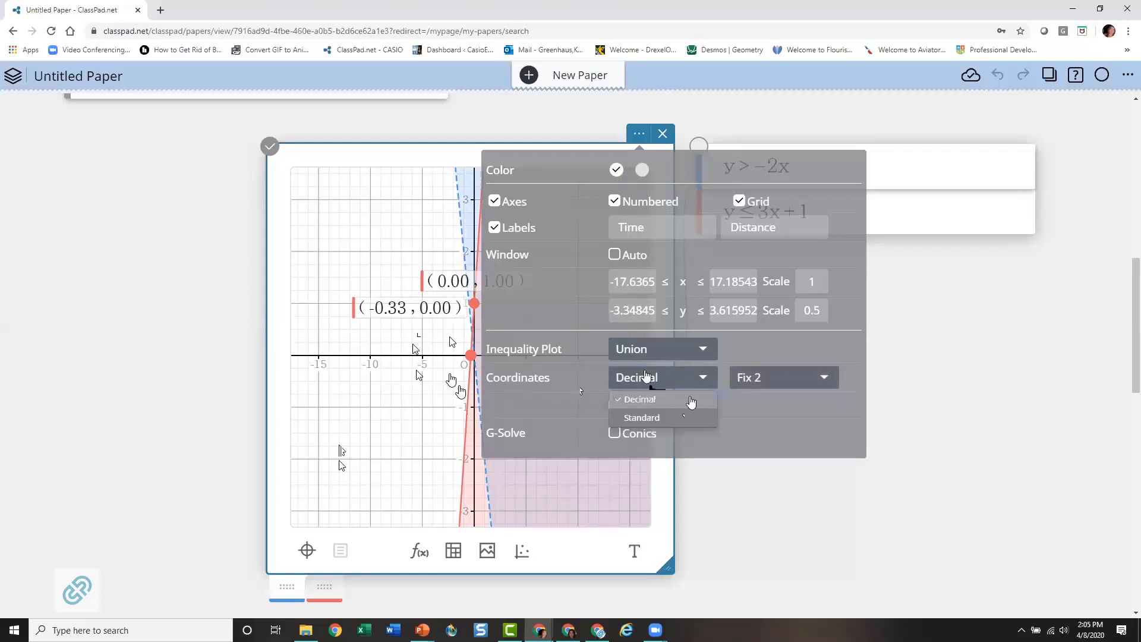
left_click(684, 414)
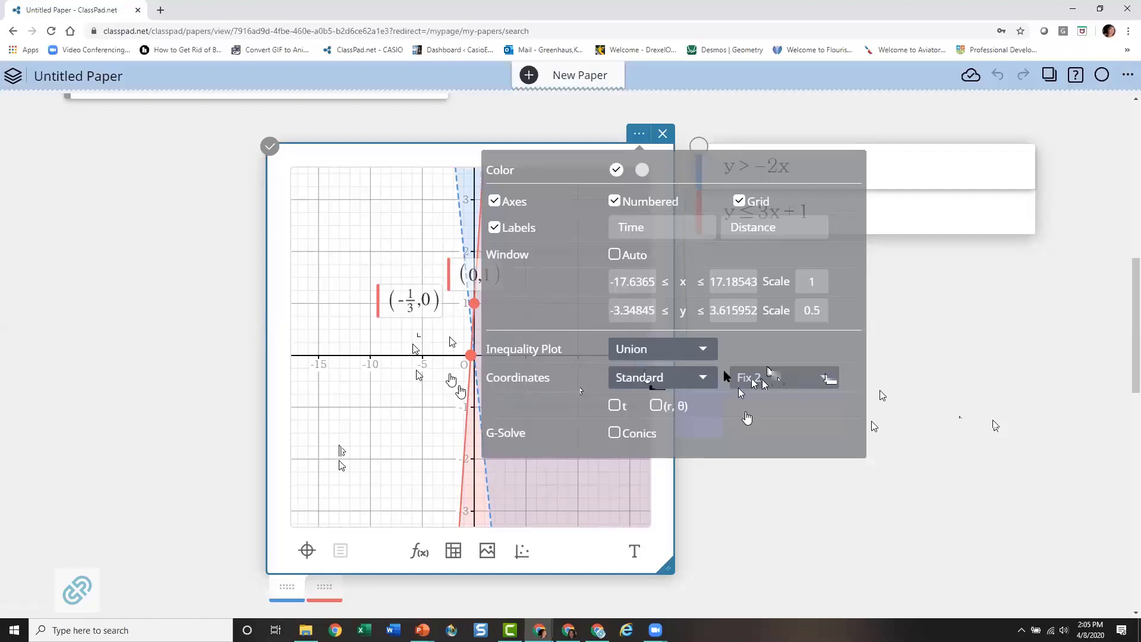
Step: Set the graph's coordinates format to Decimal with Fix 1, turn on the Conics G-Solve option and close the settings
left_click(703, 376)
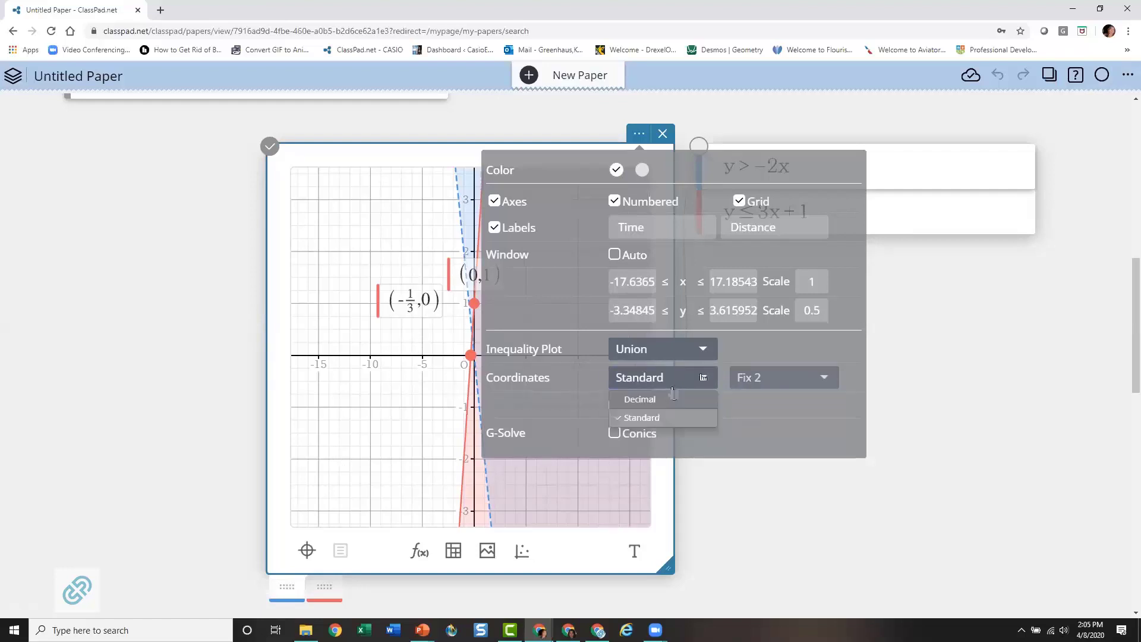
left_click(663, 399)
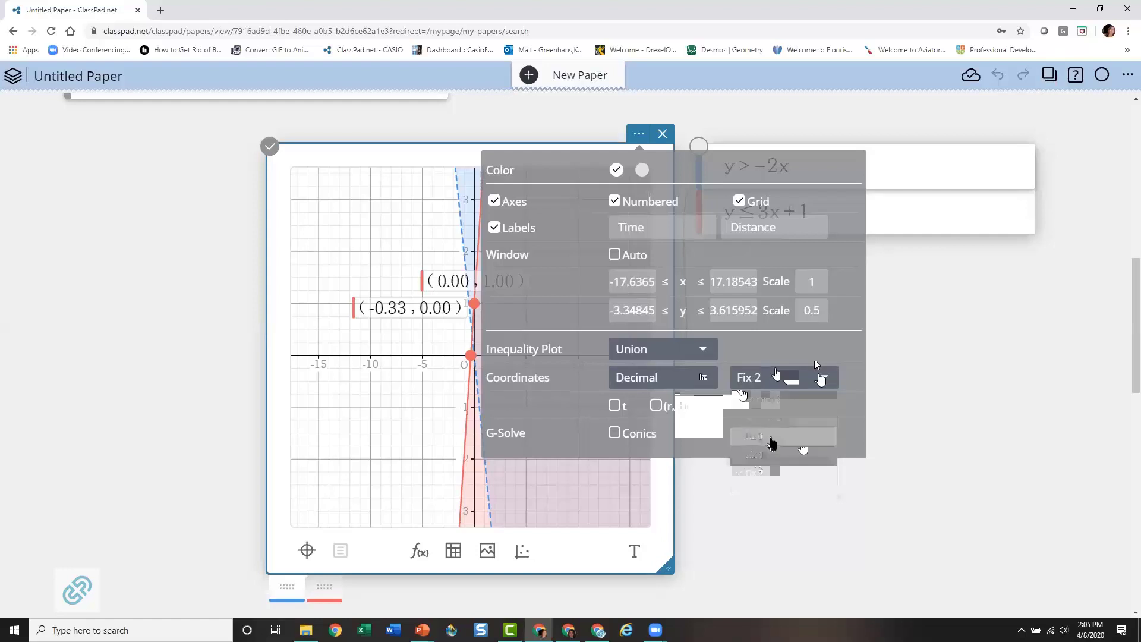
left_click(777, 455)
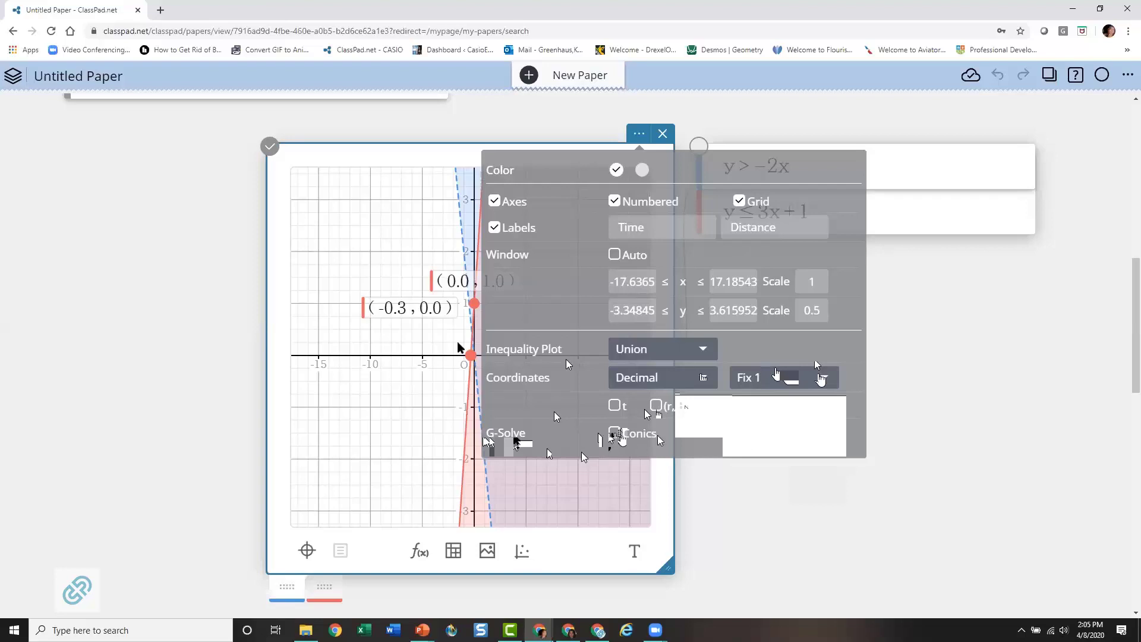
left_click(613, 435)
left_click(875, 151)
Step: Add the equation y=2x^2 as a third line in the expression note with the two inequalities
left_click(807, 224)
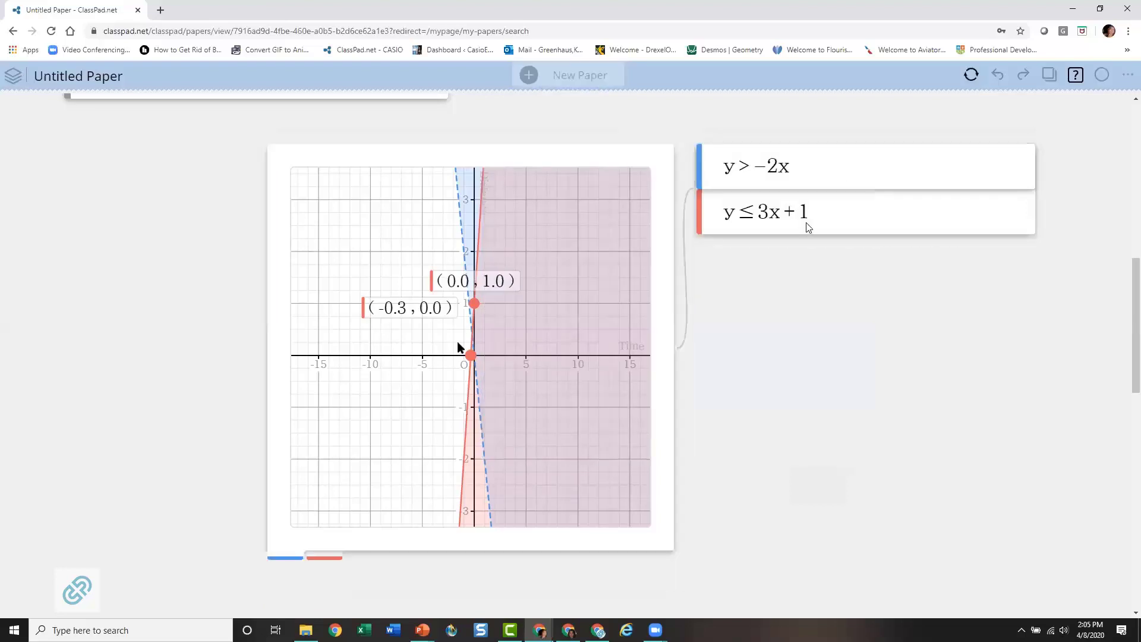
left_click(861, 252)
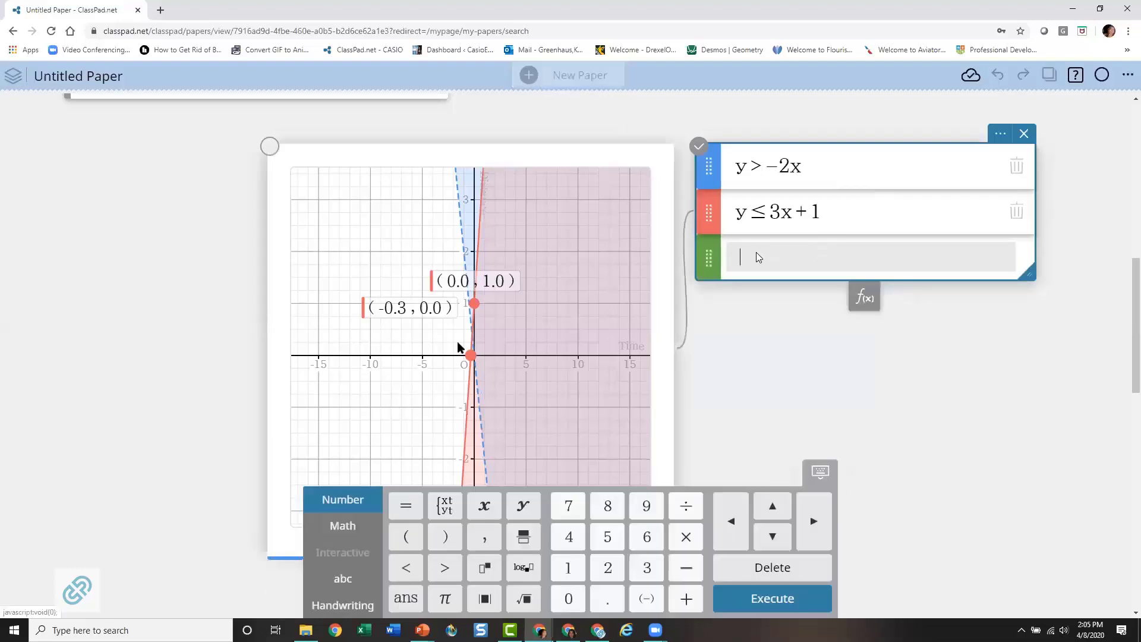
type("y=")
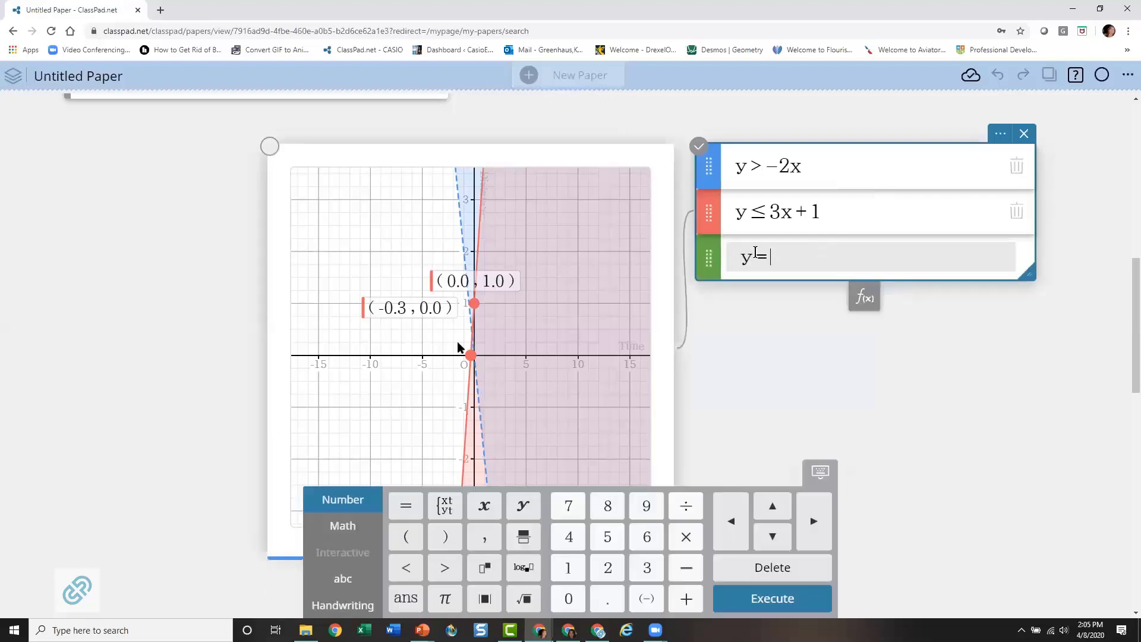
type("2x^2")
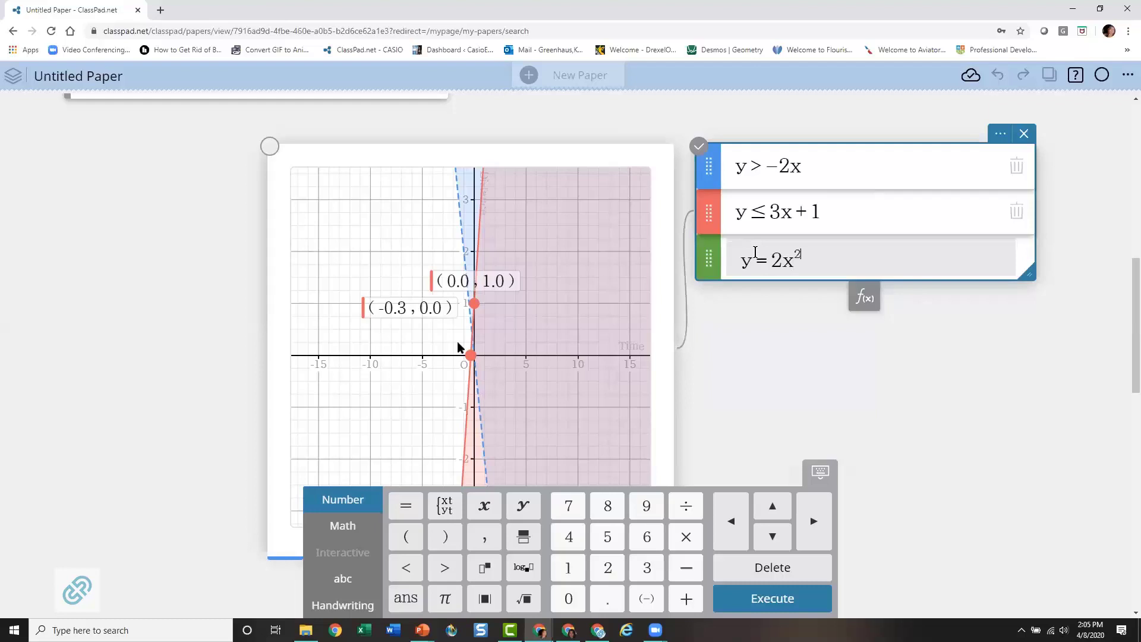
key("Return")
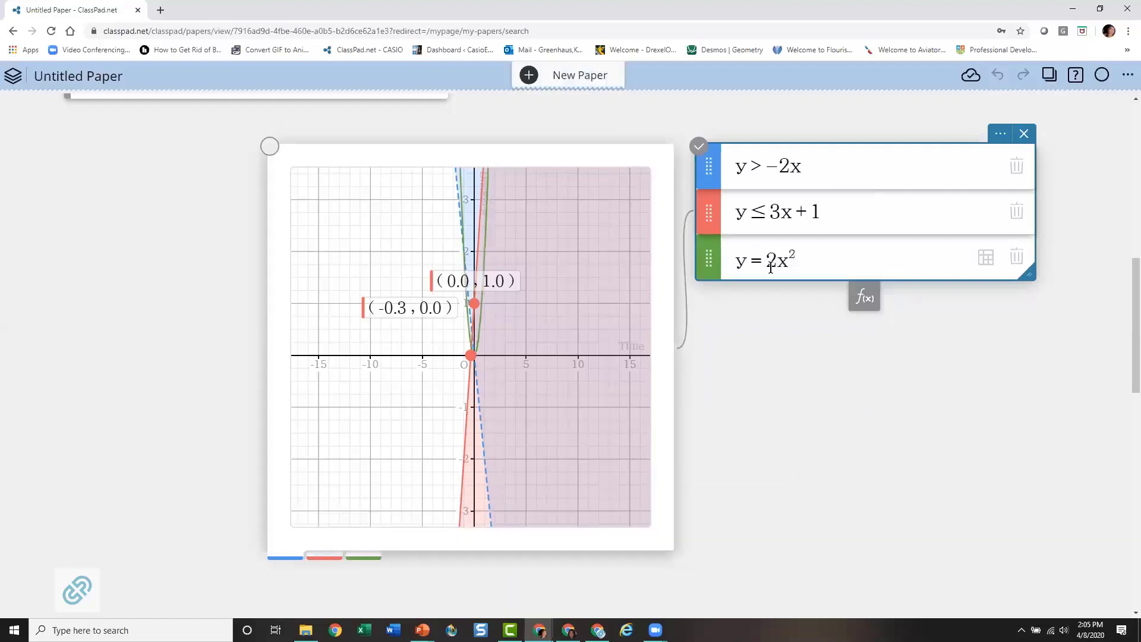
Step: Delete the inequalities y≤3x+1 and y>-2x from the expression note
left_click(990, 208)
left_click(1017, 213)
left_click(1017, 168)
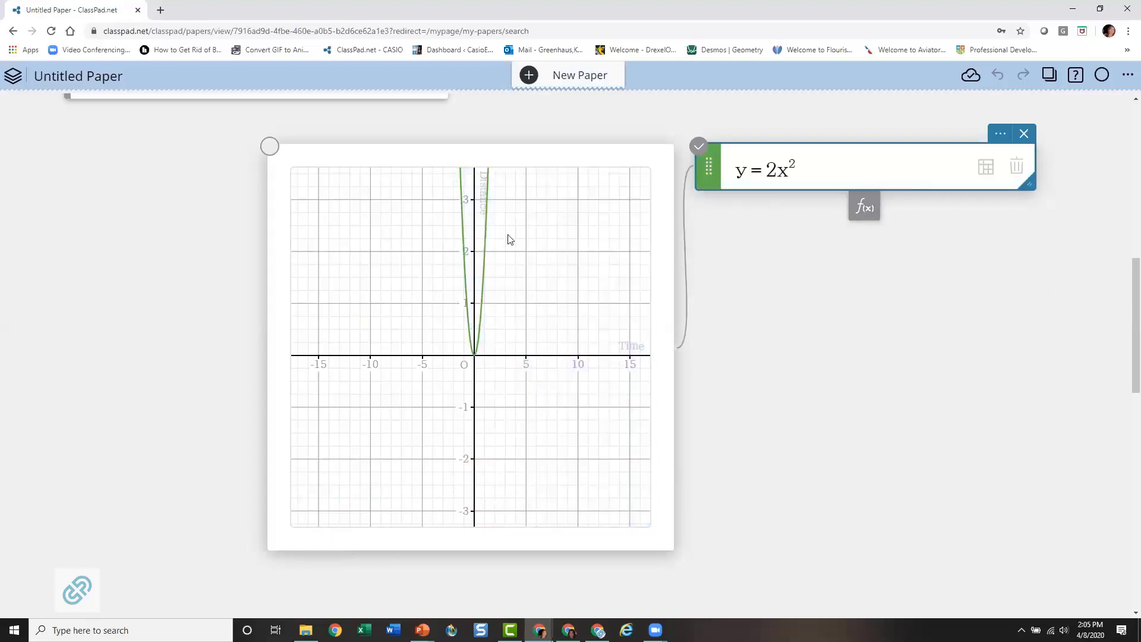
Step: Select the parabola to show its conic features and move the latus rectum and eccentricity labels to the right of the curve
left_click(488, 233)
left_click(487, 234)
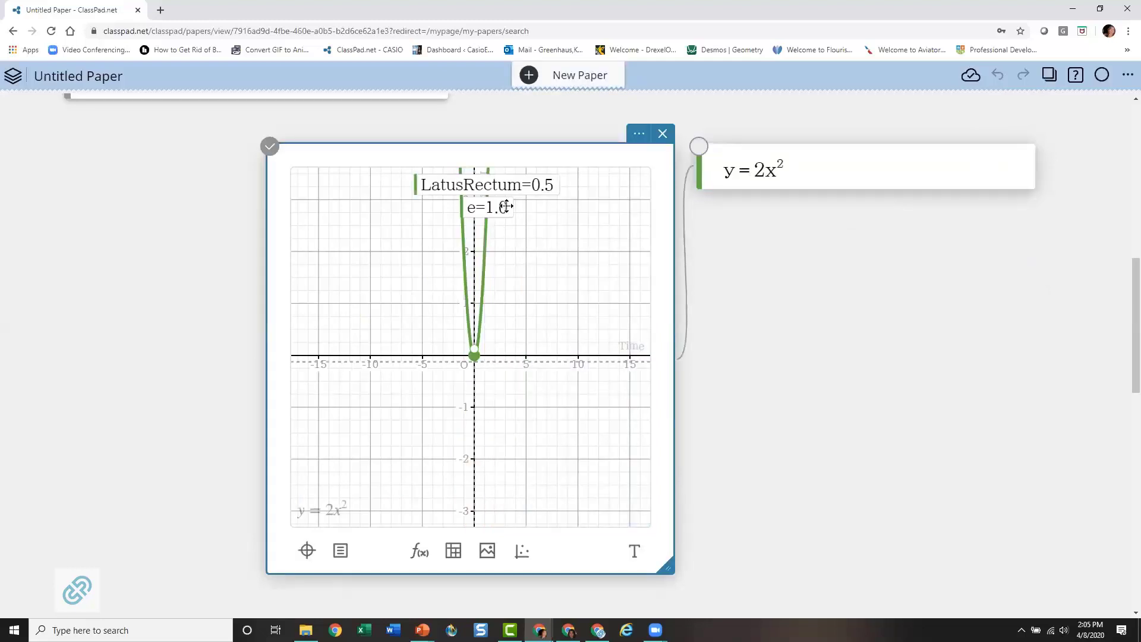
left_click_drag(543, 189, 626, 287)
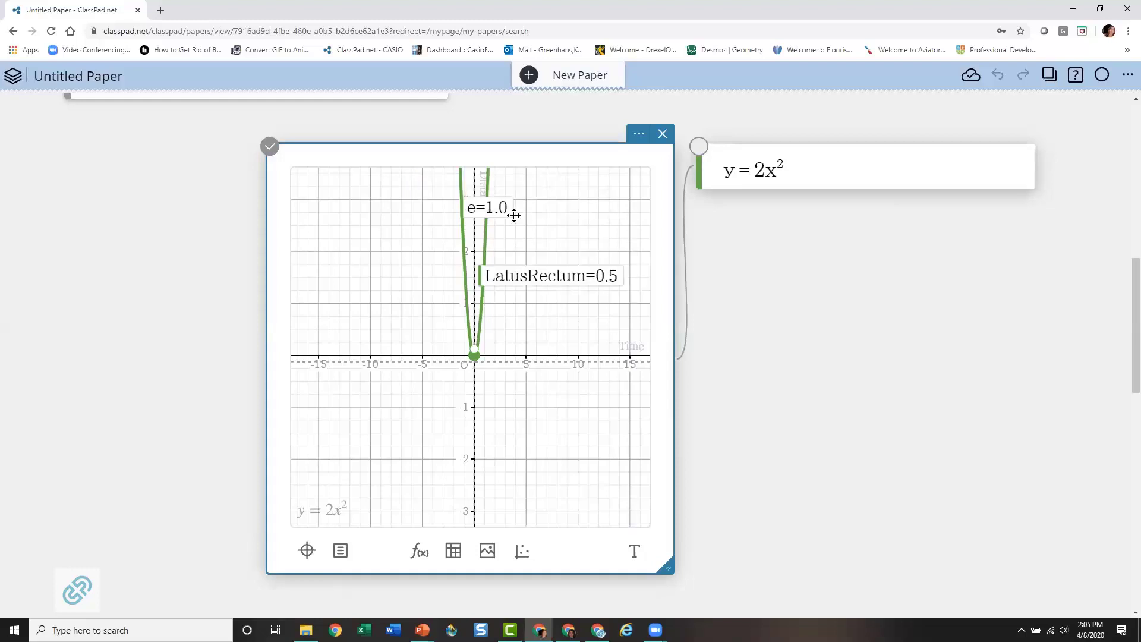
left_click_drag(554, 225, 613, 235)
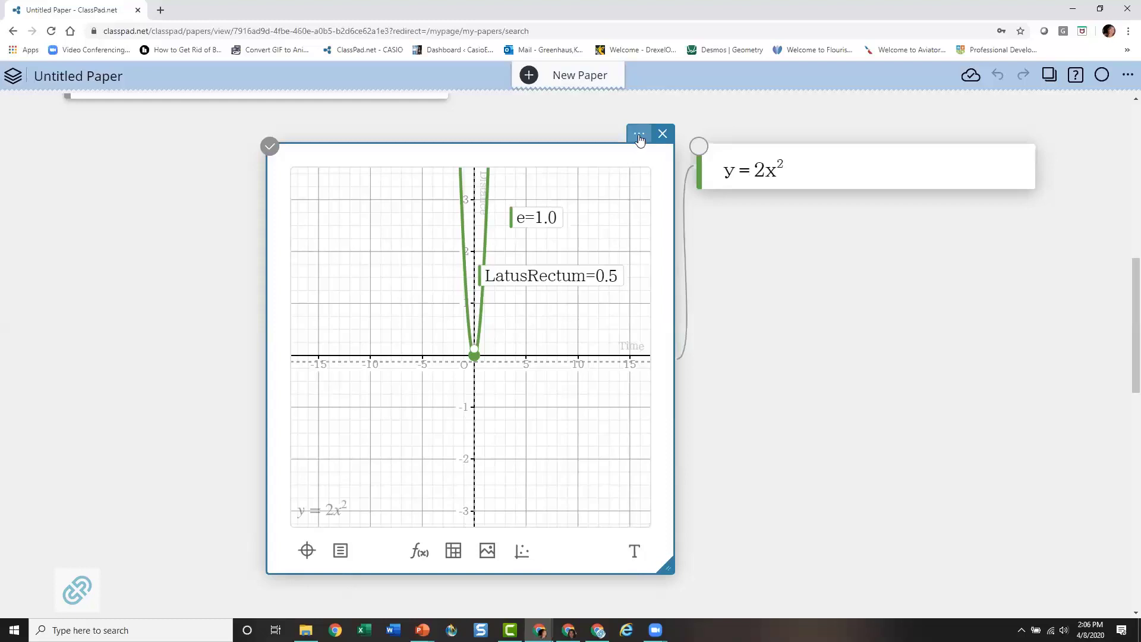
Step: Turn off the graph's Conics G-Solve option and display the coordinates of the parabola's vertex
left_click(640, 135)
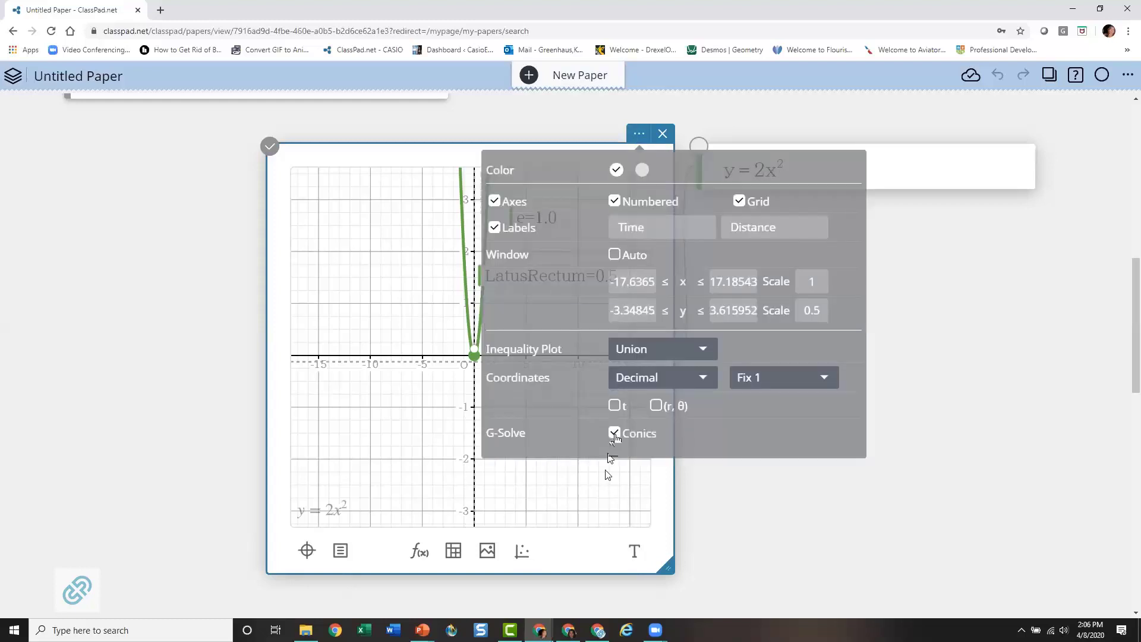
left_click(614, 434)
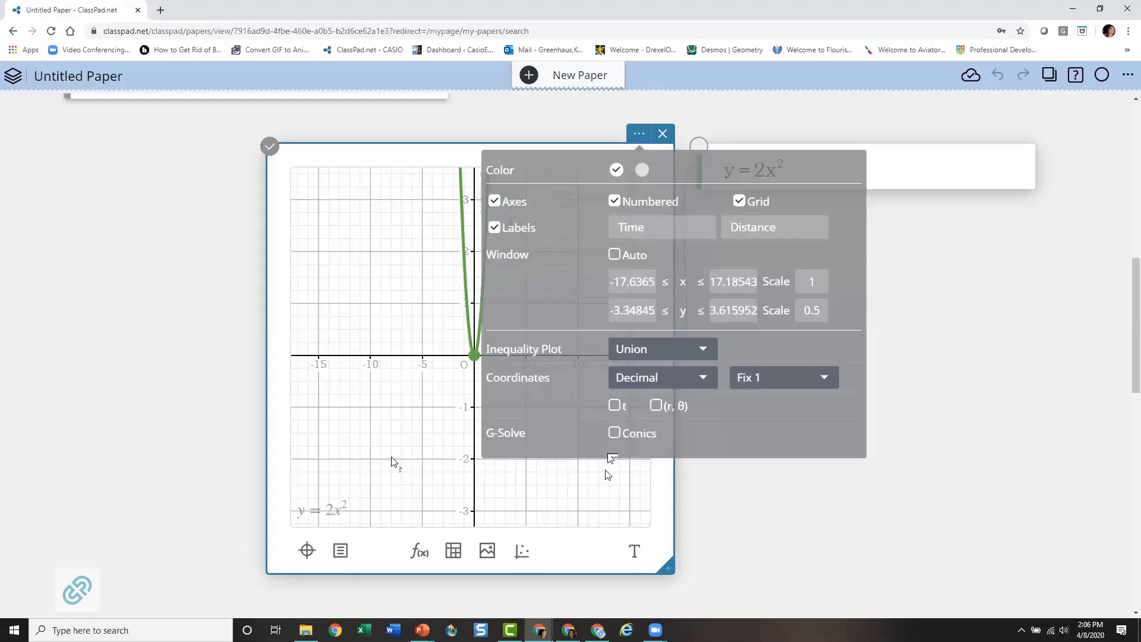
left_click(534, 488)
left_click(479, 324)
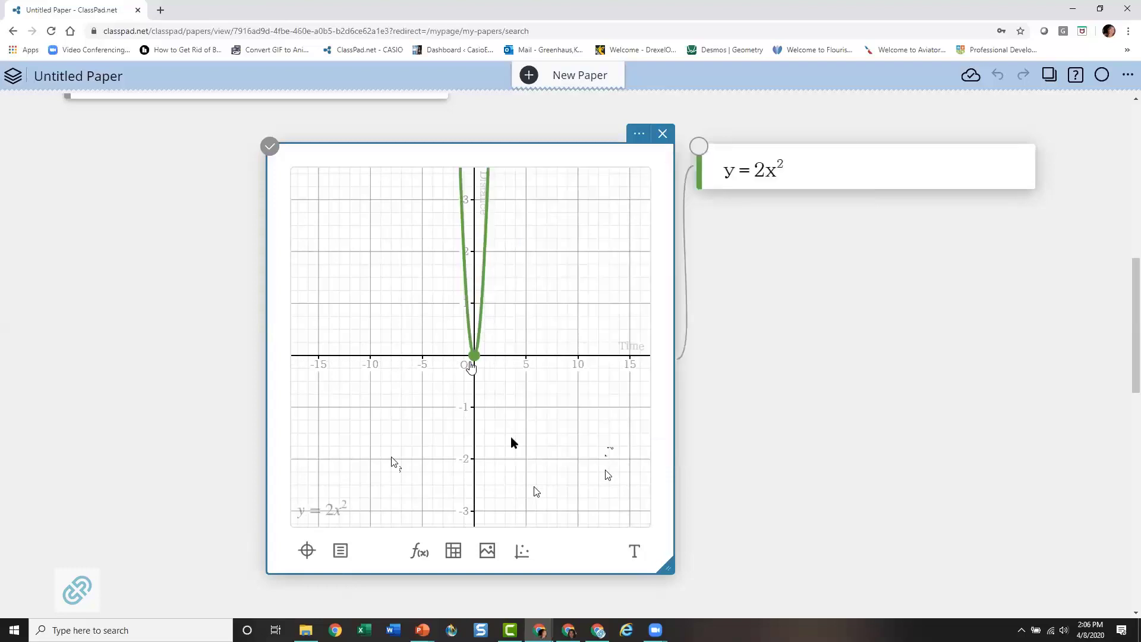
left_click(475, 356)
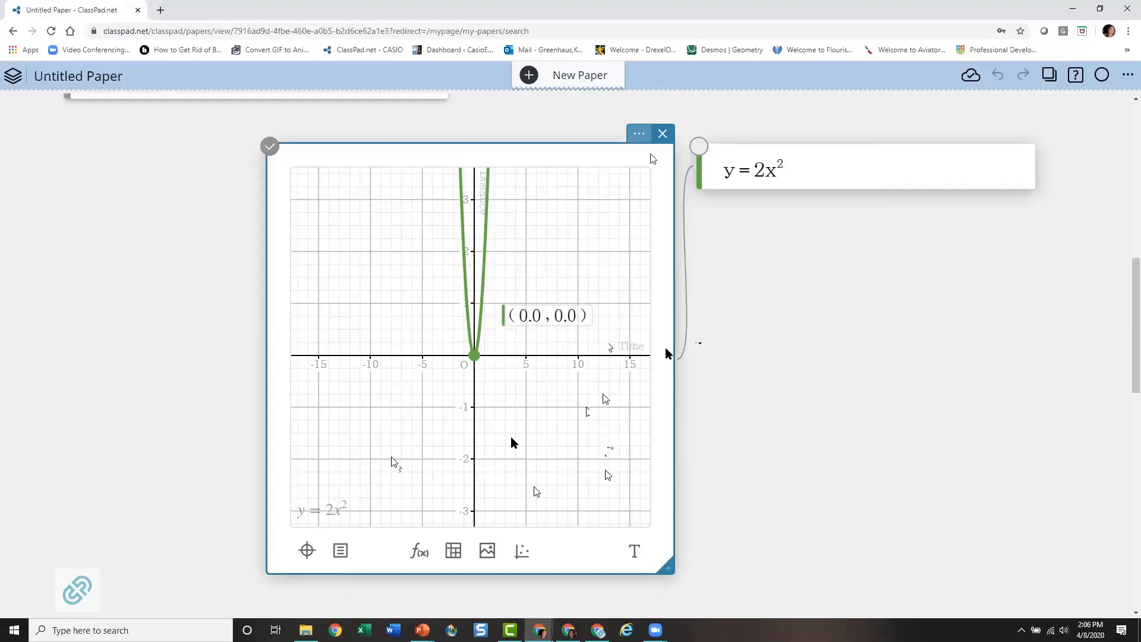
Step: Move the parabola's graph note to the left edge of the paper, and open and close its settings
left_click(639, 133)
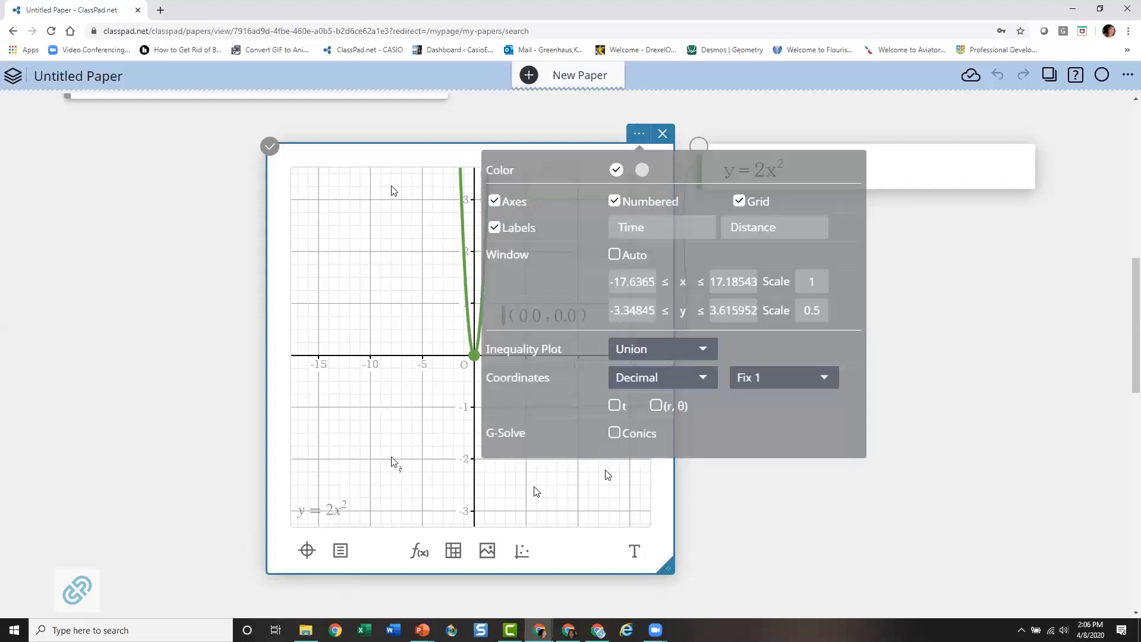
left_click_drag(391, 159, 155, 152)
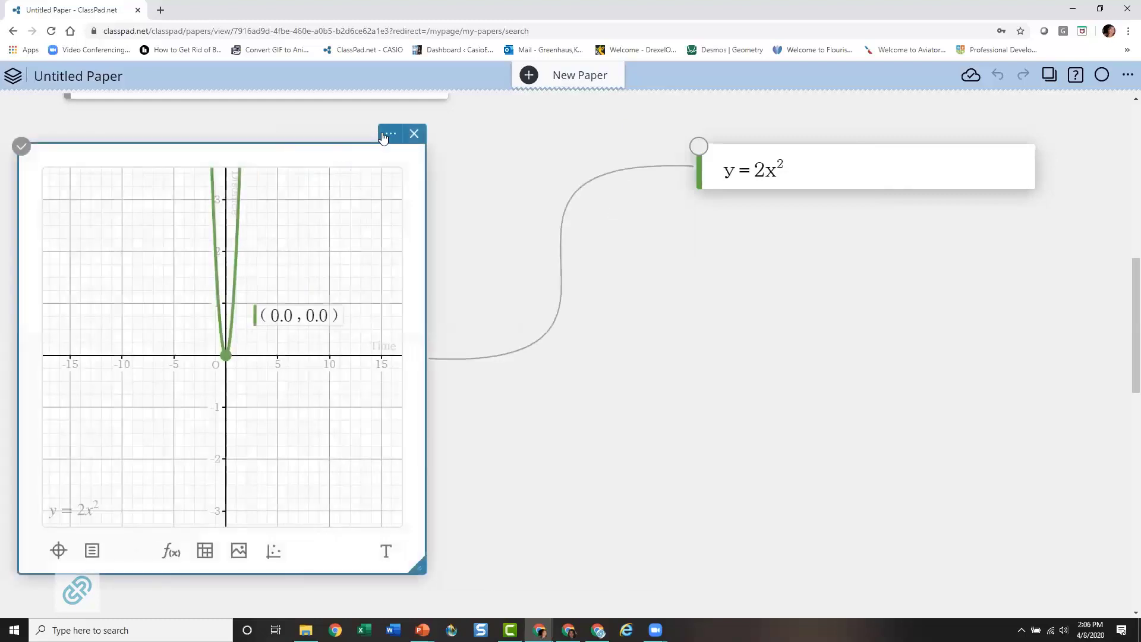
left_click(390, 133)
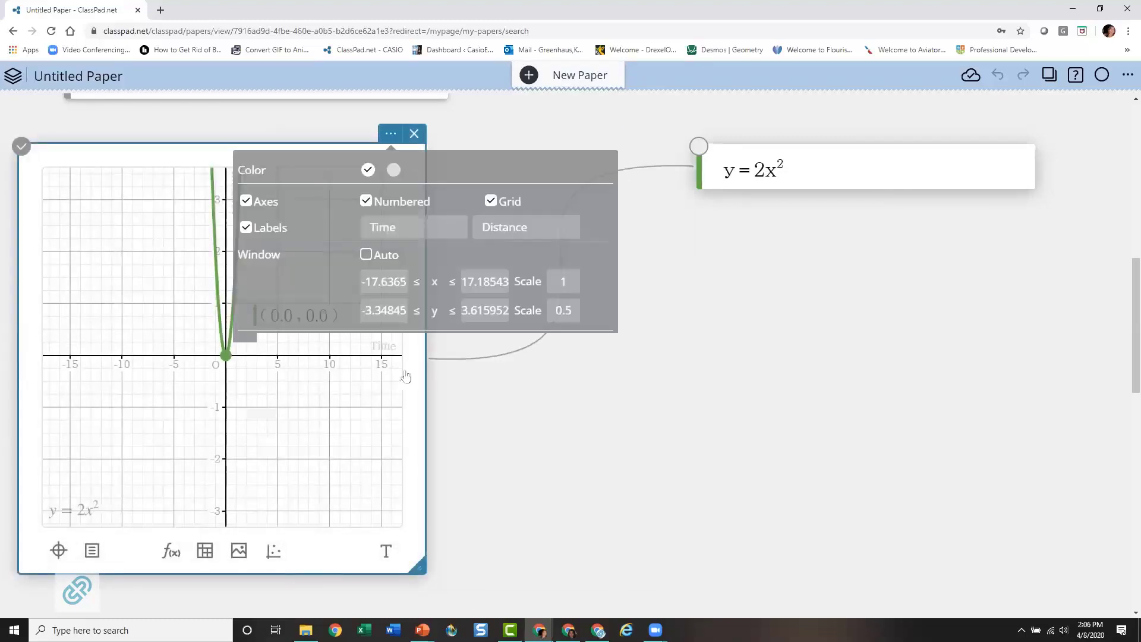
left_click(699, 323)
Step: Insert a blank graph note and place it just below the y=2x^2 expression note
left_click(659, 325)
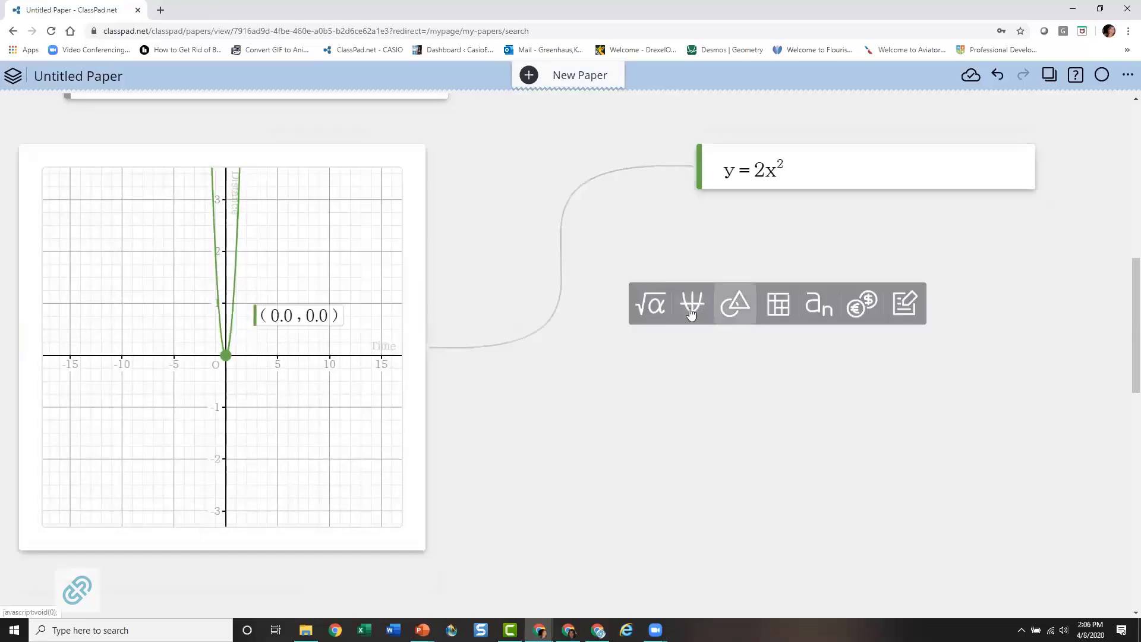
left_click(691, 314)
scroll(737, 189, "up", 3)
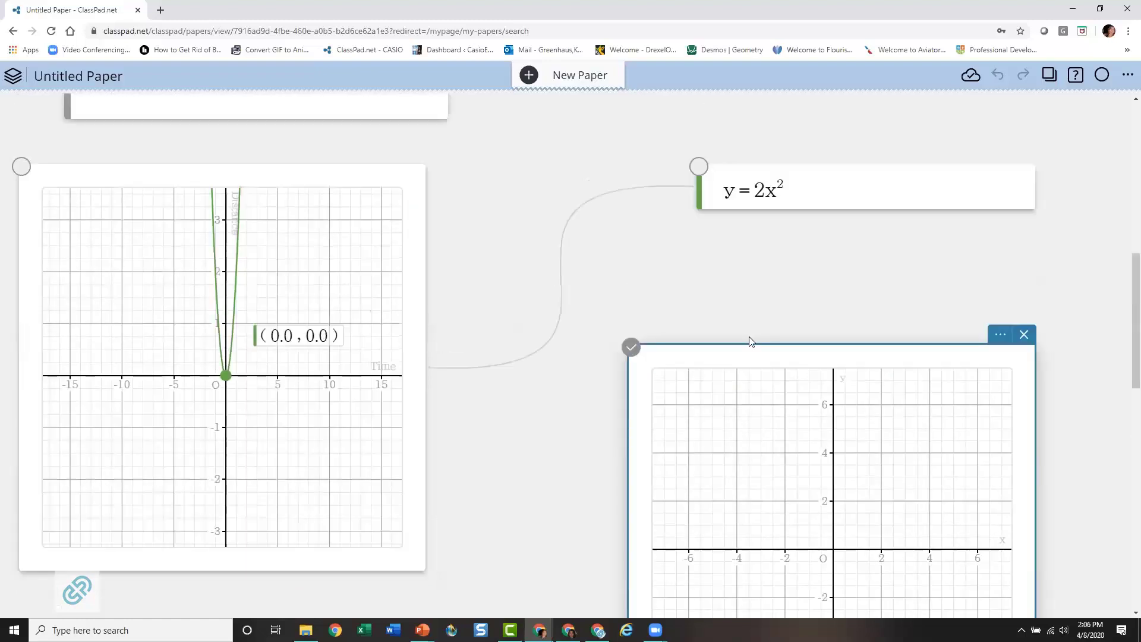
left_click_drag(750, 359, 750, 269)
Step: Compare the settings of the blank graph note with those of the parabola's graph note, and close them
left_click(1000, 243)
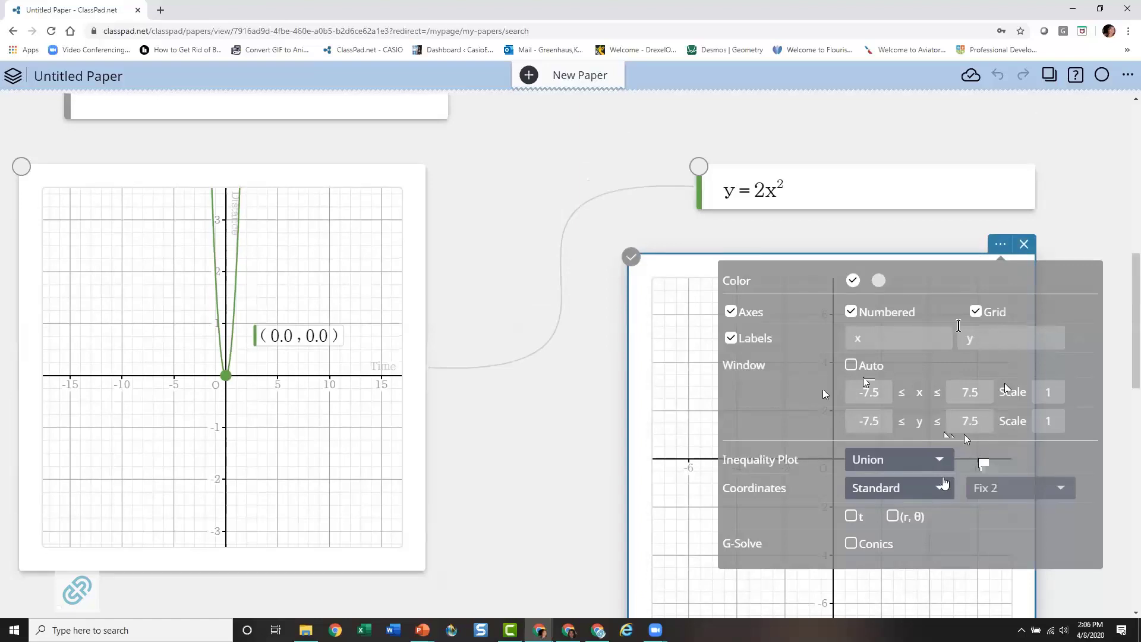
left_click(314, 174)
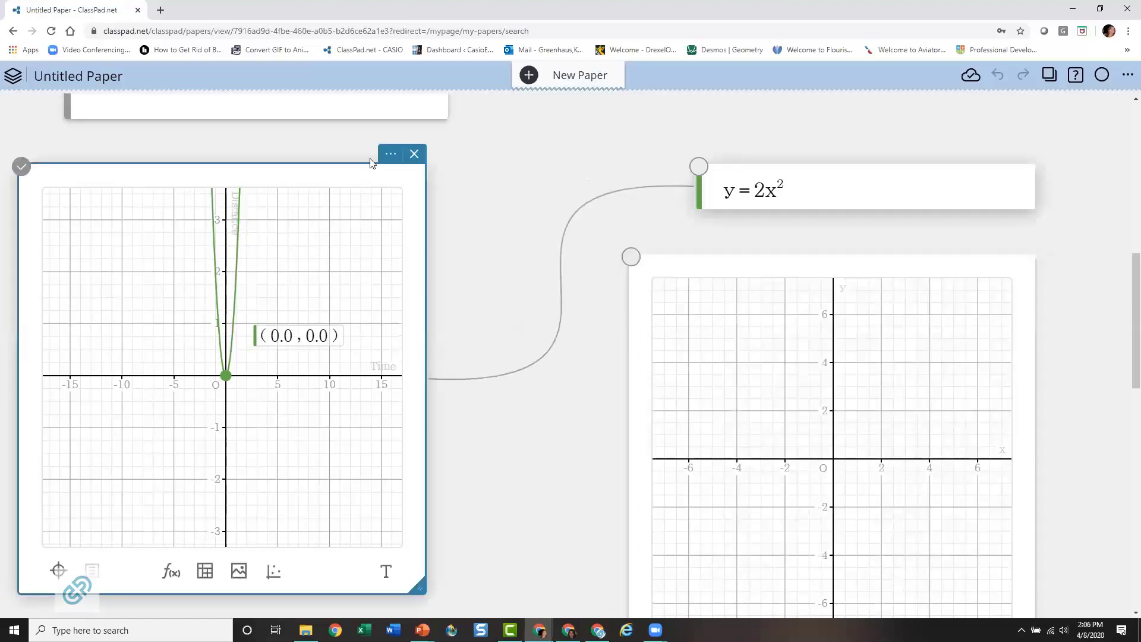
left_click(391, 154)
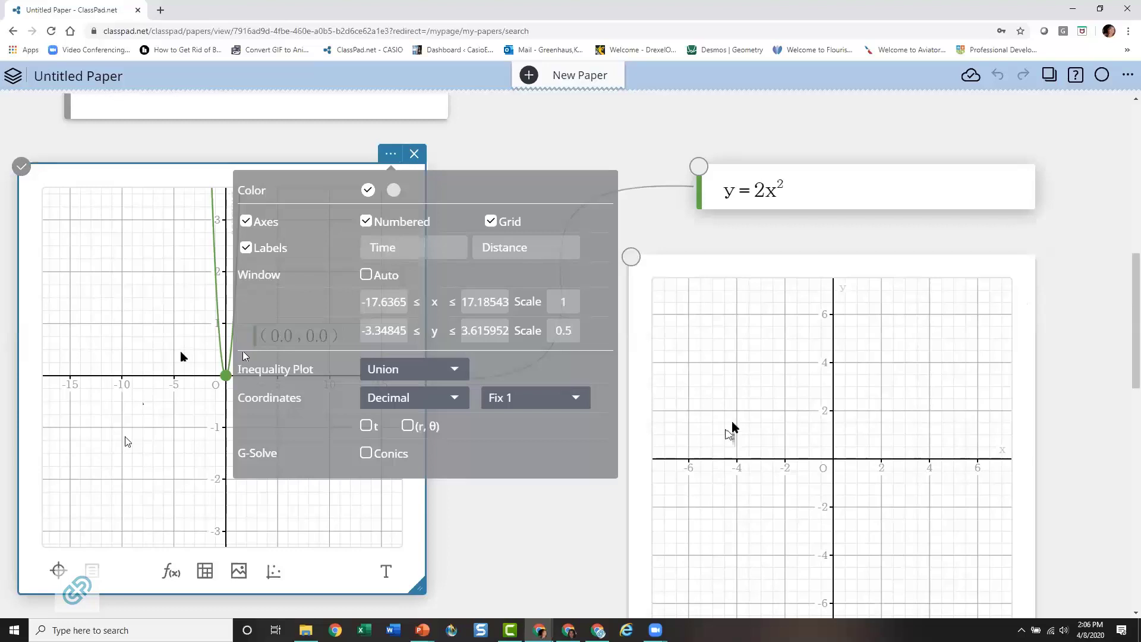
left_click(655, 191)
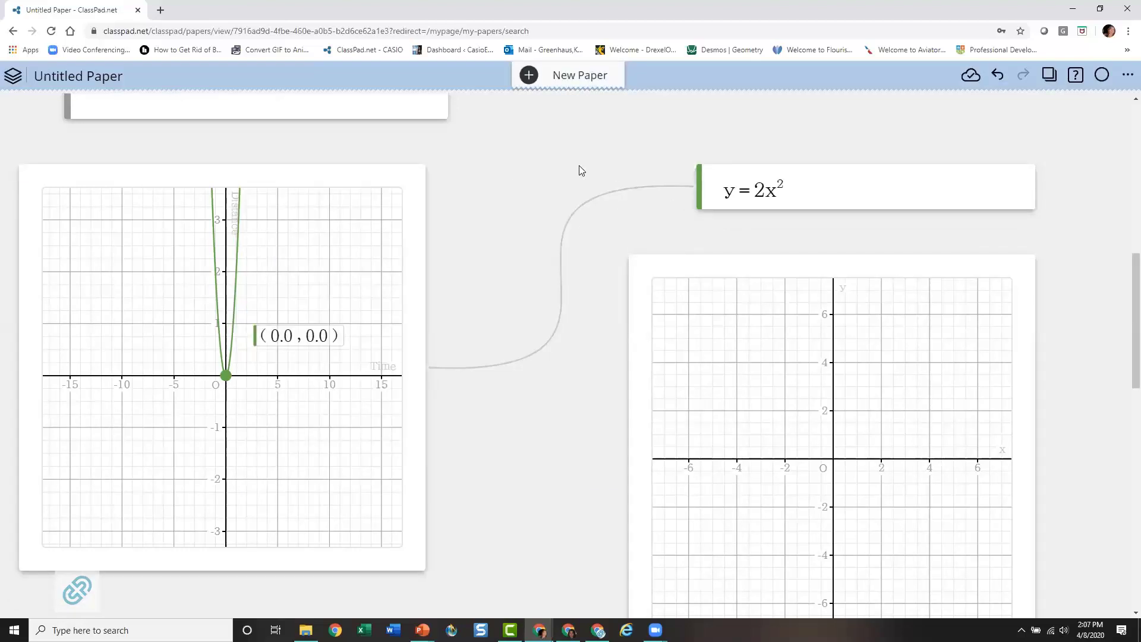
Step: Insert a geometry note in the empty area below the parabola's graph and move it up close beneath that graph
scroll(562, 235, "down", 10)
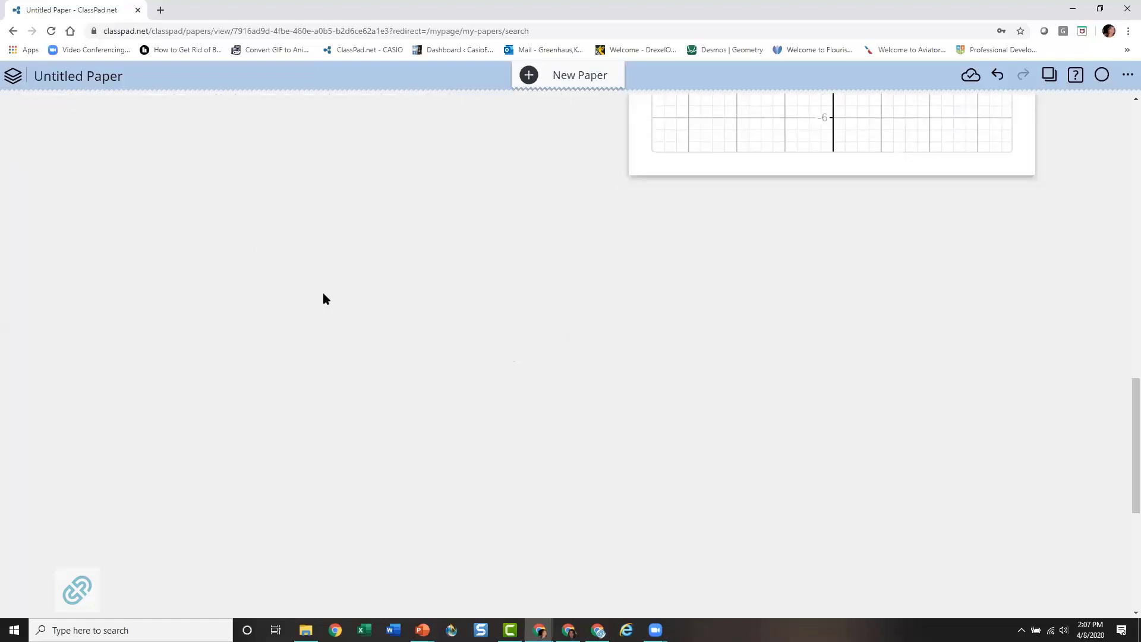
scroll(547, 194, "up", 5)
scroll(547, 195, "up", 2)
scroll(61, 247, "down", 3)
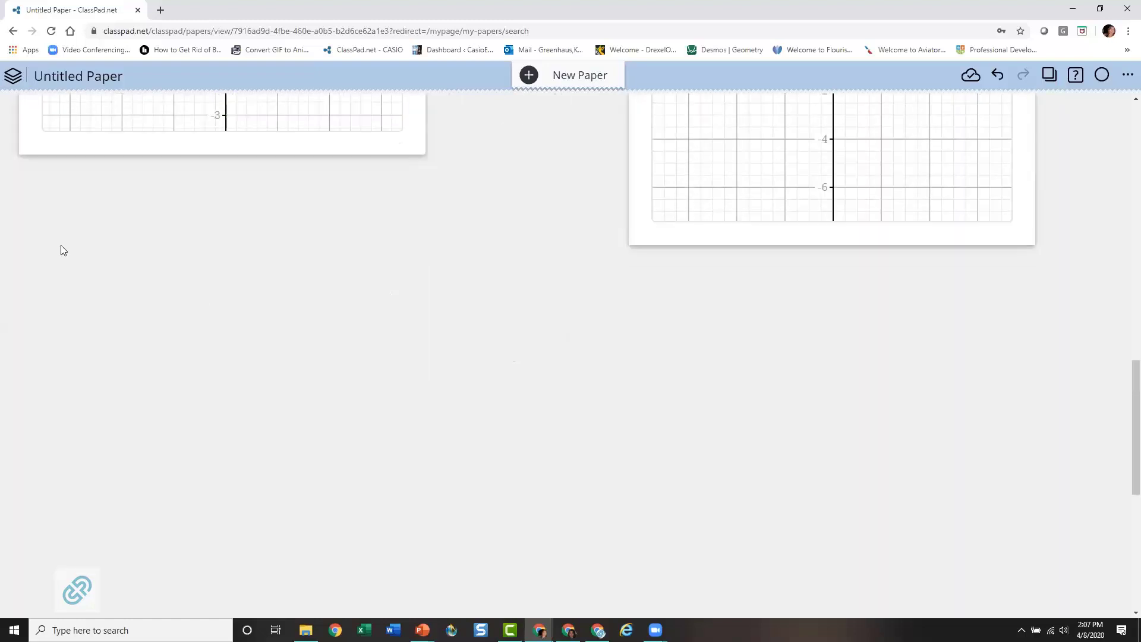
left_click(59, 249)
left_click(151, 217)
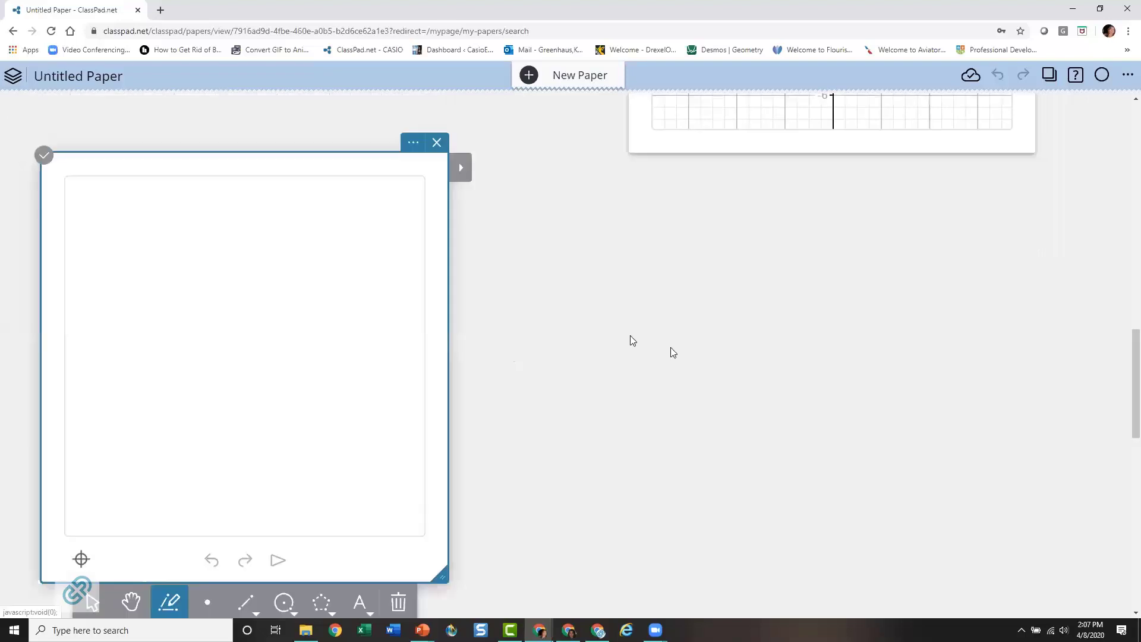
scroll(593, 360, "up", 3)
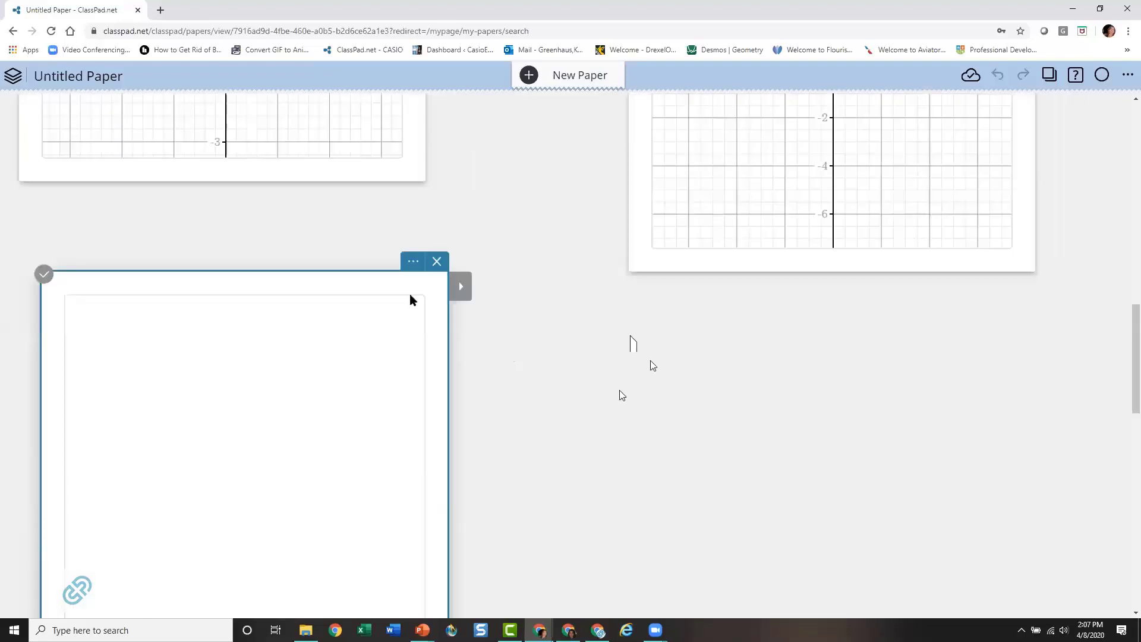
left_click_drag(297, 280, 342, 212)
scroll(617, 357, "down", 1)
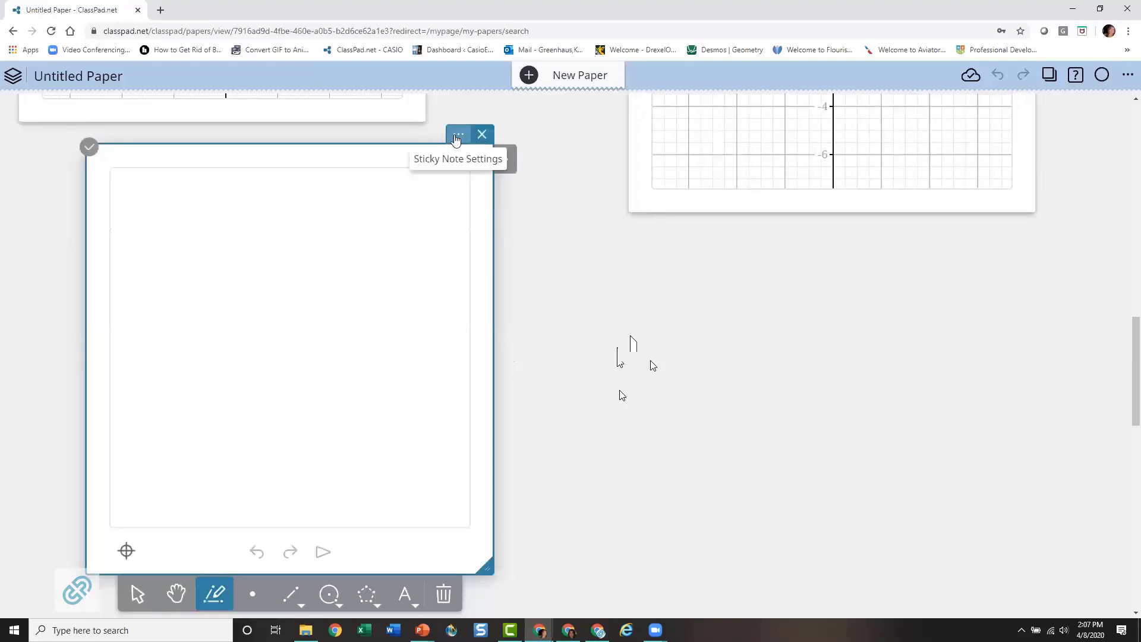
Step: Turn on the square grid in the geometry note's settings and apply it
left_click(456, 137)
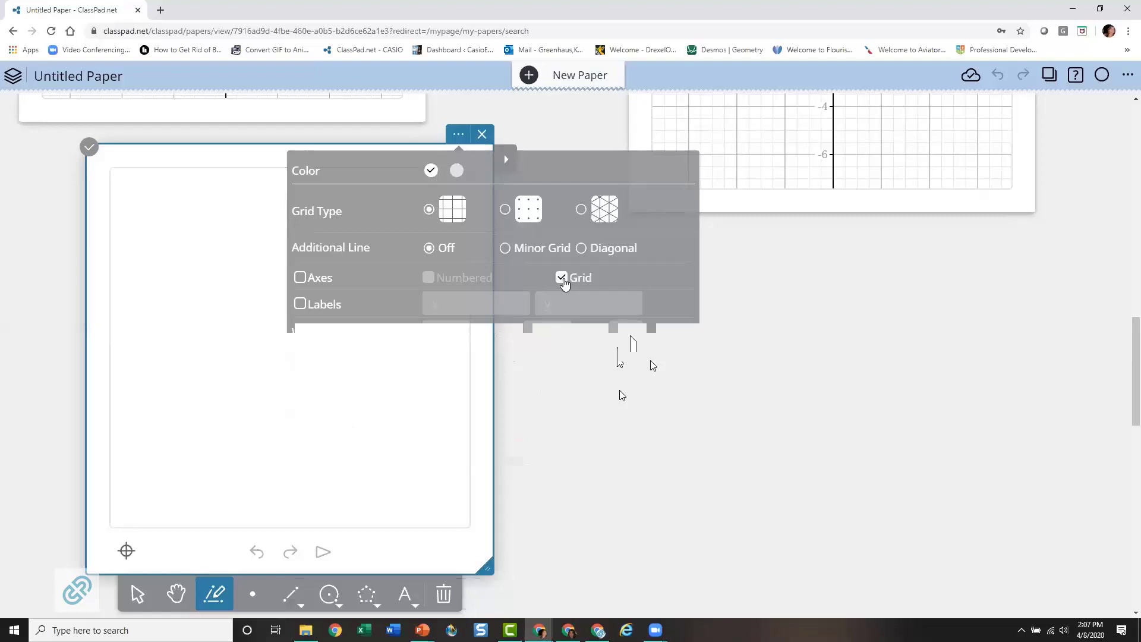
left_click(560, 592)
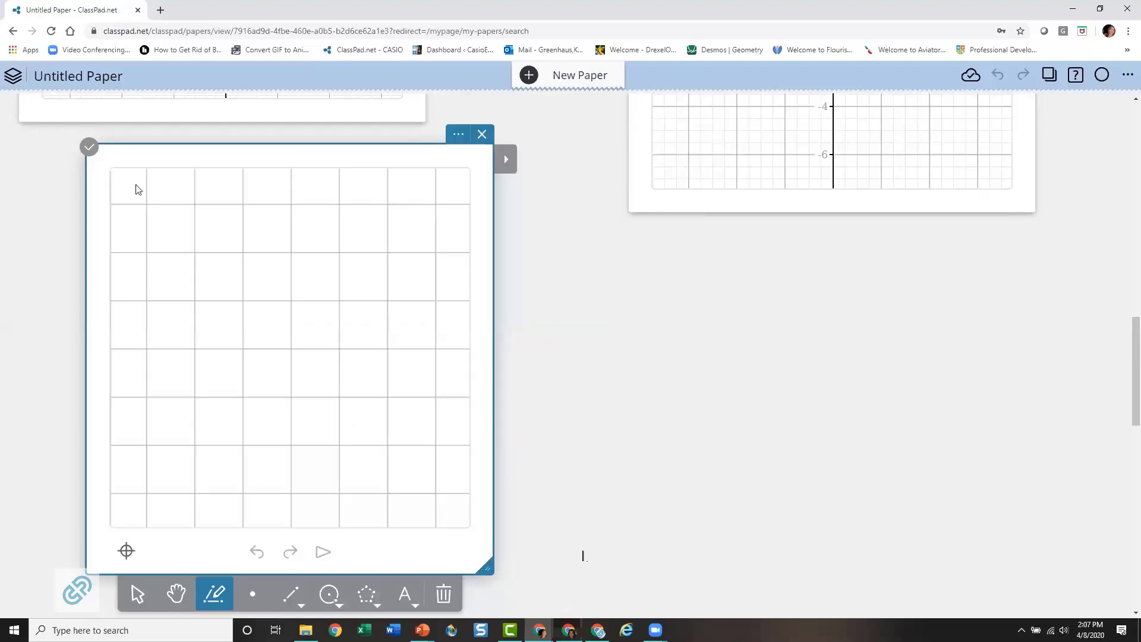
Step: Turn on numbered axes and the x and y axis labels in the geometry note's settings and apply them
left_click(458, 134)
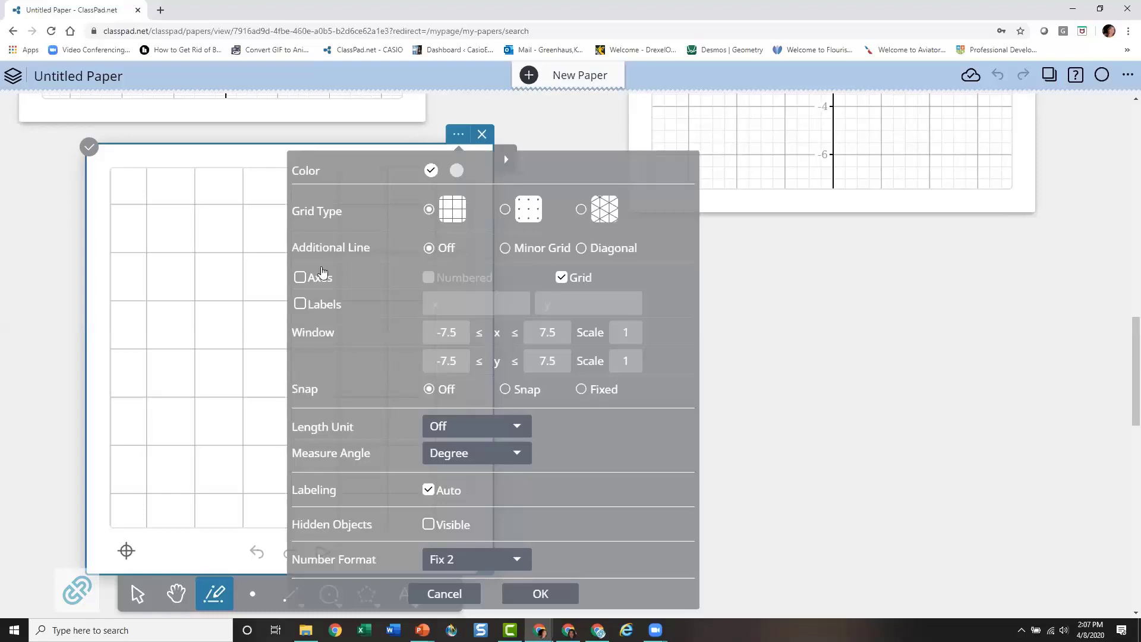
scroll(342, 132, "up", 4)
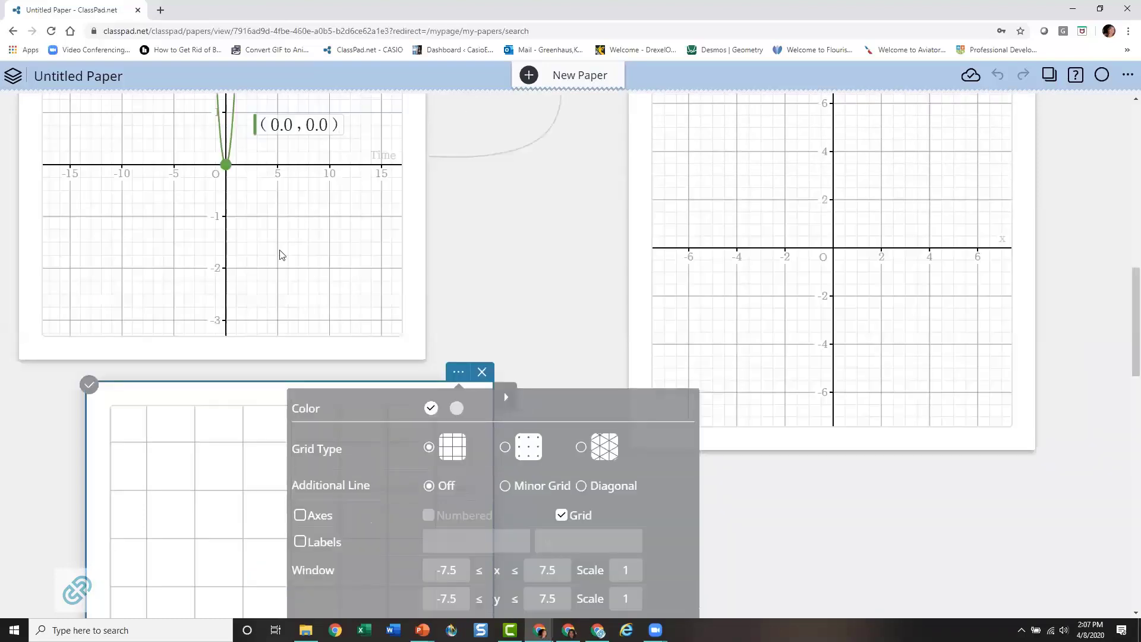
scroll(333, 214, "down", 1)
scroll(580, 221, "down", 4)
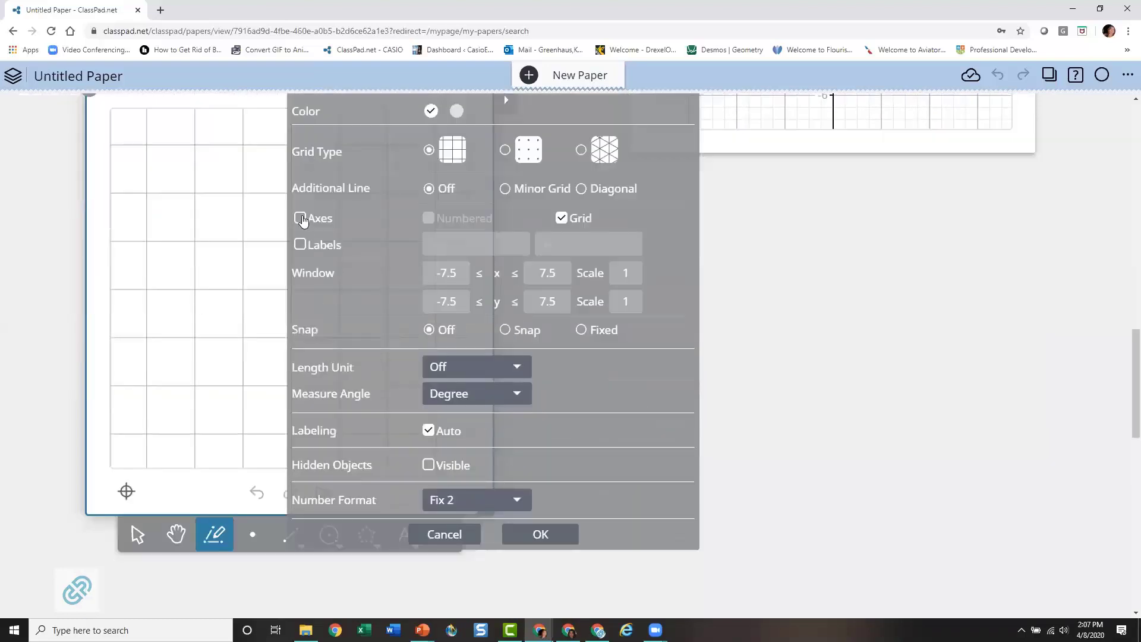
left_click(300, 219)
left_click(433, 219)
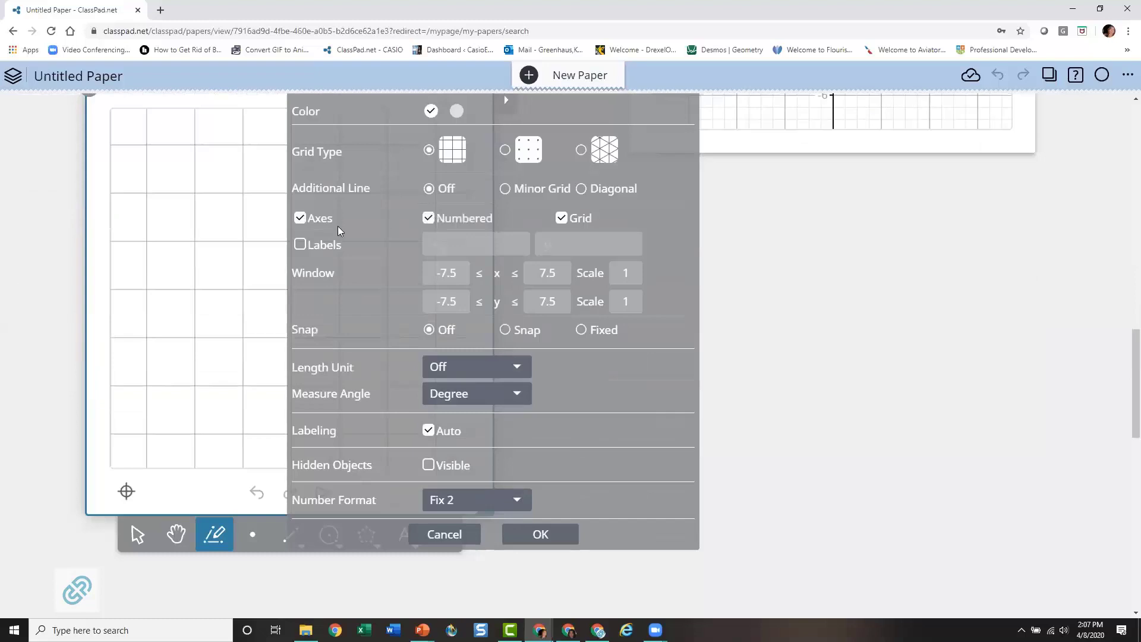
left_click(300, 245)
scroll(376, 153, "up", 6)
scroll(372, 191, "down", 6)
left_click(539, 534)
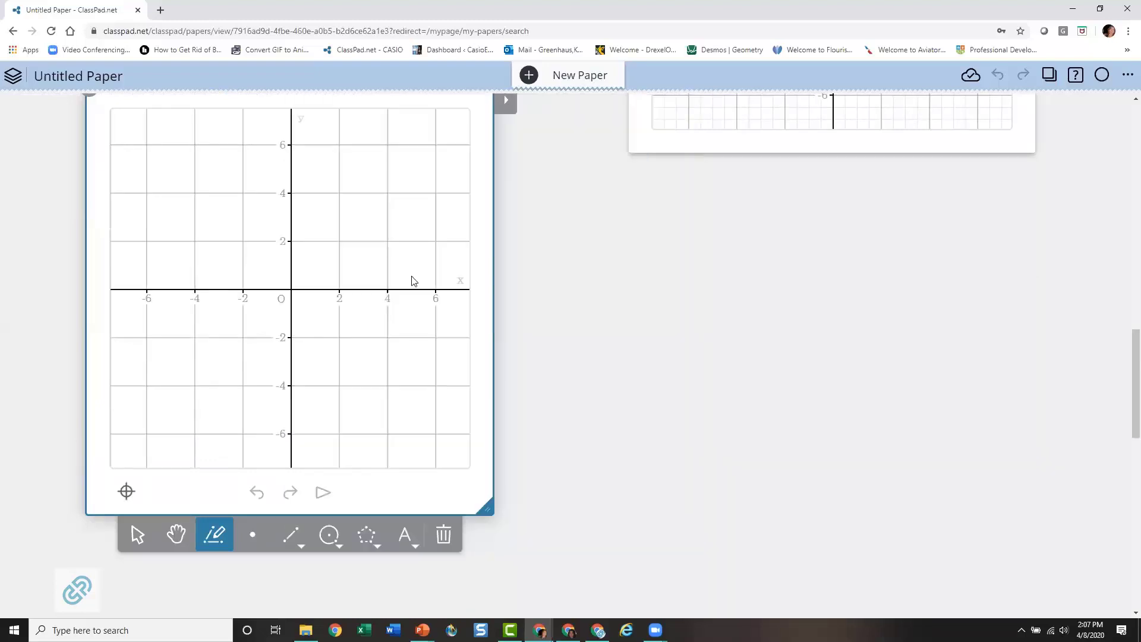
Step: Turn off the geometry note's axes, numbering and labels, switch its grid type to dots, and apply the settings
scroll(252, 178, "up", 3)
scroll(372, 240, "up", 2)
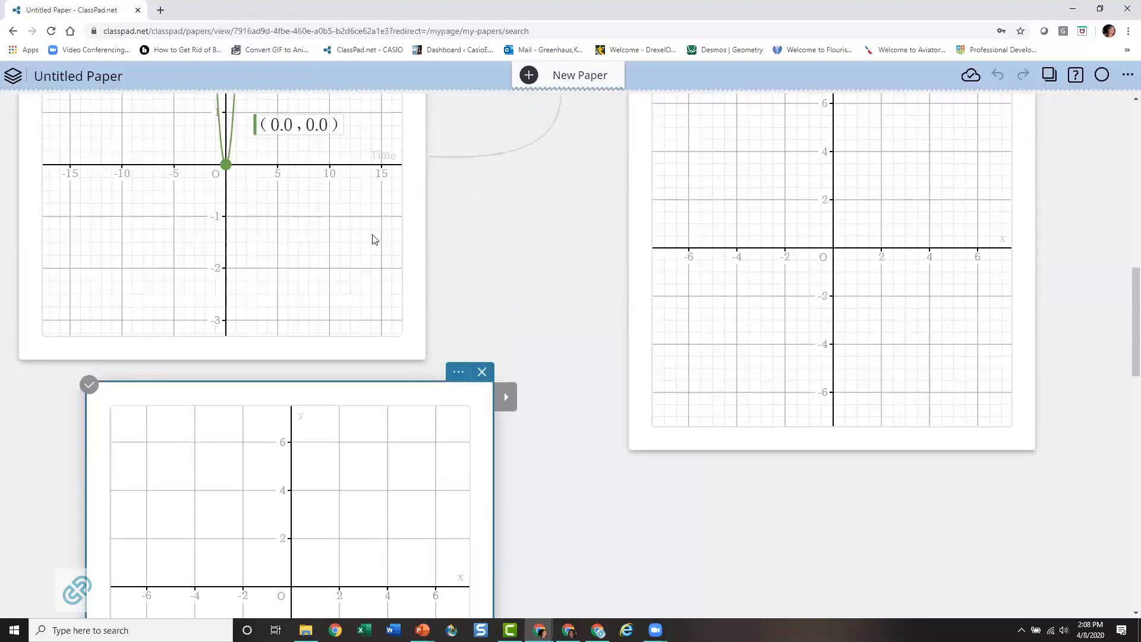
scroll(406, 302, "down", 1)
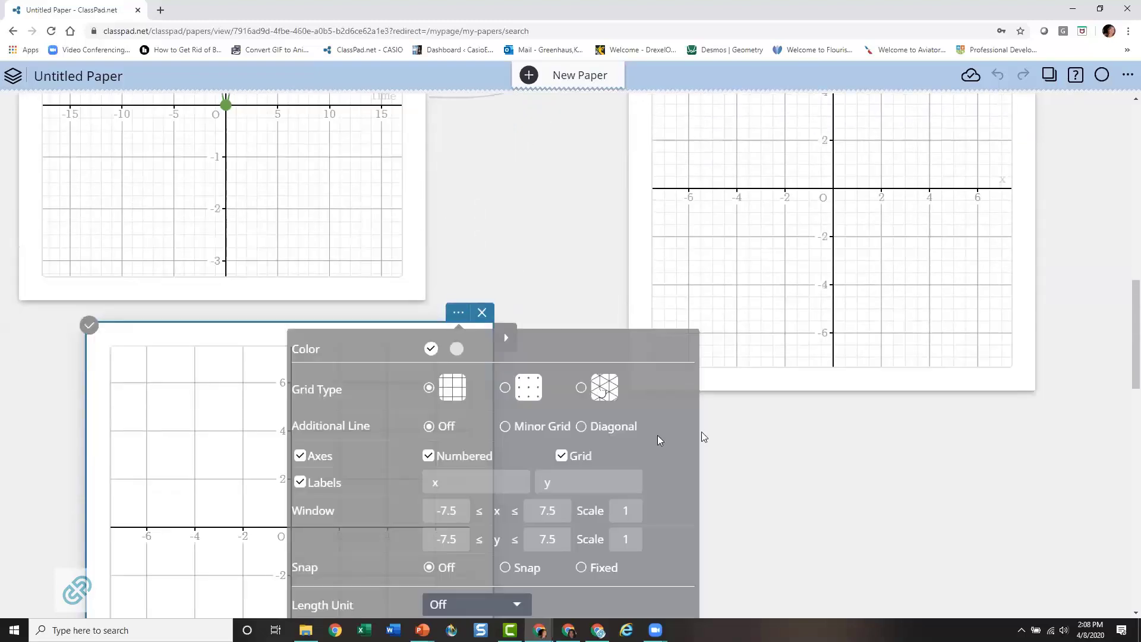
left_click(429, 456)
left_click(302, 483)
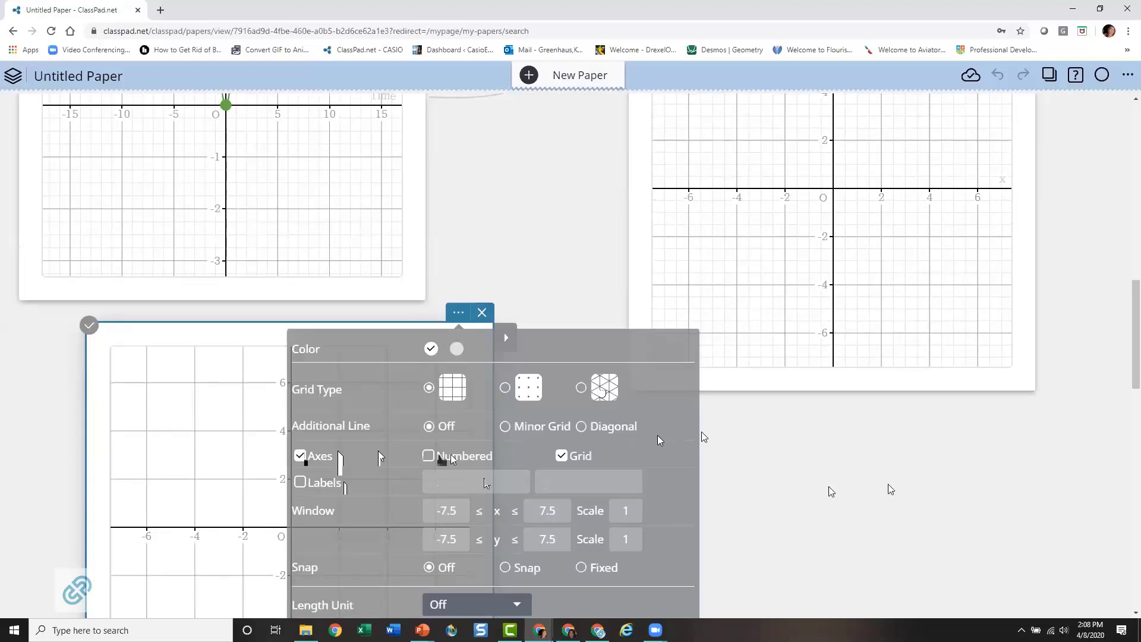
scroll(890, 474, "down", 3)
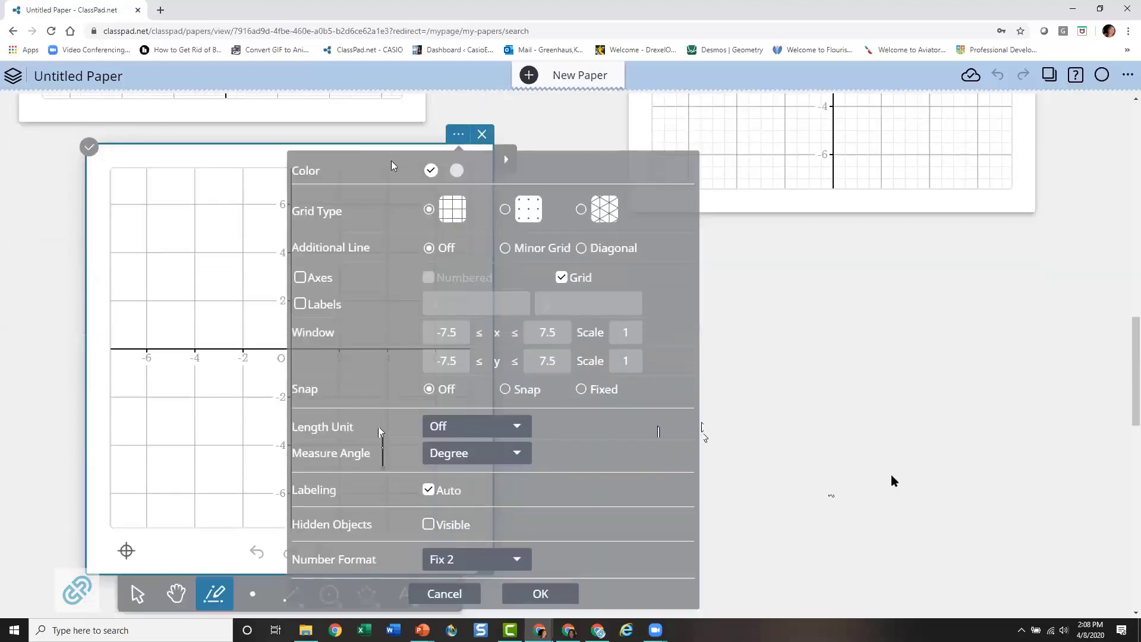
scroll(891, 475, "up", 2)
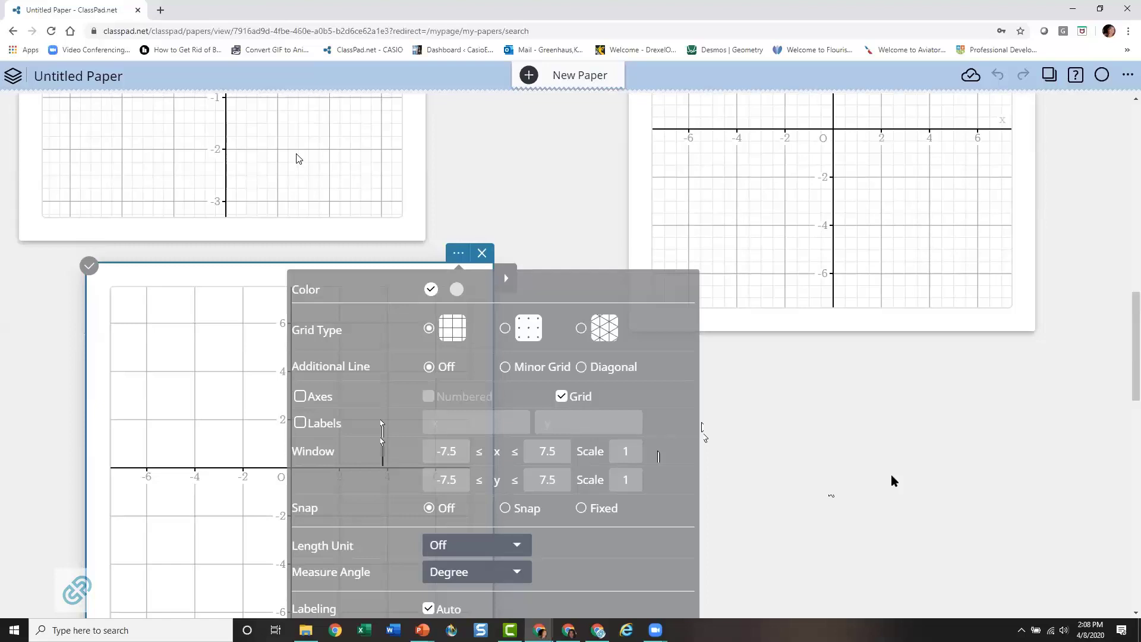
scroll(802, 351, "down", 1)
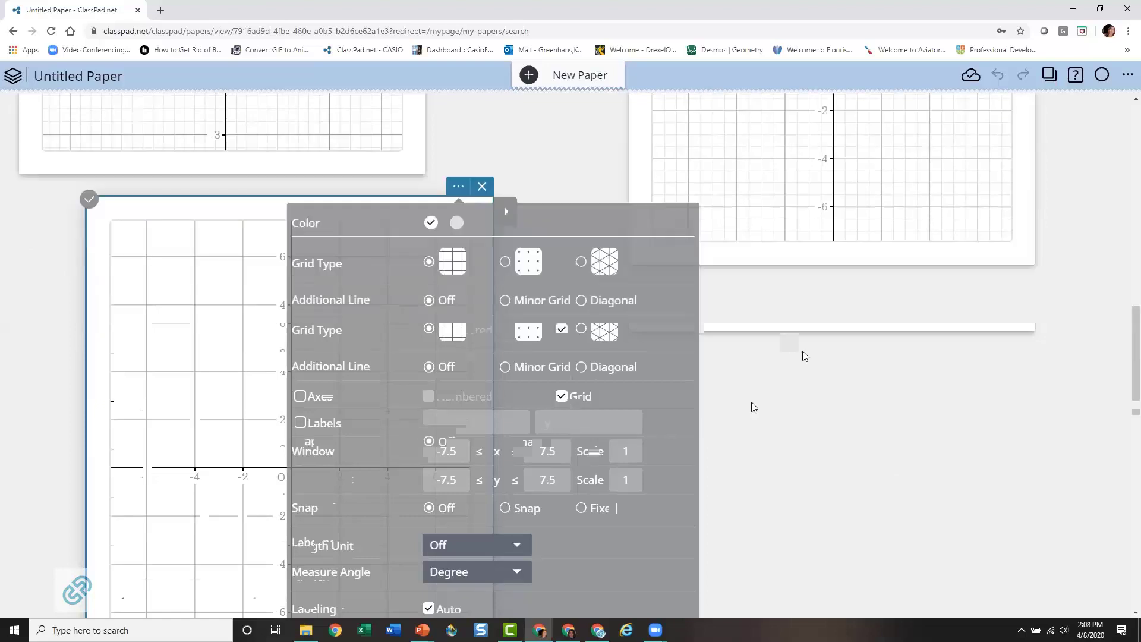
scroll(754, 407, "down", 2)
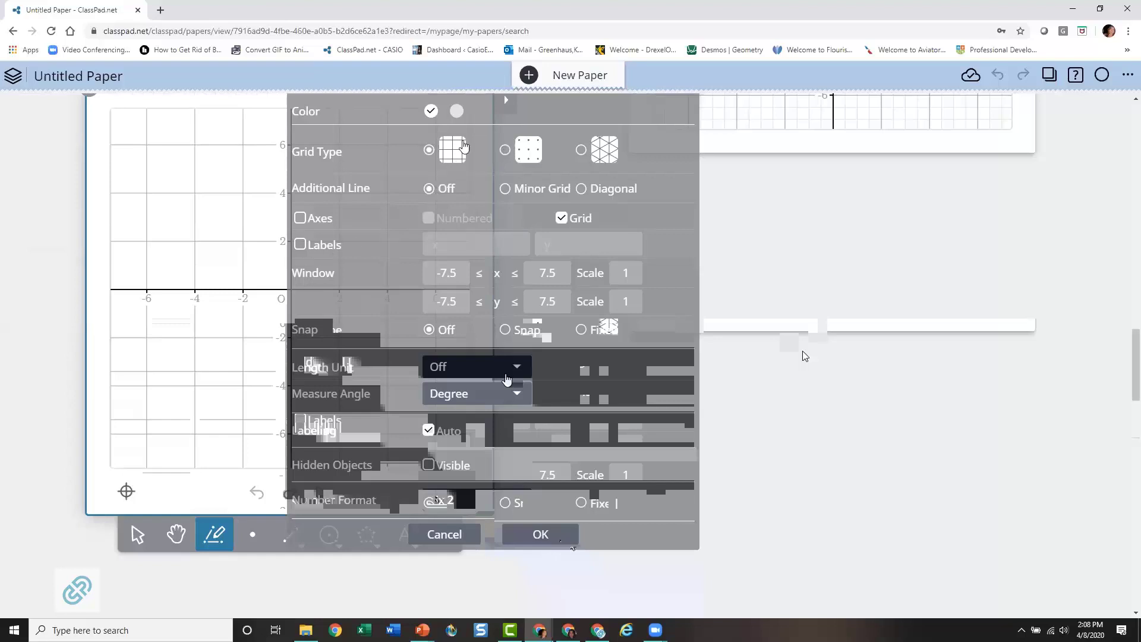
left_click(506, 153)
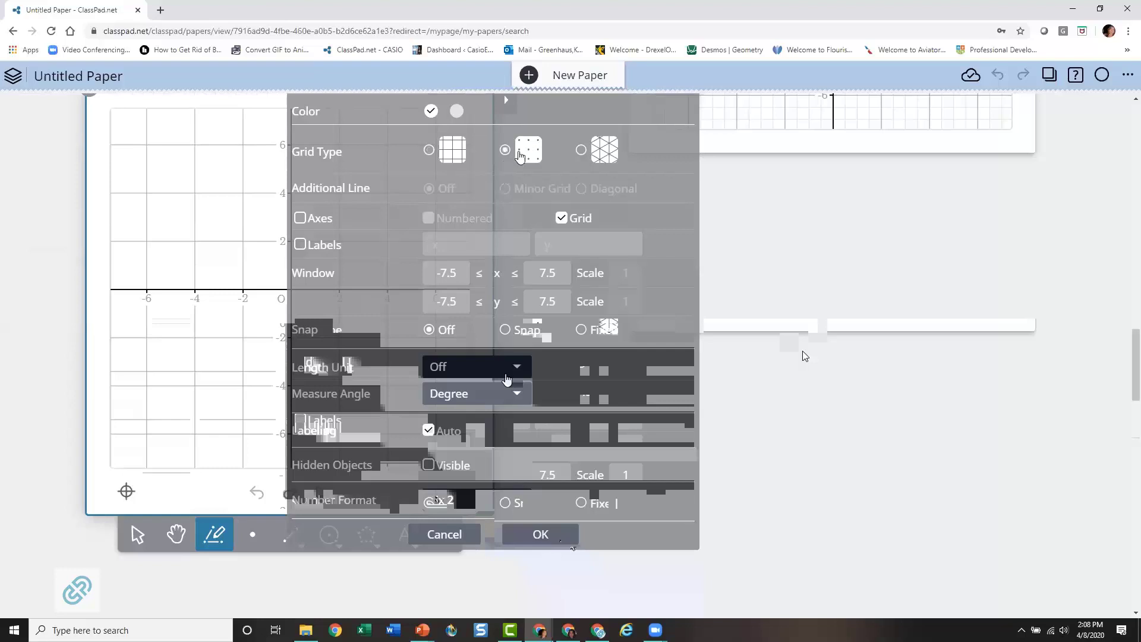
left_click(534, 530)
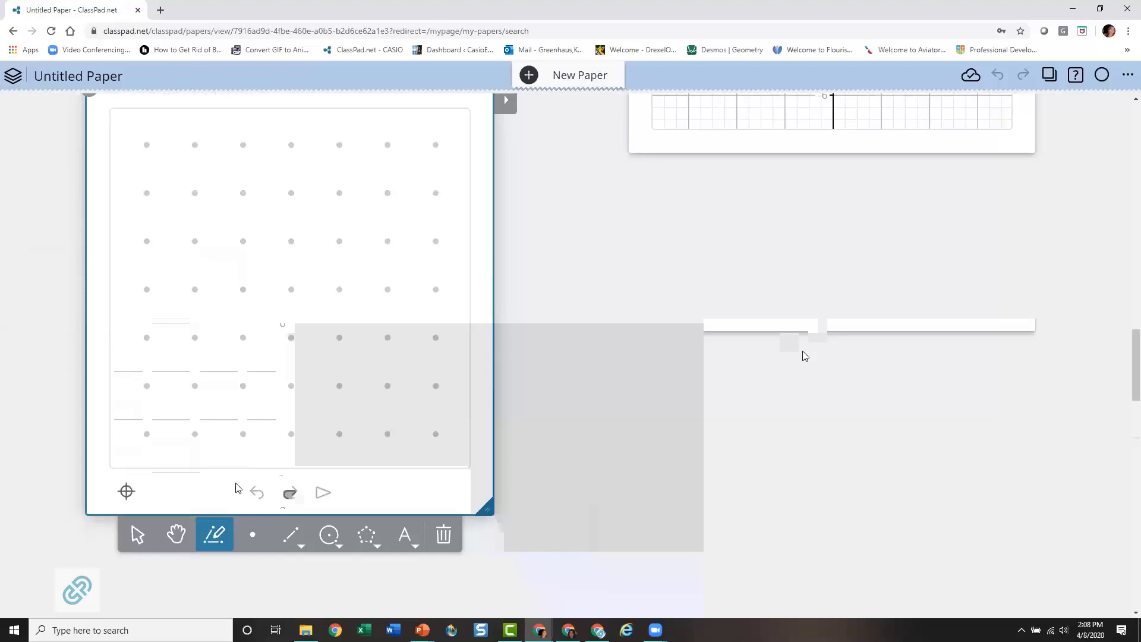
Step: Draw two connected segments between neighbouring grid dots, one horizontal and one running down from its right end
left_click(252, 535)
left_click(241, 153)
left_click(292, 534)
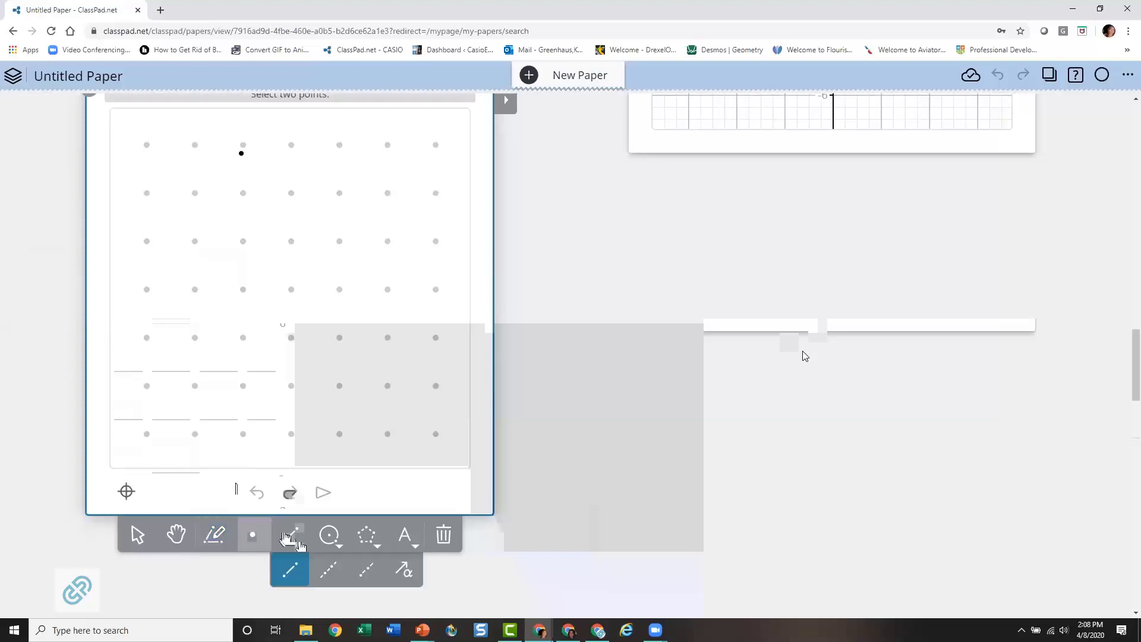
left_click(243, 193)
left_click(290, 193)
left_click(291, 192)
left_click(290, 240)
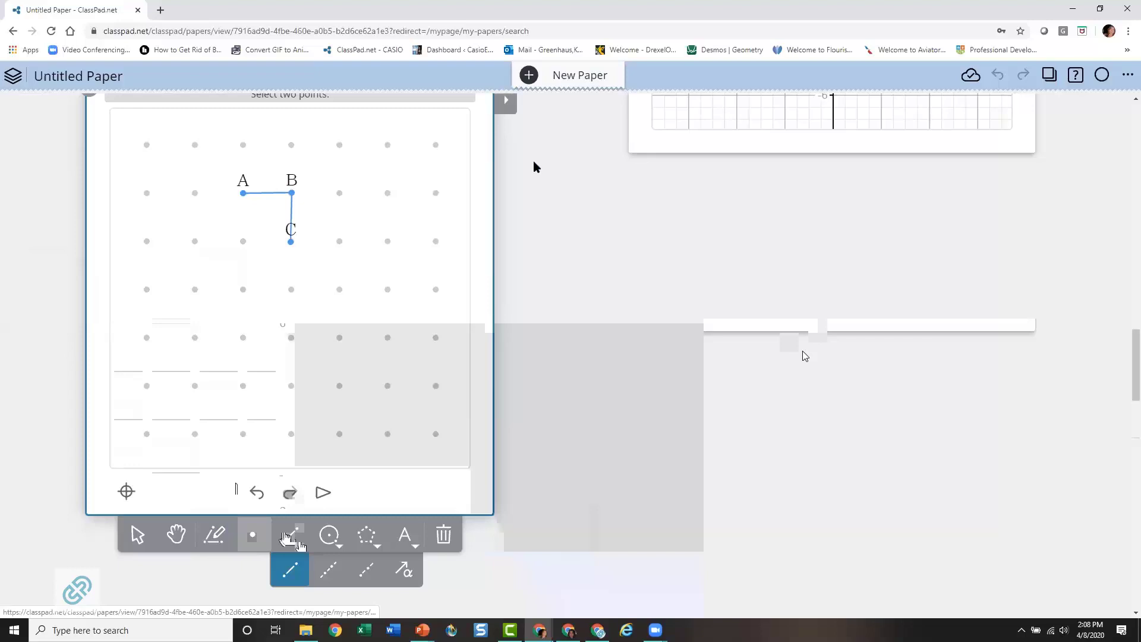
Step: Set the geometry note's snap option to Fixed, and move points A and C onto their grid dots
scroll(533, 166, "up", 3)
left_click(466, 257)
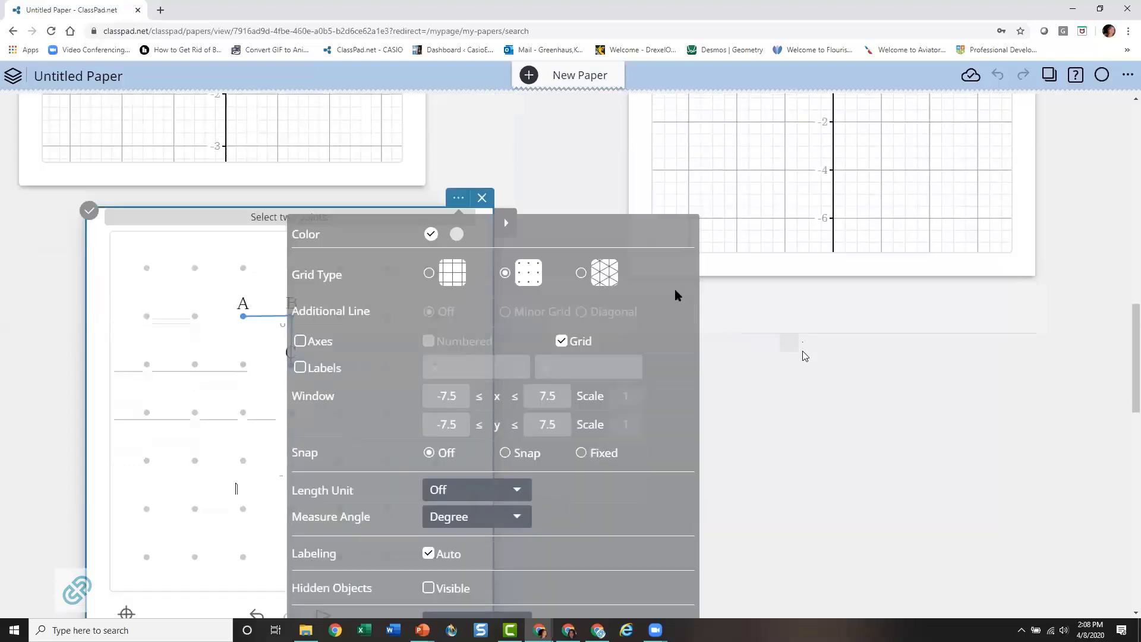
scroll(678, 293, "down", 3)
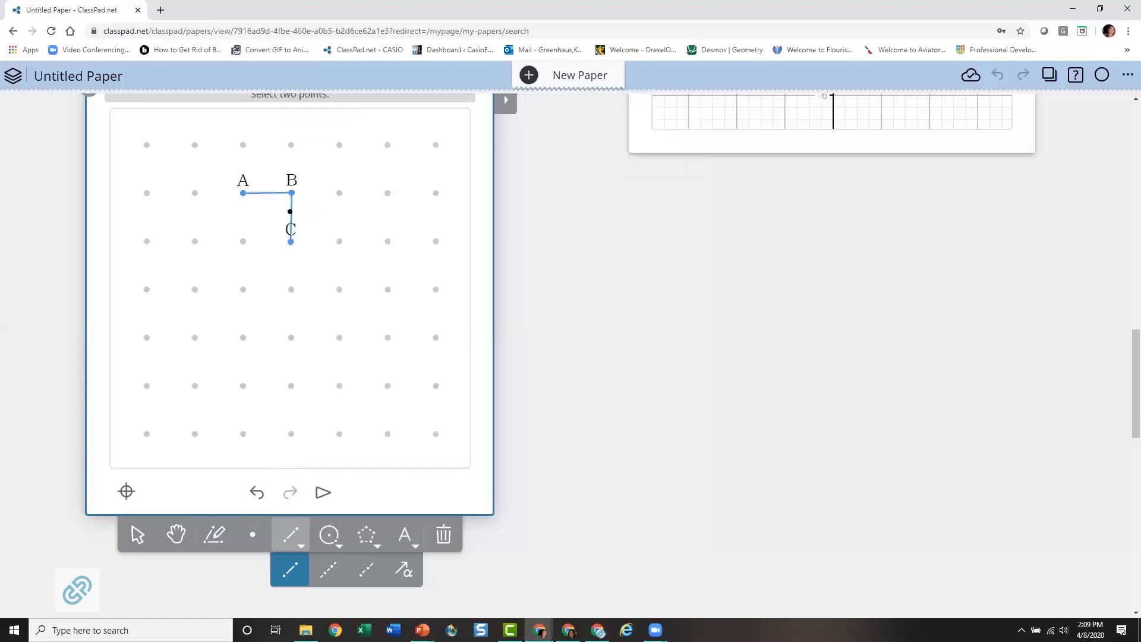
left_click(138, 535)
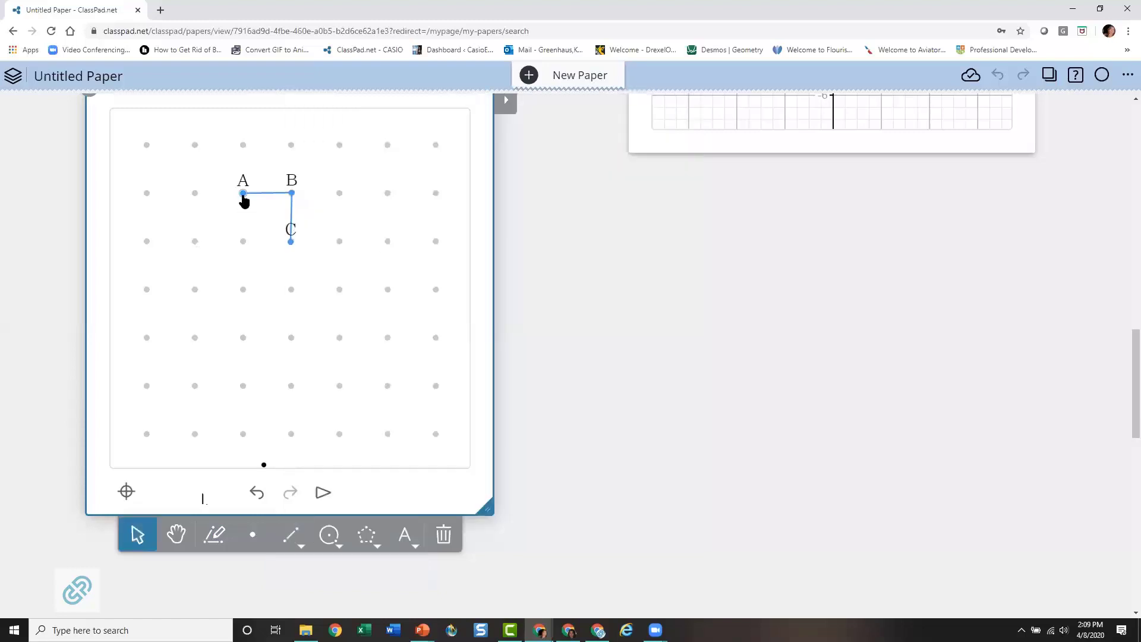
mouse_move(243, 195)
left_mouse_down()
mouse_move(246, 233)
mouse_move(250, 189)
mouse_move(148, 195)
mouse_move(250, 200)
mouse_move(248, 156)
mouse_move(245, 300)
mouse_move(249, 196)
left_mouse_up()
mouse_move(291, 248)
left_mouse_down()
mouse_move(244, 244)
mouse_move(292, 244)
left_mouse_up()
Step: Change the geometry note's grid type to the isometric triangular grid and apply it
scroll(551, 181, "up", 2)
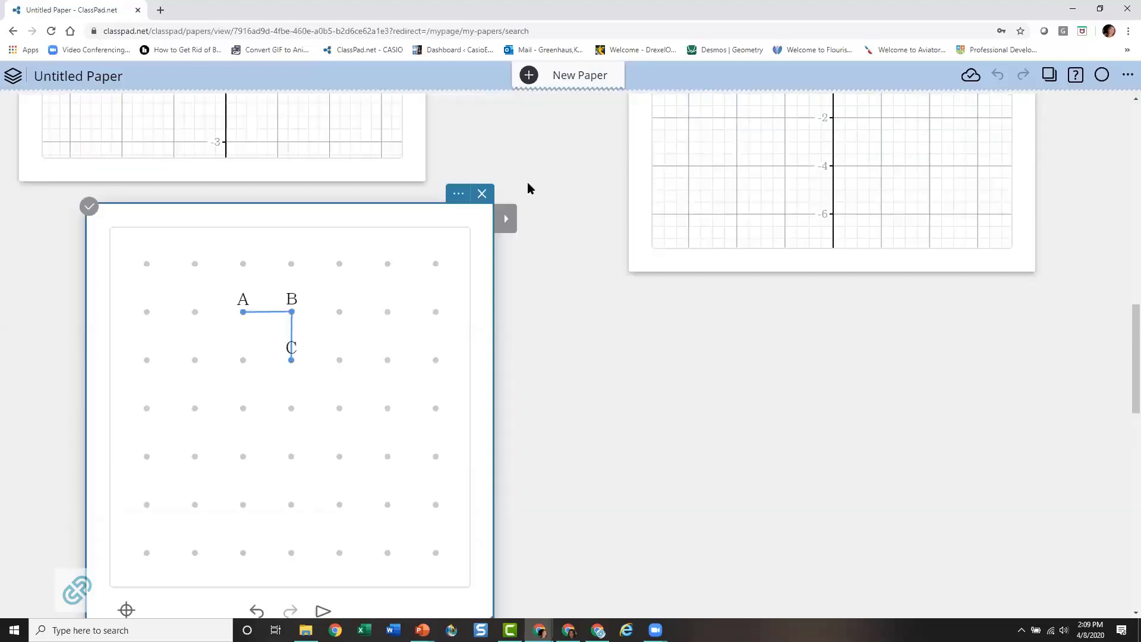
left_click(456, 196)
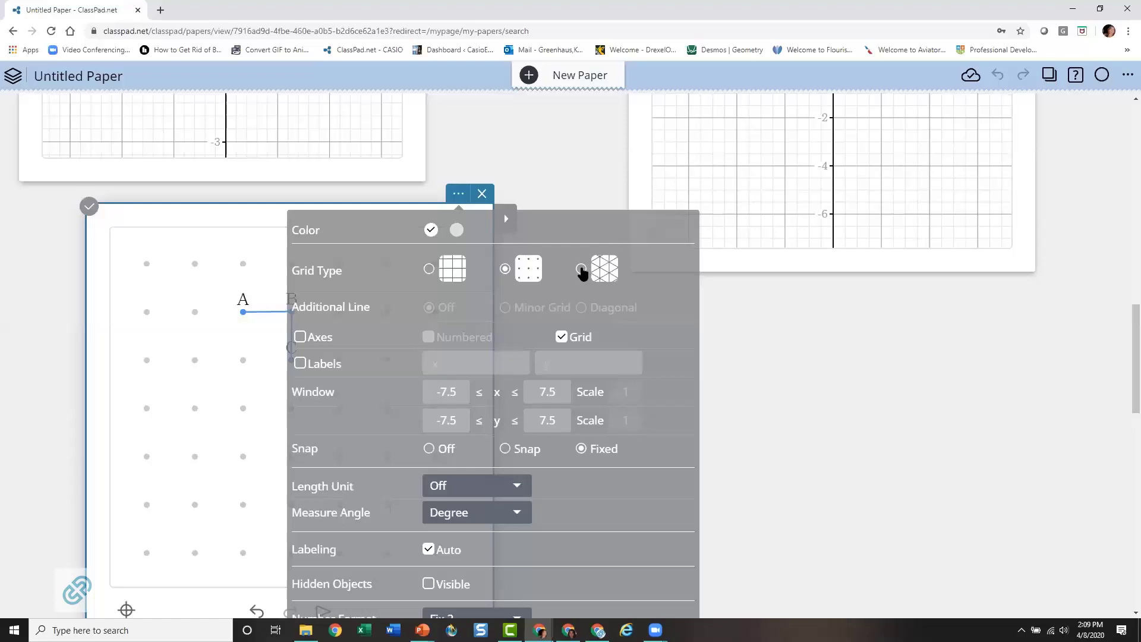
scroll(766, 379, "down", 3)
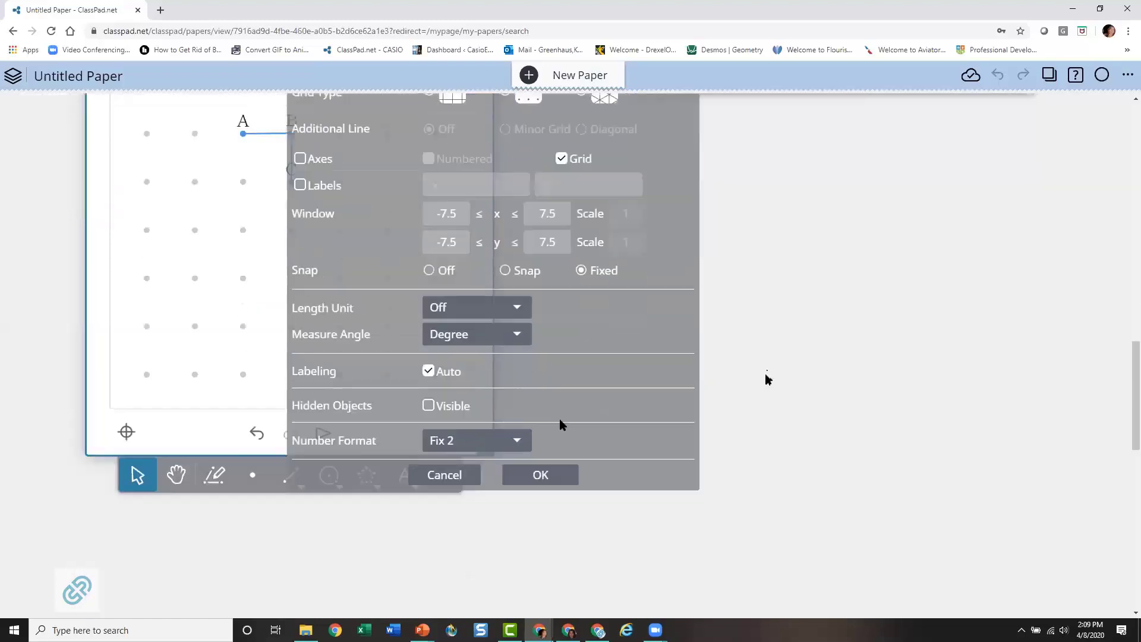
left_click(552, 475)
Step: Draw a one-unit rhombus polygon with vertical sides on the isometric grid, below and right of point C, as a cube's right face
scroll(697, 410, "up", 2)
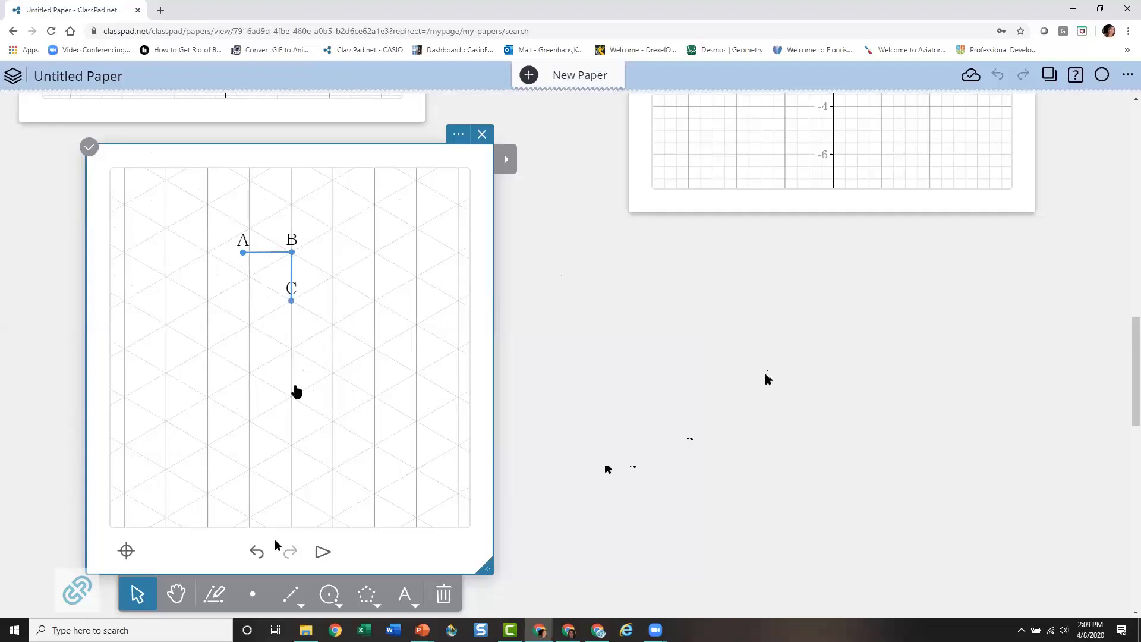
left_click(367, 595)
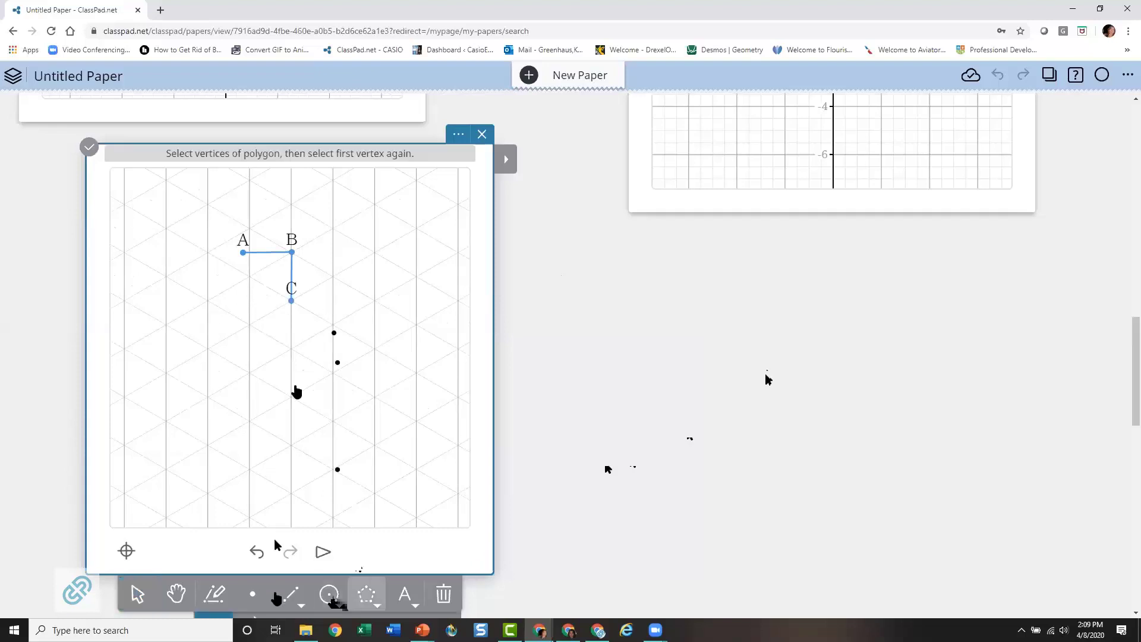
left_click(332, 325)
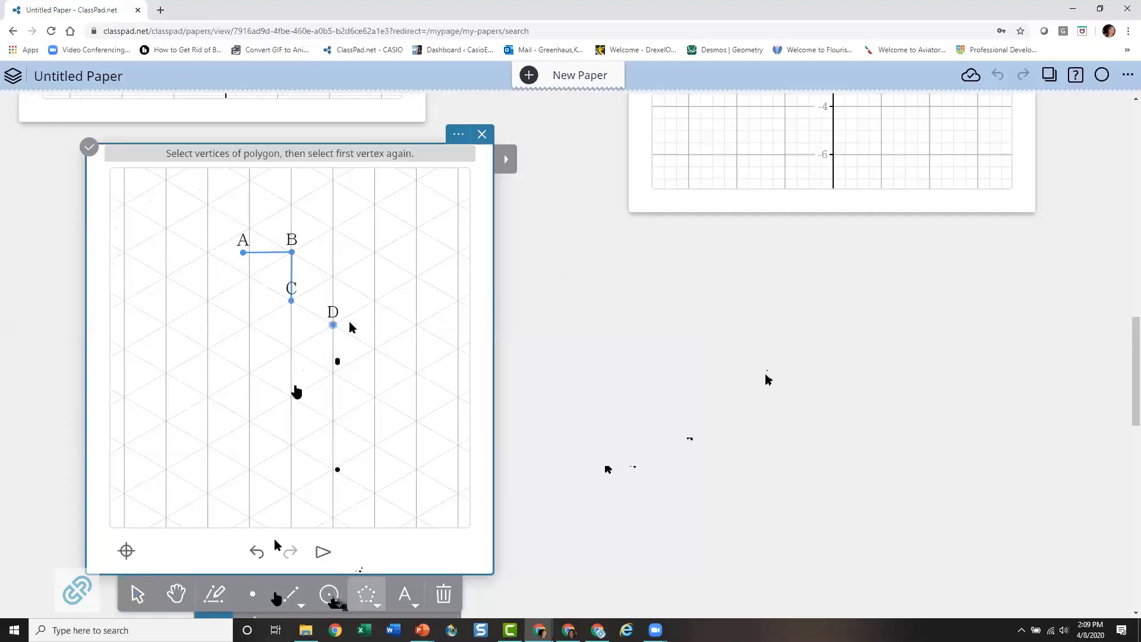
left_click(375, 301)
left_click(375, 348)
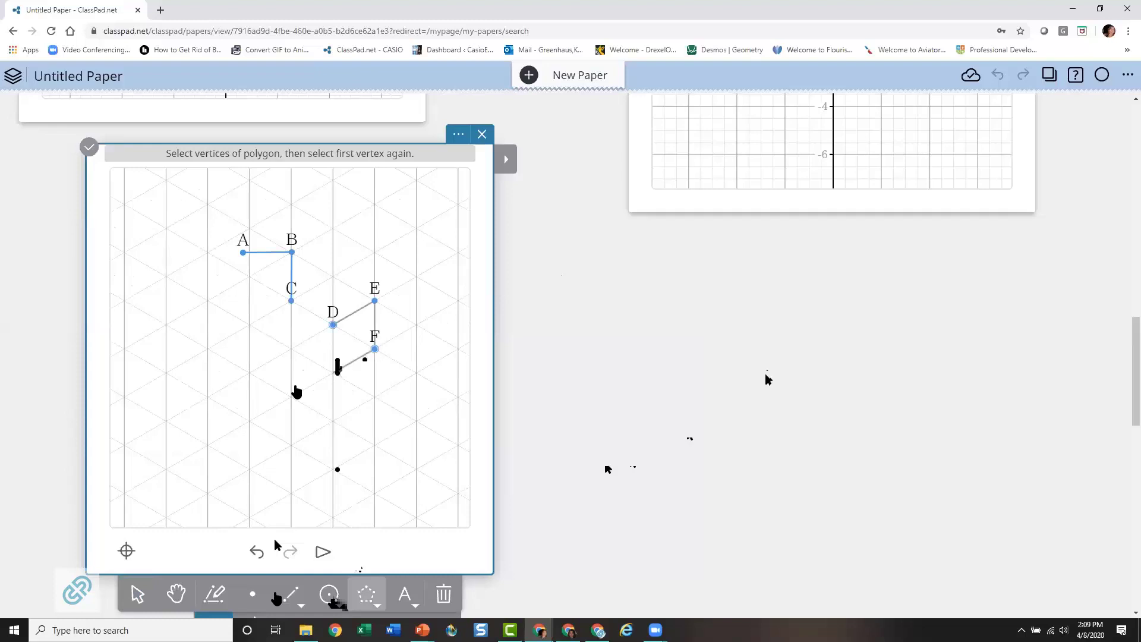
left_click(333, 373)
left_click(332, 325)
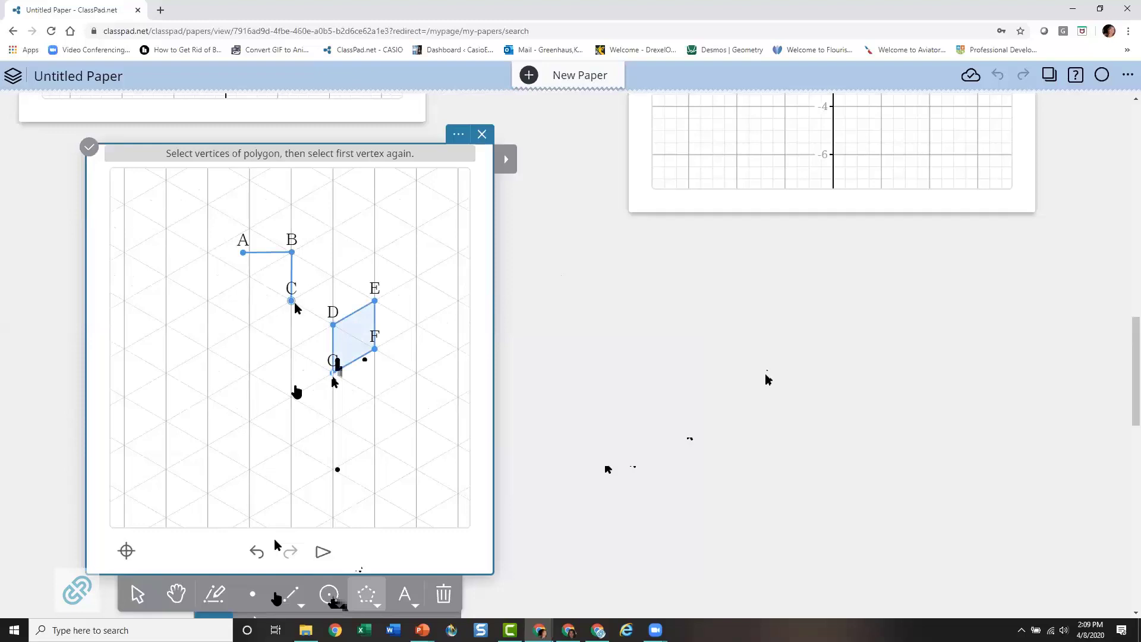
Step: Draw the cube's top face as a rhombus polygon from point C through D and E to the grid point above D
left_click(333, 325)
left_click(374, 301)
left_click(332, 277)
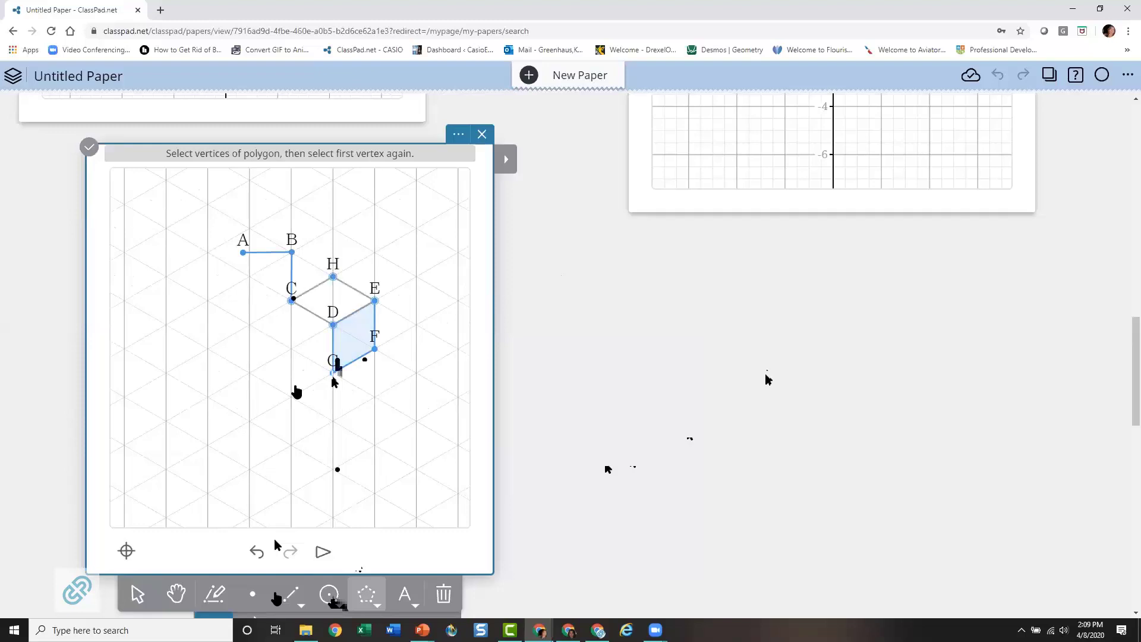
left_click(291, 301)
Step: Draw a polygon from C through the grid point one unit below it, then G, F and D, closing at C
left_click(291, 348)
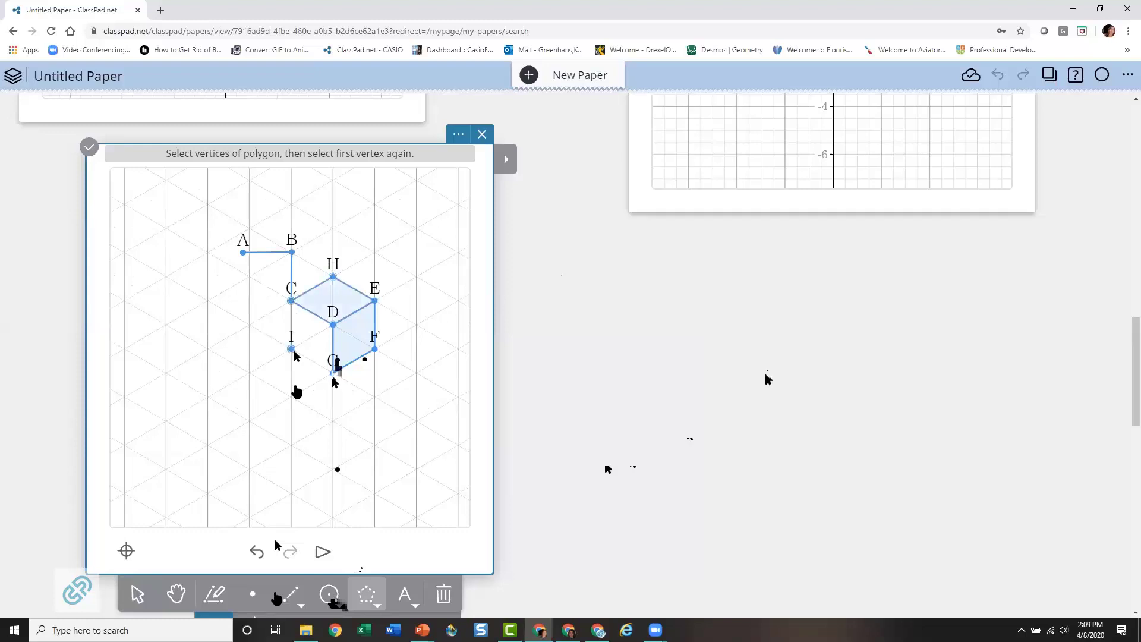
left_click(333, 373)
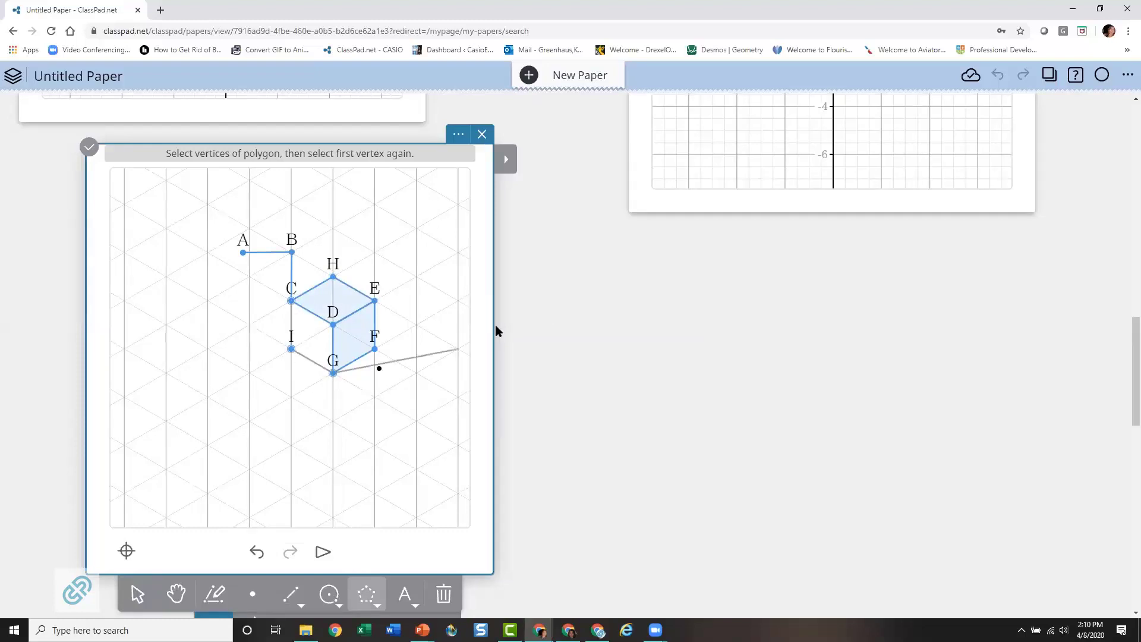
left_click(375, 349)
left_click(333, 325)
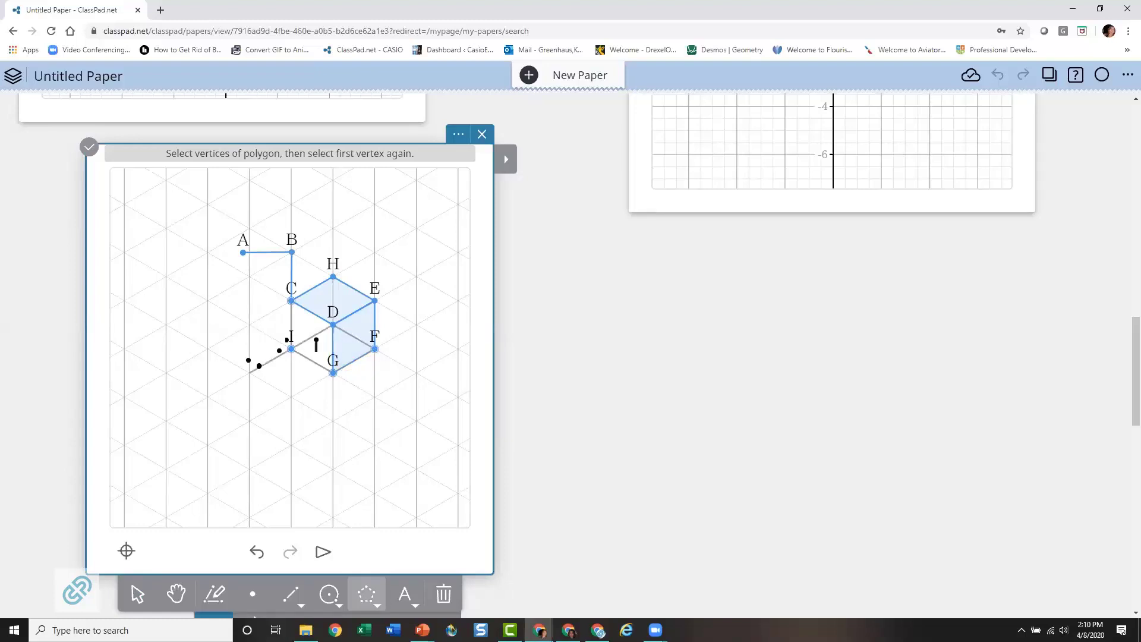
left_click(292, 302)
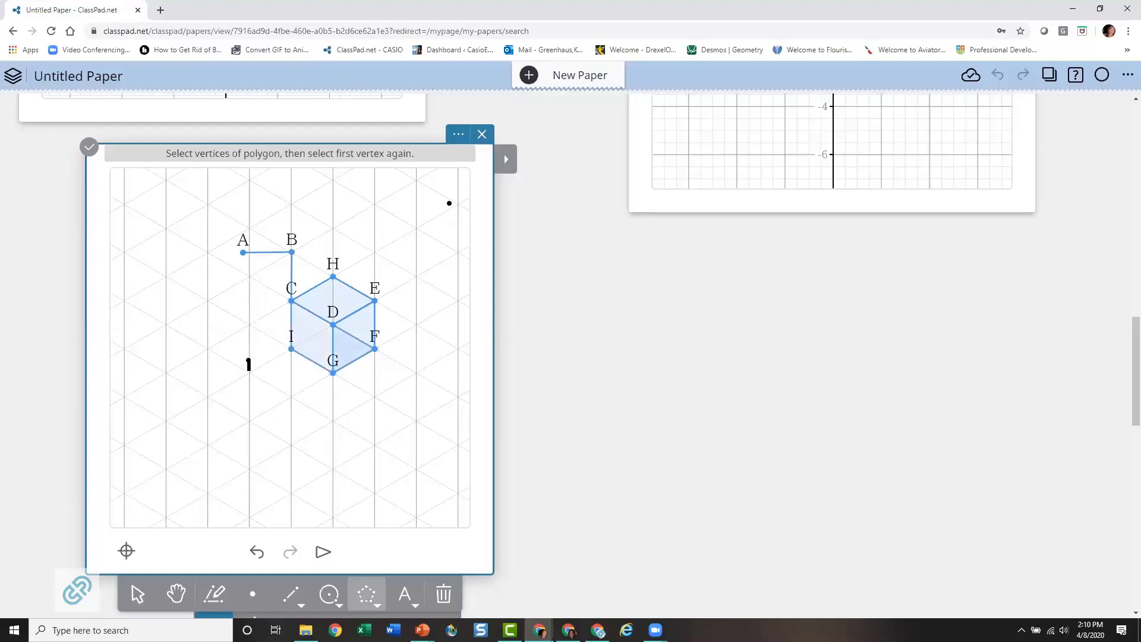
Step: Open the geometry note's settings
left_click(459, 136)
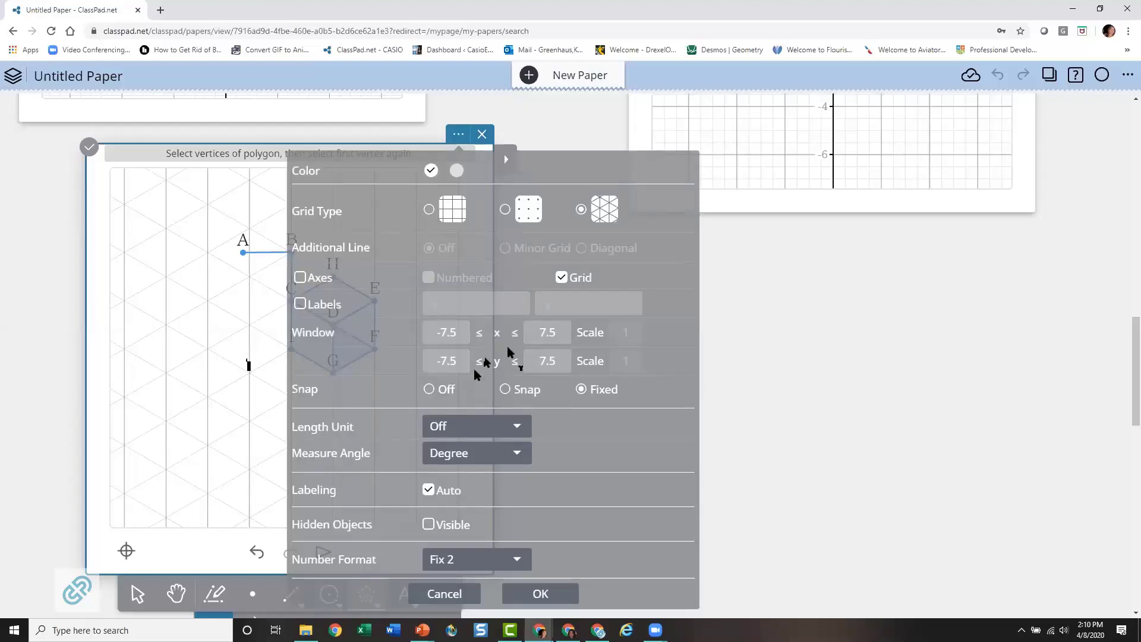
Step: Turn off automatic labeling in the isometric geometry note's settings after checking the length unit and number format options
scroll(535, 365, "down", 1)
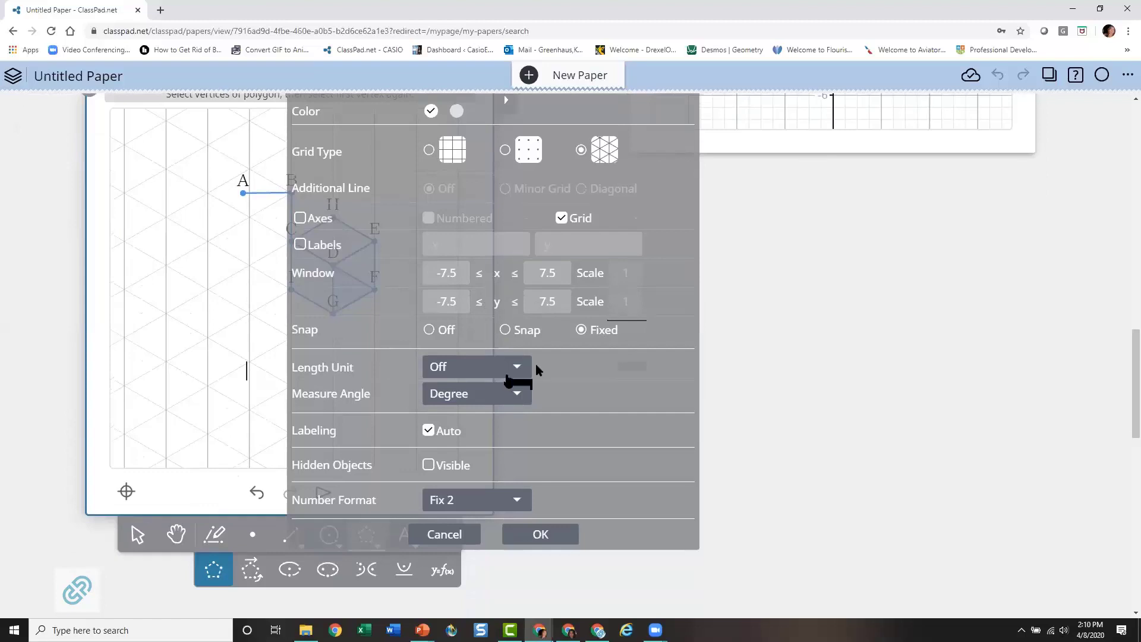
left_click(532, 367)
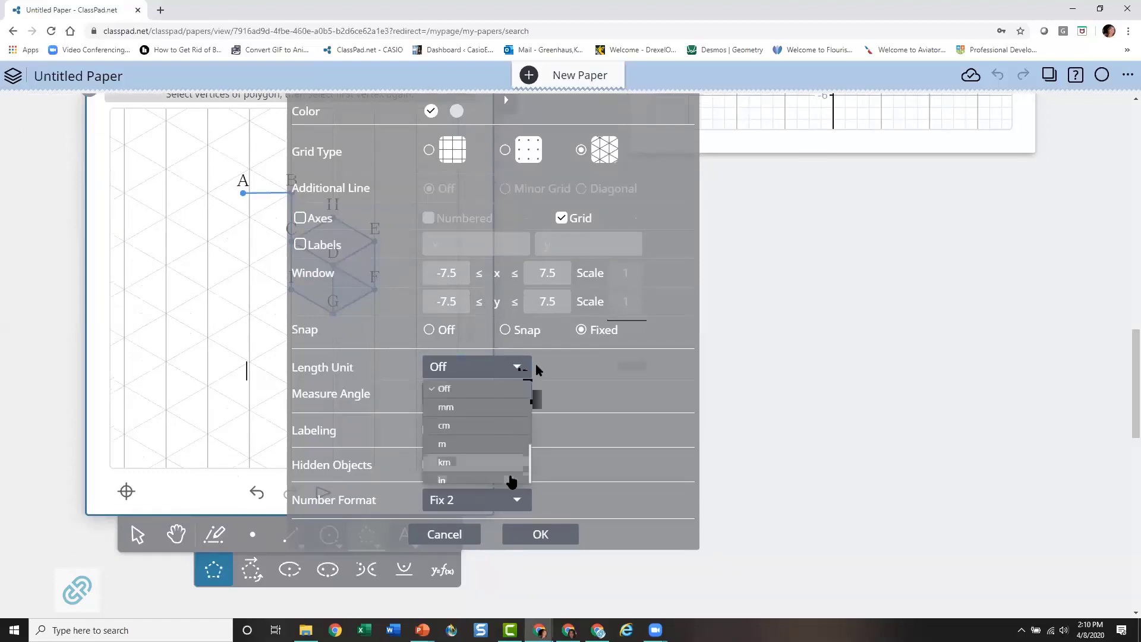
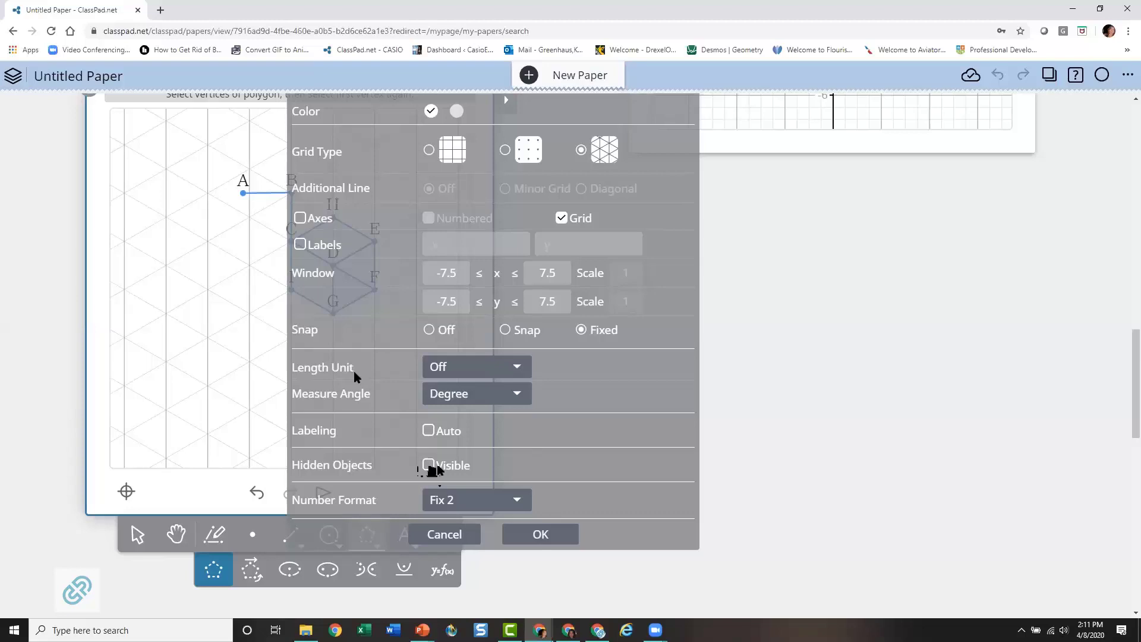
left_click(475, 498)
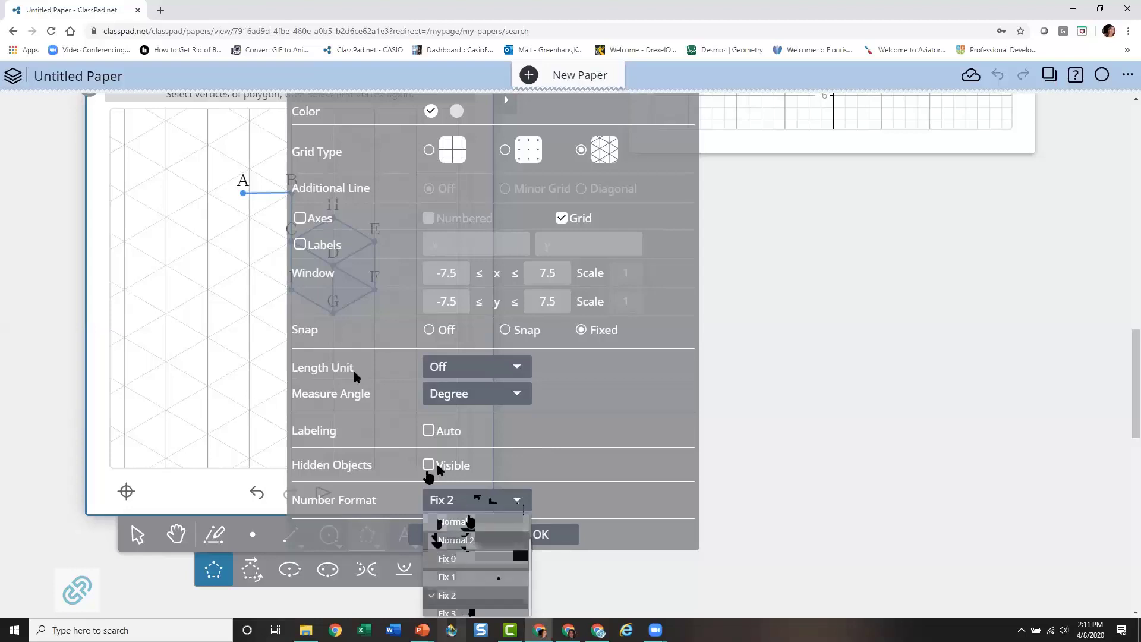
left_click(569, 535)
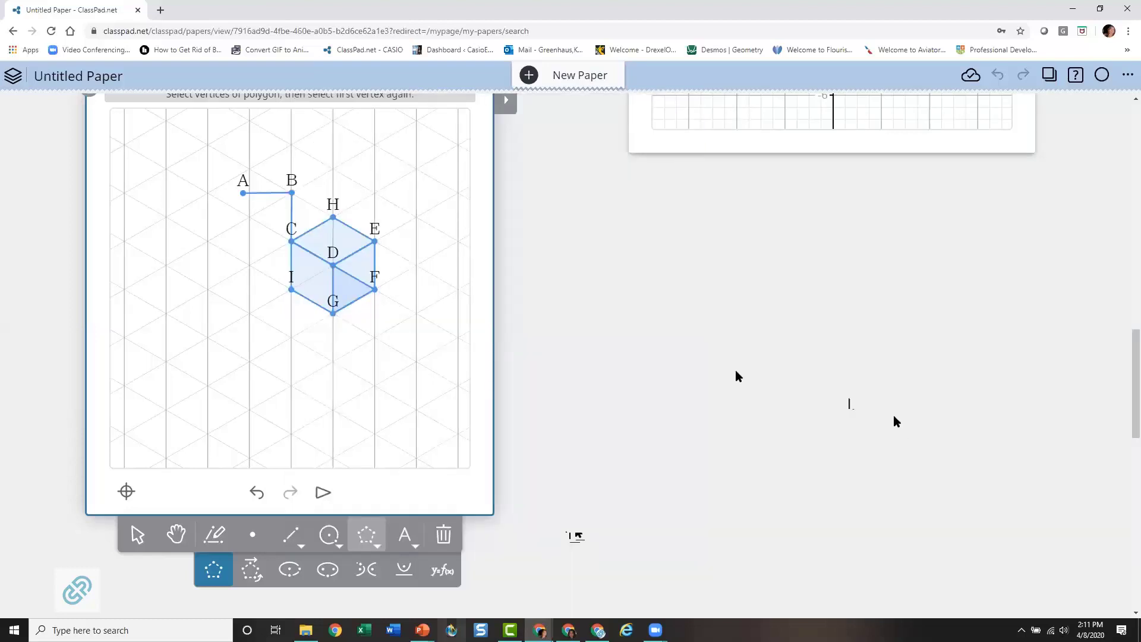
Step: Try the gray background color on the isometric geometry note and restore the white one
scroll(896, 421, "up", 2)
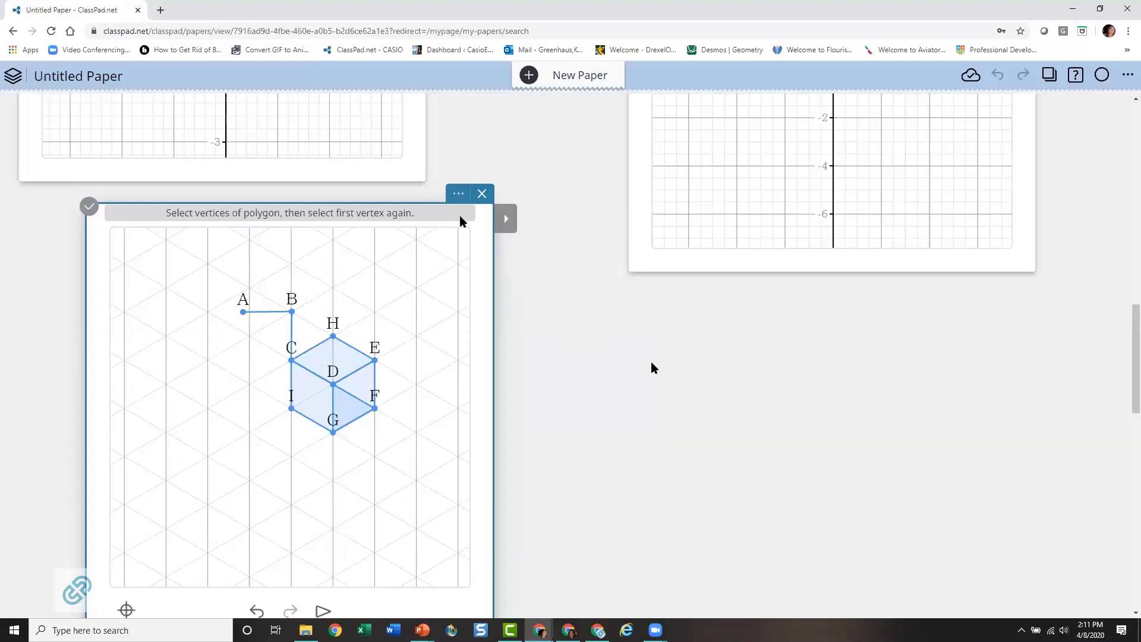
left_click(459, 196)
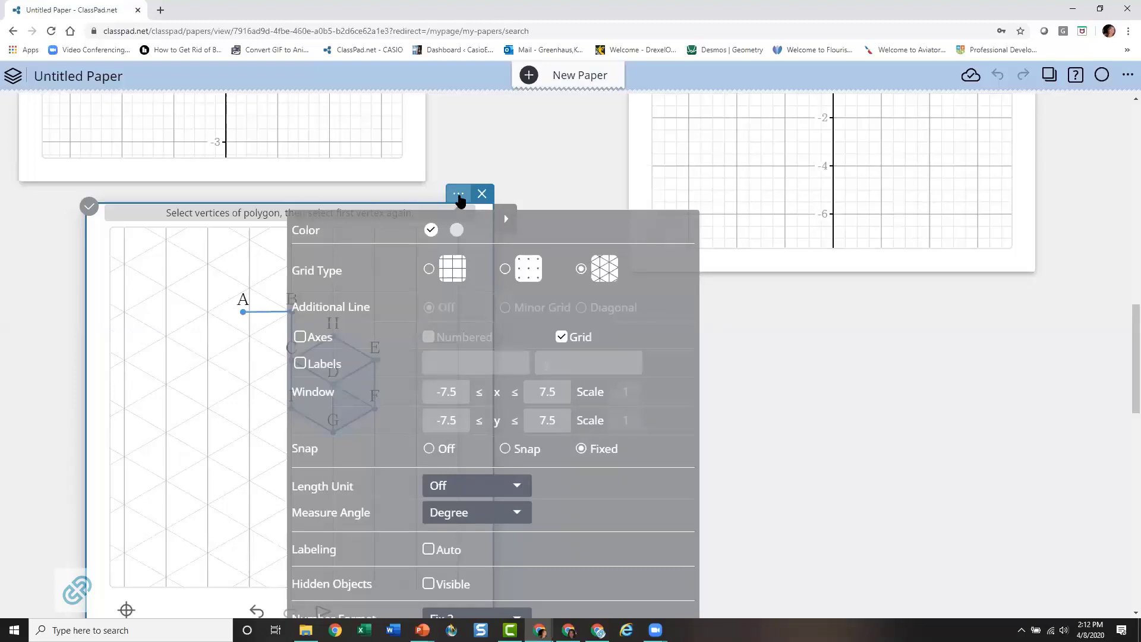
scroll(835, 424, "down", 2)
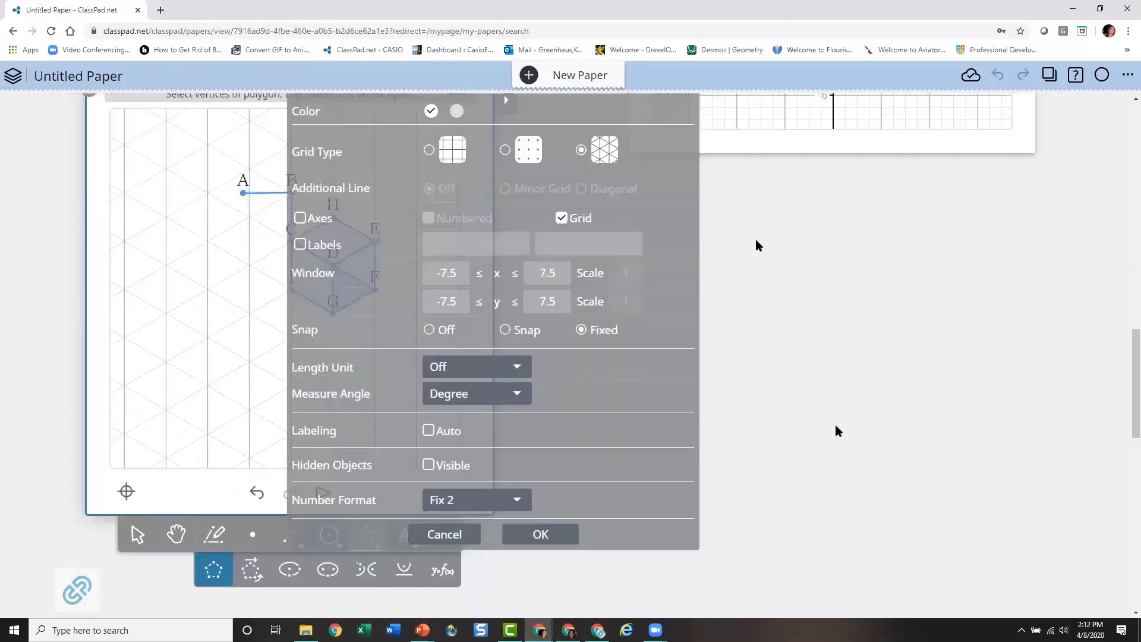
scroll(895, 311, "up", 2)
scroll(896, 321, "down", 1)
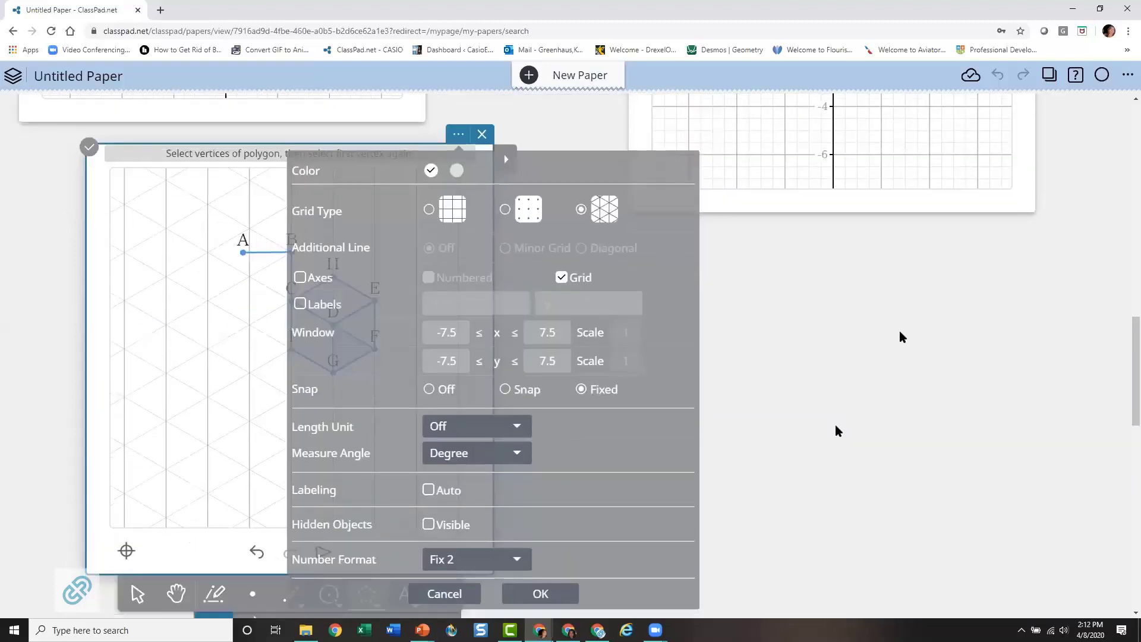
scroll(900, 336, "up", 1)
left_click(542, 594)
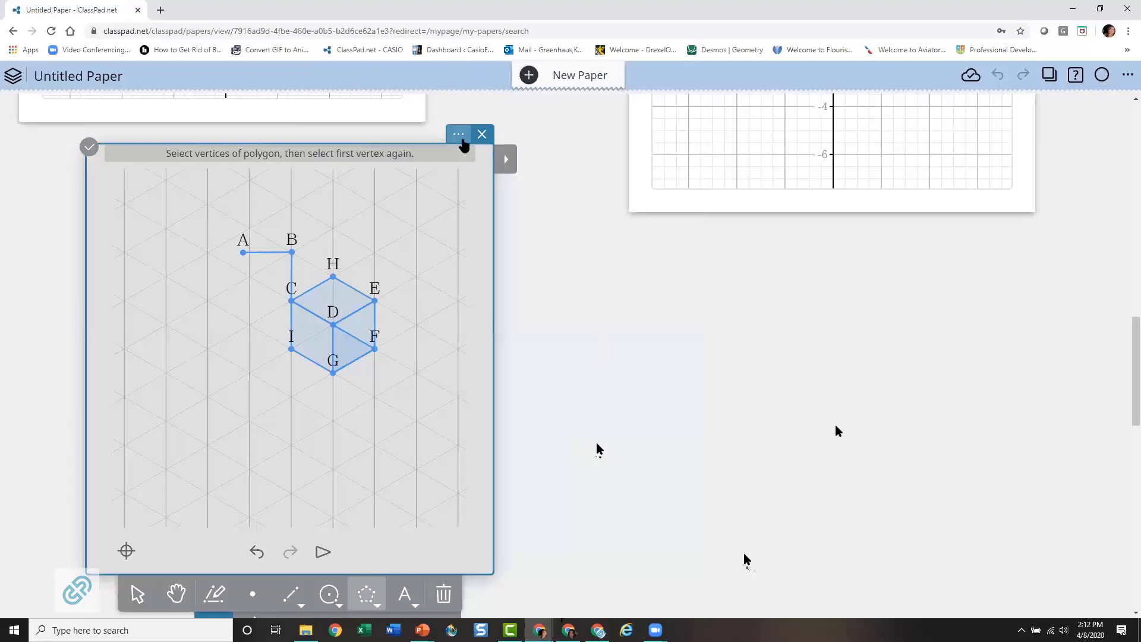
left_click(463, 143)
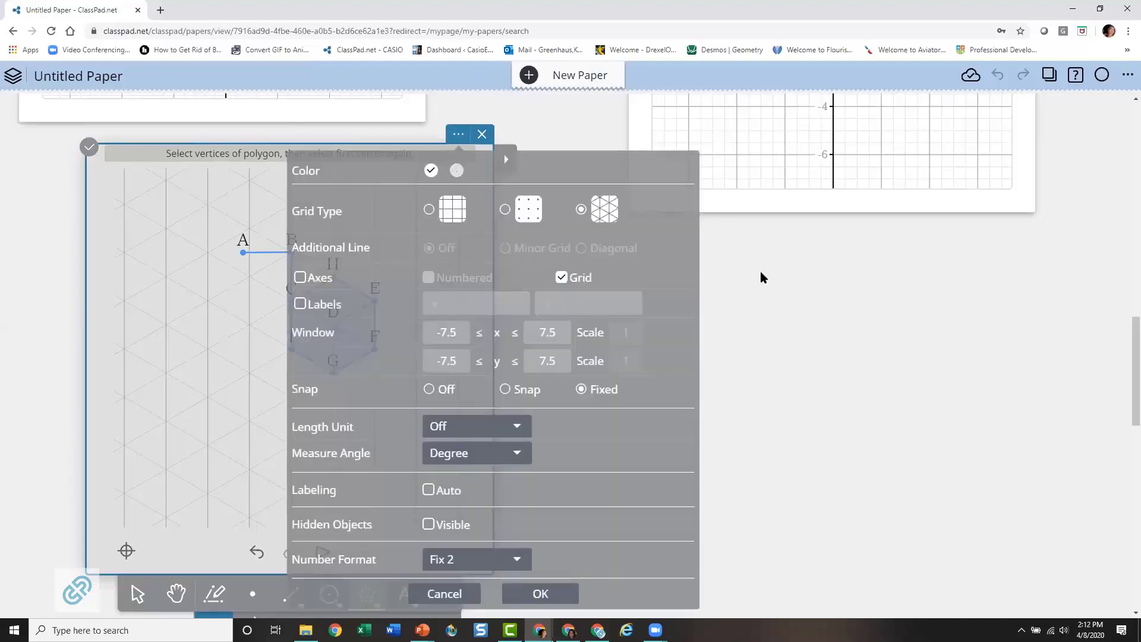
left_click(888, 341)
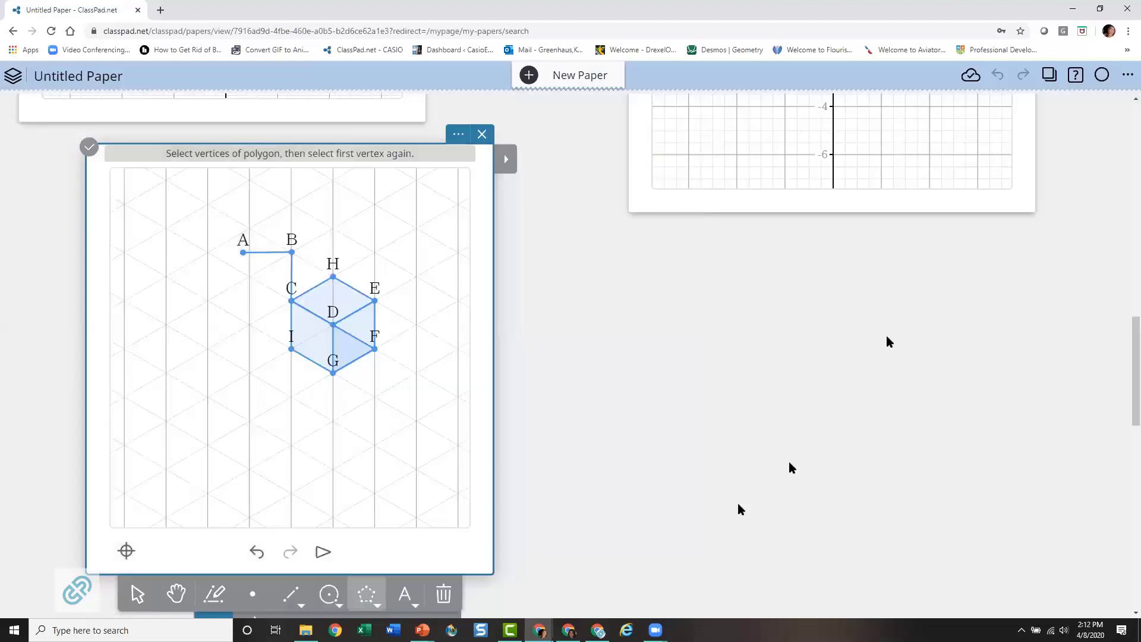
Step: Open the settings of the graph note with Time and Distance axes to review its options
scroll(736, 502, "up", 10)
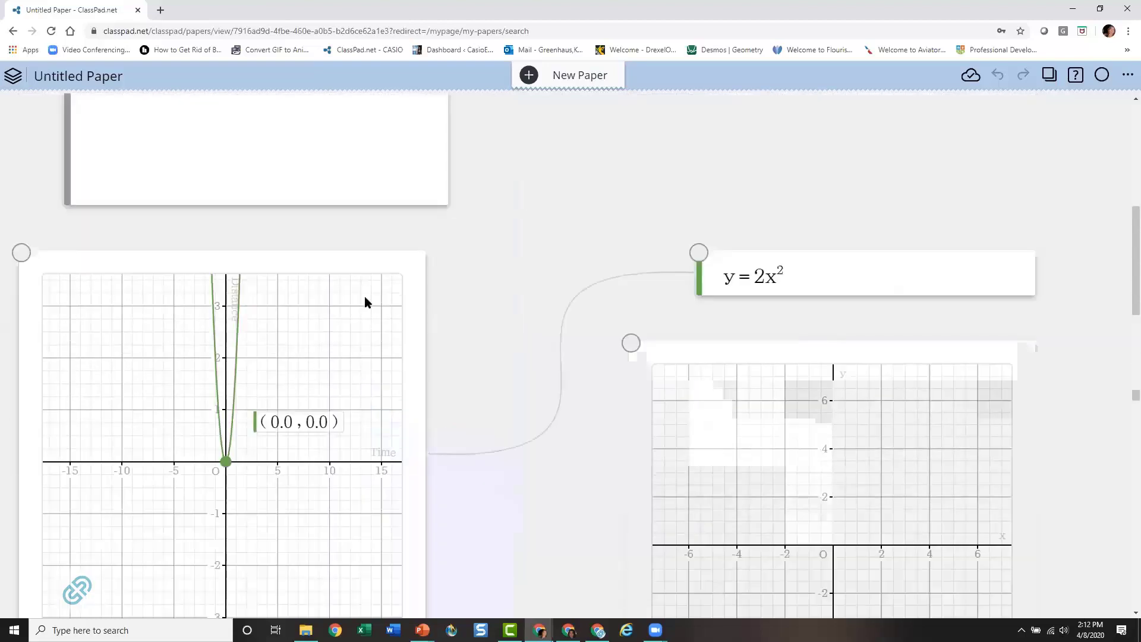
left_click(363, 294)
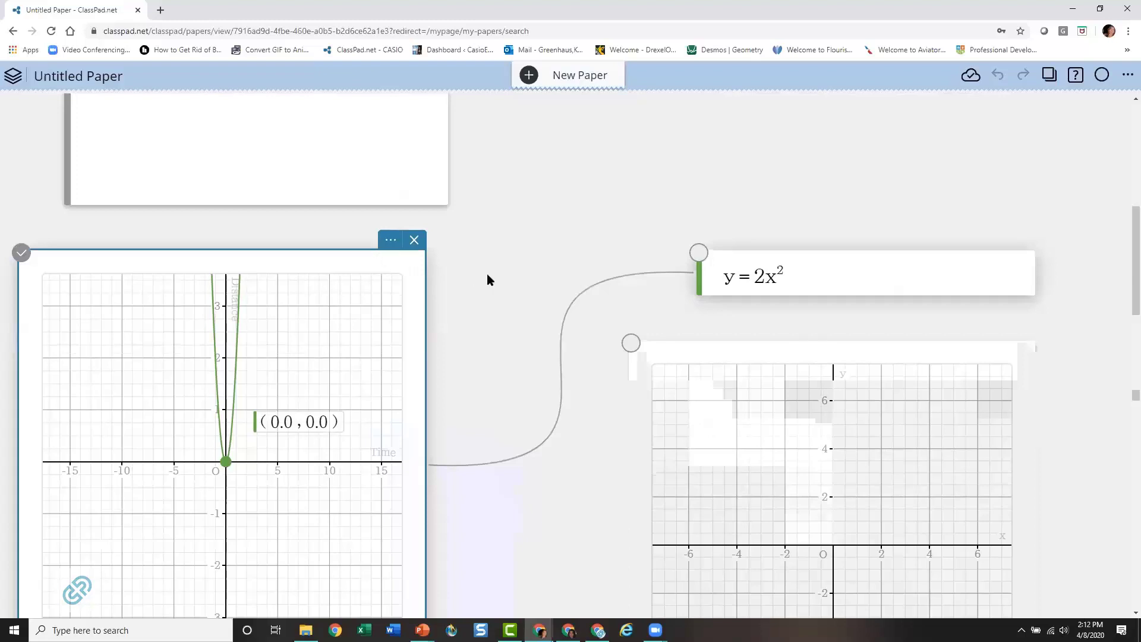
left_click(386, 239)
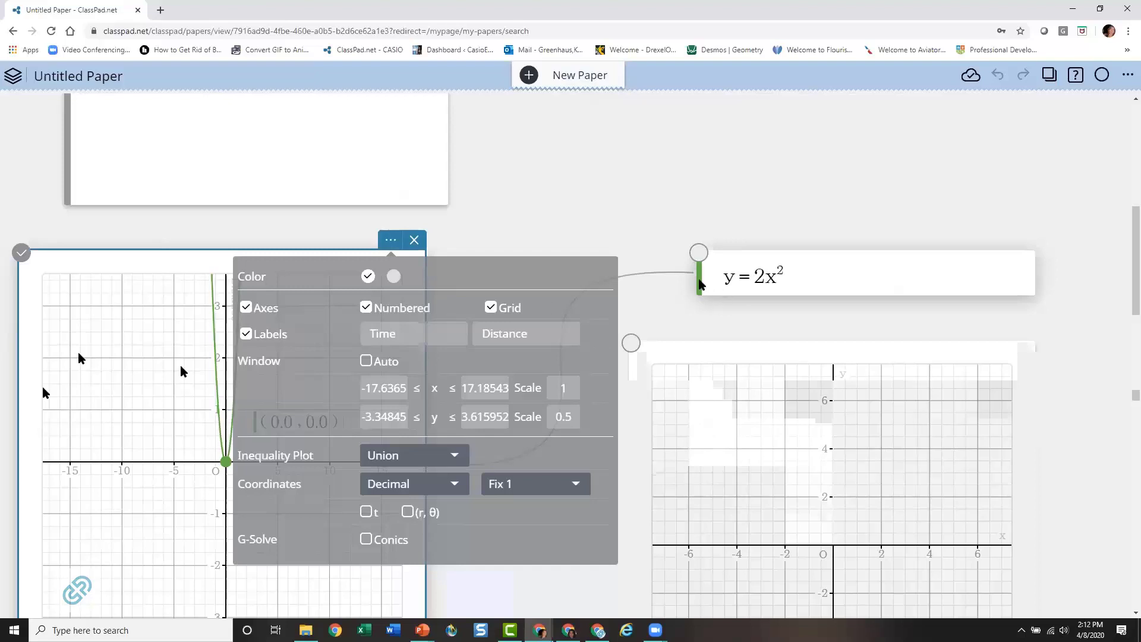
Step: Move the y = 2x² equation note closer to its graph and view the note's color options
left_click(820, 276)
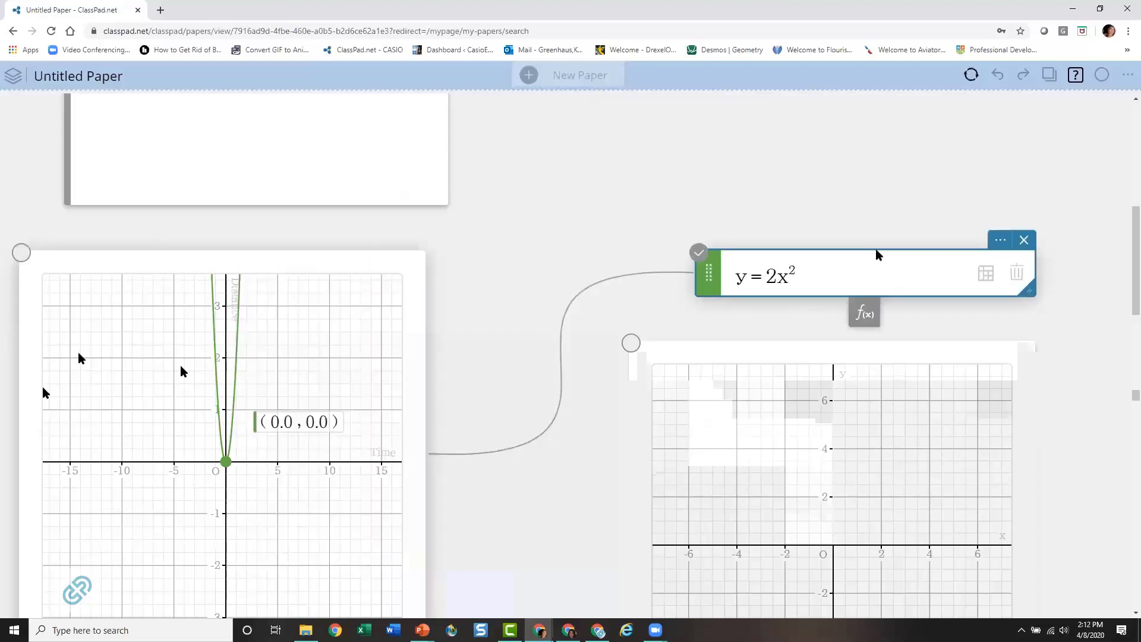
left_click_drag(880, 258, 649, 351)
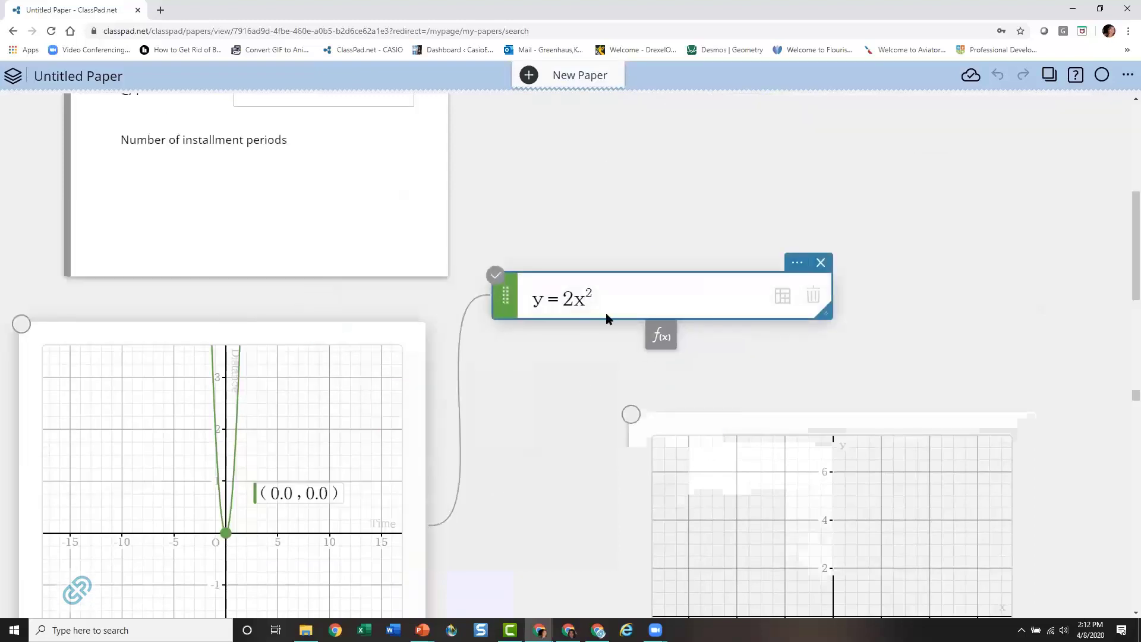
left_click(796, 264)
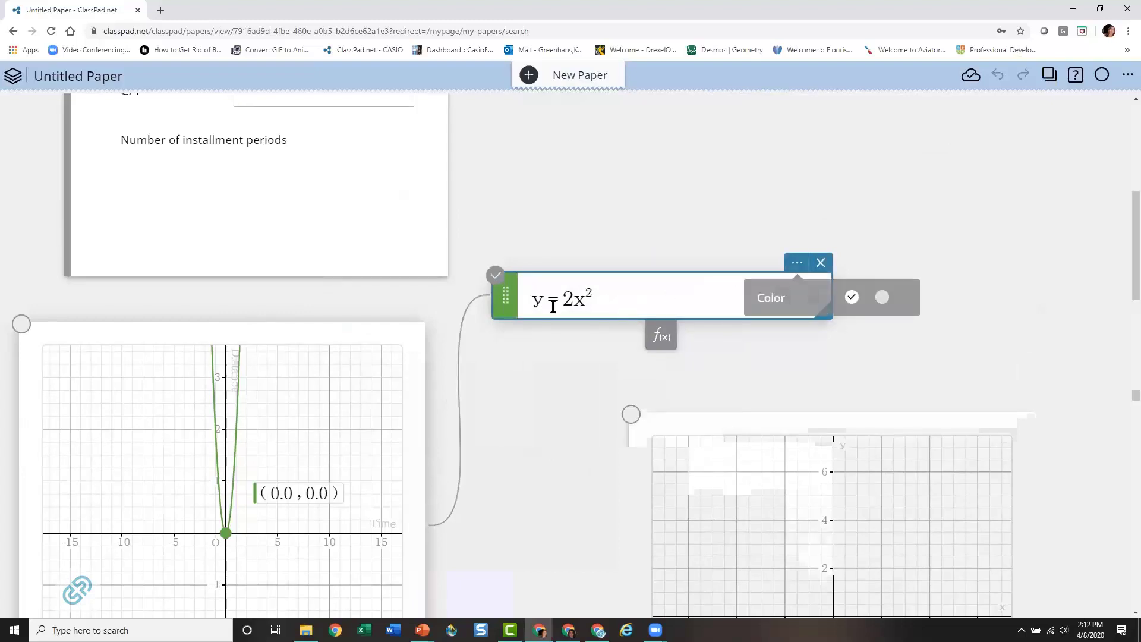
Step: Color the y = 2x² curve purple, try the dashed style on it, and set the line back to solid
left_click(507, 299)
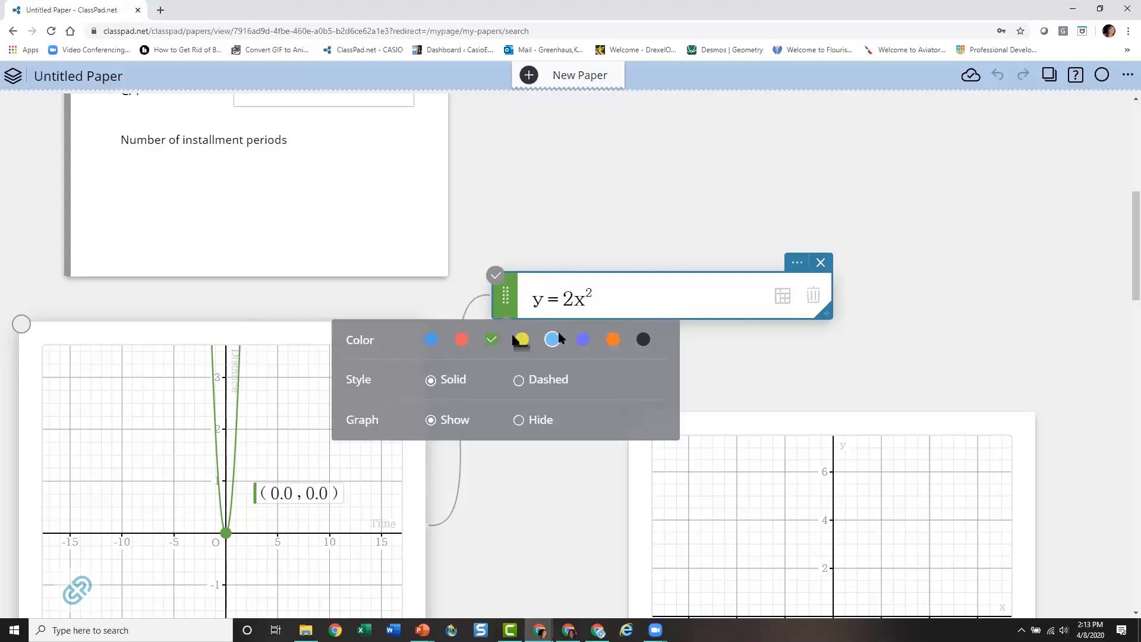
left_click(582, 339)
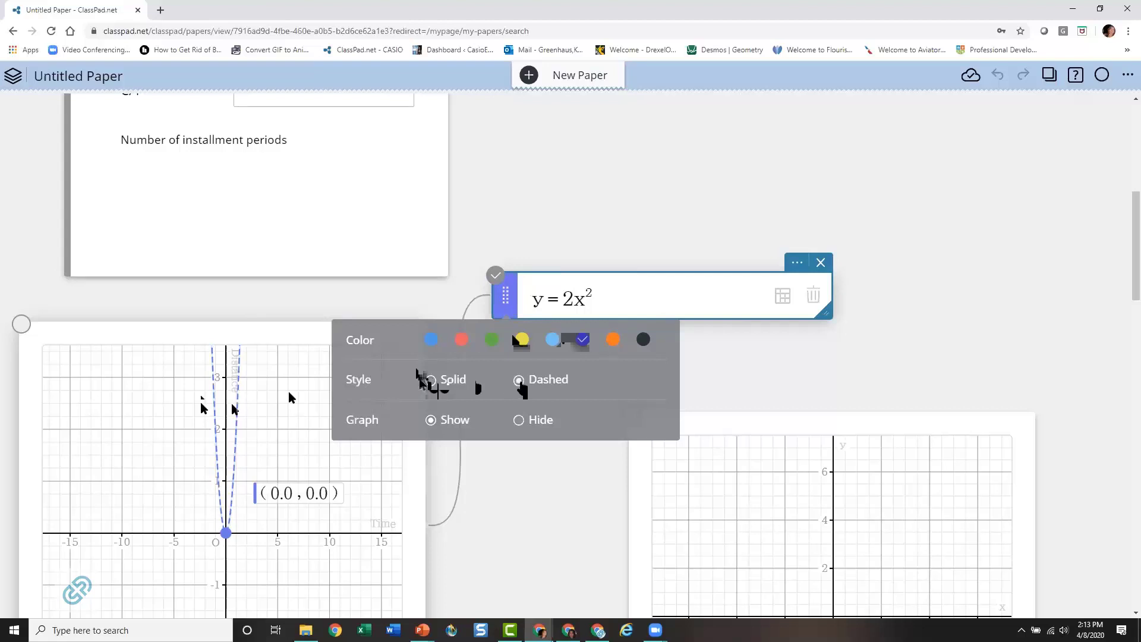
left_click(430, 381)
Step: Hide the y = 2x² graph, show it again, and recheck the note's options and the curve's formatting
left_click(511, 421)
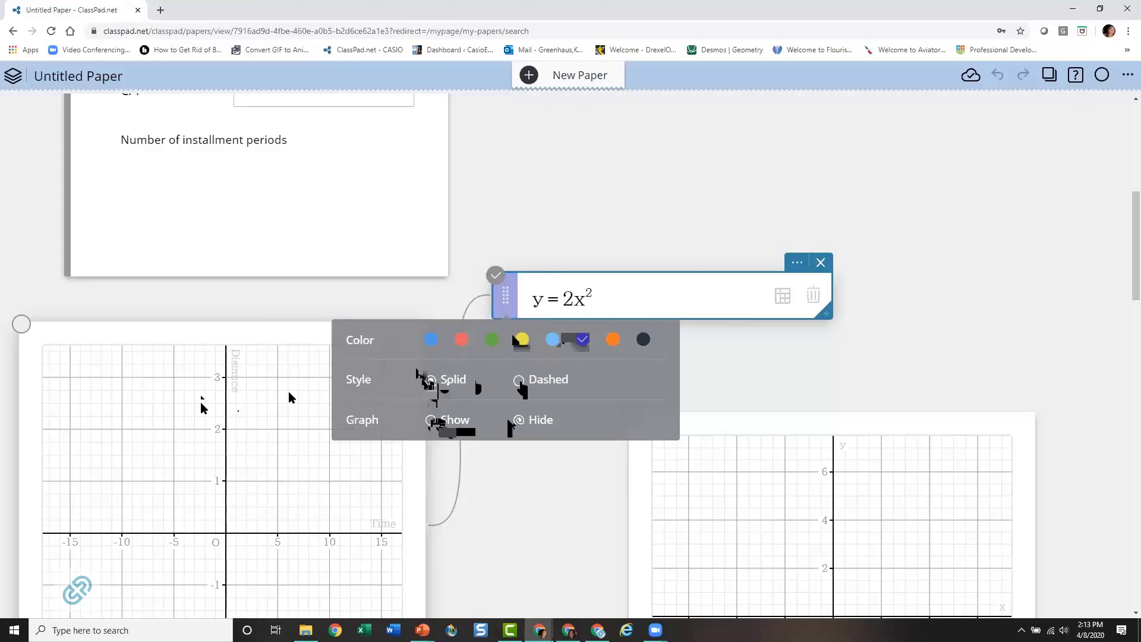
left_click(432, 421)
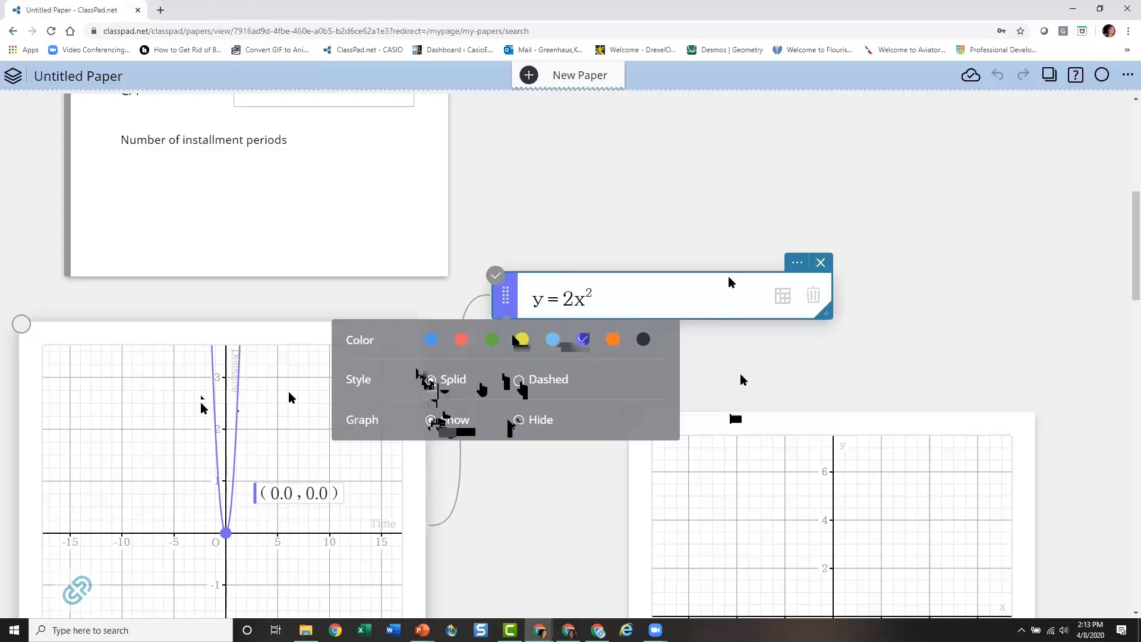
left_click(795, 263)
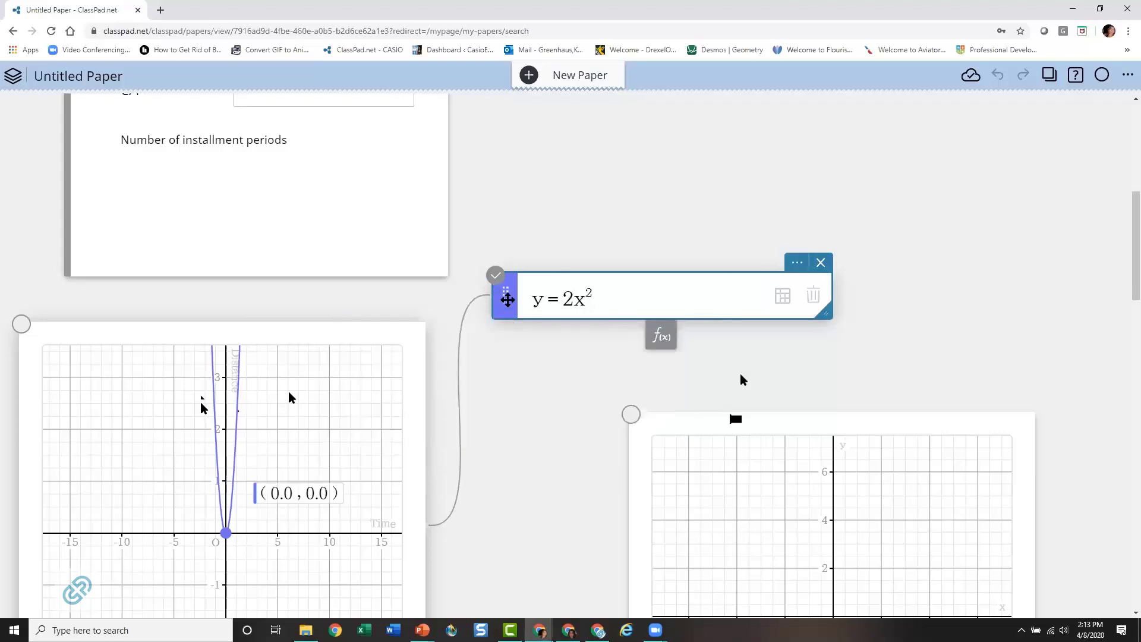
left_click(504, 298)
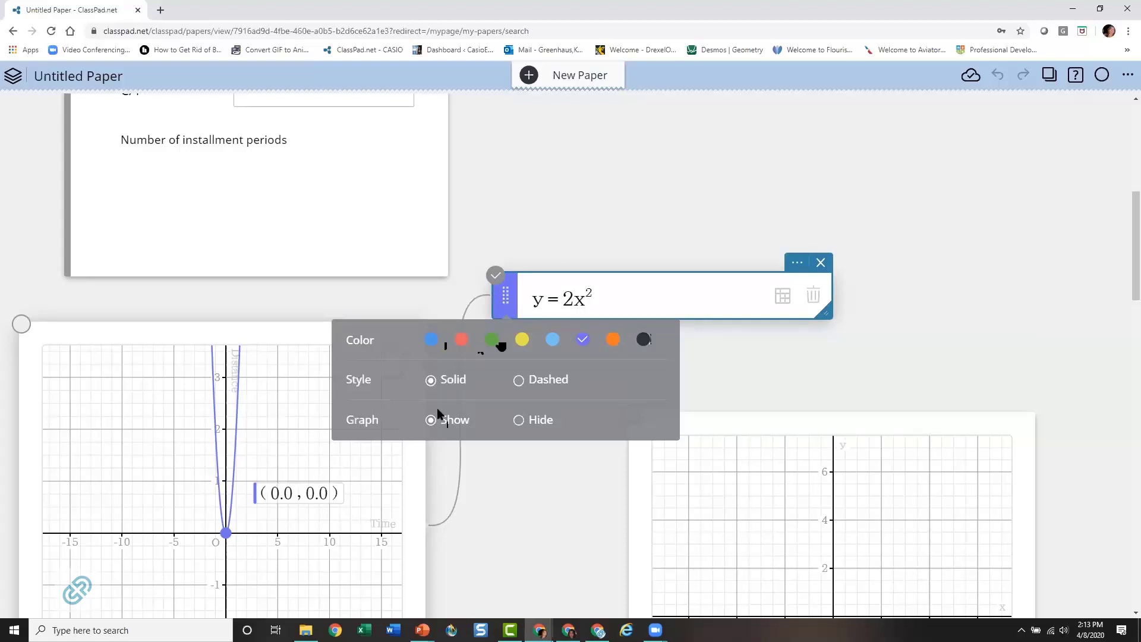
Step: Activate the selection tool in the isometric geometry note and look over the note's settings
scroll(486, 440, "down", 8)
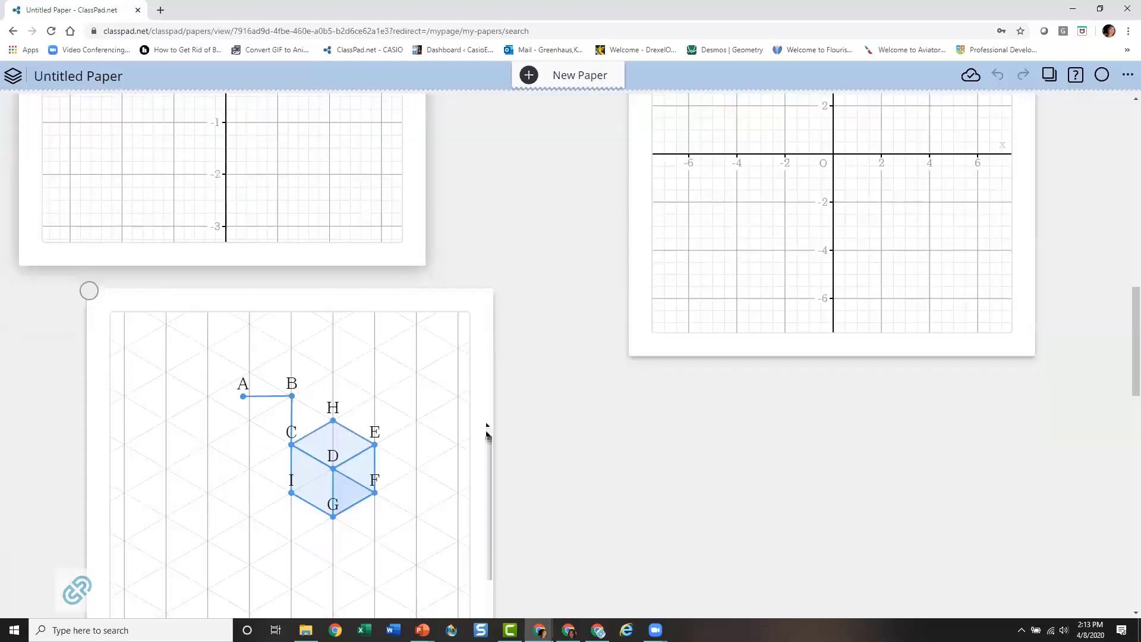
scroll(486, 430, "down", 2)
left_click(436, 227)
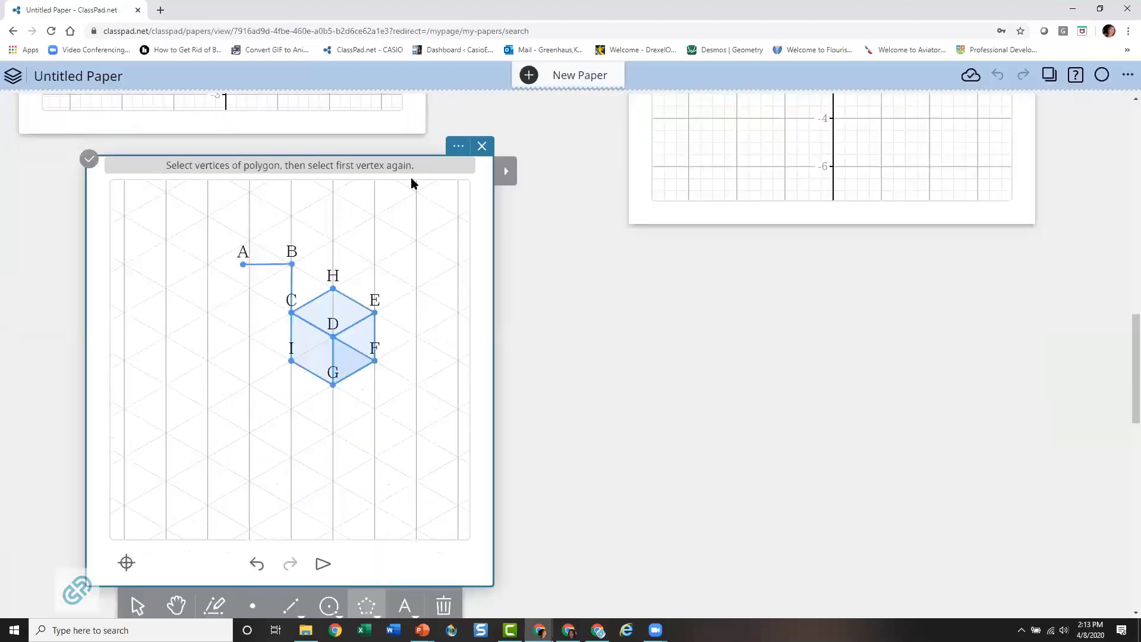
left_click(140, 607)
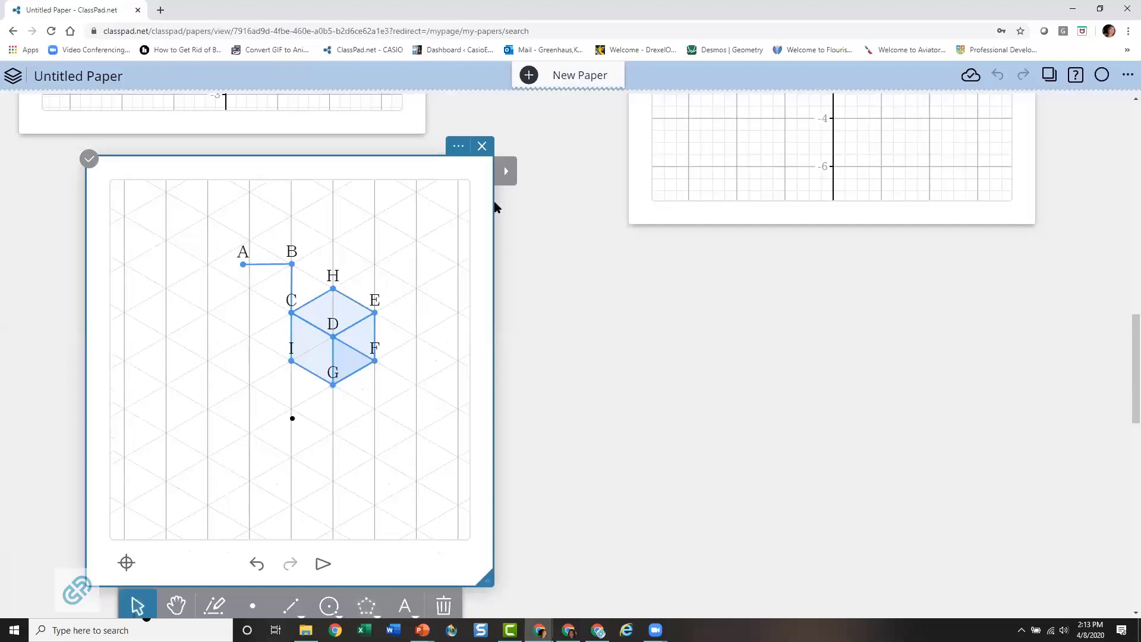
left_click(457, 146)
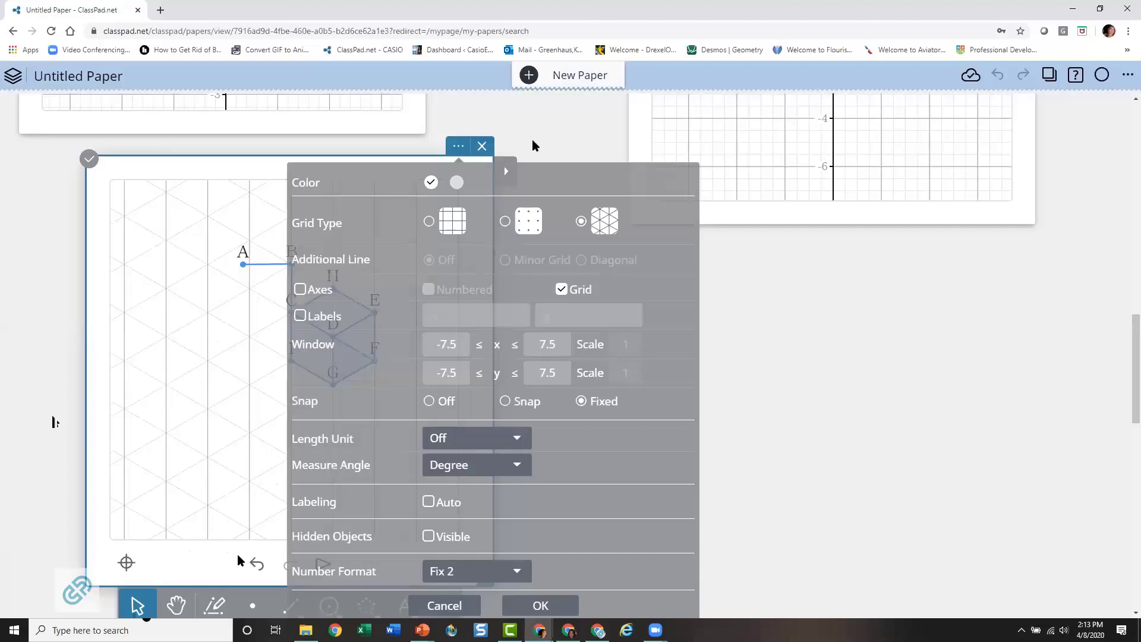
left_click(518, 152)
Step: Select the cube's top face and its edge HE, and examine their color, size, style and line decoration properties
left_click(504, 170)
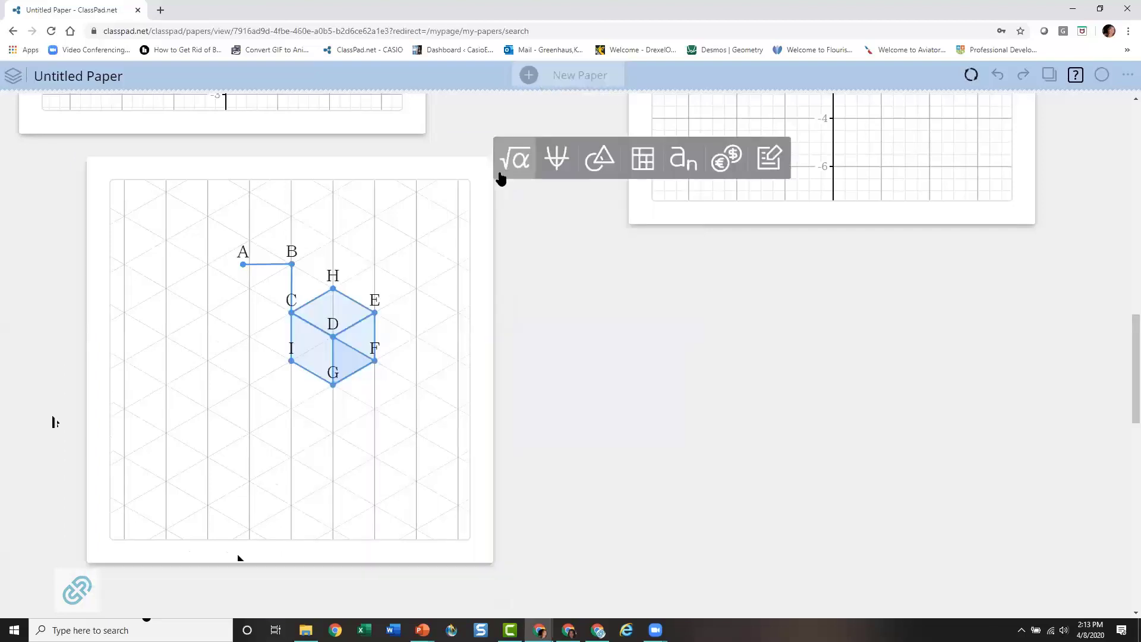
left_click(447, 187)
left_click(343, 312)
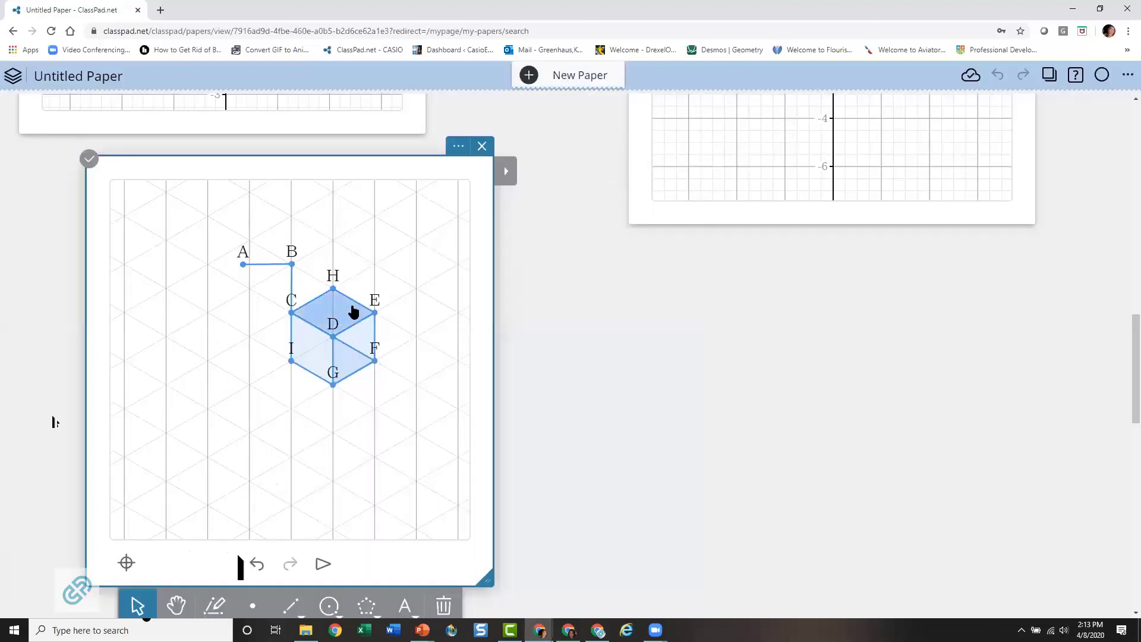
left_click(506, 174)
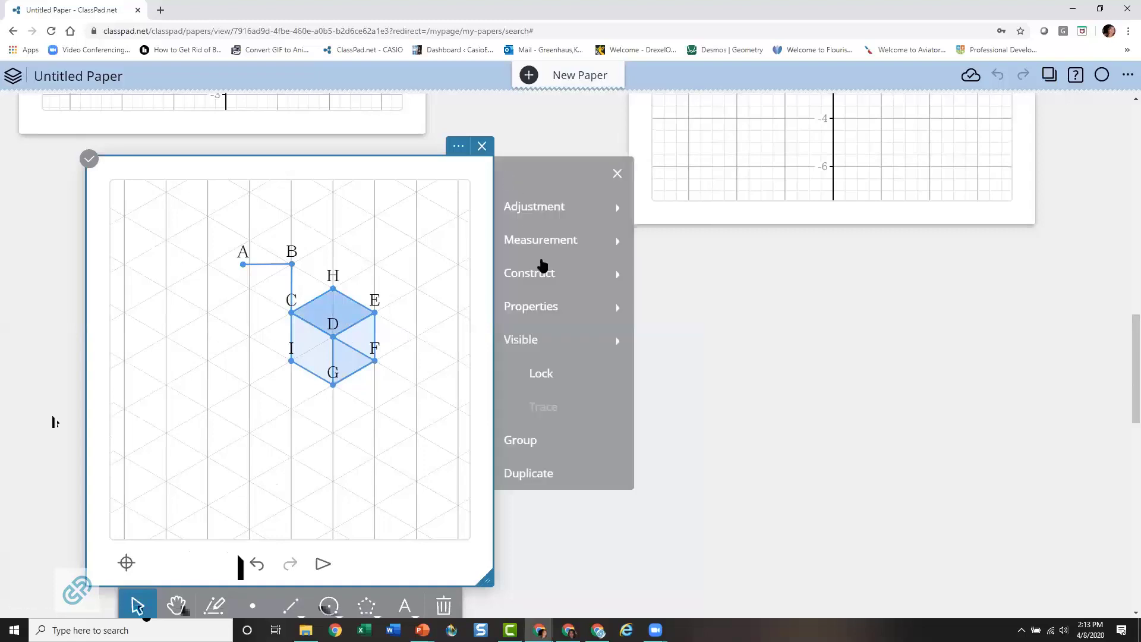
left_click(553, 312)
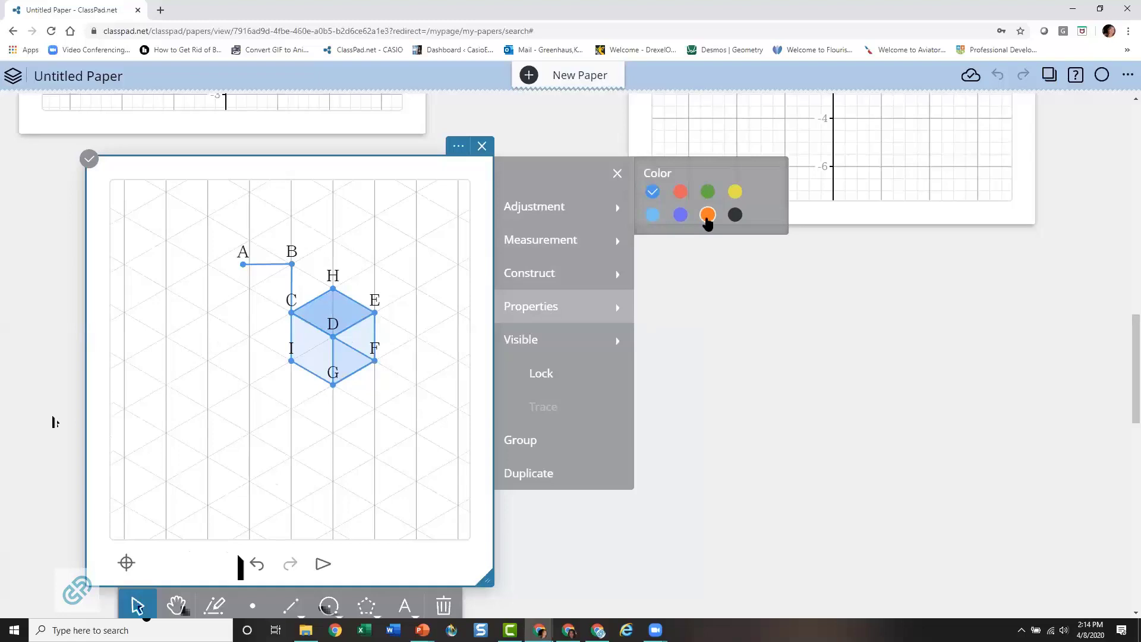
left_click(357, 302)
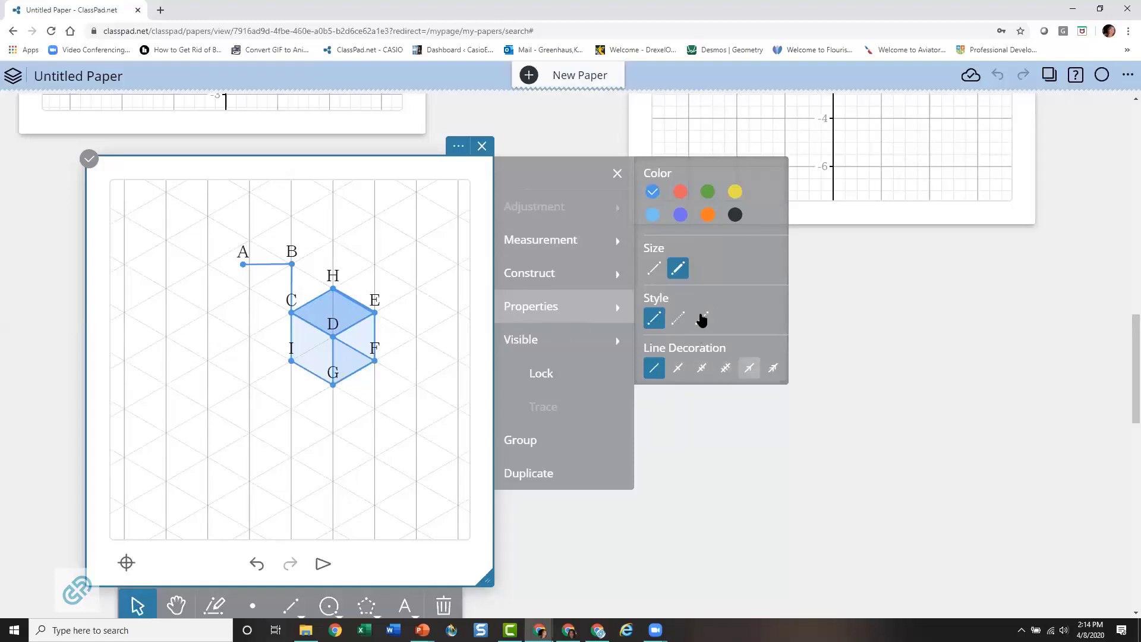
Step: Review the isometric geometry note's grid and display settings once more, close them, and pick segment AB
left_click(458, 146)
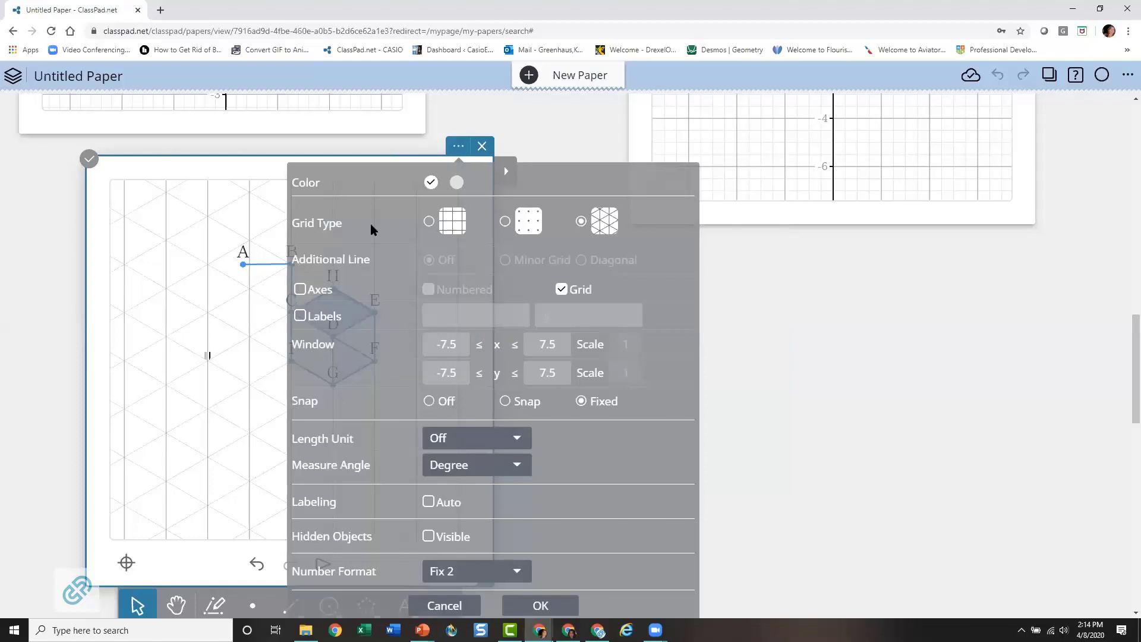
left_click(268, 267)
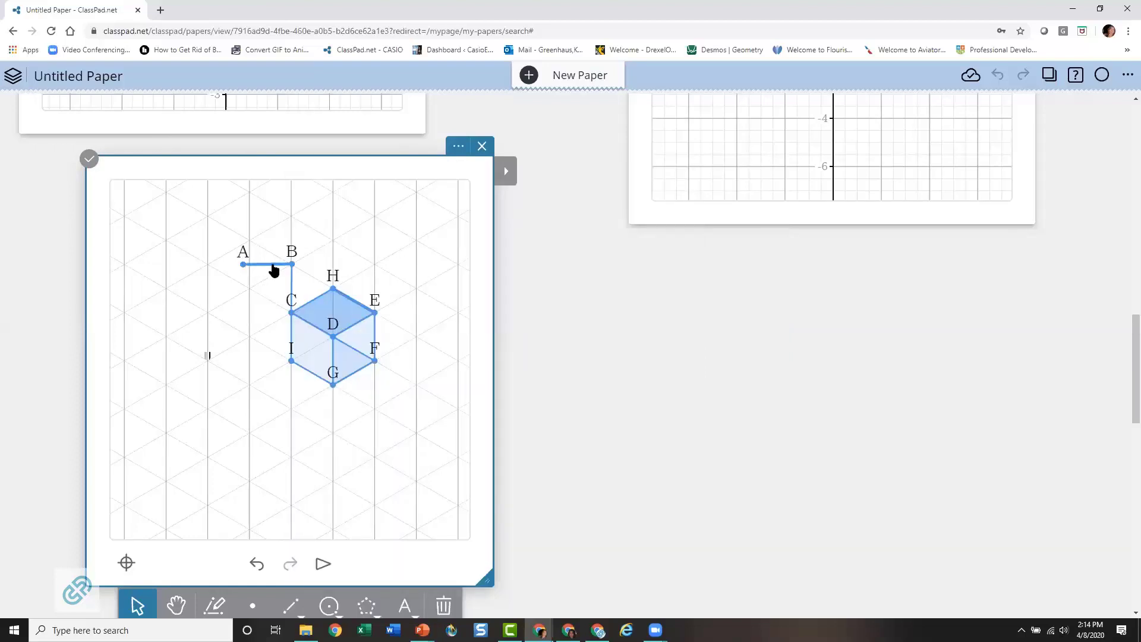
Step: Examine the property options of segment AB and point B, including line and point decoration, and close them
left_click(504, 170)
mouse_move(546, 306)
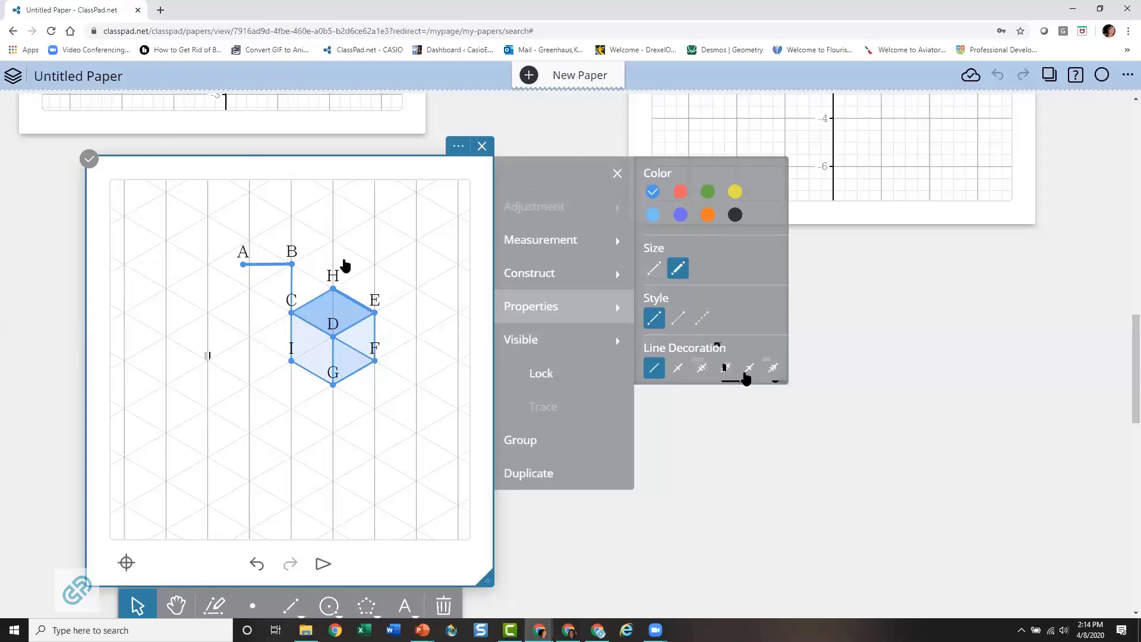
left_click(292, 265)
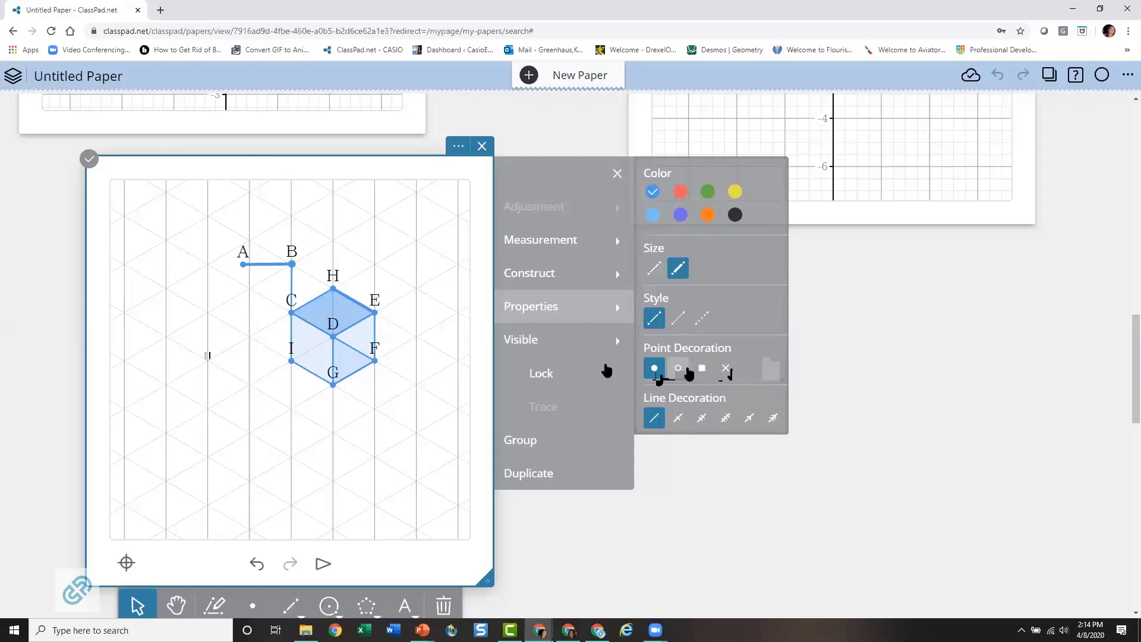
left_click(846, 362)
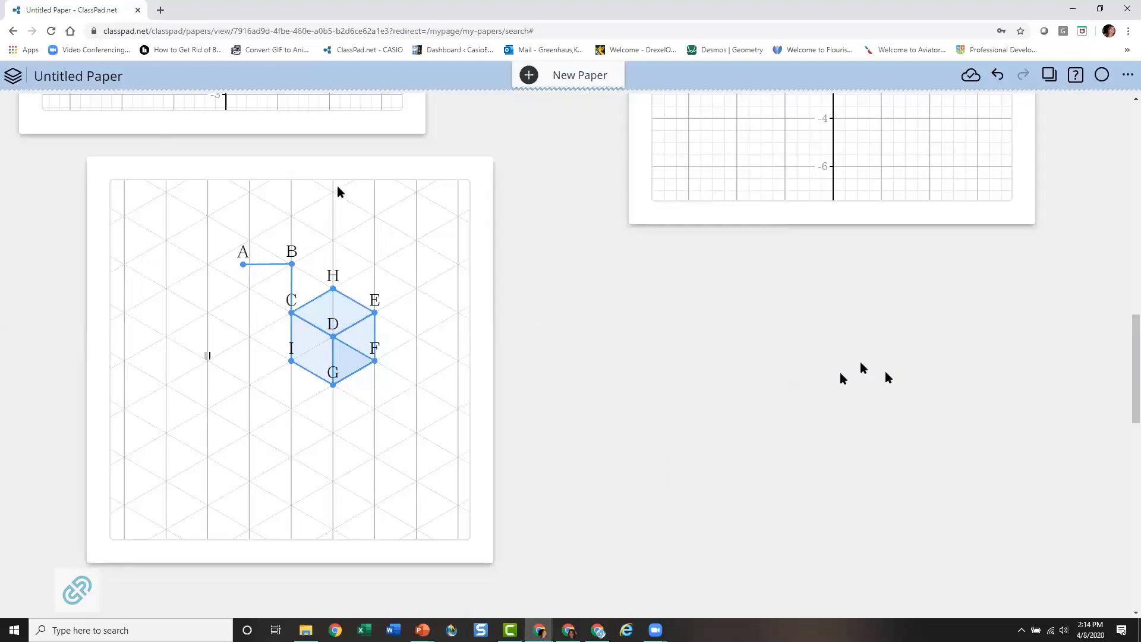
Step: Add a statistics table note to the empty area beside the isometric geometry note
scroll(636, 297, "down", 2)
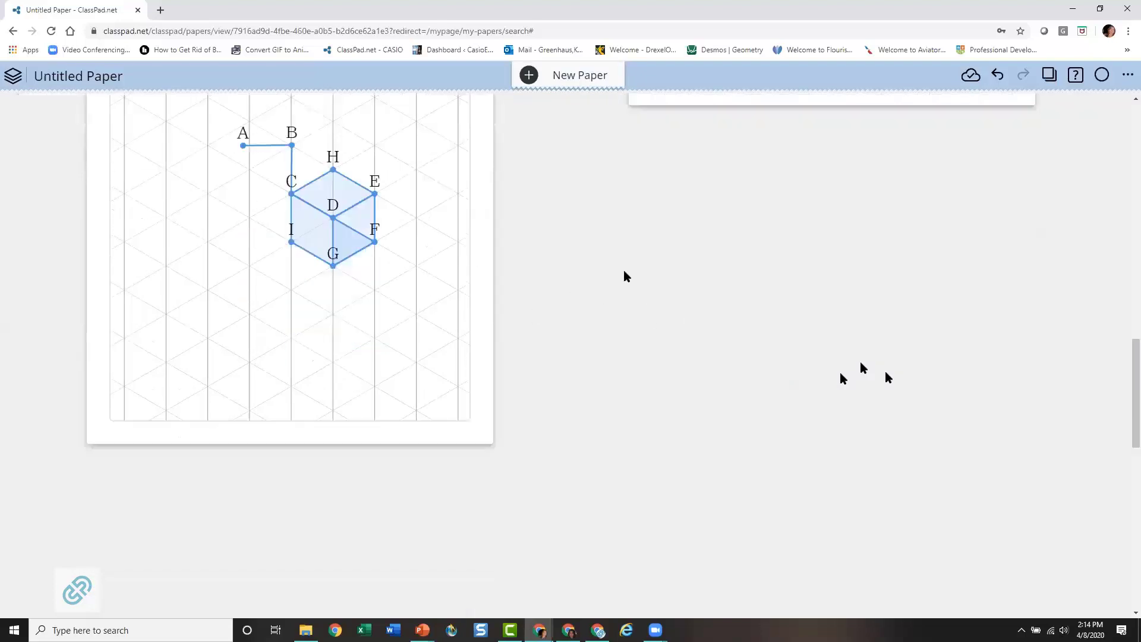
left_click(601, 227)
left_click(736, 195)
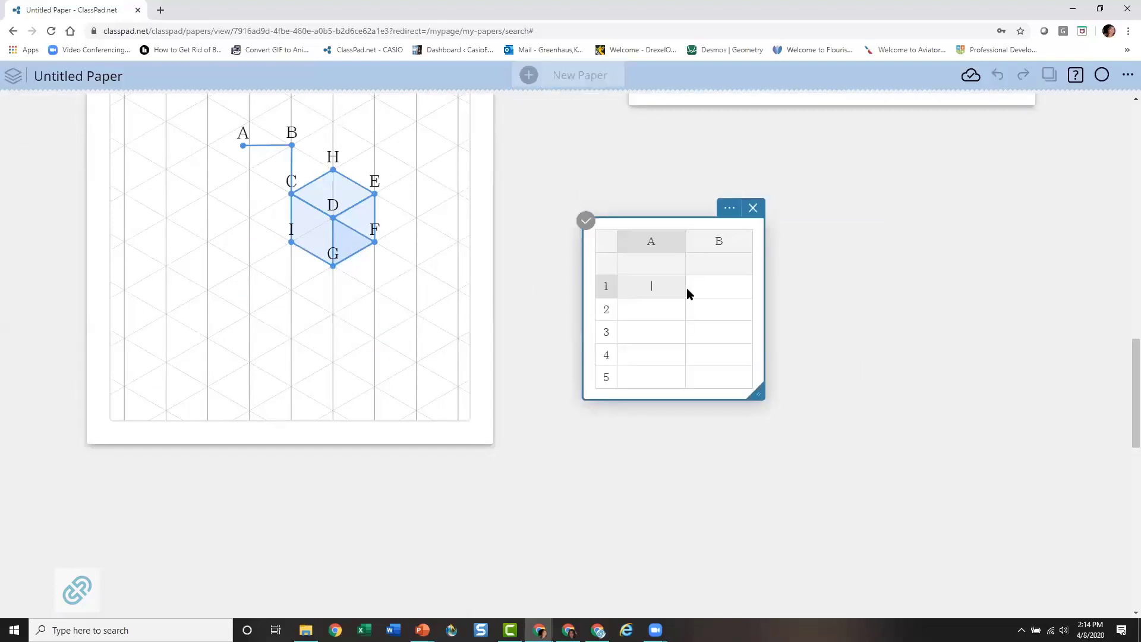
Step: Enter the values 1, 2, 3, 4 and 5 in rows 1 to 5 of column A
type("1")
key("Return")
type("2")
key("Return")
type("3")
key("Return")
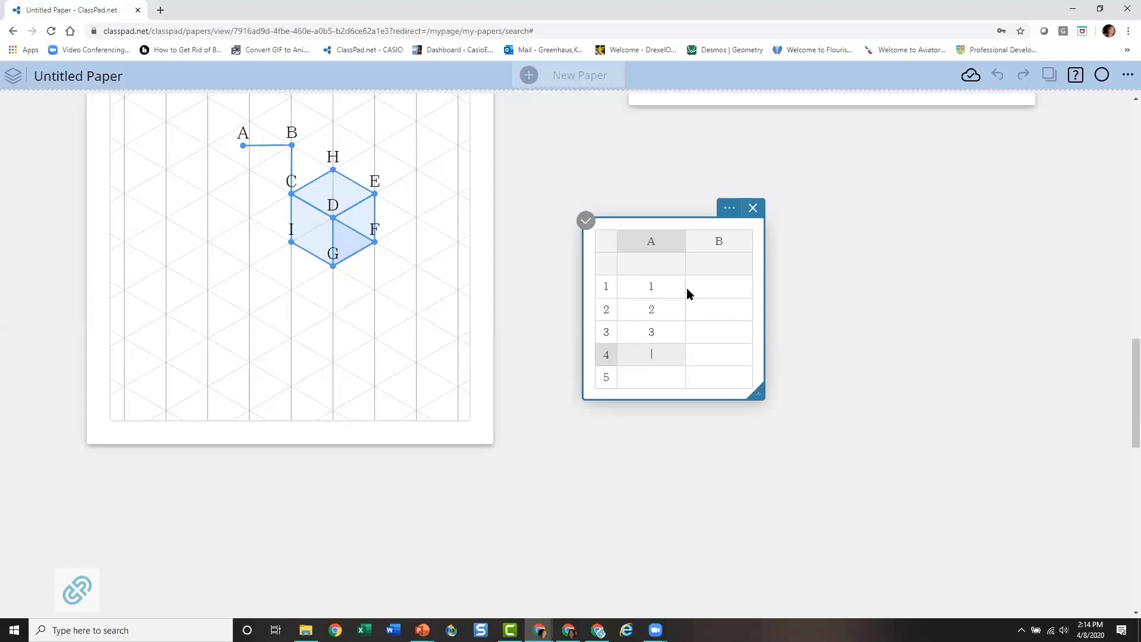
type("4")
key("Return")
type("5")
key("Return")
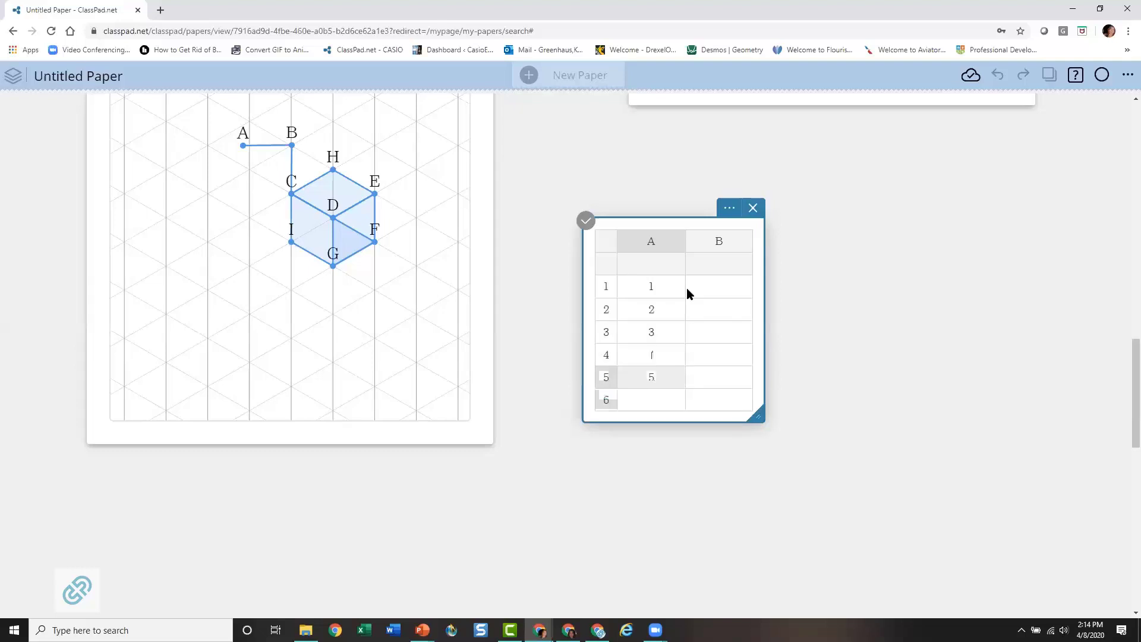
Step: Move the table note slightly closer to the geometry note and compare its options with and without column A selected
left_click(727, 207)
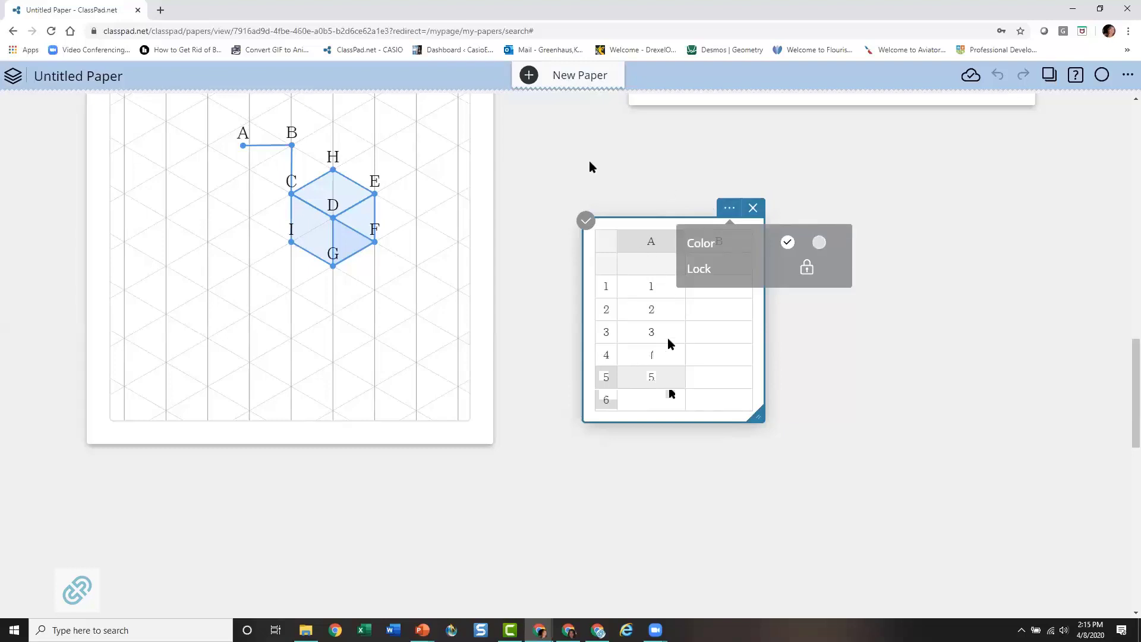
left_click_drag(637, 224, 550, 195)
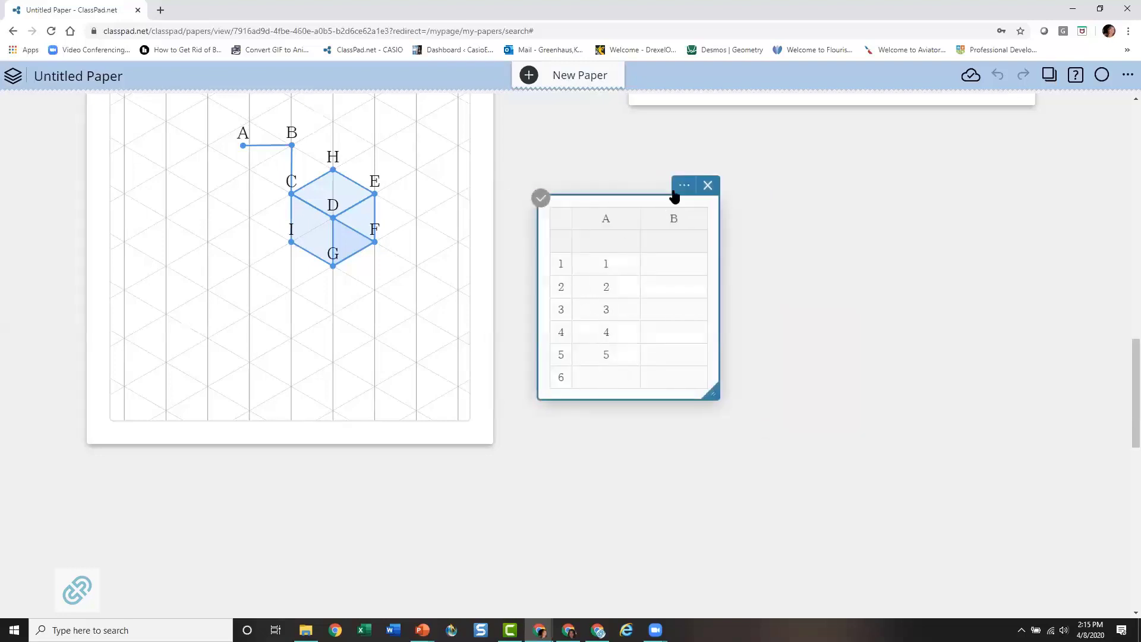
left_click(684, 187)
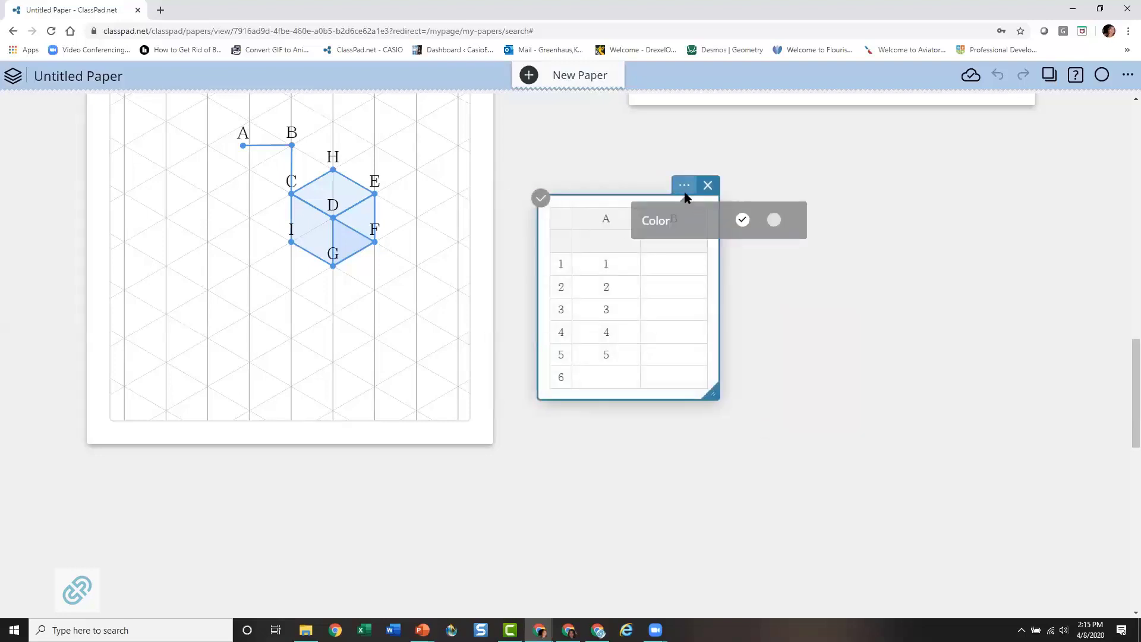
left_click(614, 224)
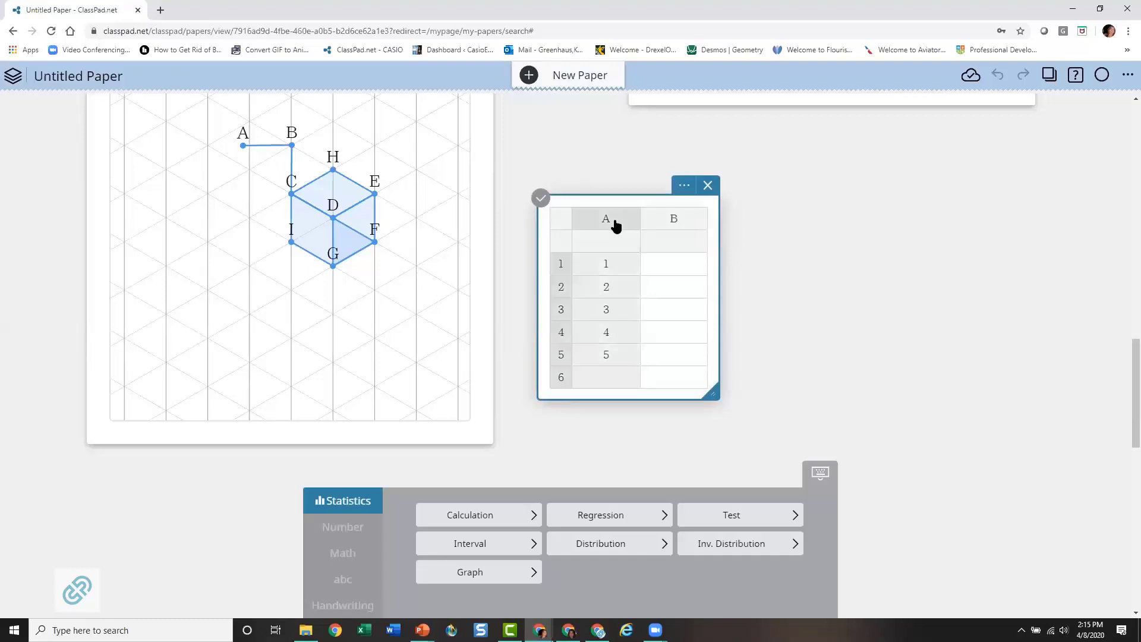
left_click(685, 184)
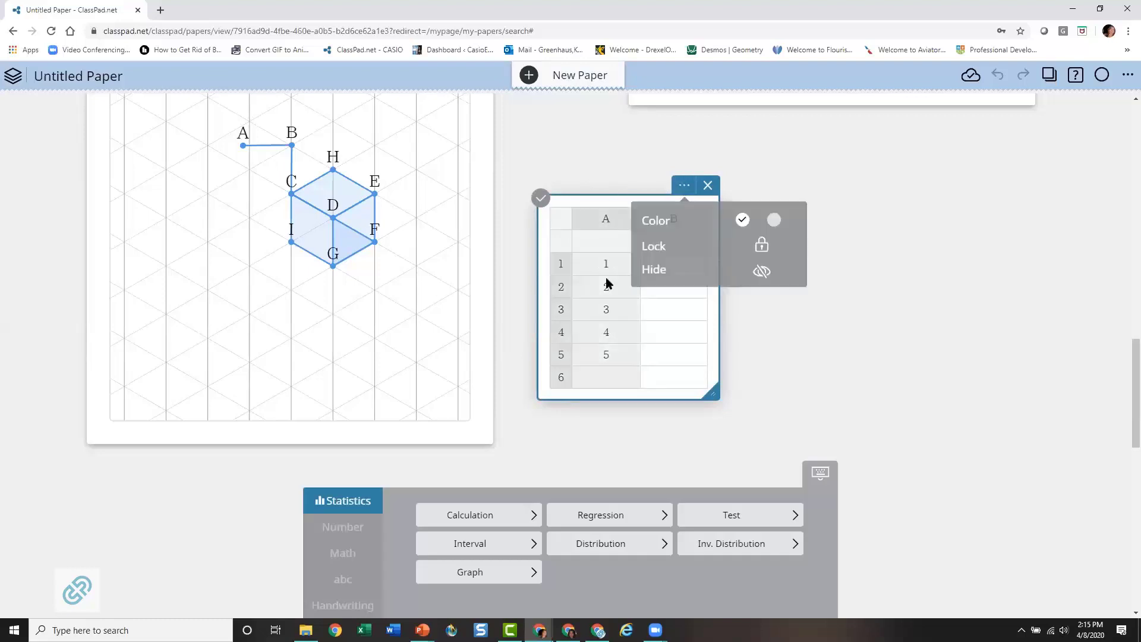
left_click(615, 144)
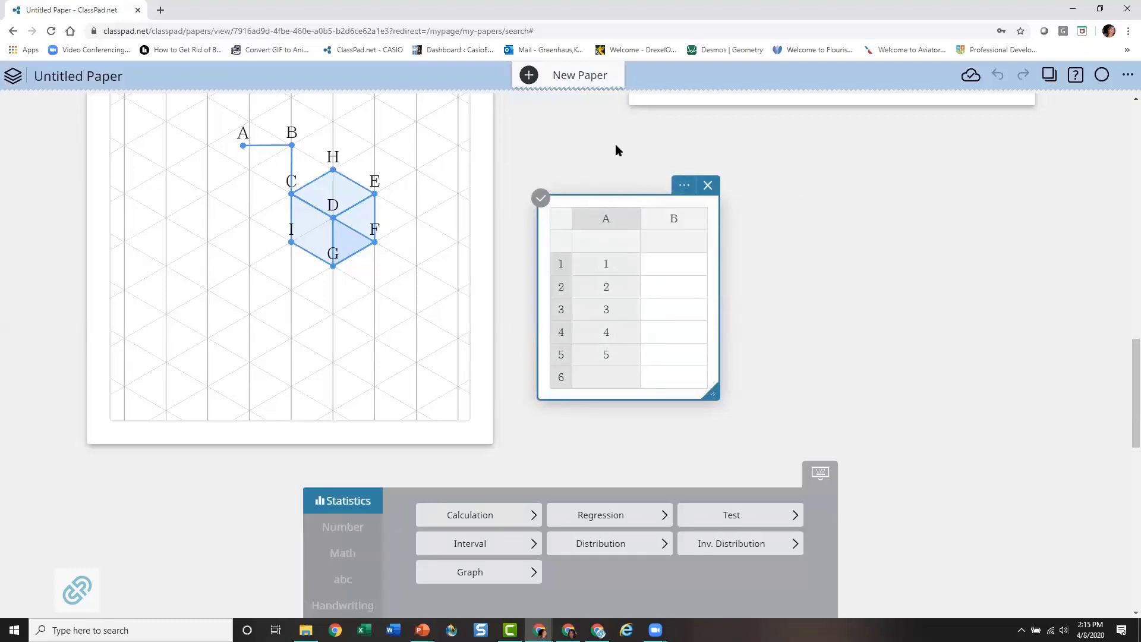
left_click(668, 202)
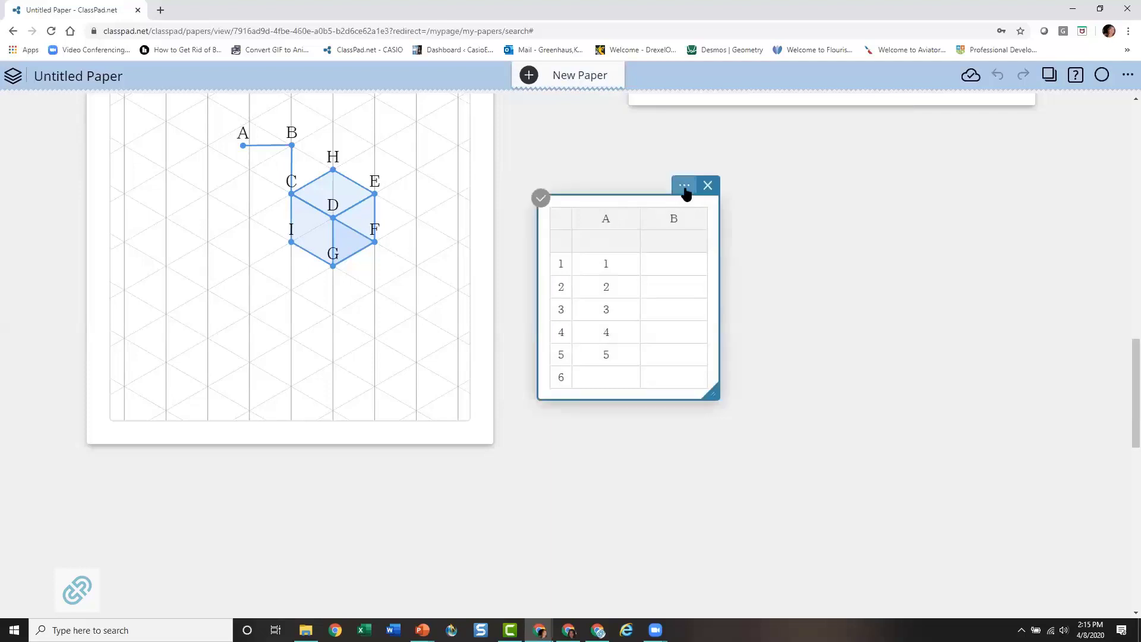
left_click(684, 188)
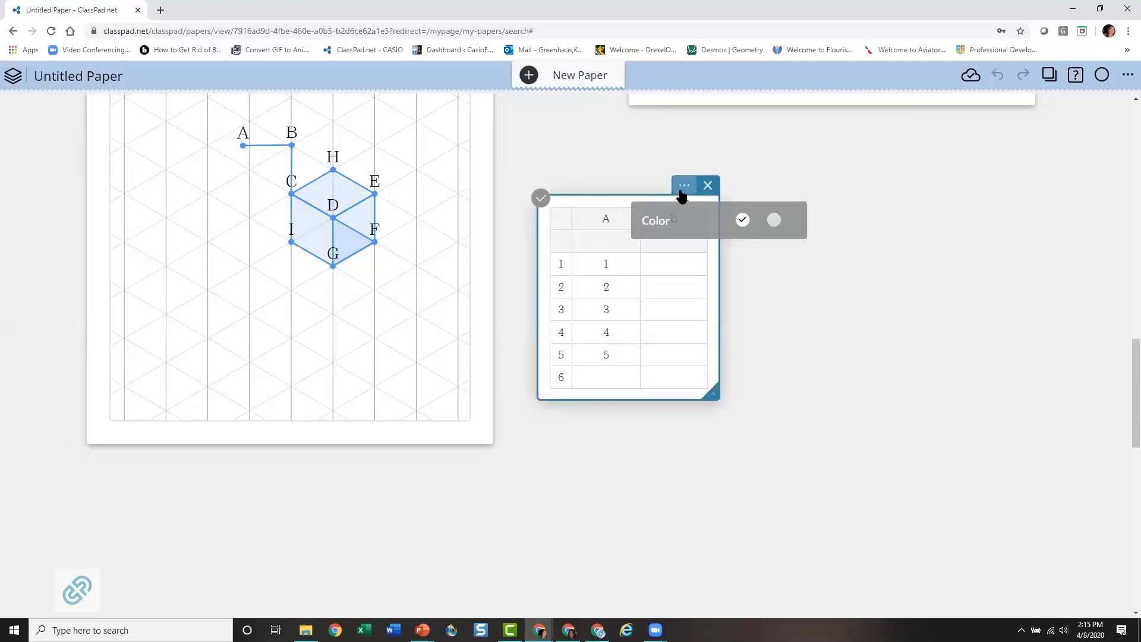
Step: Lock column A of the table and test the lock on one of its cells
left_click(604, 226)
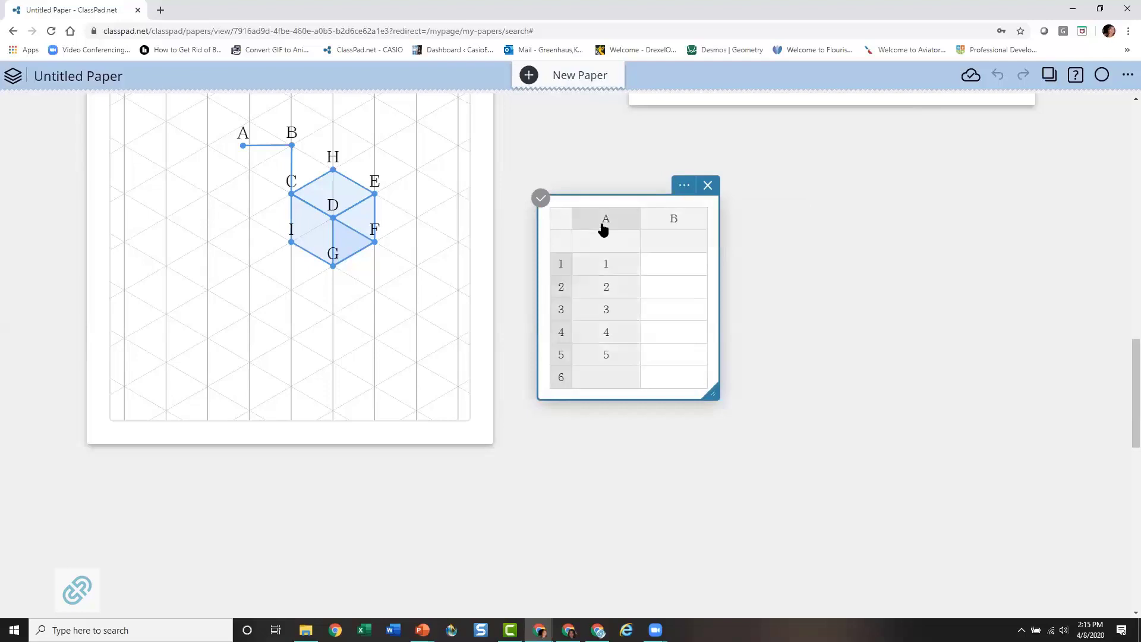
left_click(684, 185)
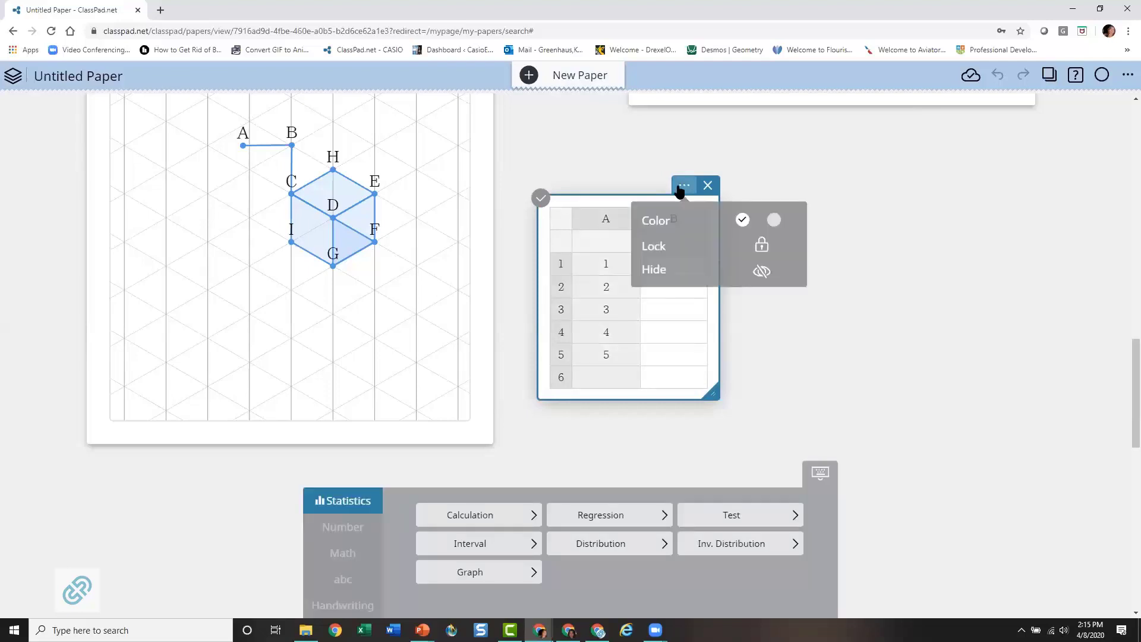
left_click(762, 245)
left_click(580, 203)
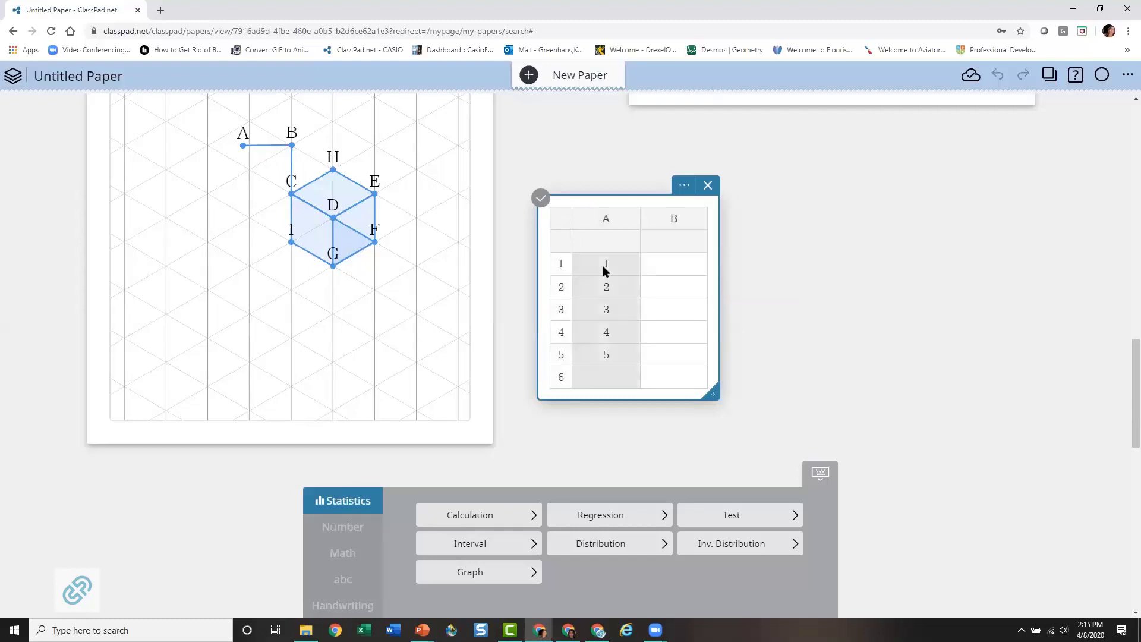
left_click(610, 279)
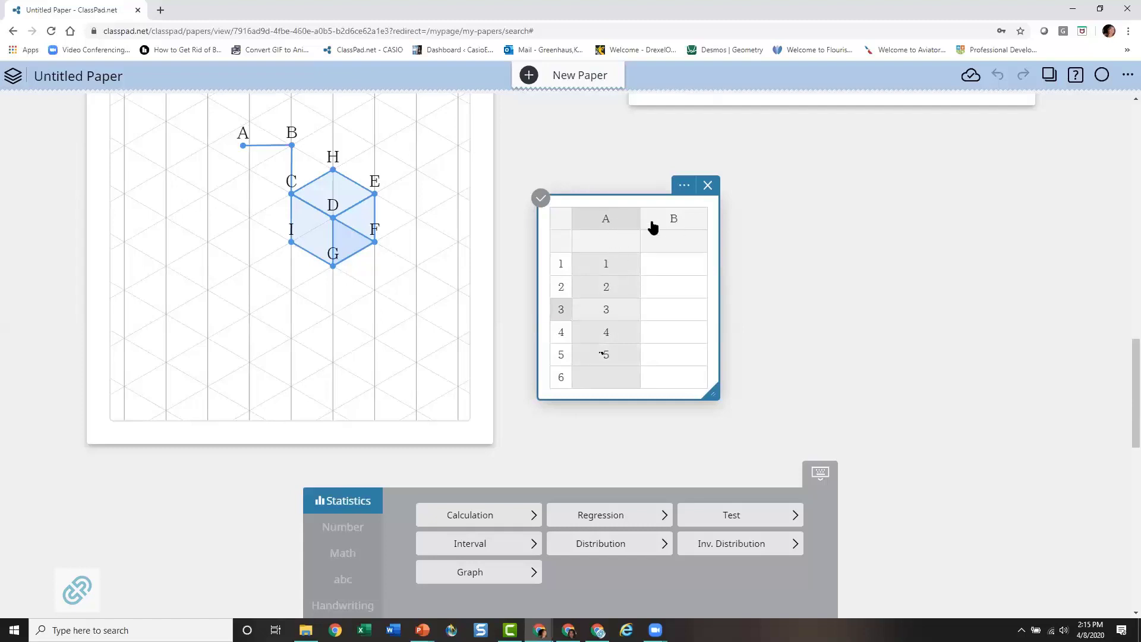
Step: Unlock column A of the table and deselect the note
left_click(618, 221)
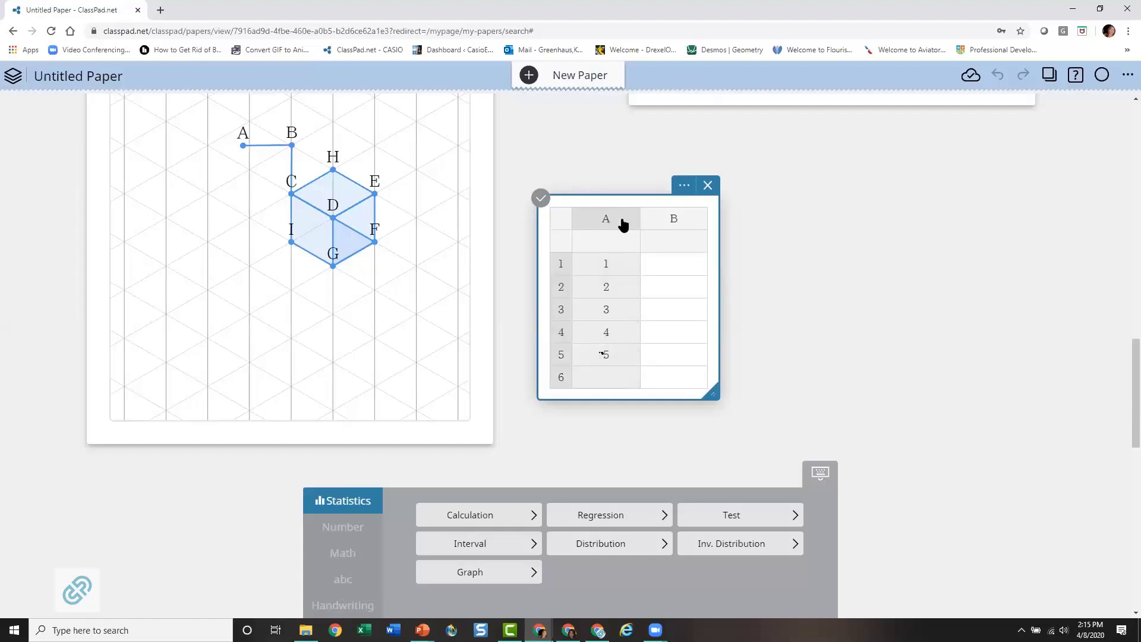
left_click(685, 185)
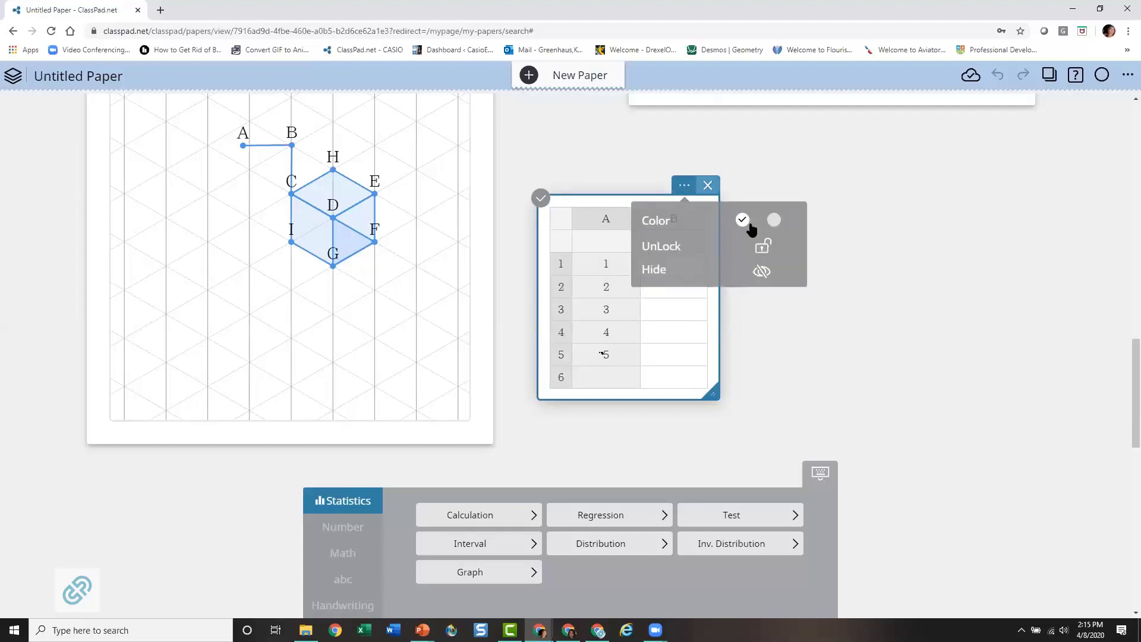
left_click(763, 249)
left_click(932, 268)
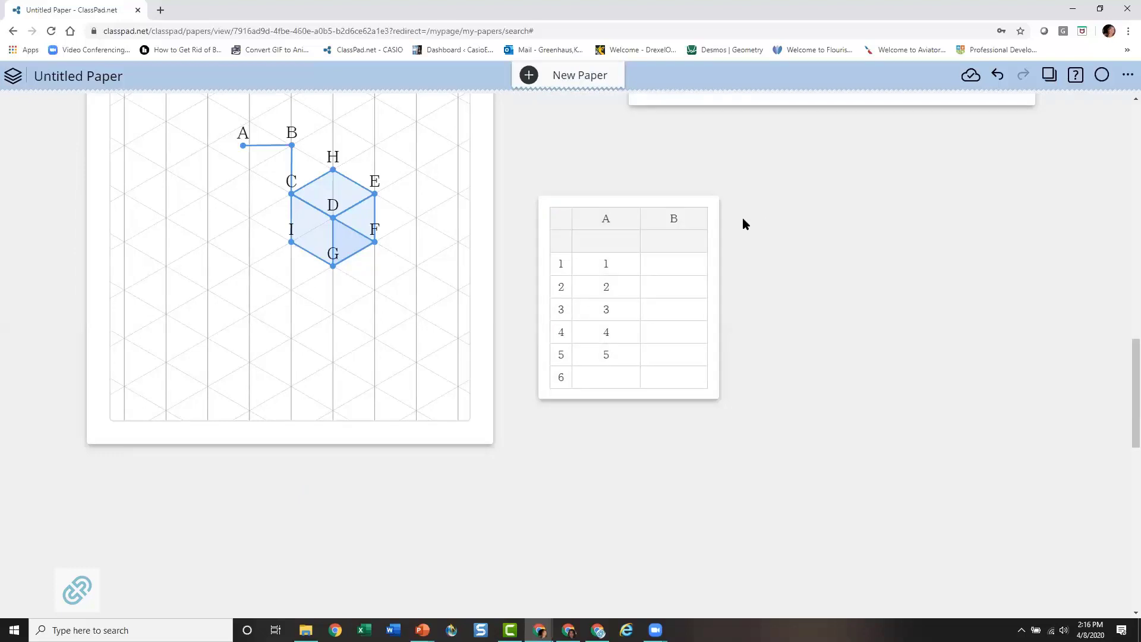
Step: Hide column A of the statistics table
left_click(604, 221)
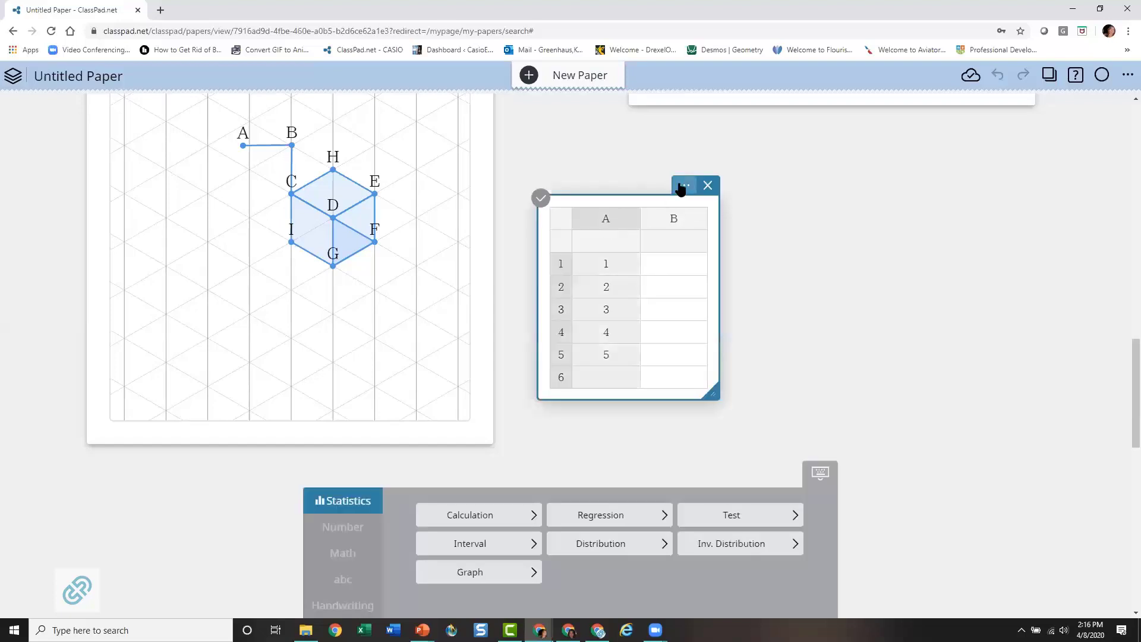
left_click(684, 184)
left_click(762, 272)
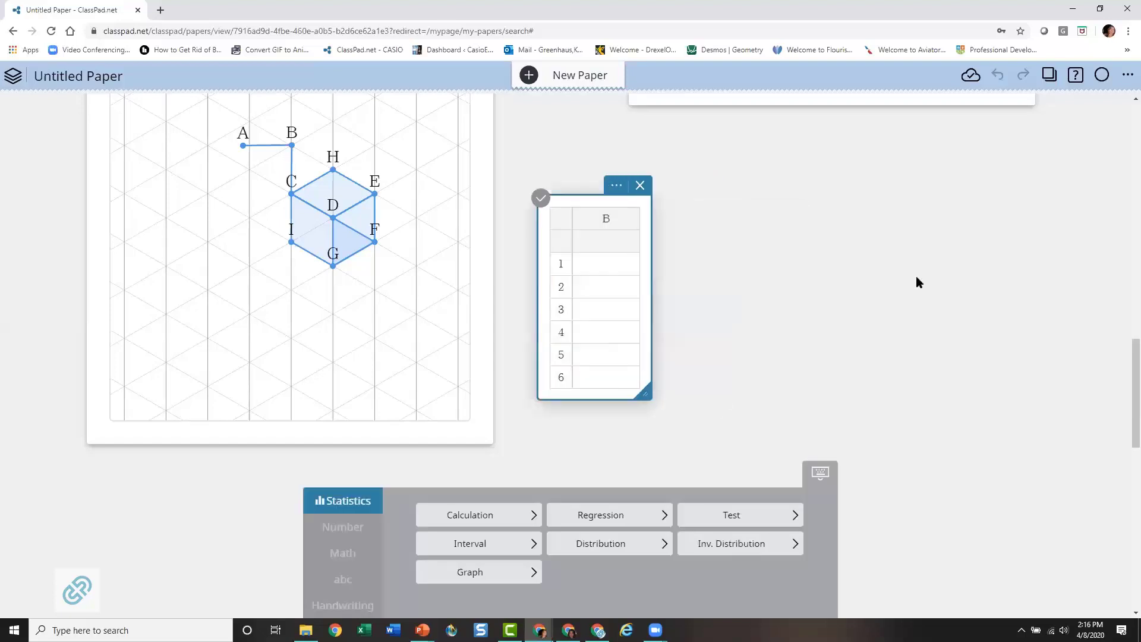
Step: Show the hidden column A again using the options of column B, and deselect the table note
left_click(616, 187)
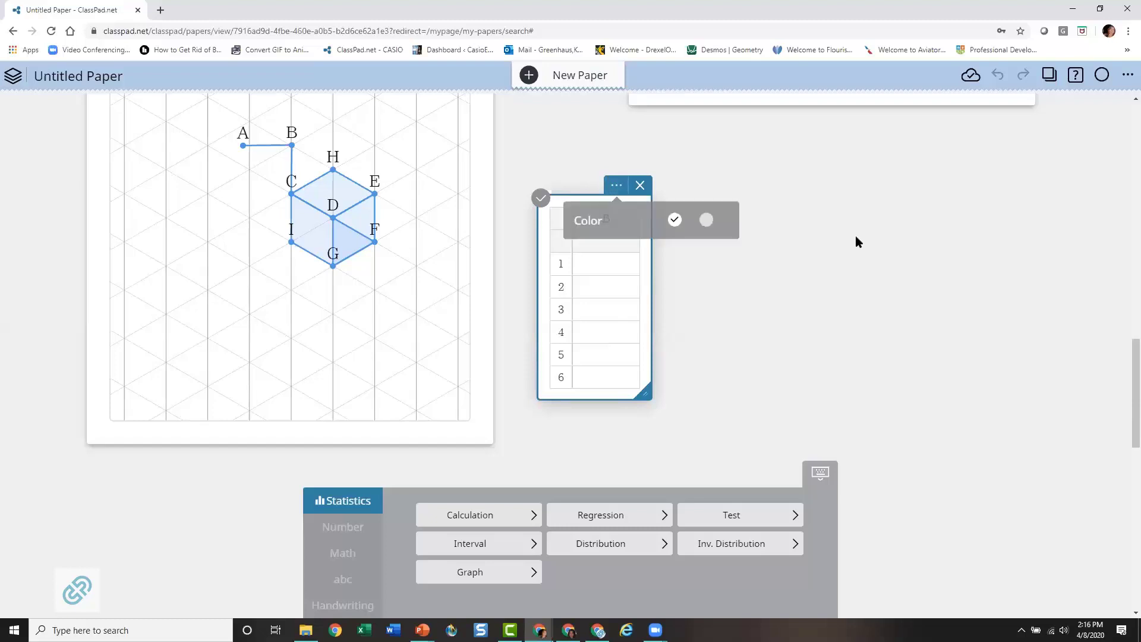
left_click_drag(647, 394, 807, 396)
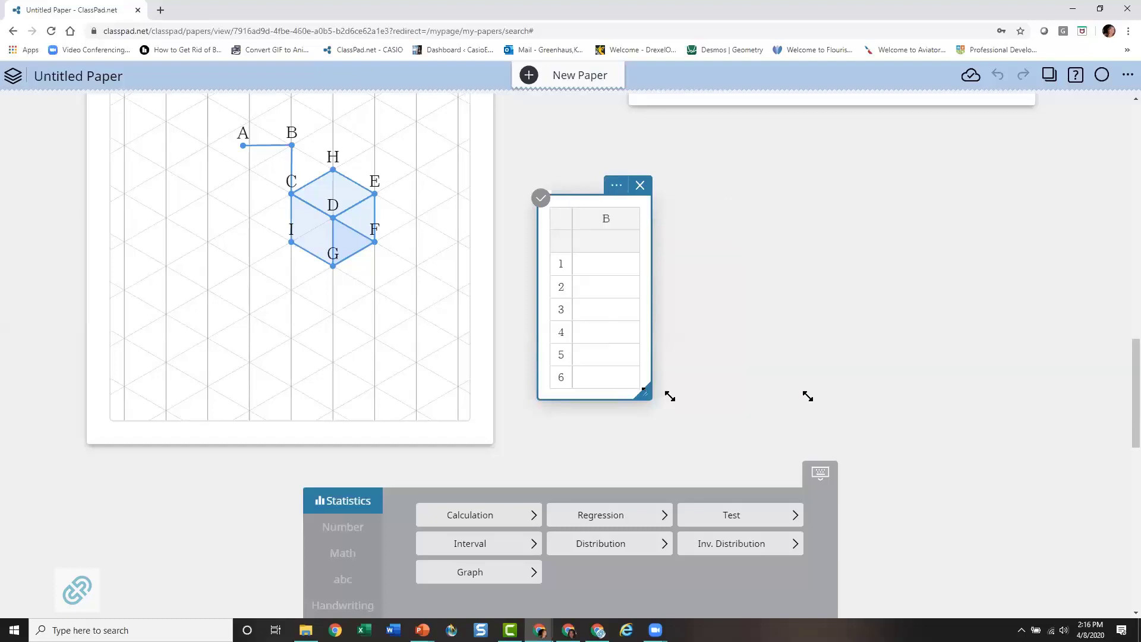
left_click(616, 185)
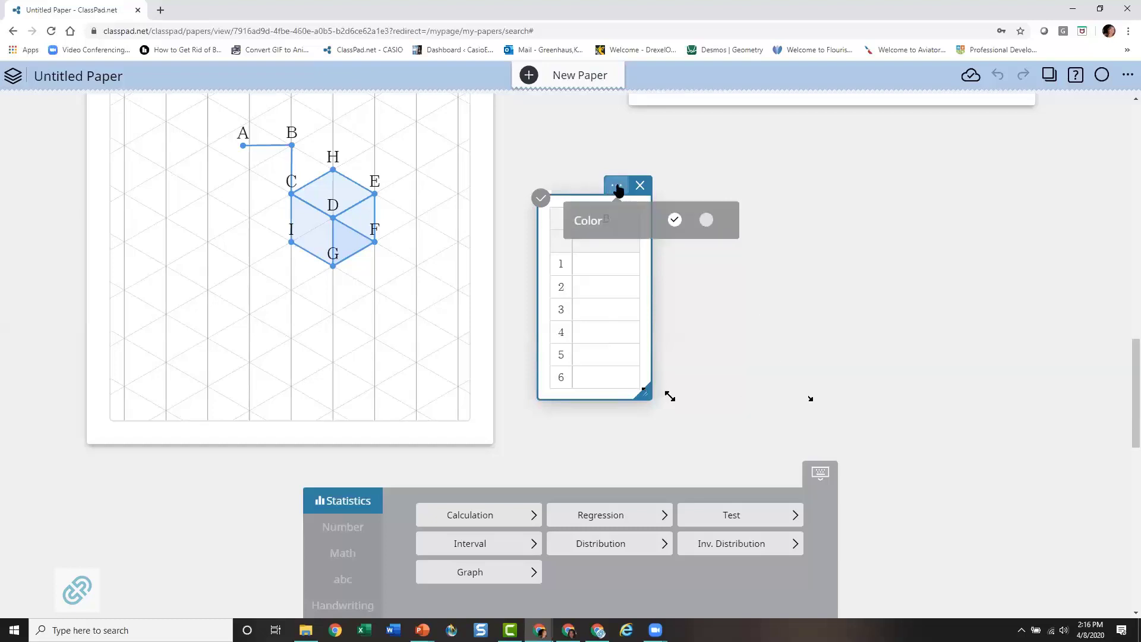
left_click(601, 214)
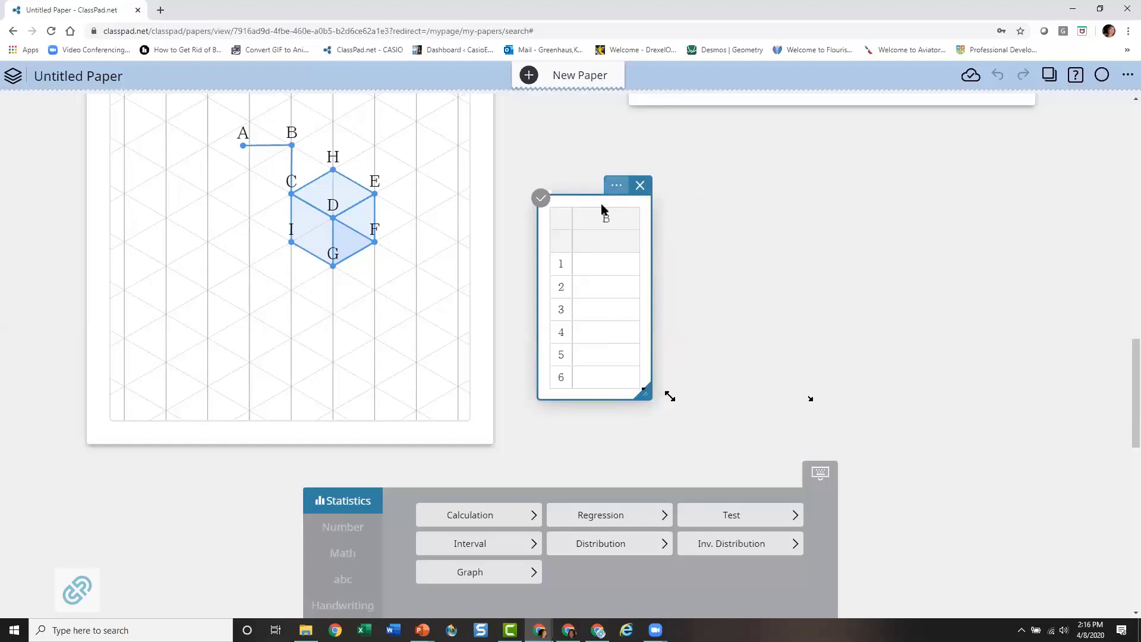
left_click(616, 188)
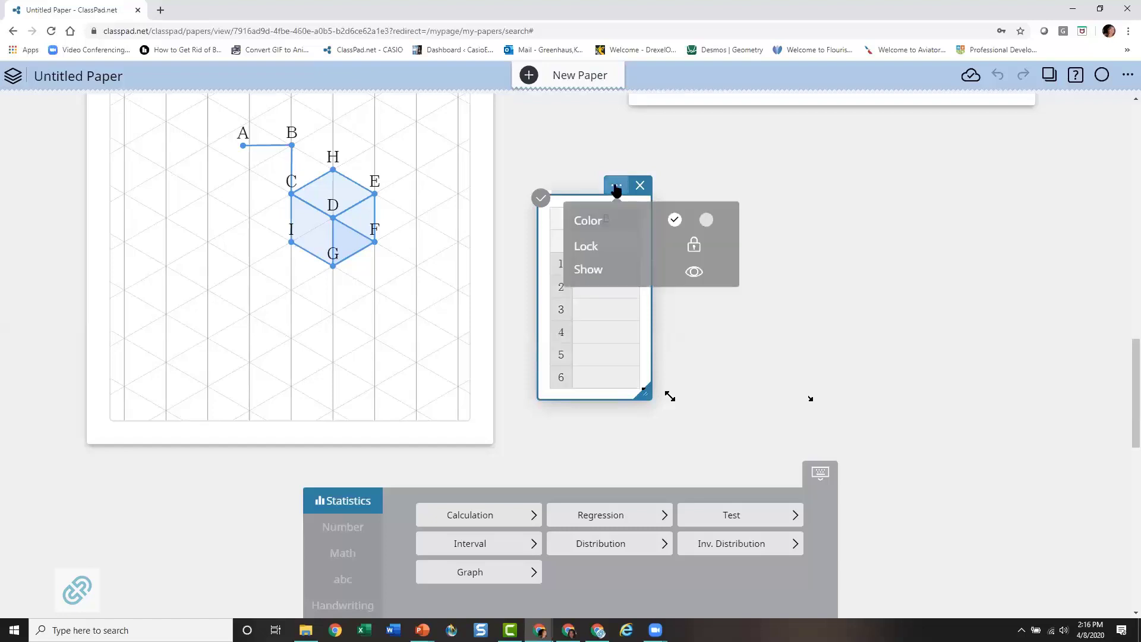
left_click(694, 272)
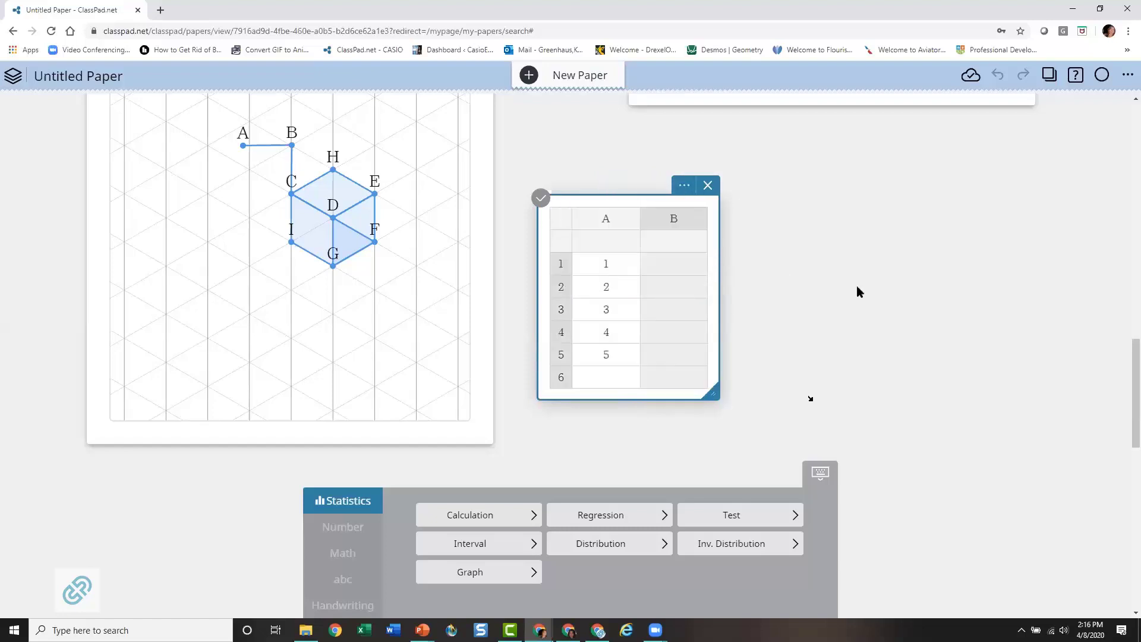
left_click(860, 255)
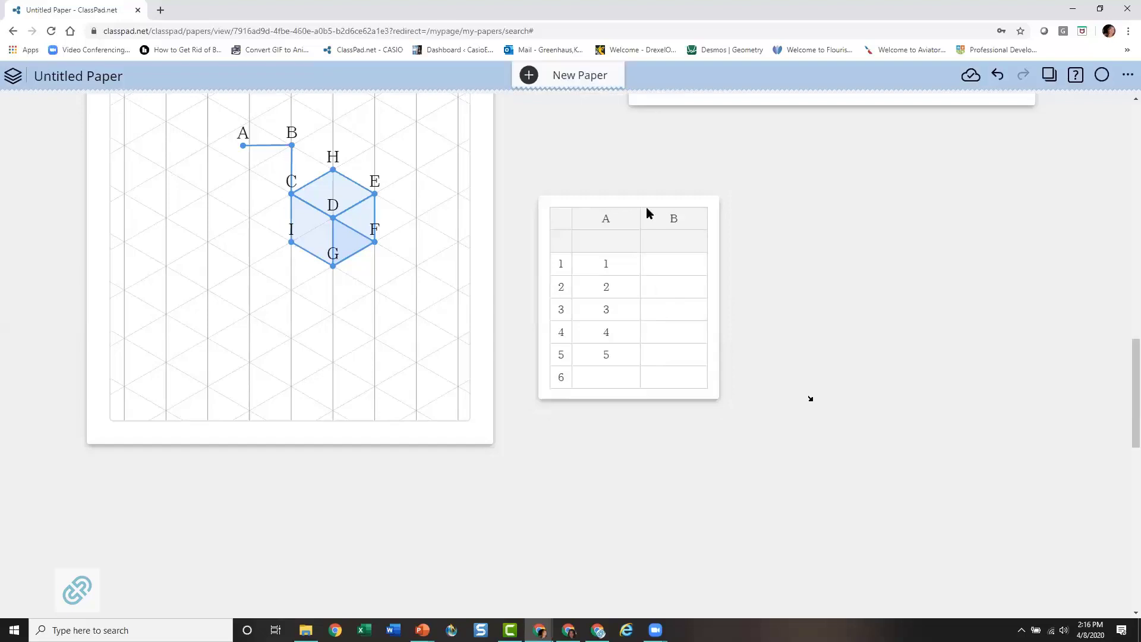
Step: Select columns B and A of the table in turn to compare their selection
left_click(677, 222)
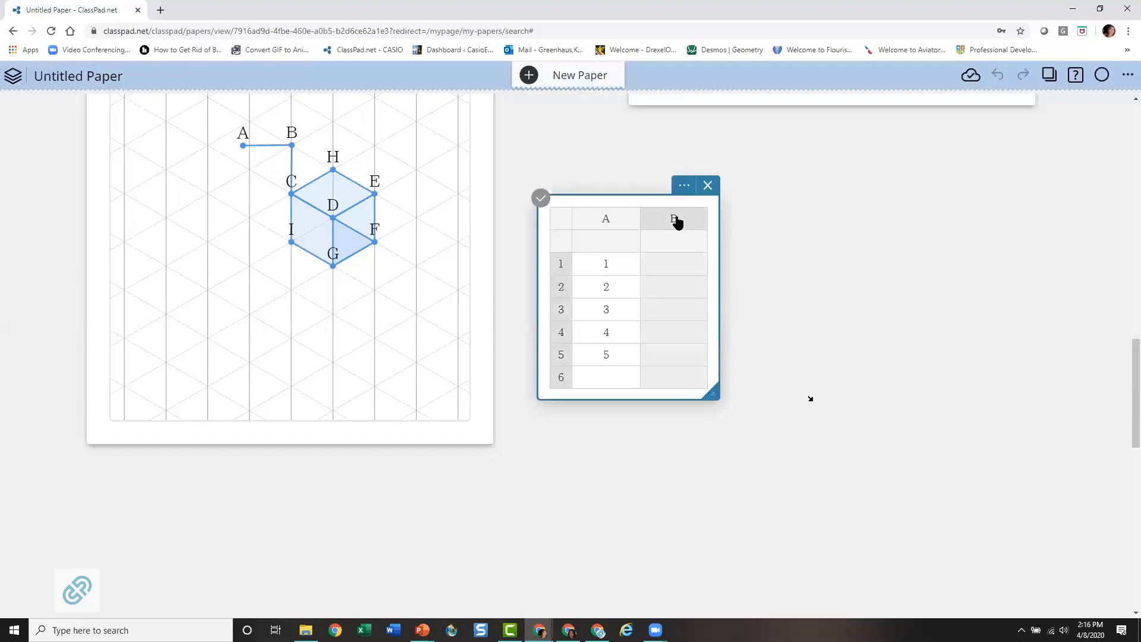
left_click(628, 218)
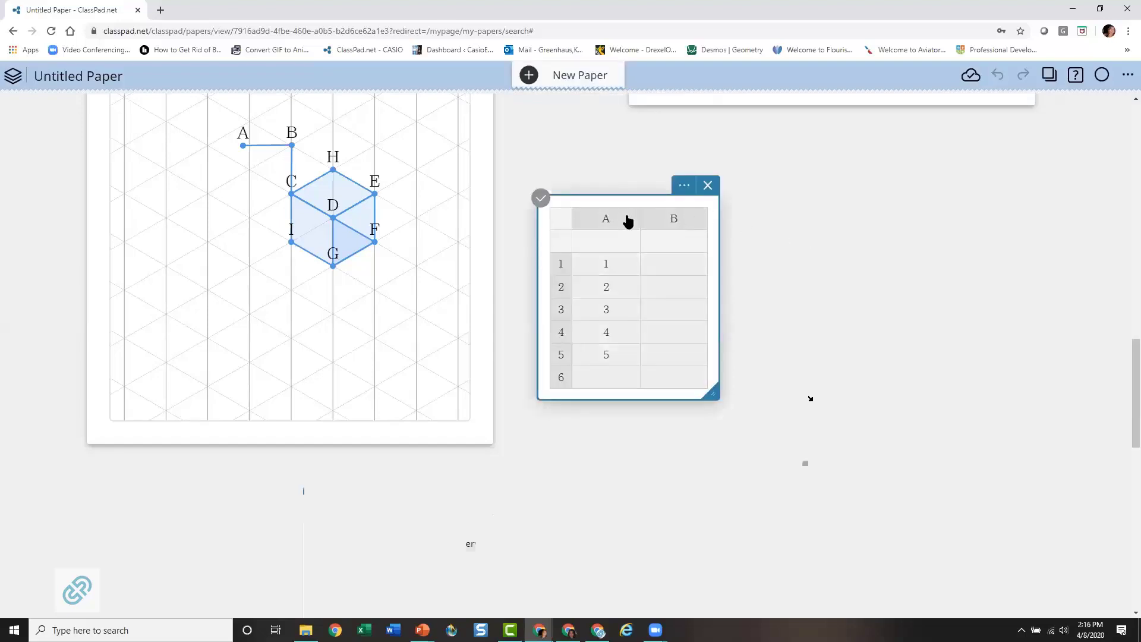
left_click(689, 221)
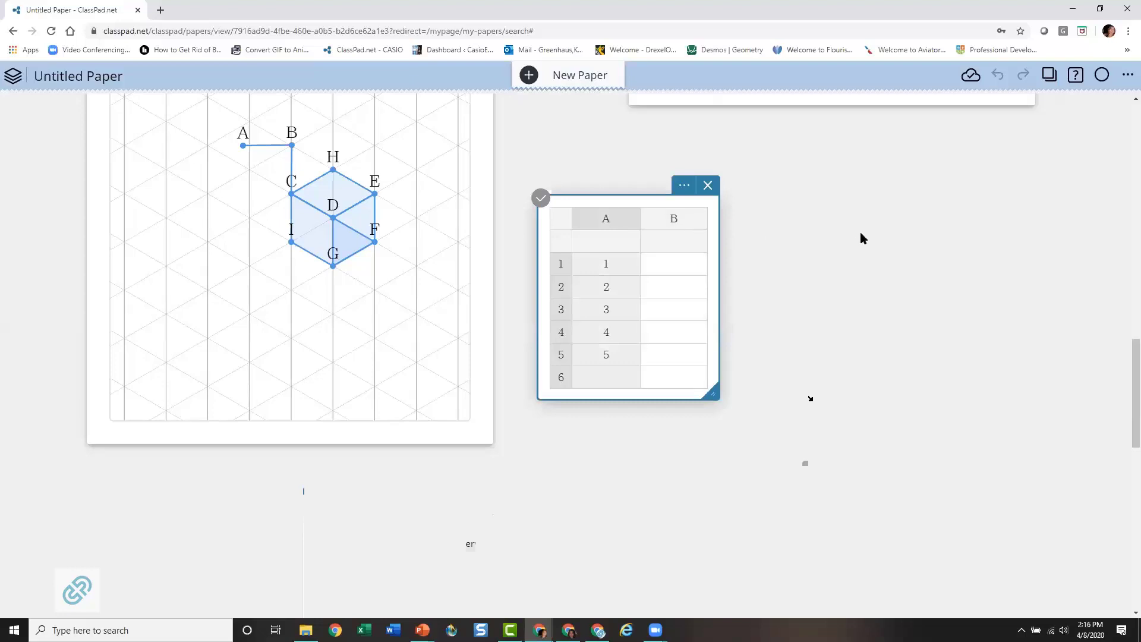
left_click(685, 221)
left_click(618, 220)
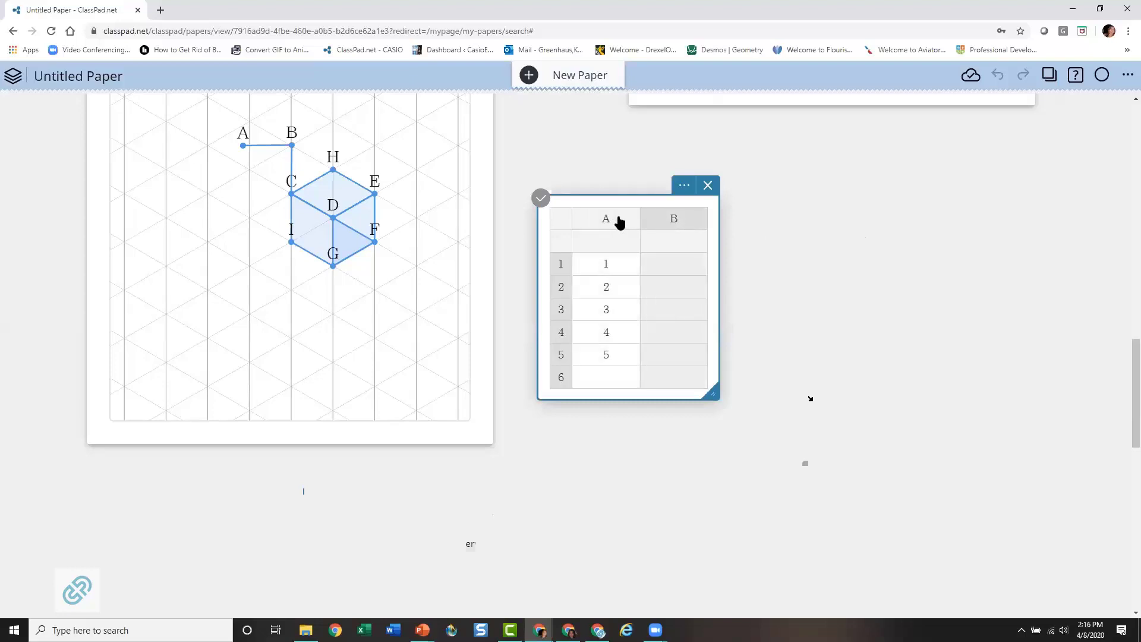
Step: Create a scatter plot from columns A and B and place its graph note over the isometric geometry note
left_click(599, 222)
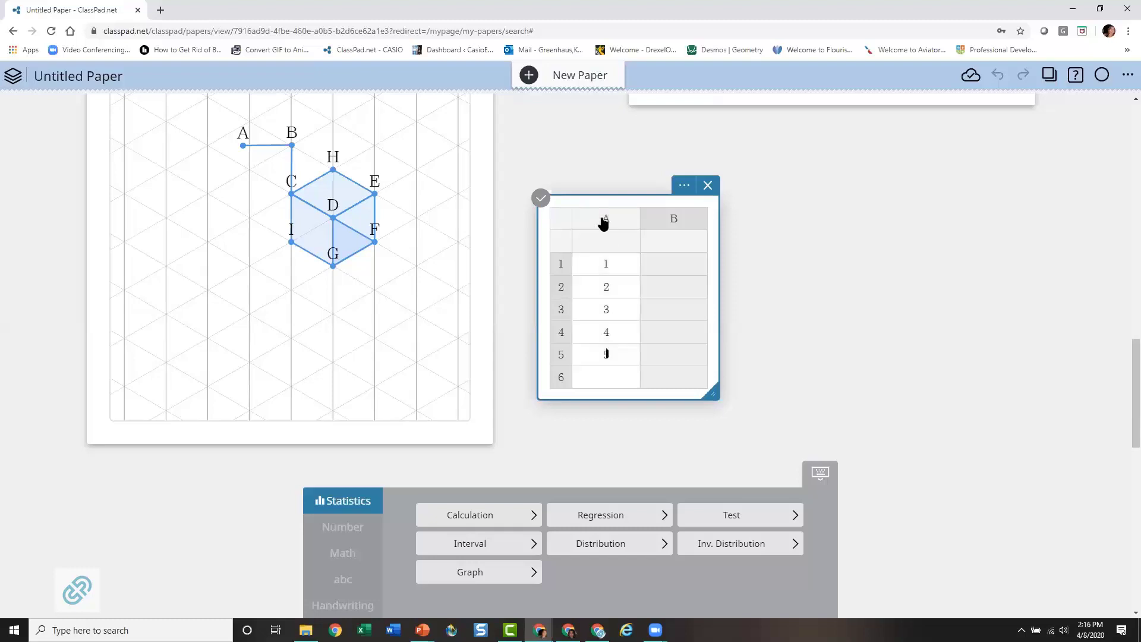
left_click(470, 572)
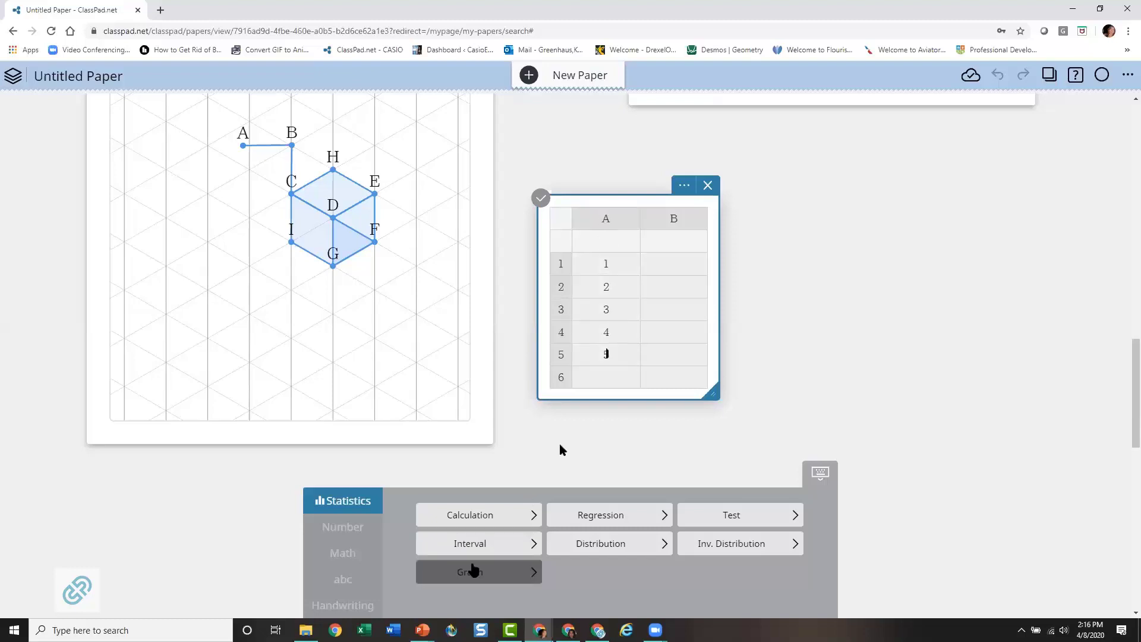
left_click(455, 520)
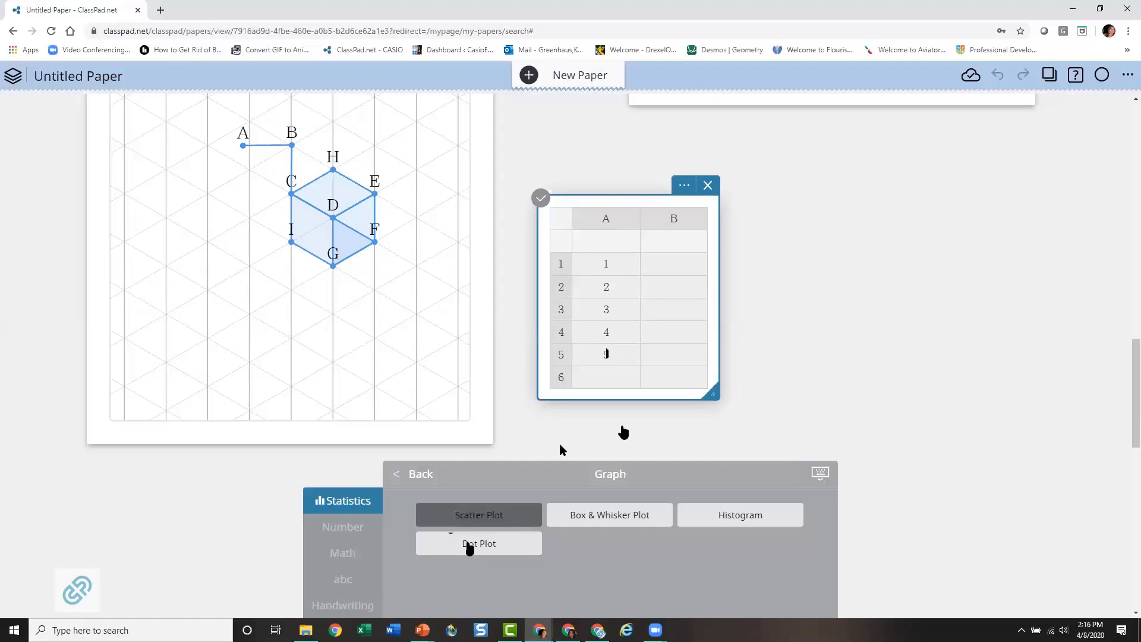
mouse_move(830, 429)
left_mouse_down()
mouse_move(372, 308)
mouse_move(459, 116)
mouse_move(420, 161)
mouse_move(379, 158)
left_mouse_up()
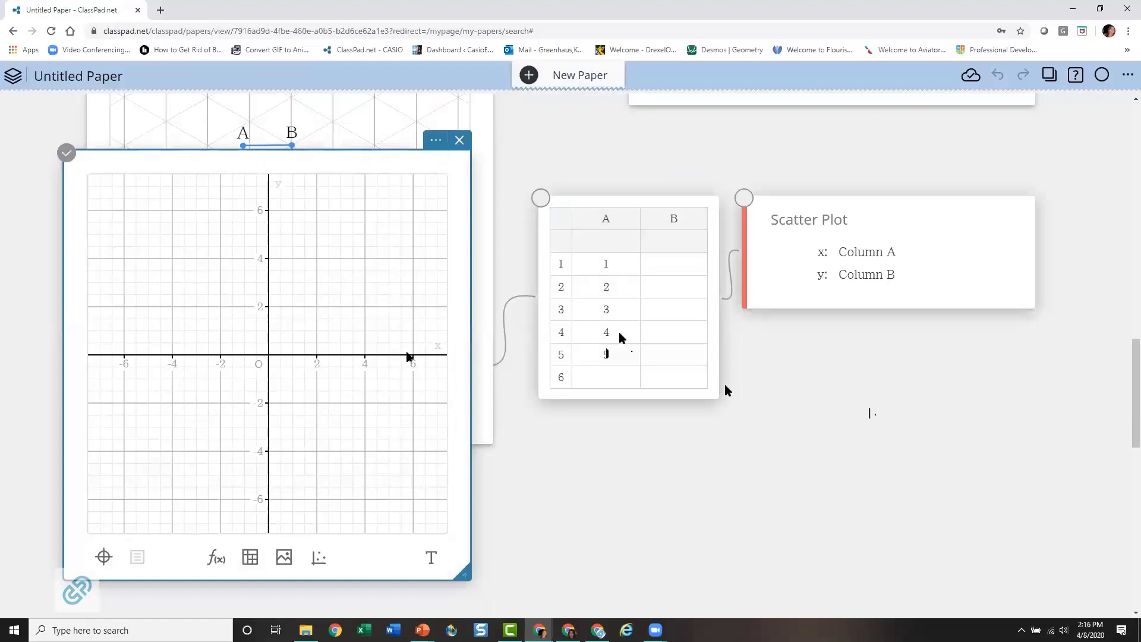
Step: Enter the values 2, 3, 4, 5 and 6 in rows 1 to 5 of column B
left_click(670, 266)
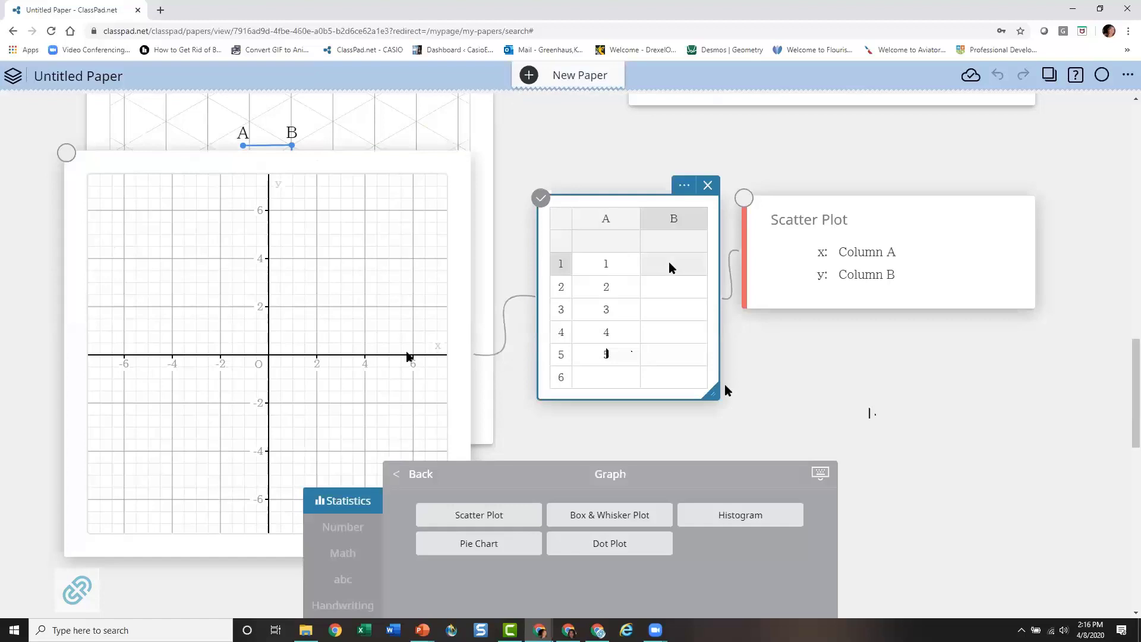
type("2")
key("Return")
type("3")
key("Return")
type("4")
key("Return")
type("5")
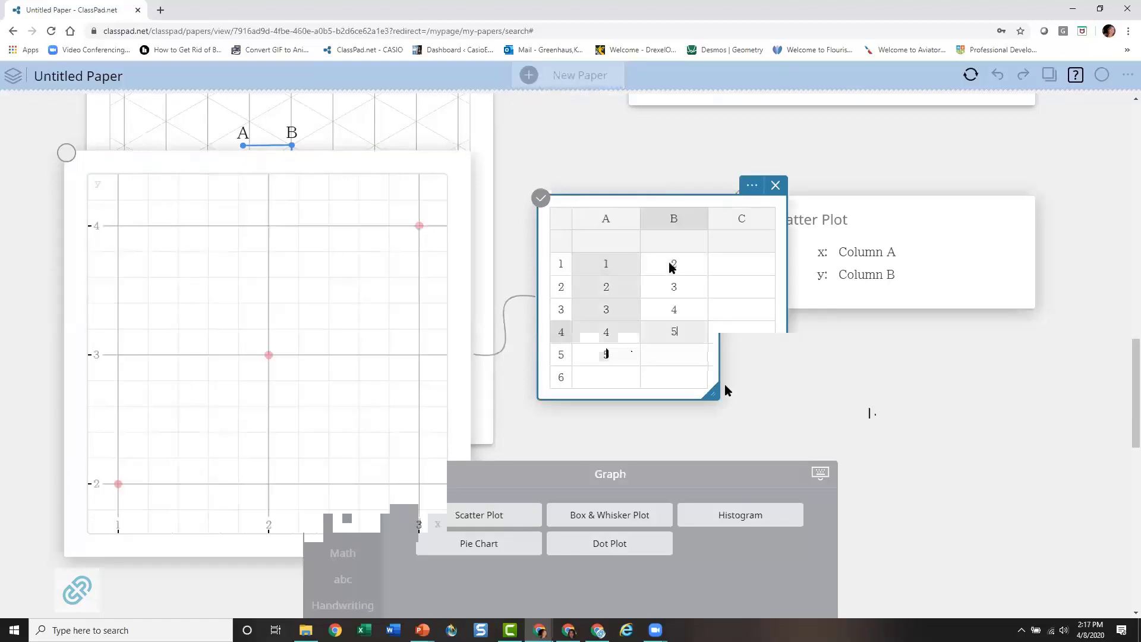
key("Return")
type("6")
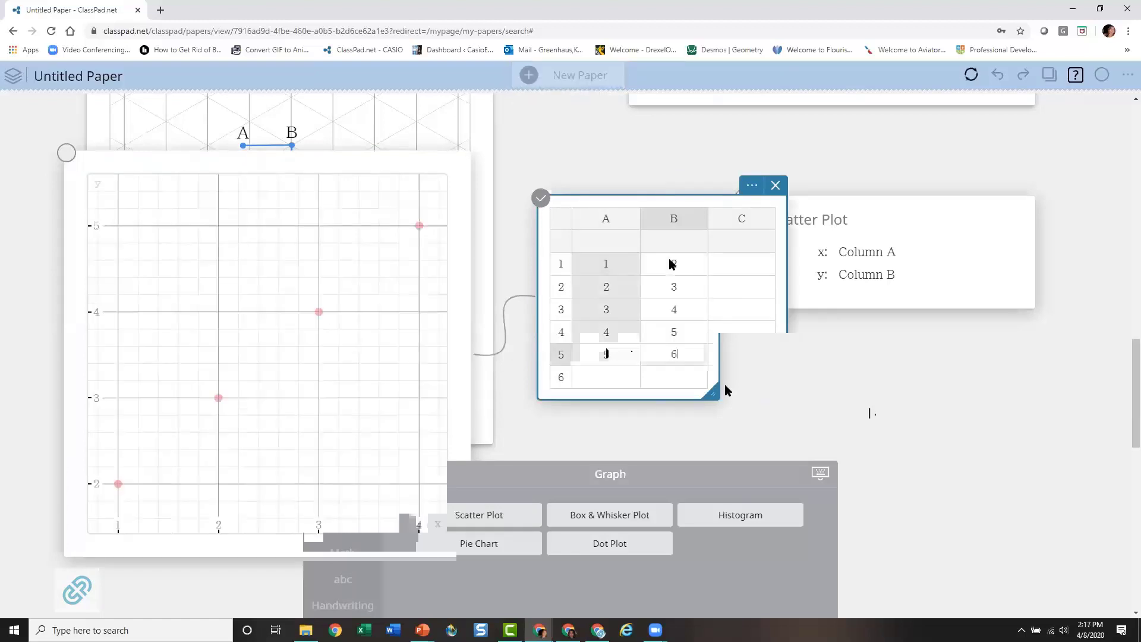
key("Return")
Step: Select columns A and B of the table, and delete the linked Scatter Plot note
left_click_drag(593, 214, 671, 213)
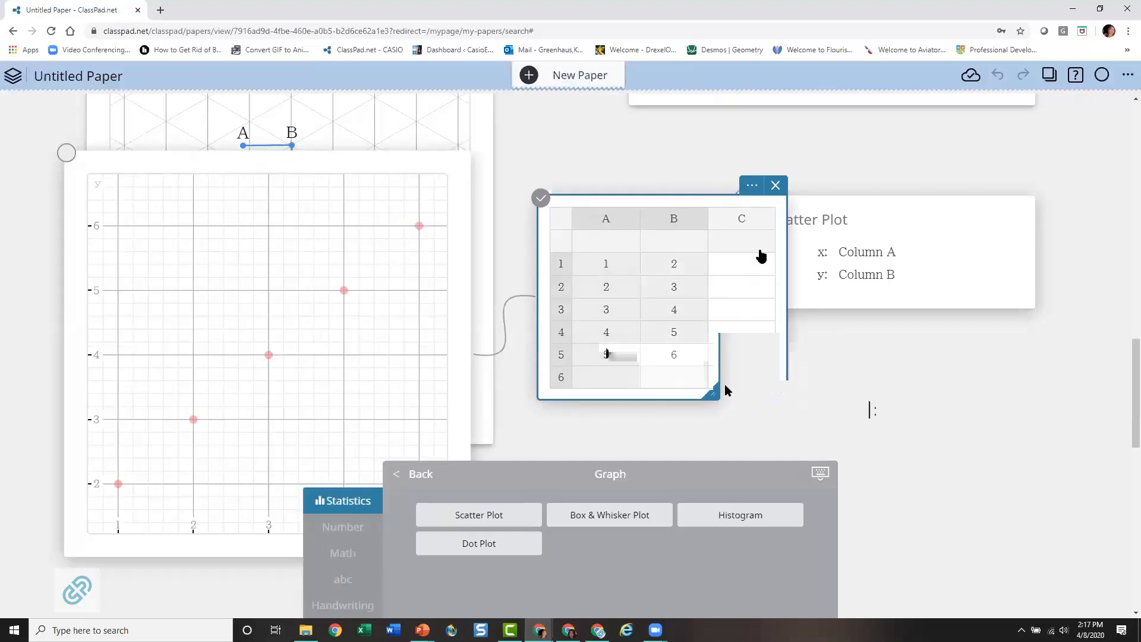
left_click(1016, 383)
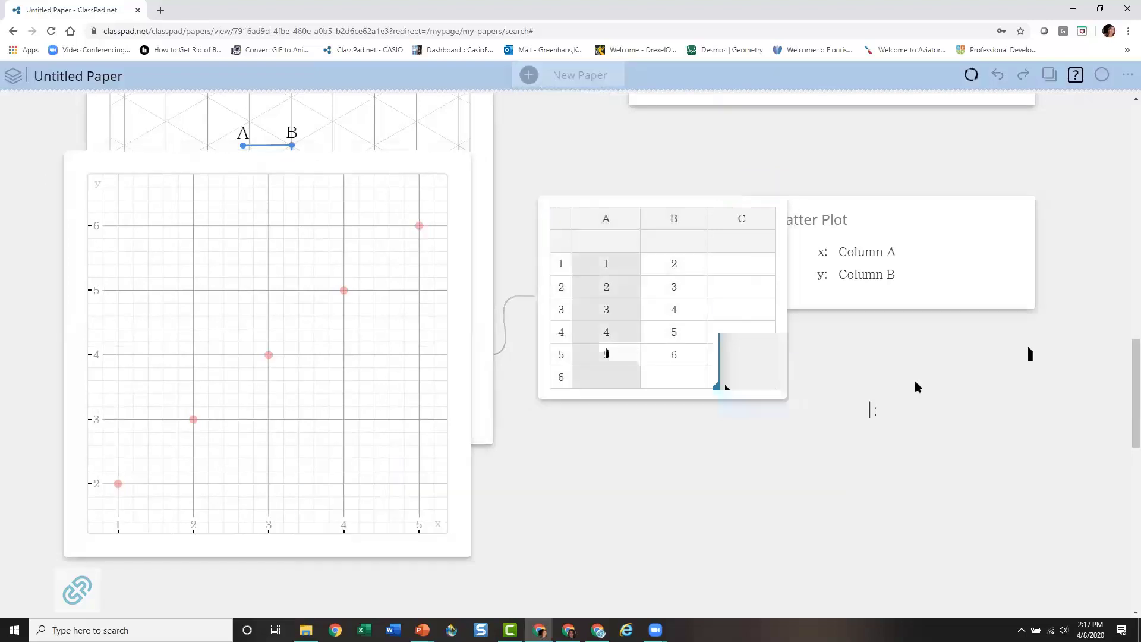
left_click(612, 224)
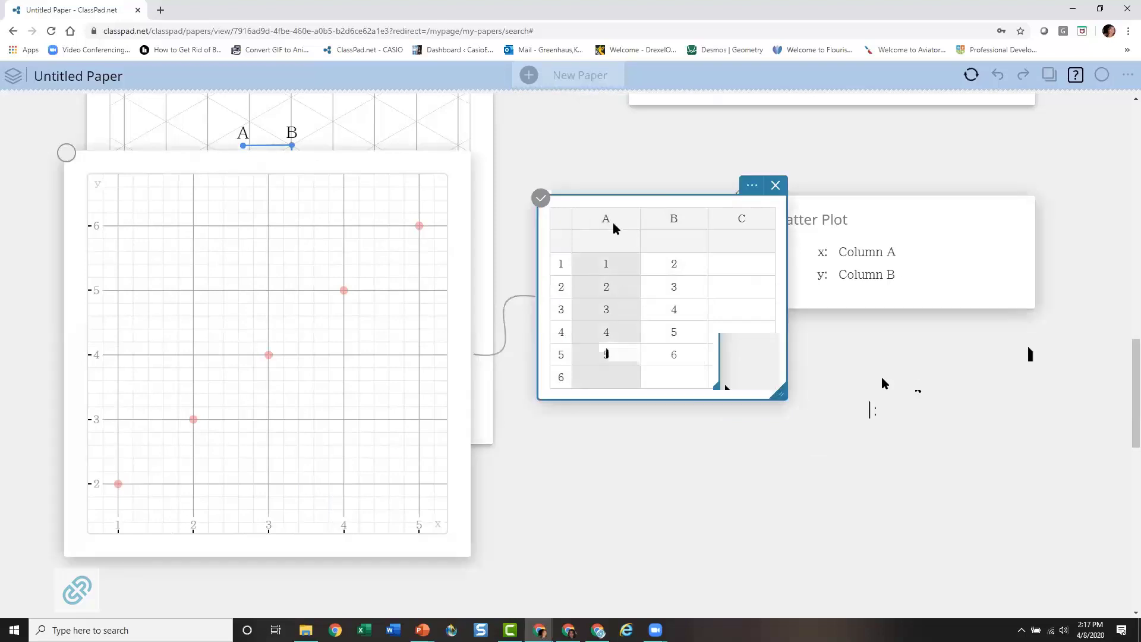
left_click(661, 223)
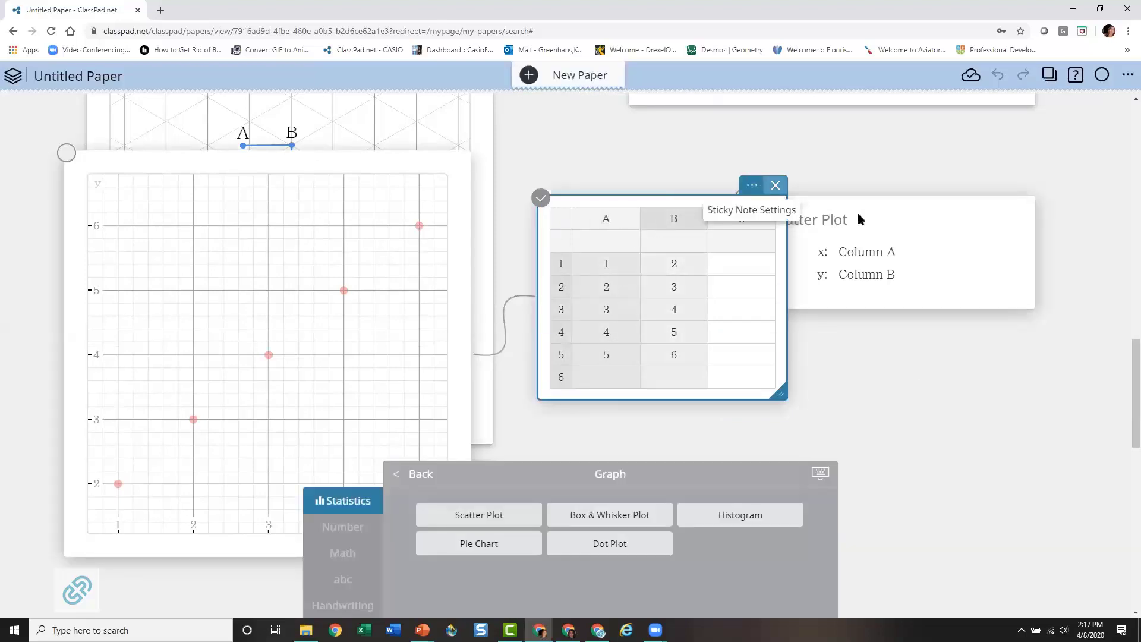
left_click(996, 206)
left_click(1024, 186)
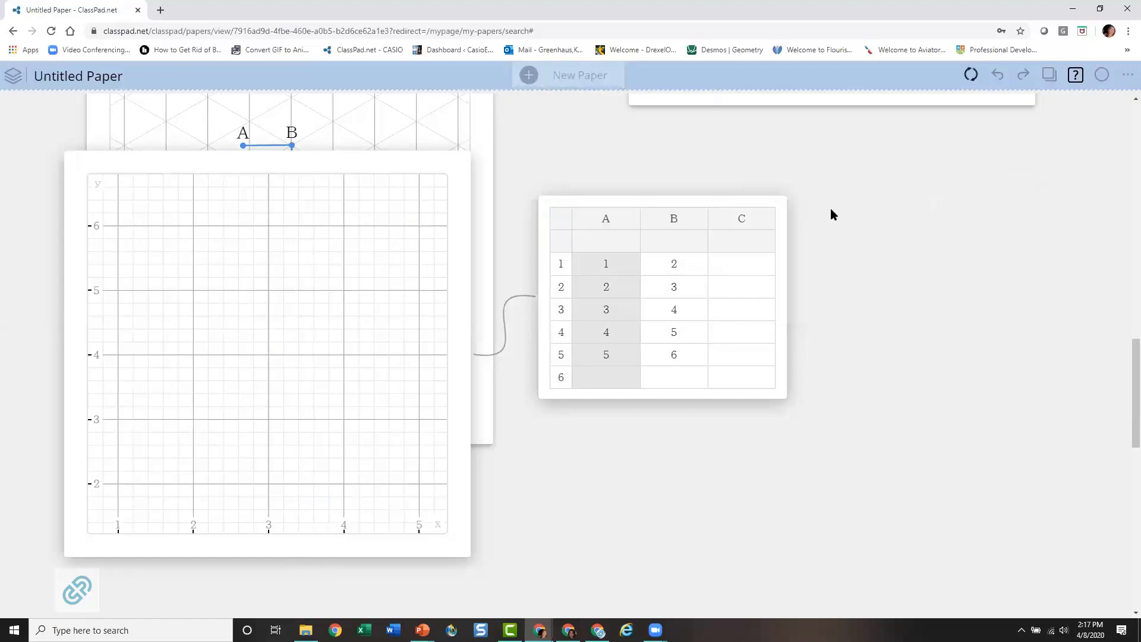
Step: Create a new scatter plot from column B alone and deselect the table note
left_click(625, 221)
left_click(645, 223)
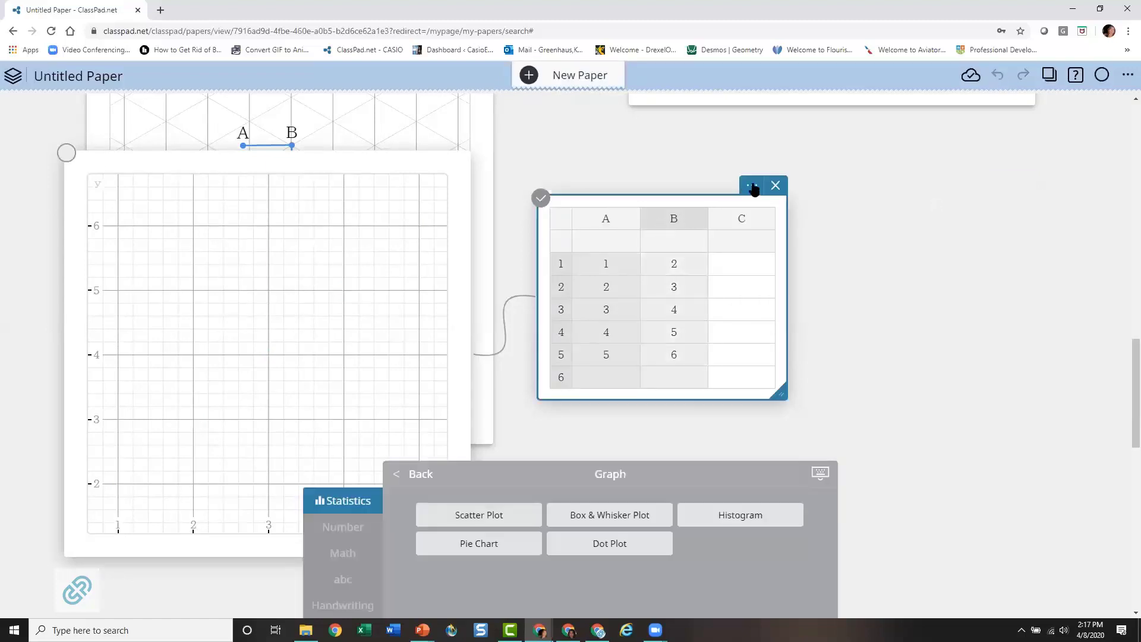
left_click(751, 185)
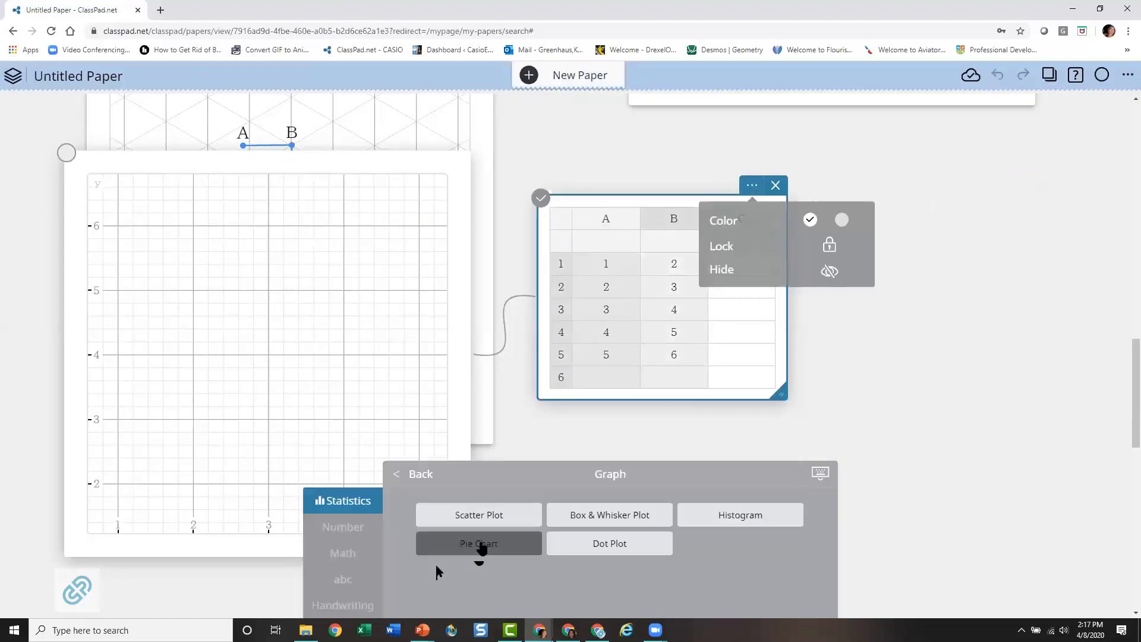
left_click(503, 520)
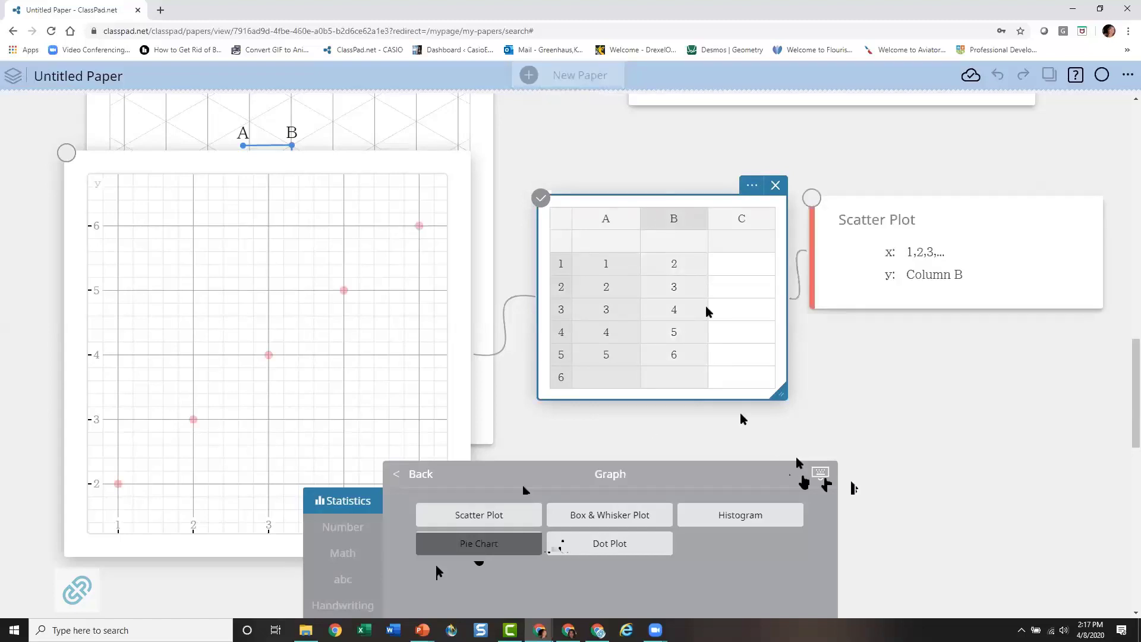
left_click(841, 345)
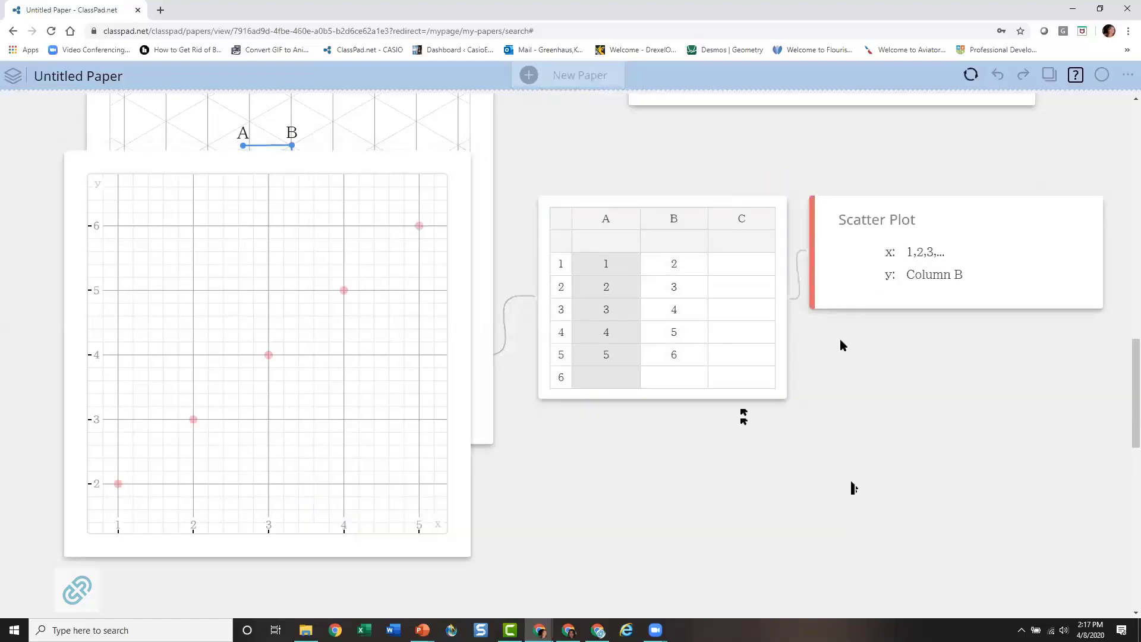
Step: Select columns A and B of the table together and hide them
left_click(630, 224)
left_click(671, 222)
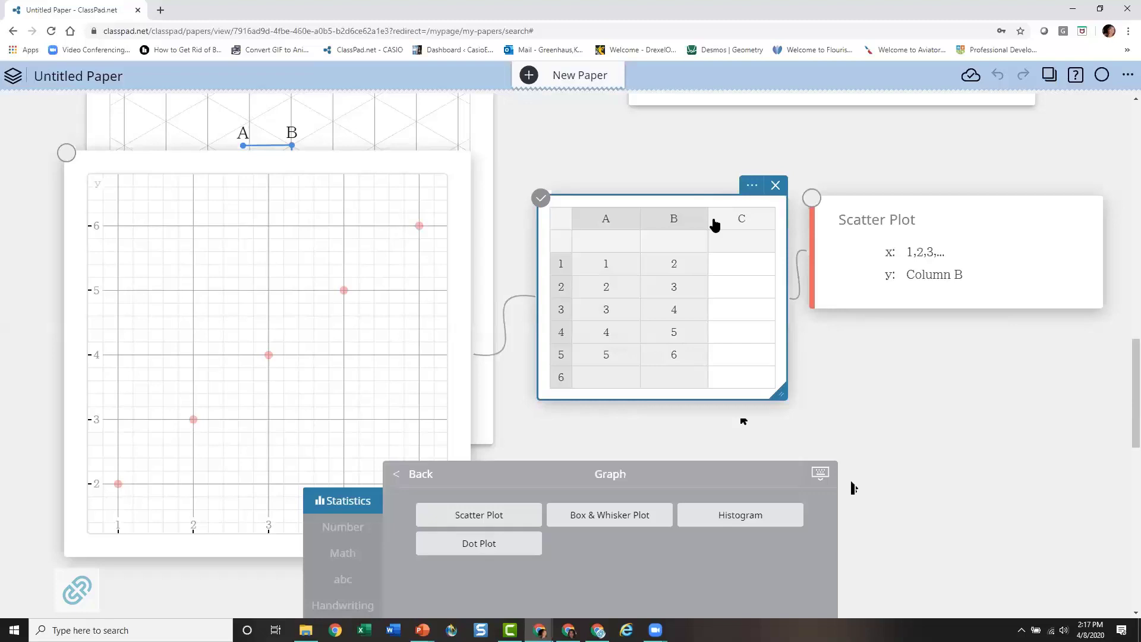
left_click(753, 185)
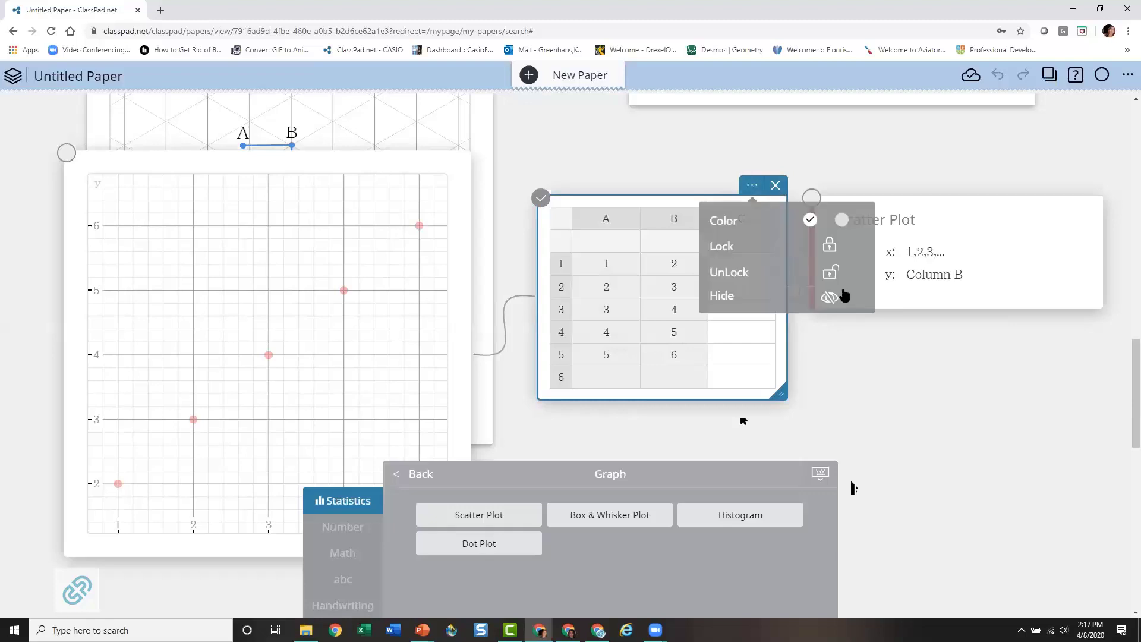
left_click(830, 296)
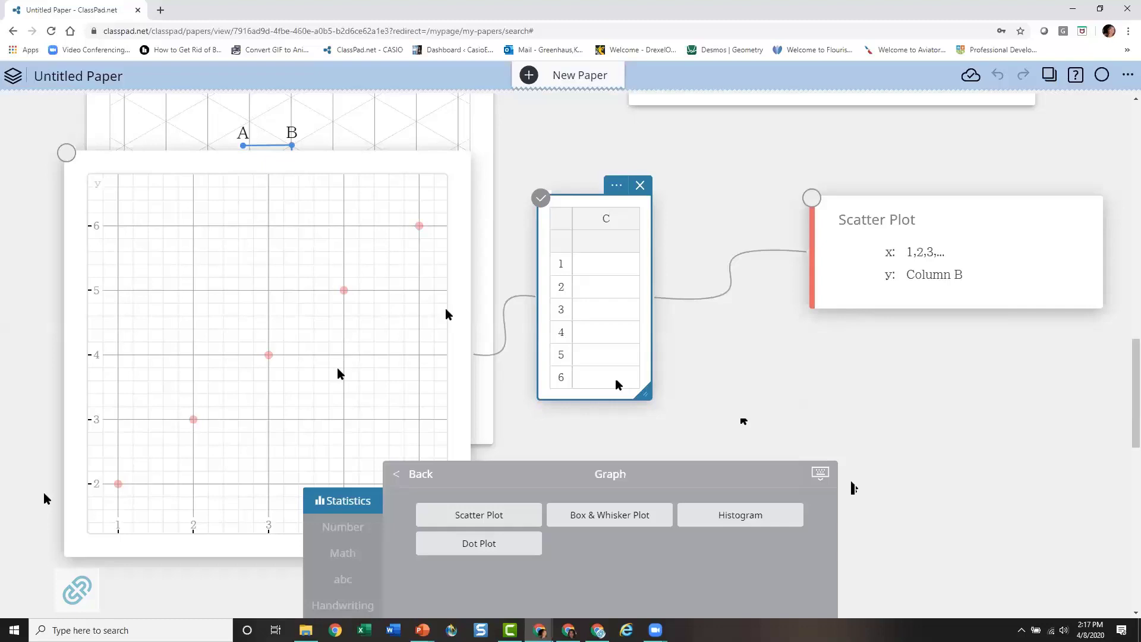
Step: Show the hidden column B again using the options of column C
left_click(610, 226)
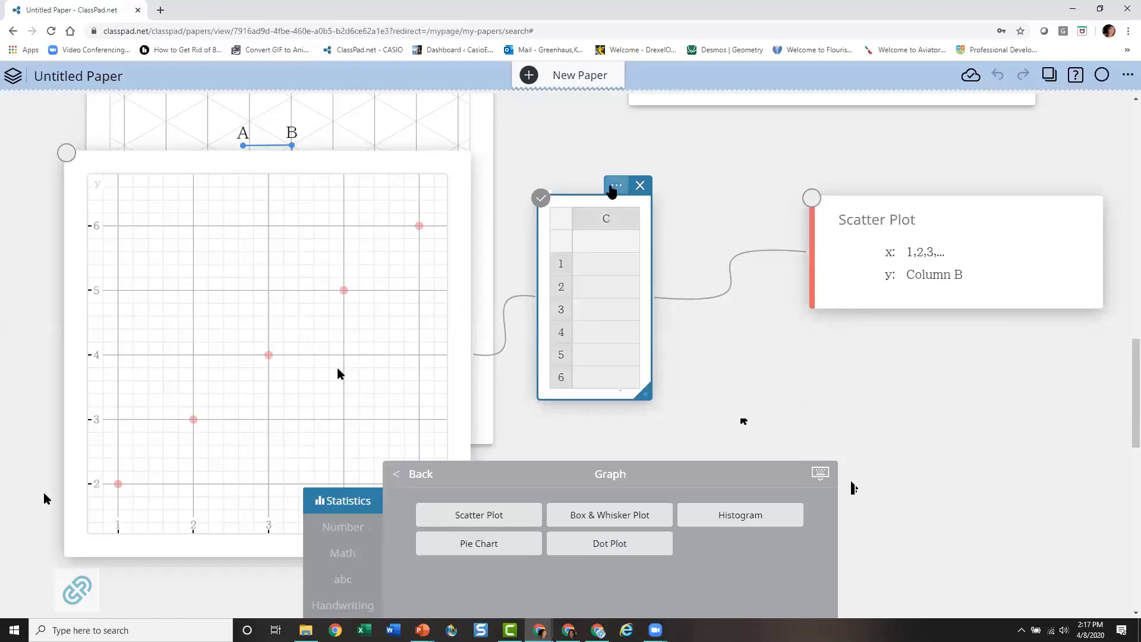
left_click(616, 185)
left_click(695, 273)
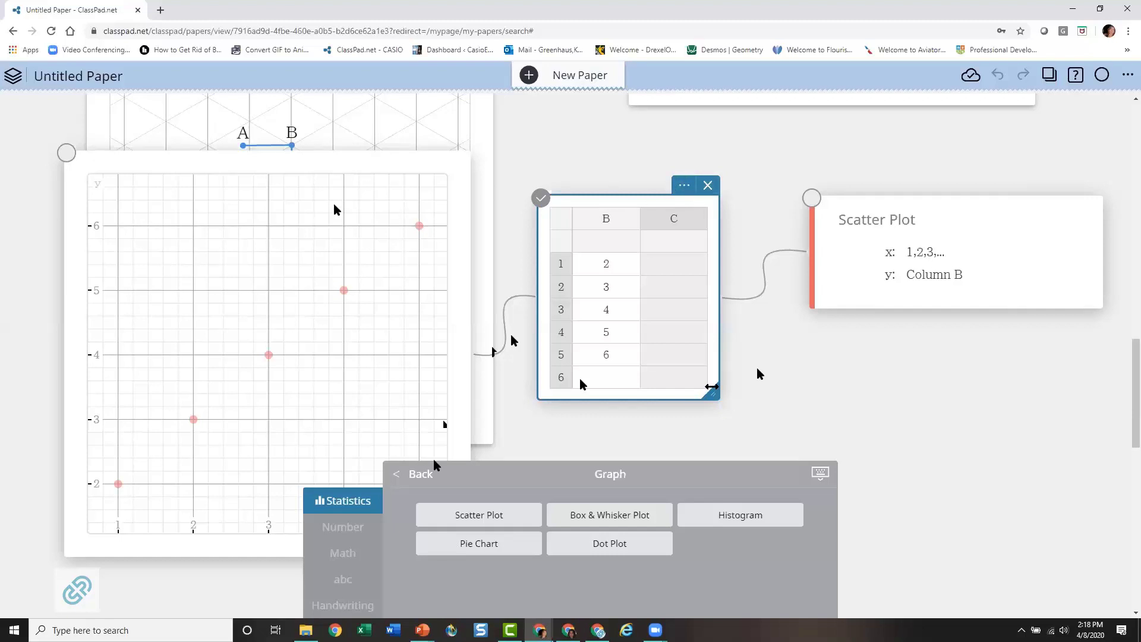
Step: Review the scatter plot graph note's settings, including axes, labels, window and coordinates, and close them
left_click(438, 162)
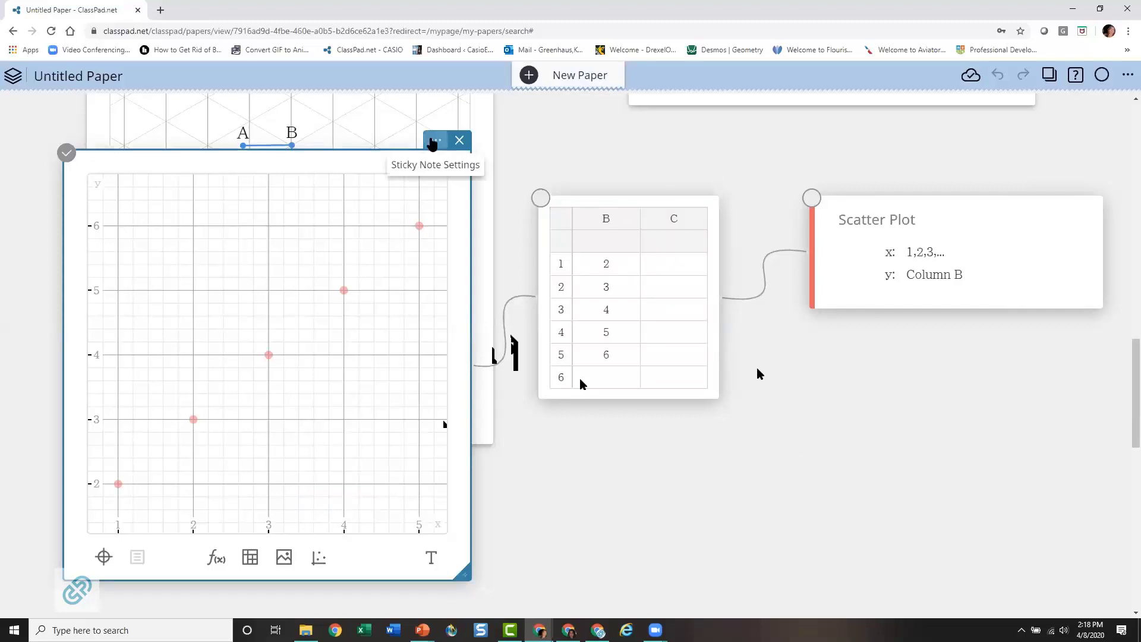
left_click(428, 140)
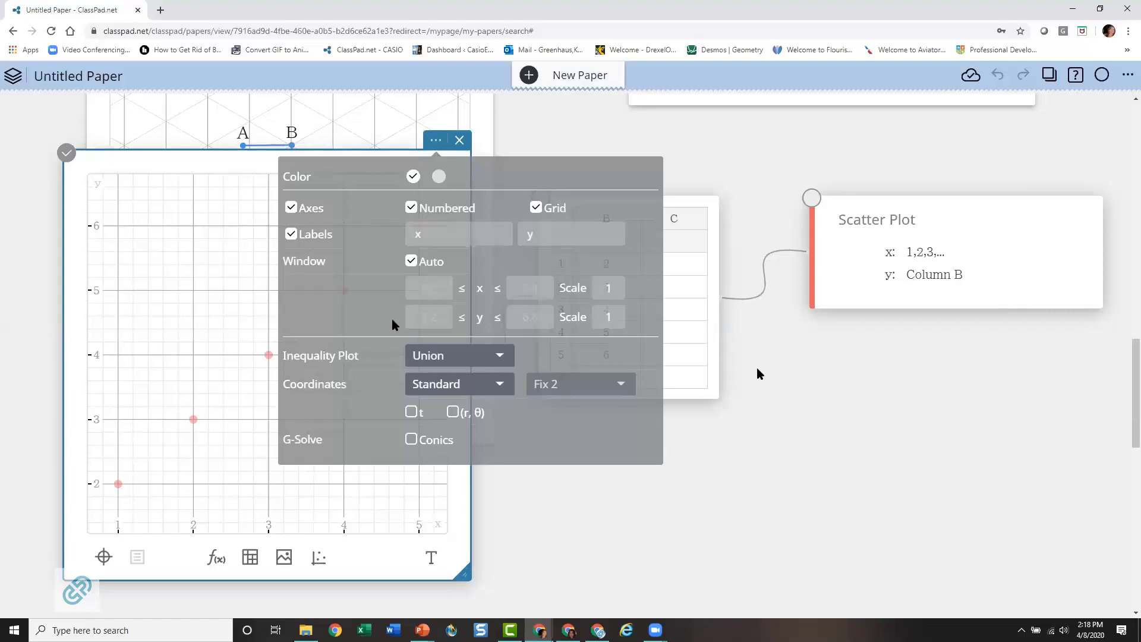
scroll(422, 161, "up", 10)
scroll(422, 156, "up", 6)
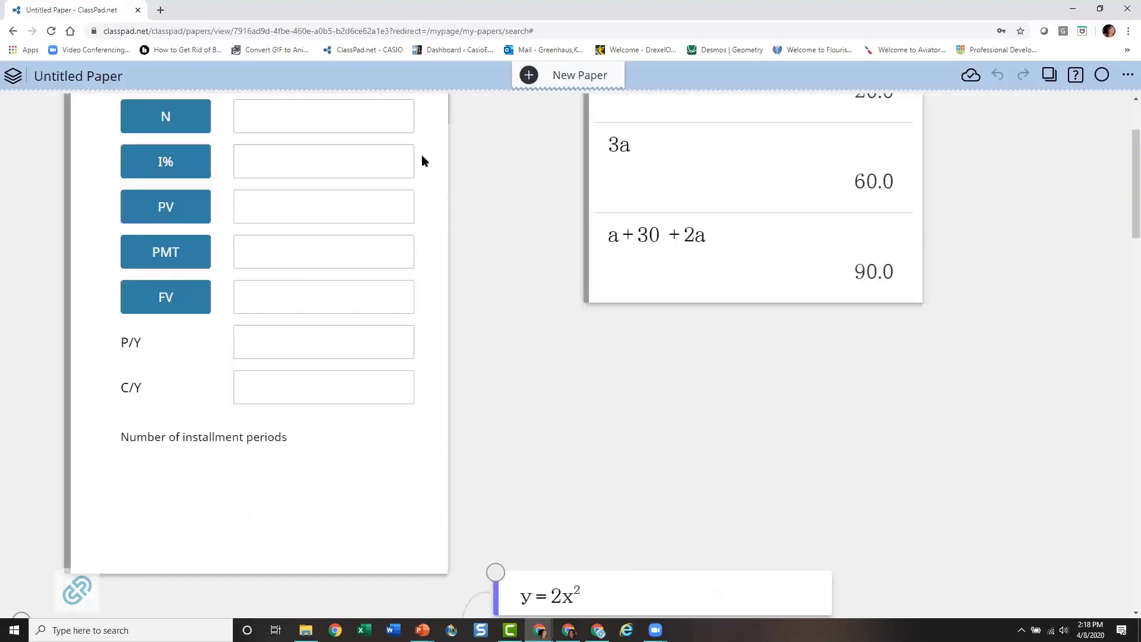
scroll(416, 178, "down", 9)
scroll(411, 255, "down", 9)
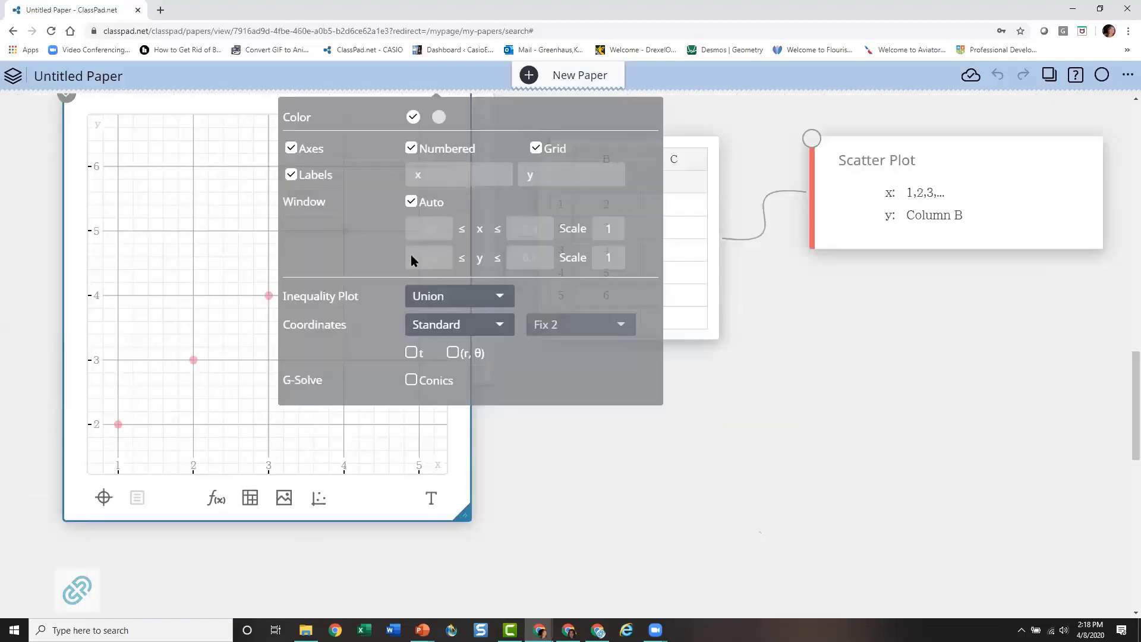
scroll(461, 142, "up", 3)
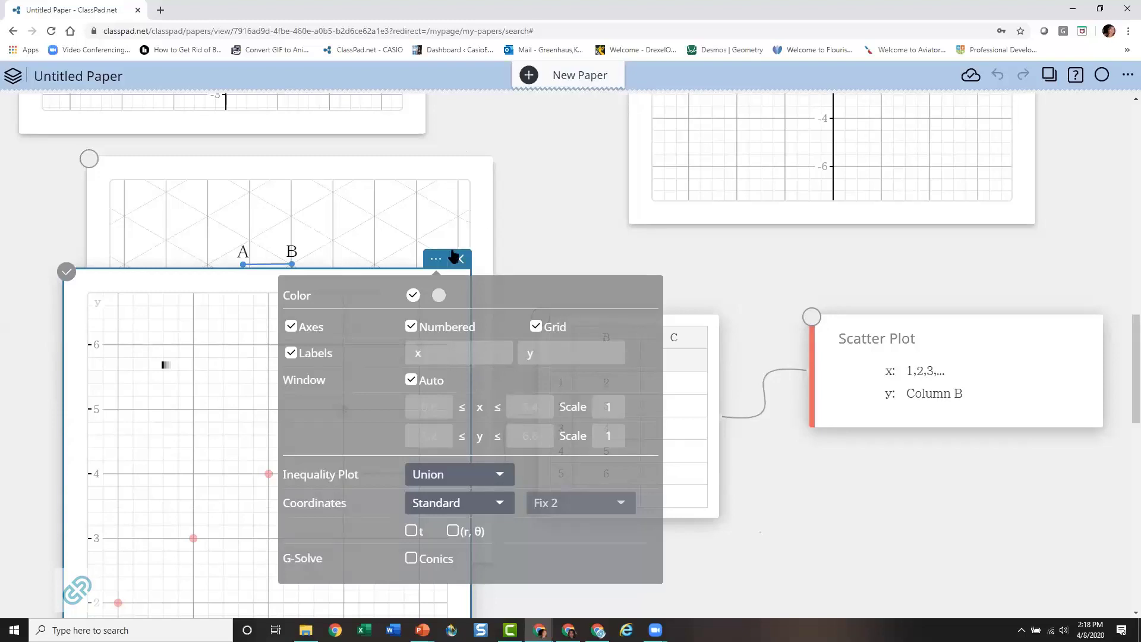
left_click(878, 517)
left_click(878, 517)
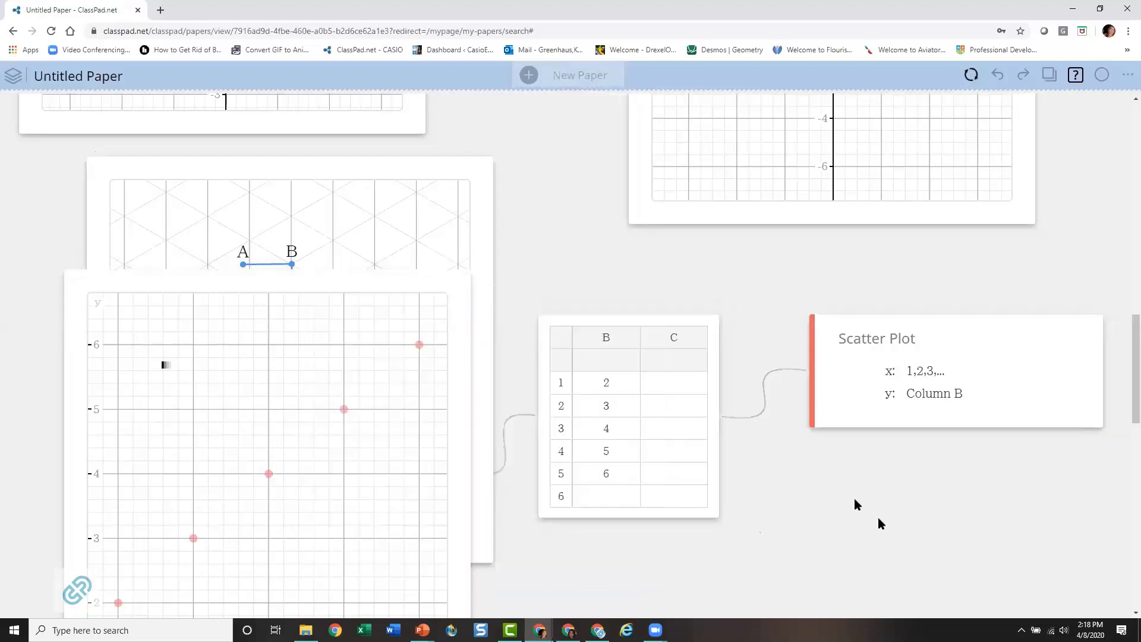
Step: Add a recursive sequence note in the empty area below the table
scroll(878, 517, "down", 4)
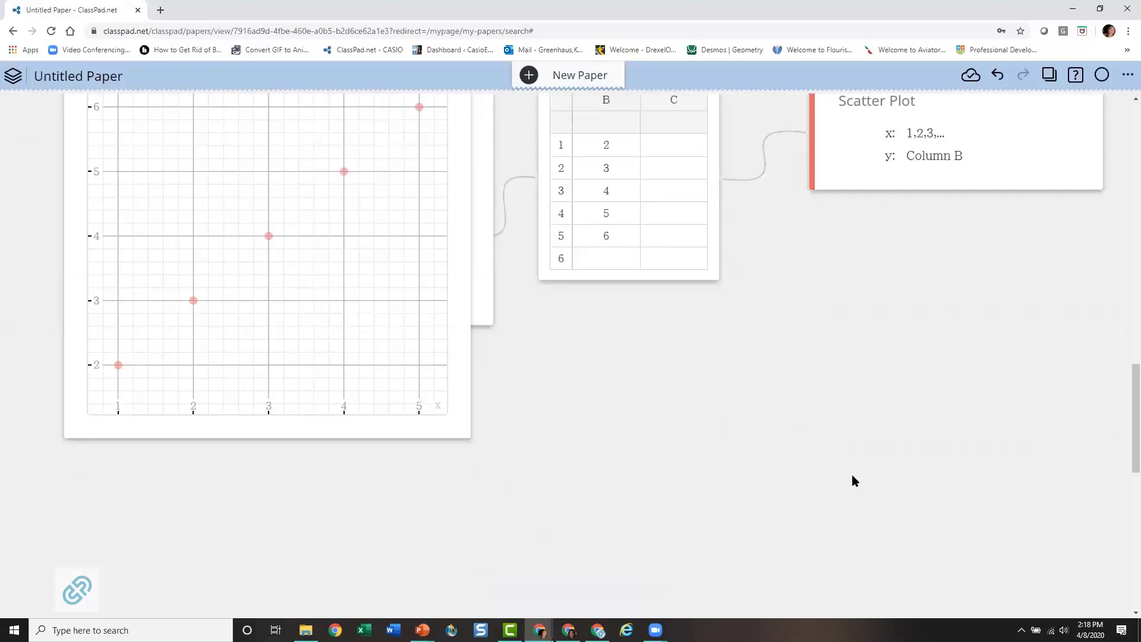
scroll(846, 464, "up", 3)
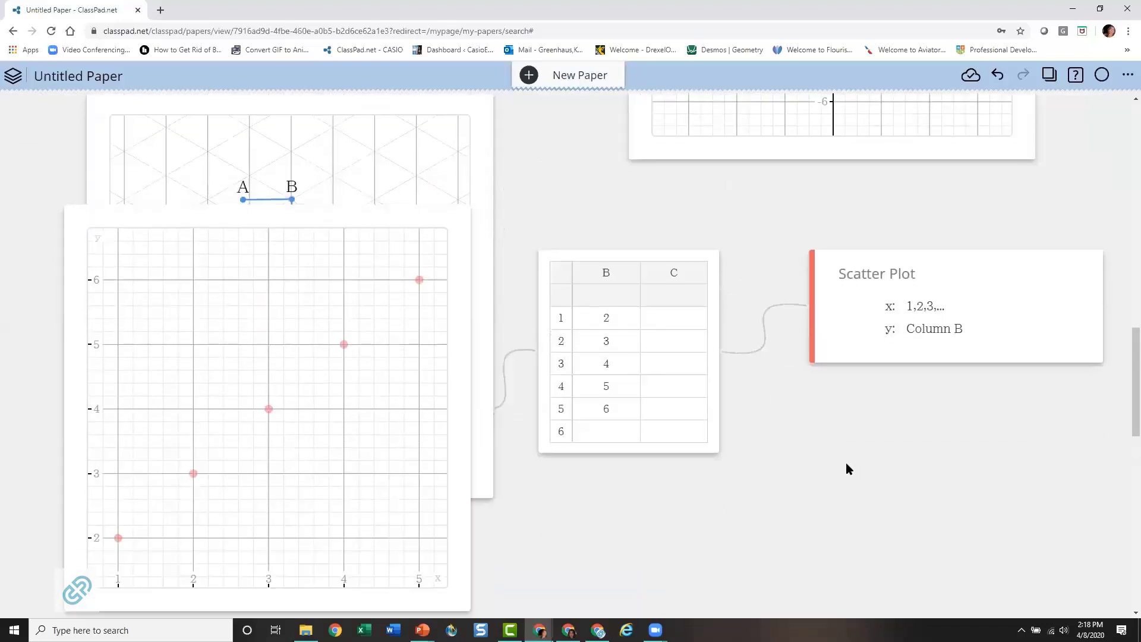
scroll(846, 462, "down", 4)
left_click(577, 316)
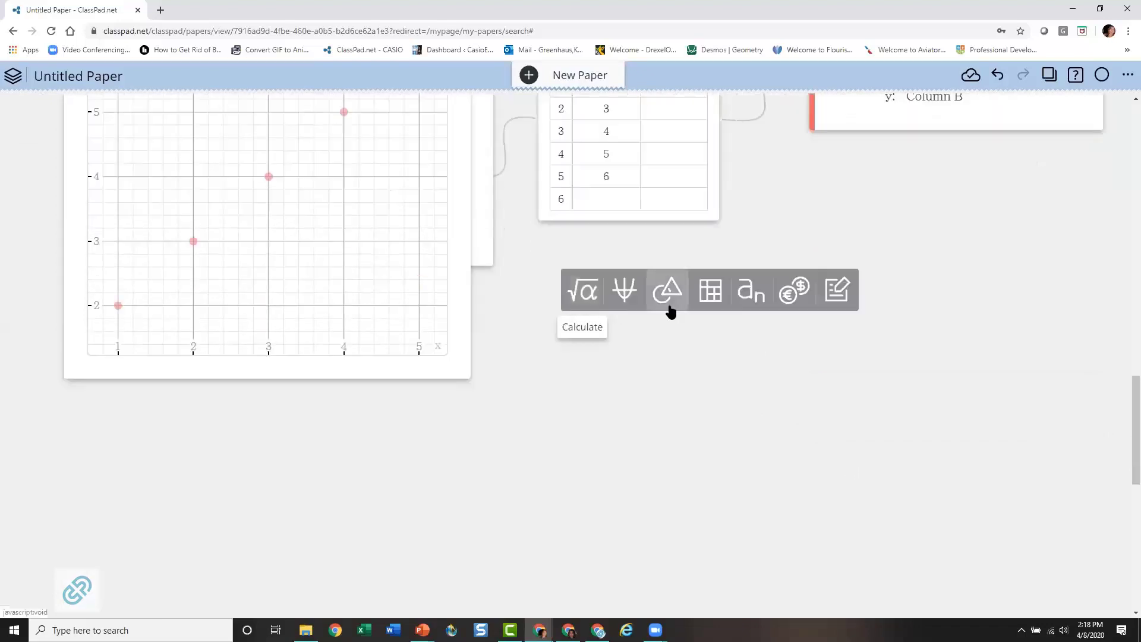
left_click(756, 291)
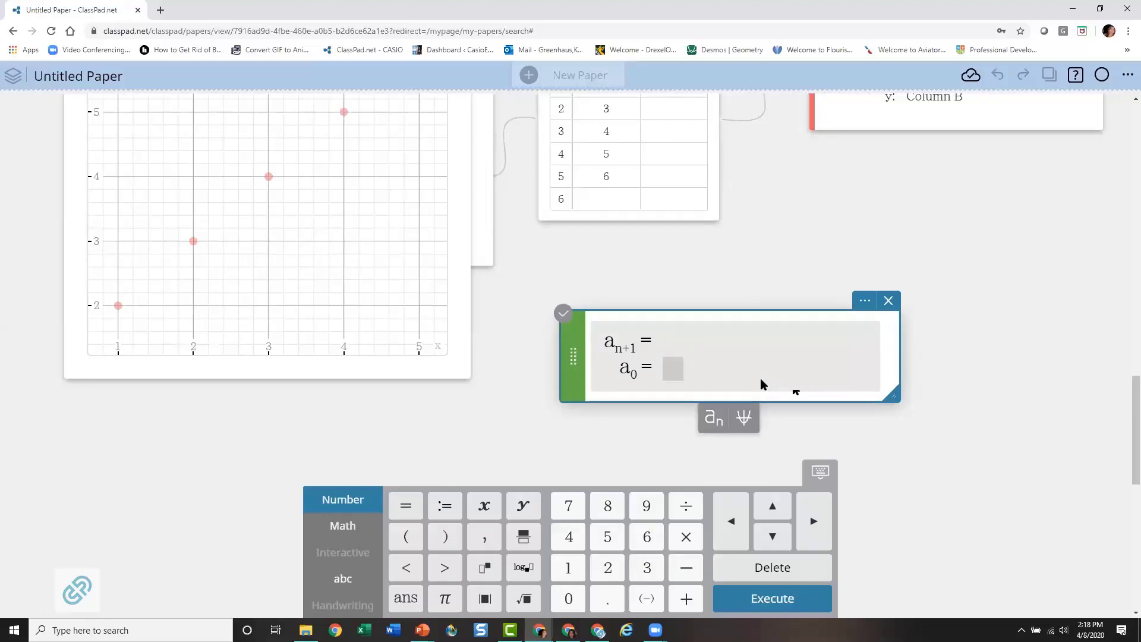
Step: Enter 2(3^(n-1)) as the recursive formula for a(n+1) in the sequence note
type("22")
key("BackSpace")
type("(")
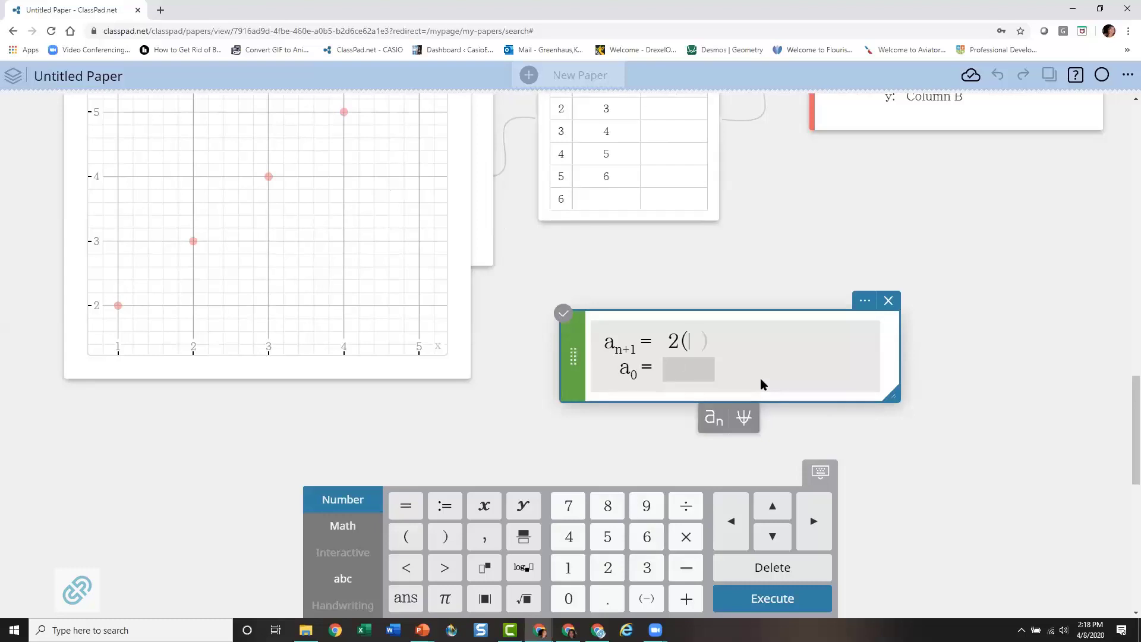
type("3")
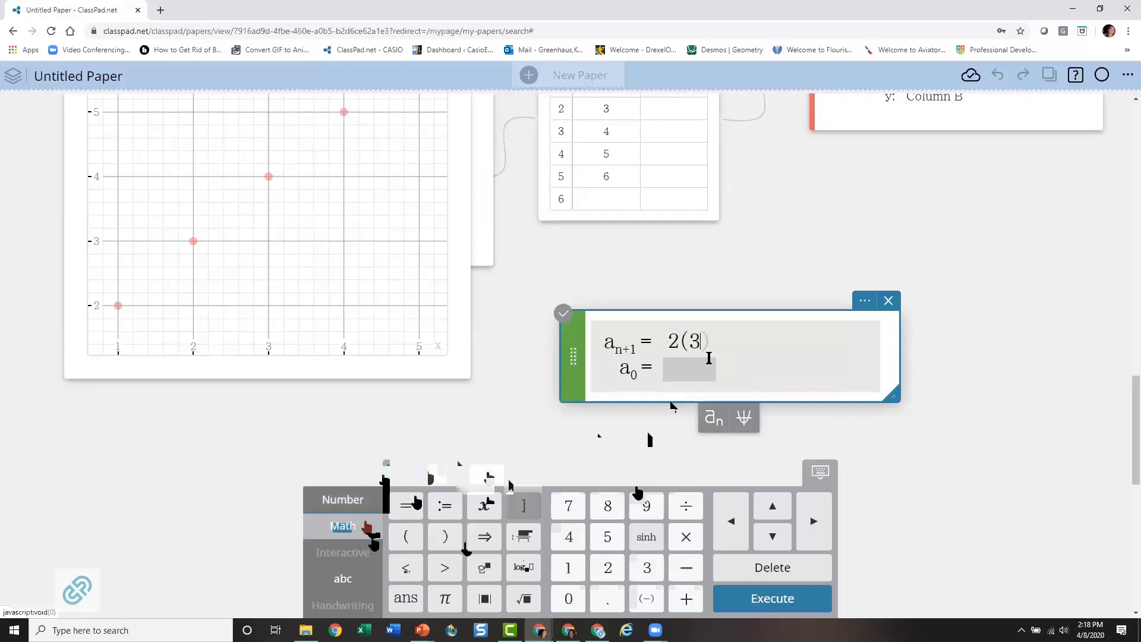
left_click(351, 526)
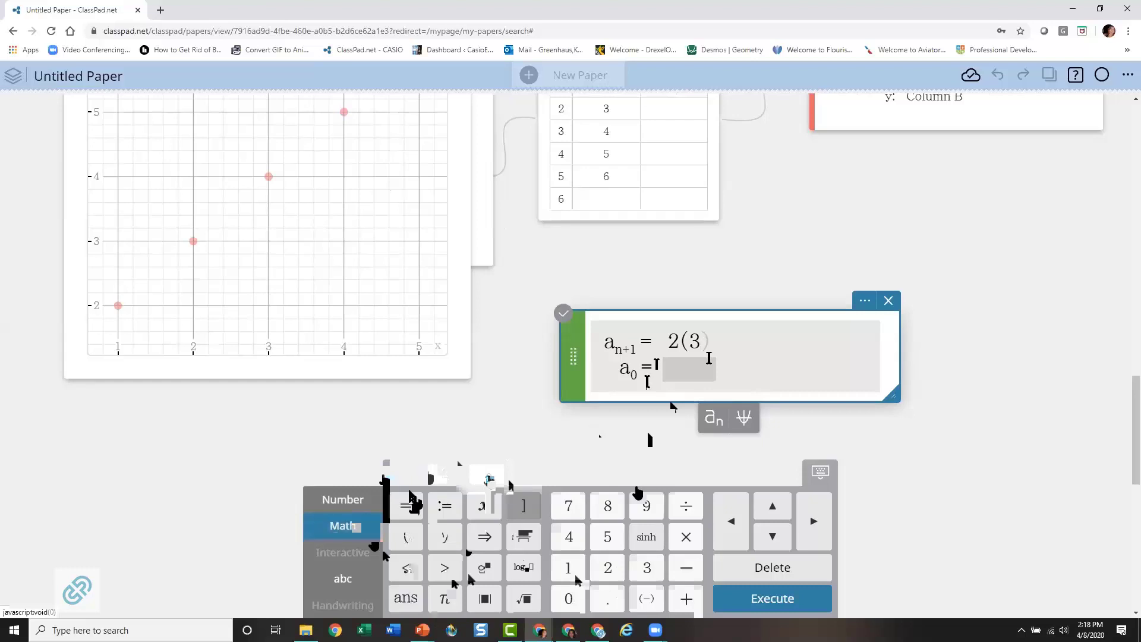
type("^")
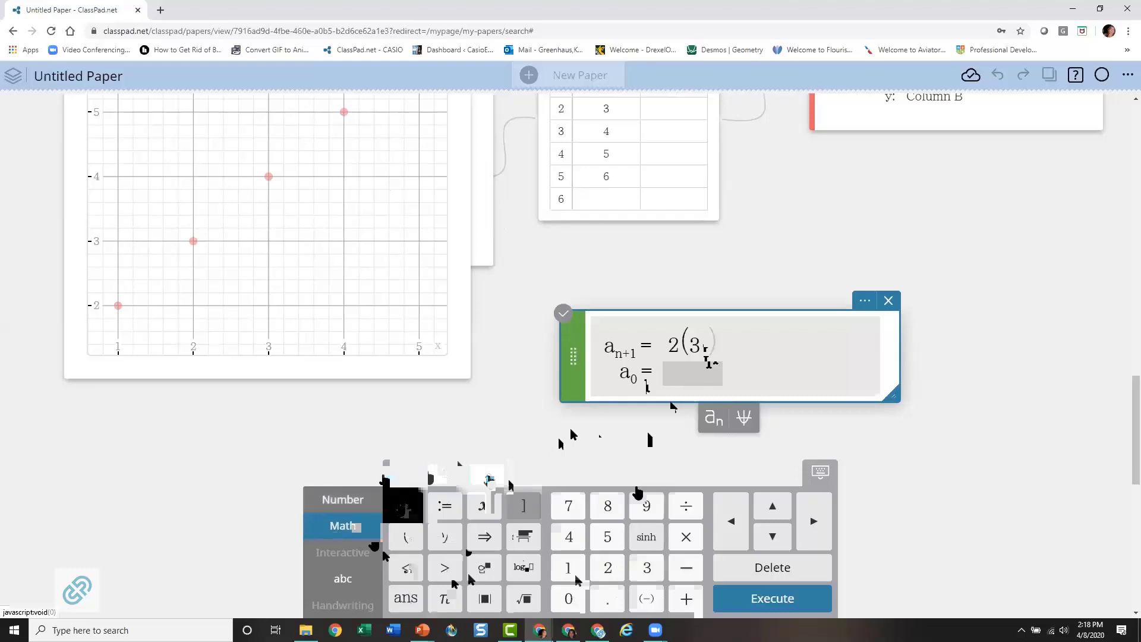
type("n")
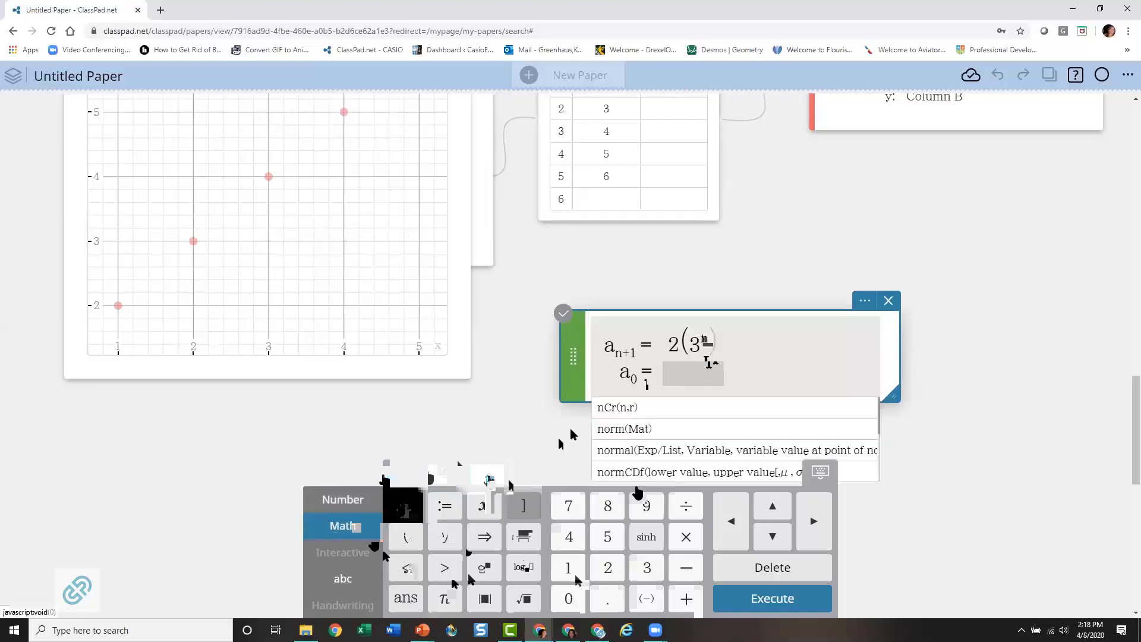
type("-10")
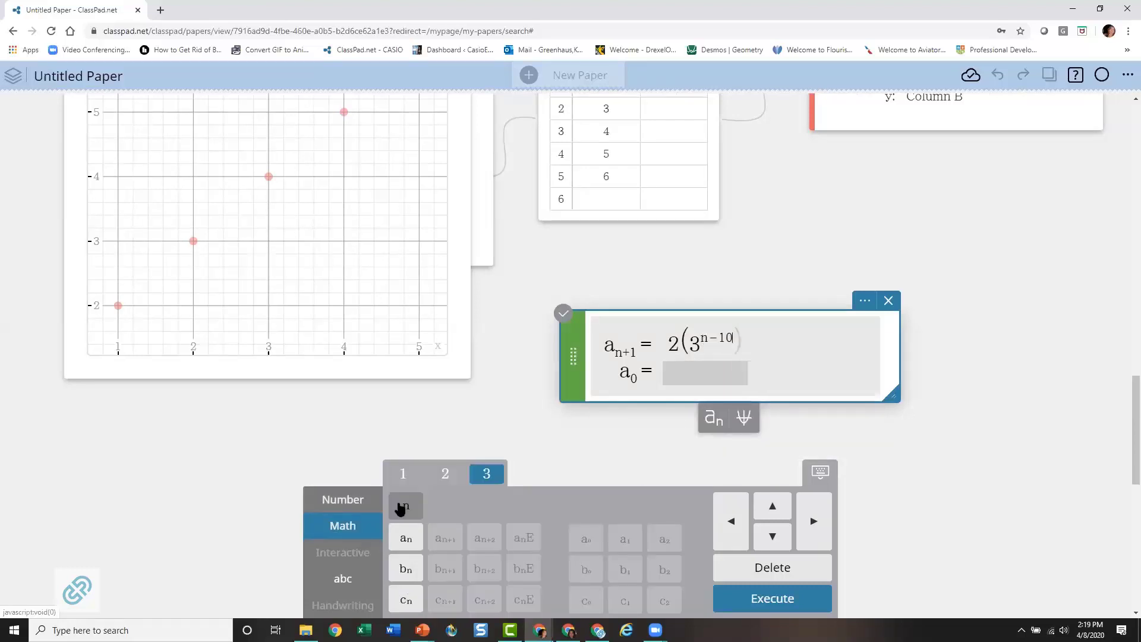
key("BackSpace")
Step: Set a0 to 1 in the sequence note, execute it, and place its table of values beside the note
left_click(707, 372)
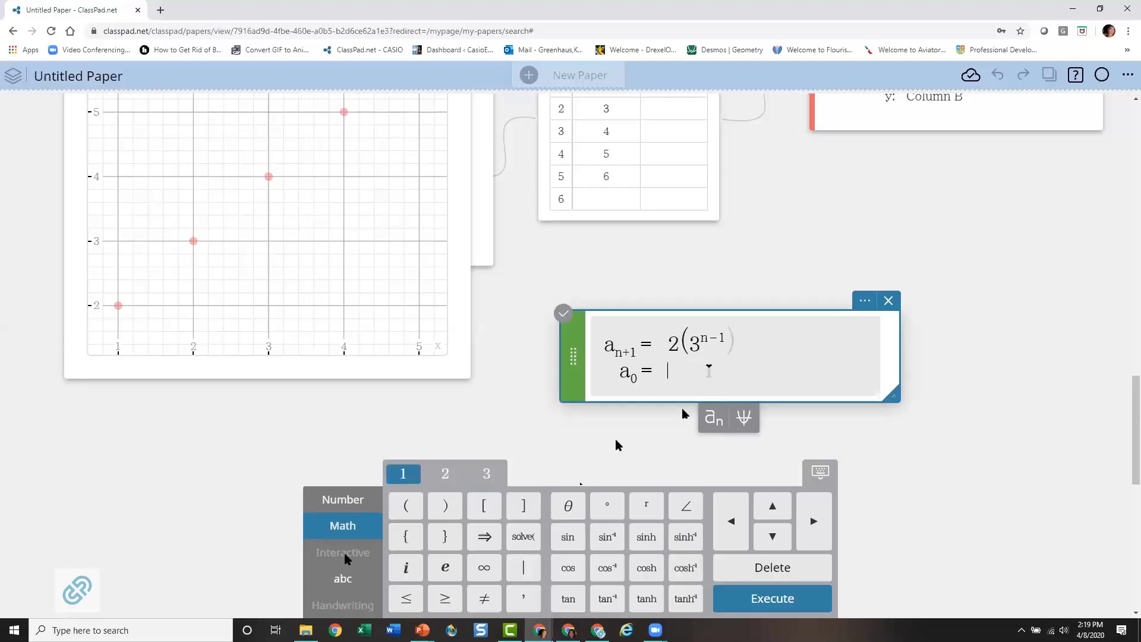
type("1")
key("Return")
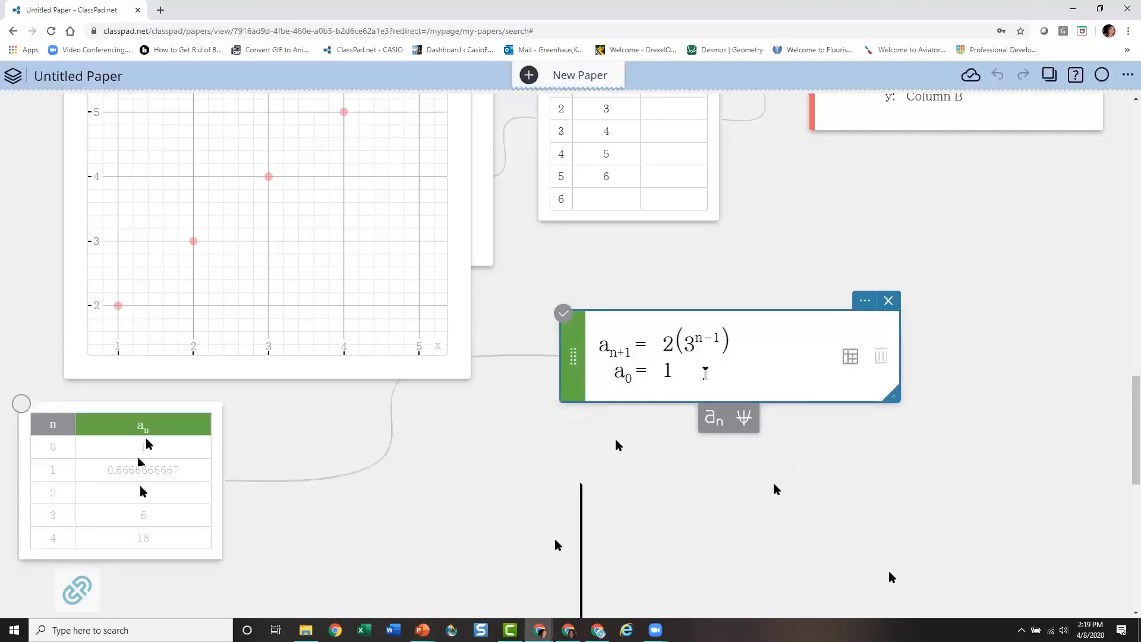
left_click_drag(157, 413, 474, 298)
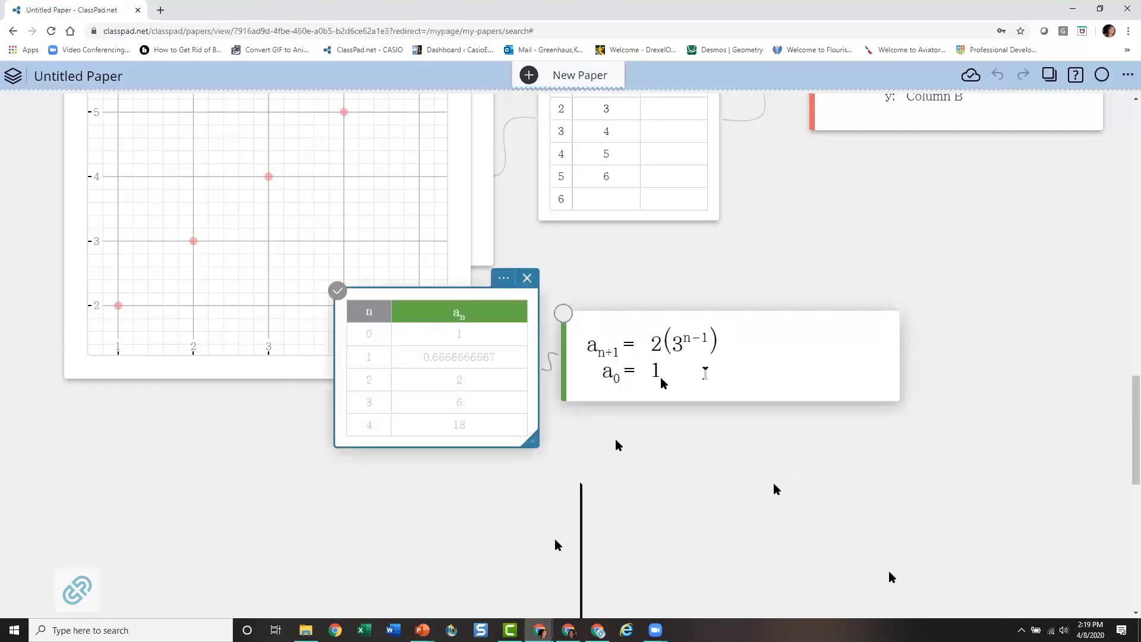
Step: Graph the sequence over the scatter plot area and move the sequence table down beside the new graph
left_click(706, 373)
left_click(747, 419)
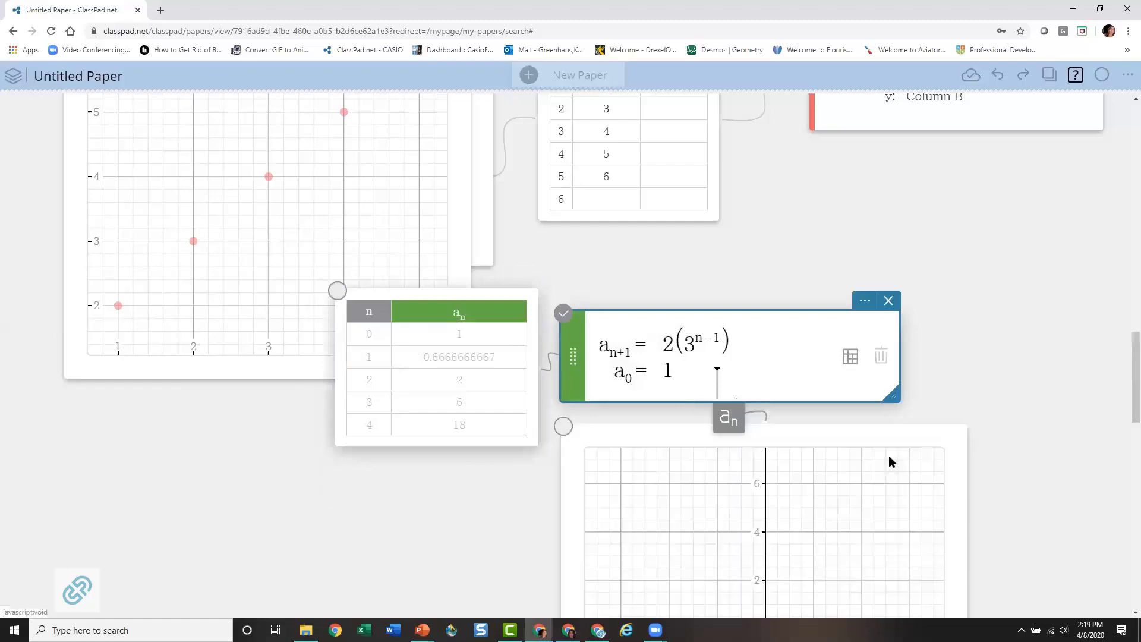
left_click_drag(889, 461, 216, 209)
left_click(486, 297)
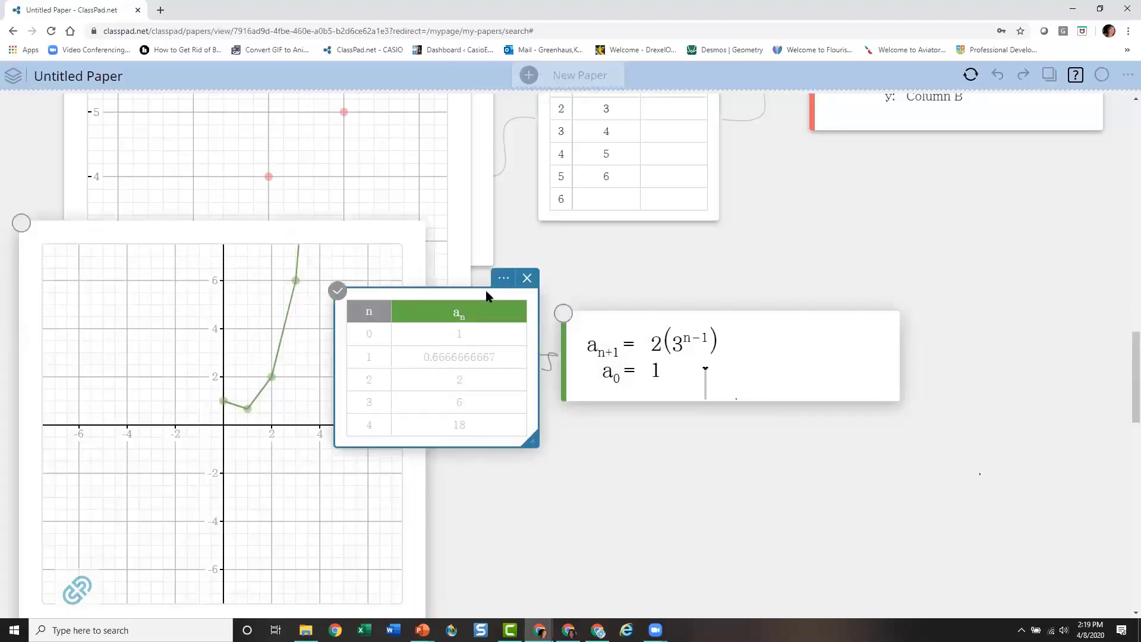
left_click_drag(550, 355, 513, 442)
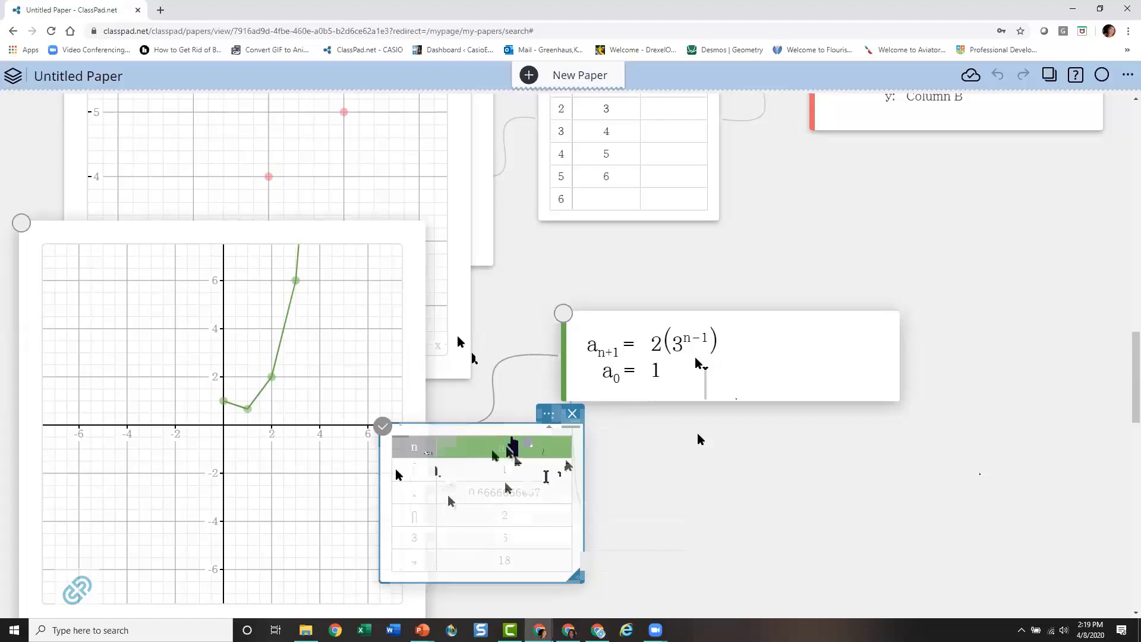
Step: Set the sequence table's range to 15 ≤ n ≤ 20
left_click(547, 480)
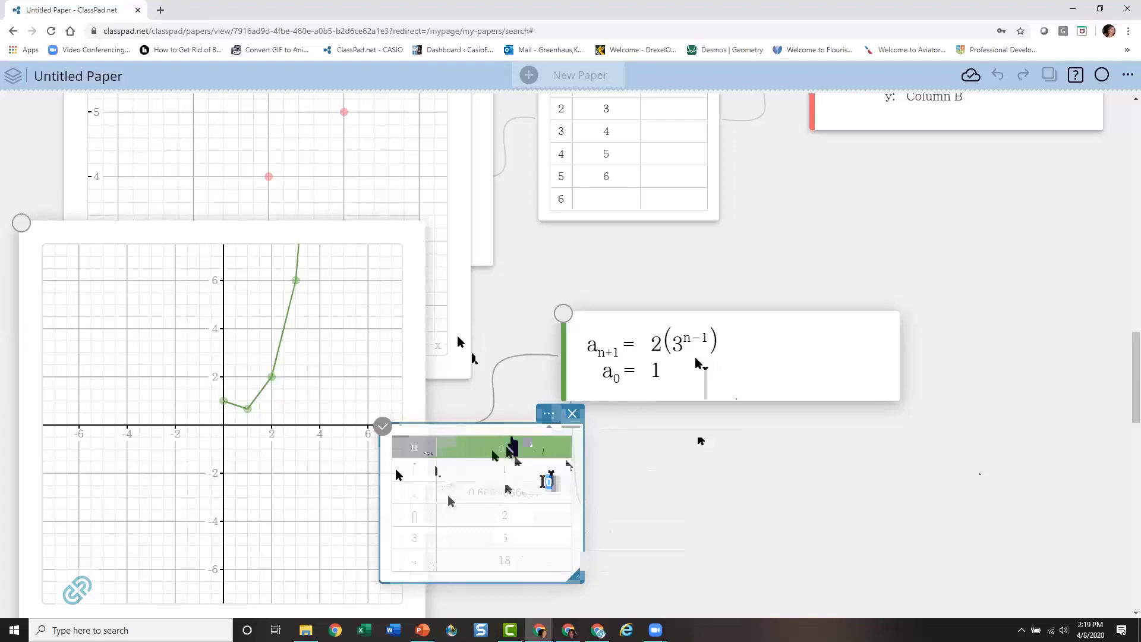
left_click_drag(553, 483, 543, 481)
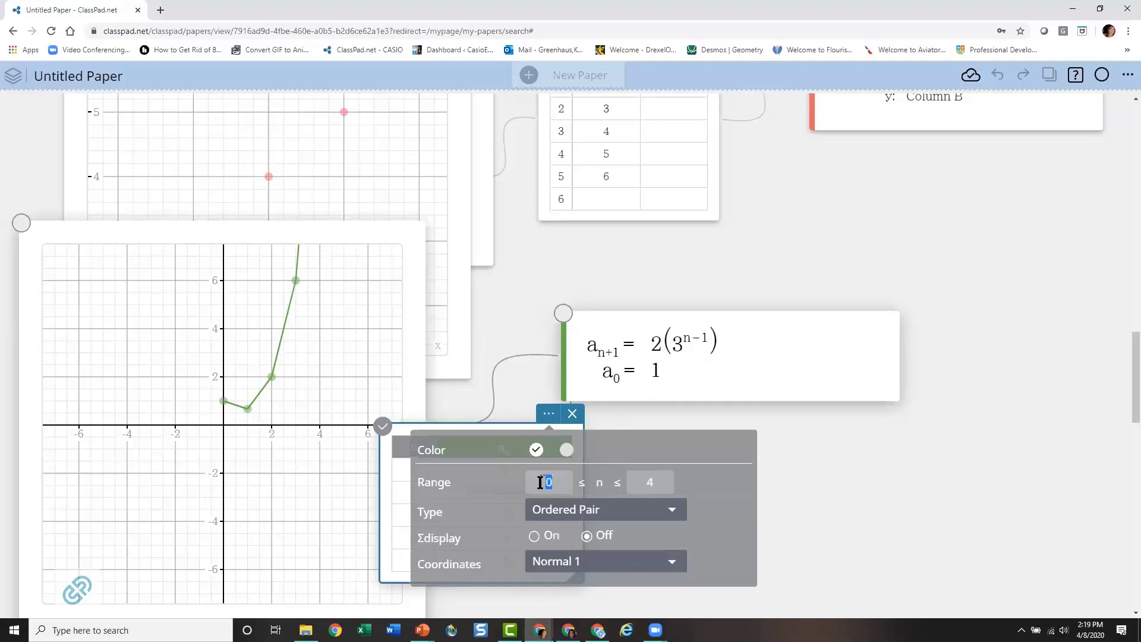
type("10")
key("BackSpace")
type("20")
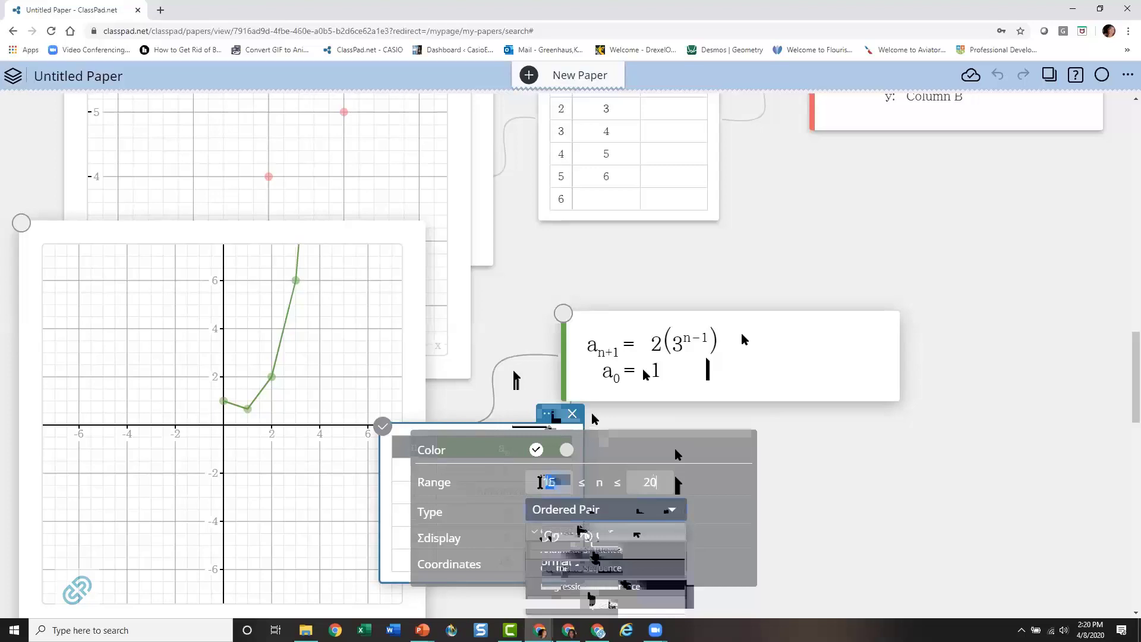
Step: Review the table's Σdisplay and Coordinates options, switching Σdisplay on and back off, and close the settings
left_click(533, 537)
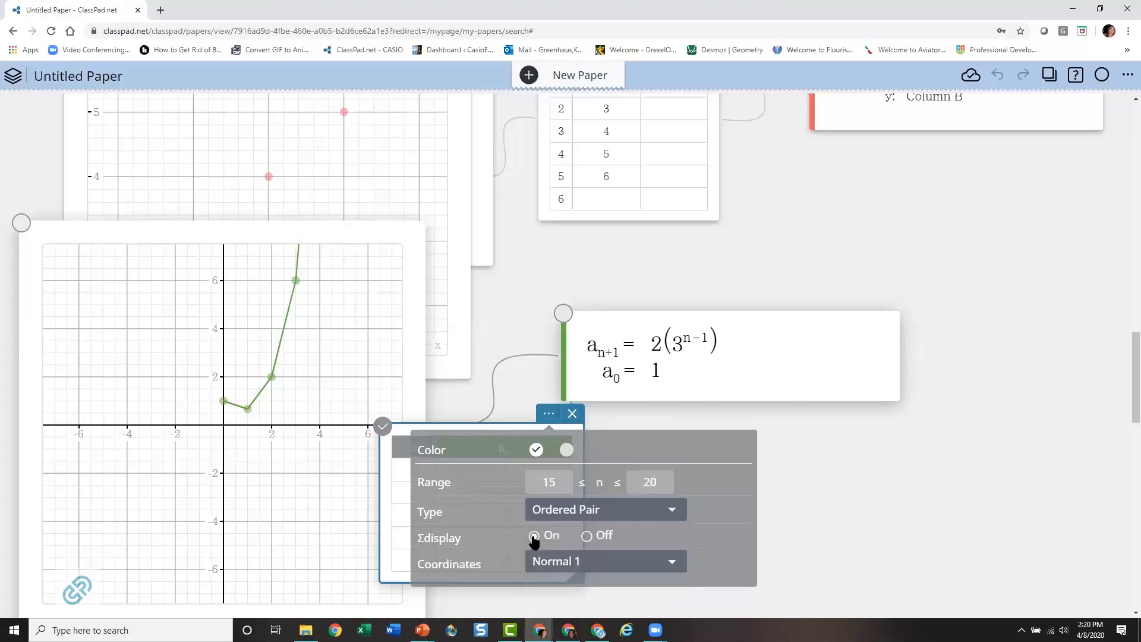
left_click(588, 537)
left_click(666, 562)
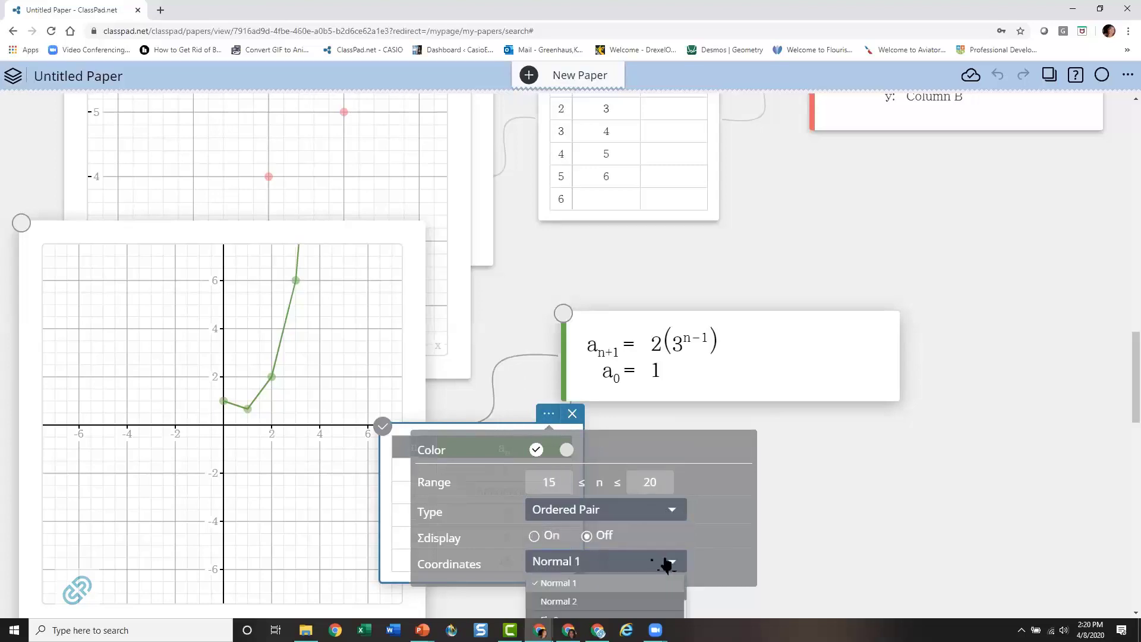
scroll(797, 567, "down", 2)
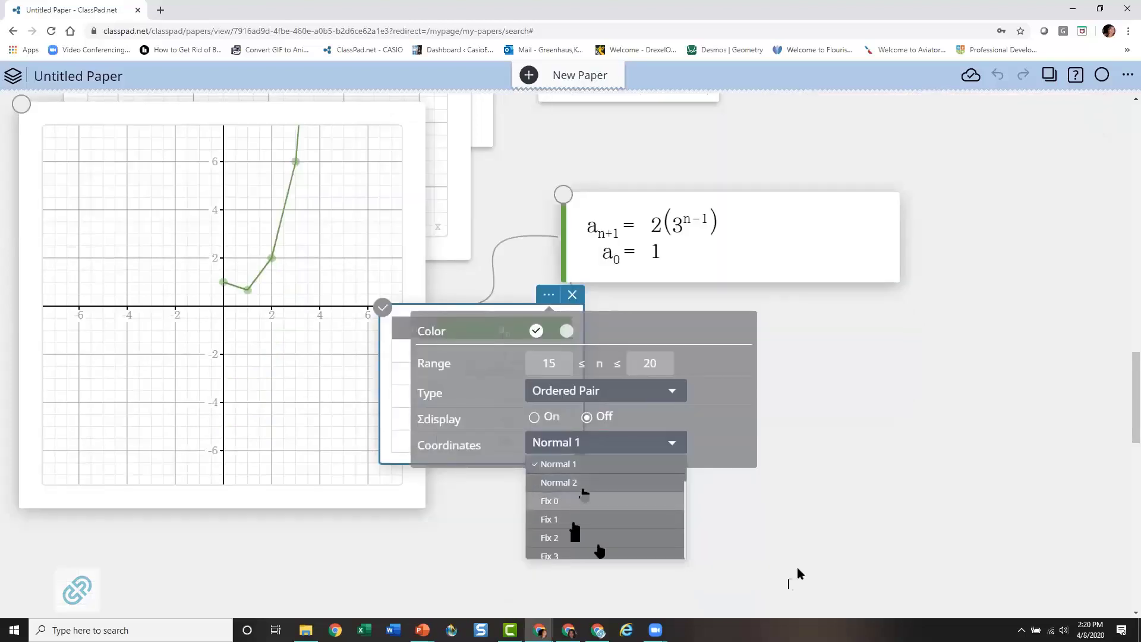
scroll(800, 572, "up", 2)
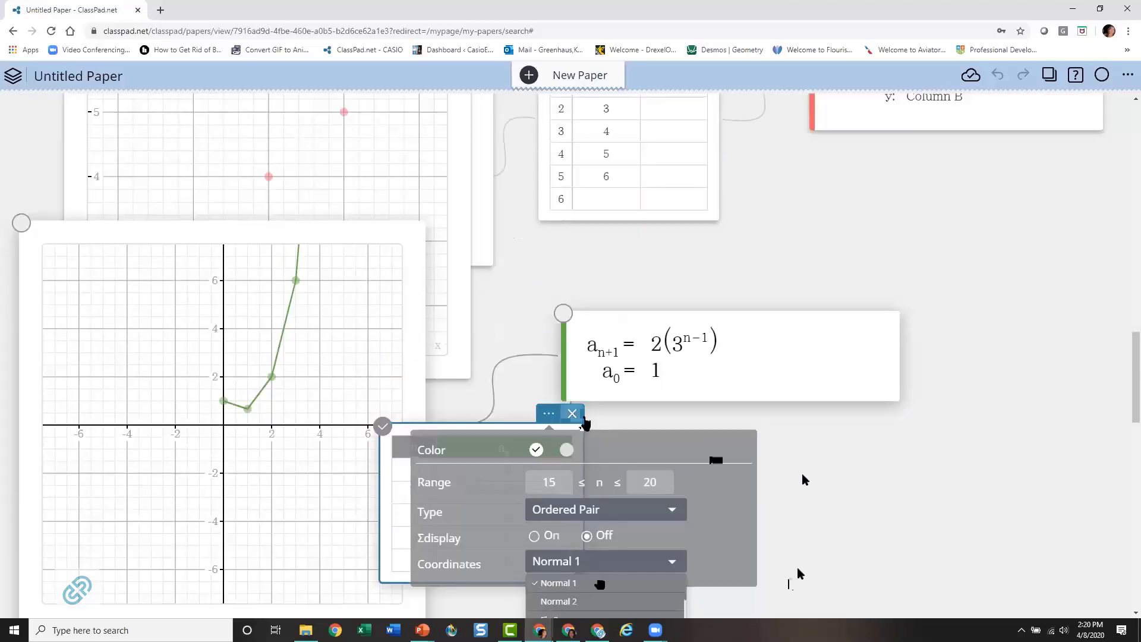
left_click(474, 362)
left_click(474, 364)
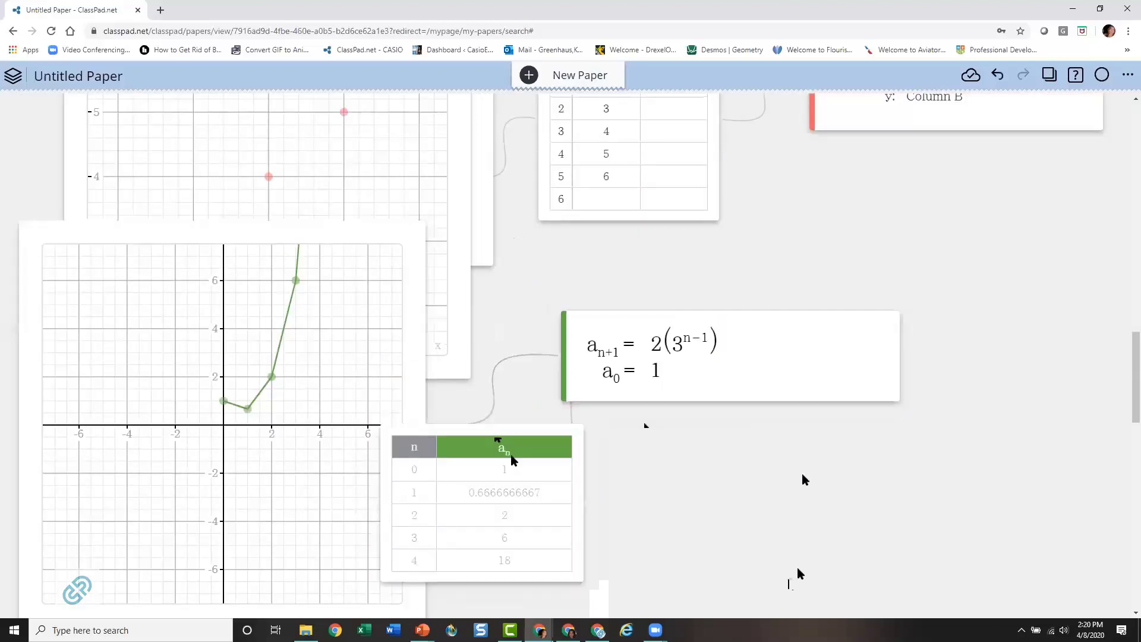
left_click(526, 447)
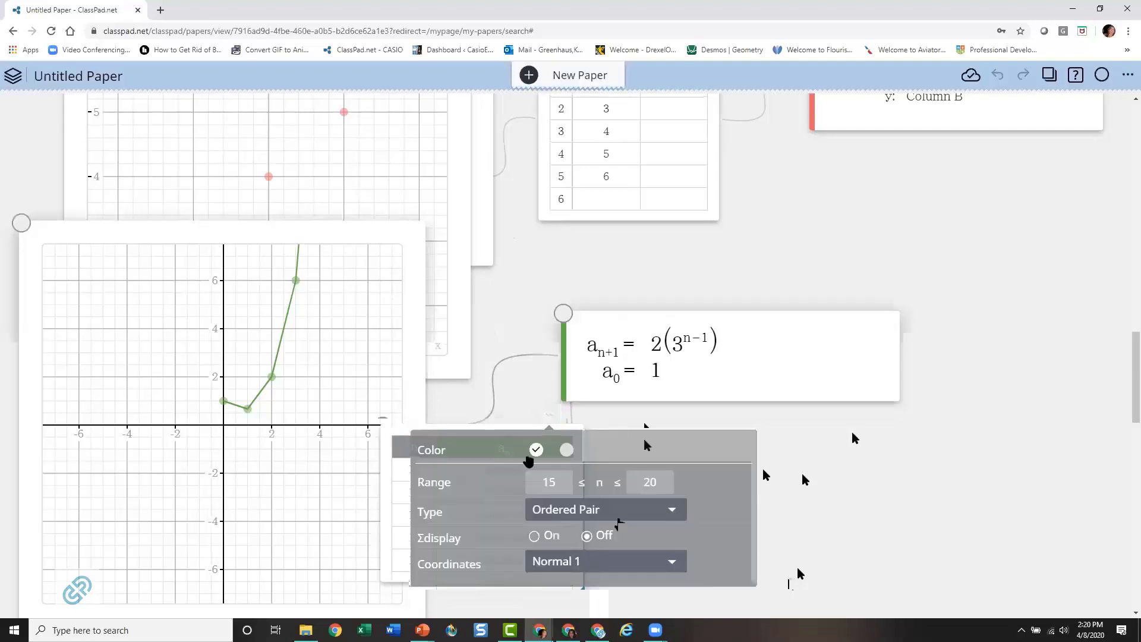
Step: Try the Σaₙ type in the sequence graph's settings and return it to aₙ
left_click(341, 253)
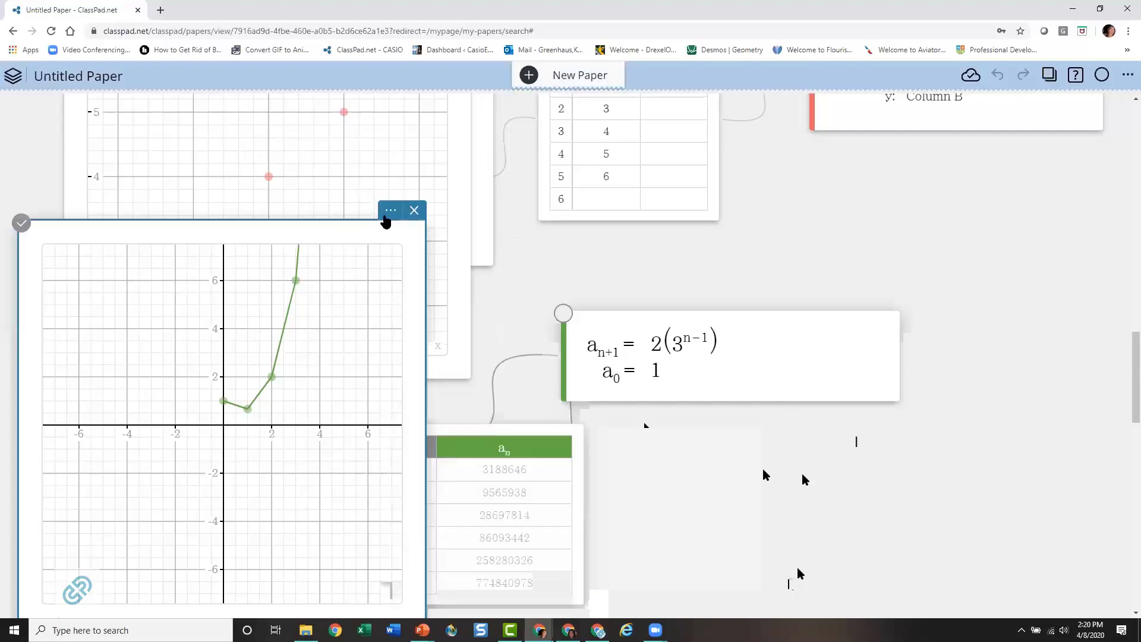
left_click(391, 213)
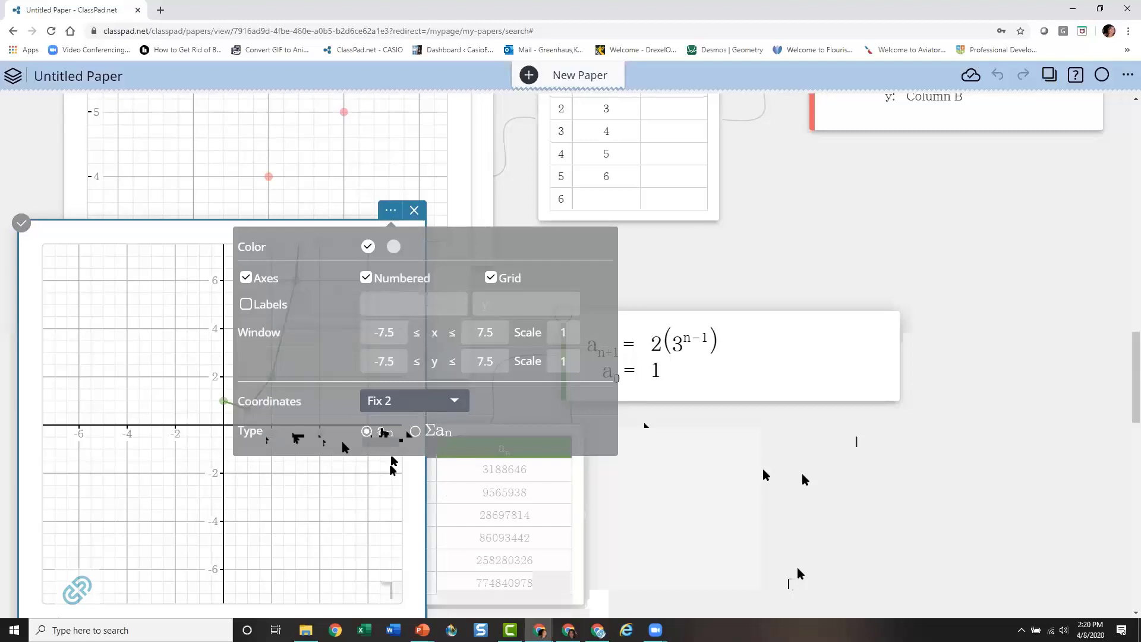
left_click(415, 431)
left_click(366, 432)
Step: Switch the sequence note's type to Explicit and return it to Recursive
left_click(790, 339)
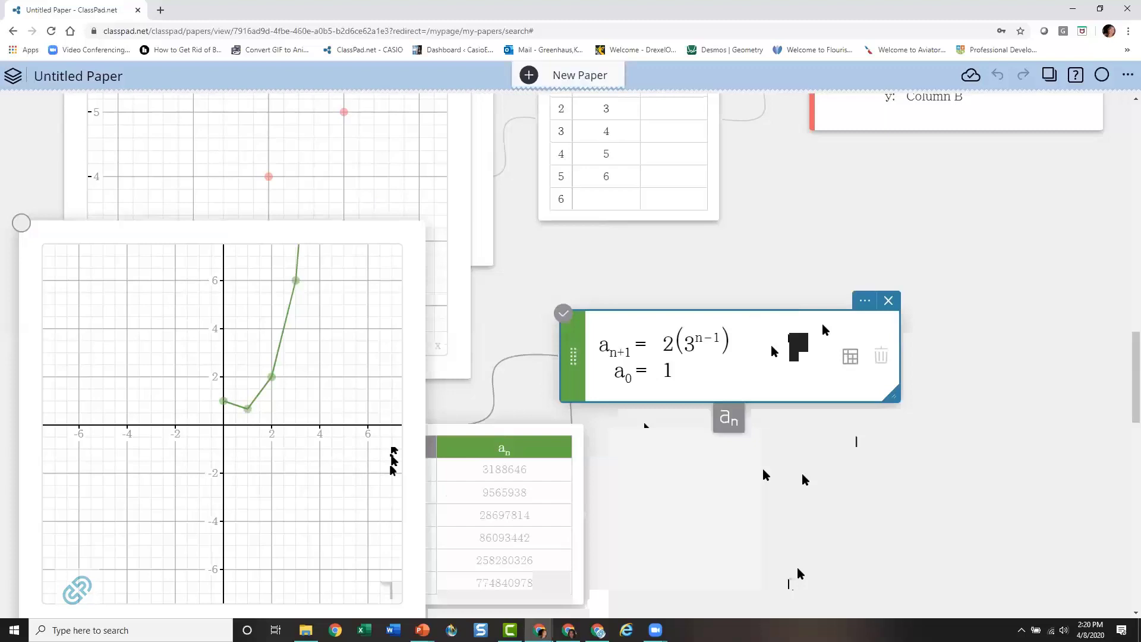
left_click(865, 301)
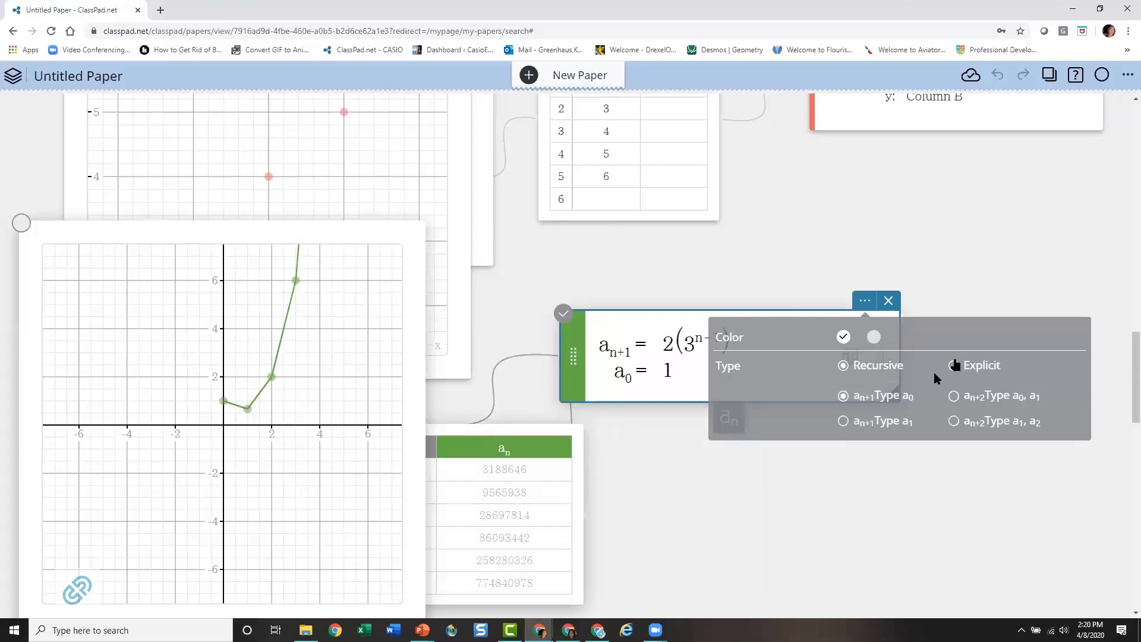
left_click(954, 366)
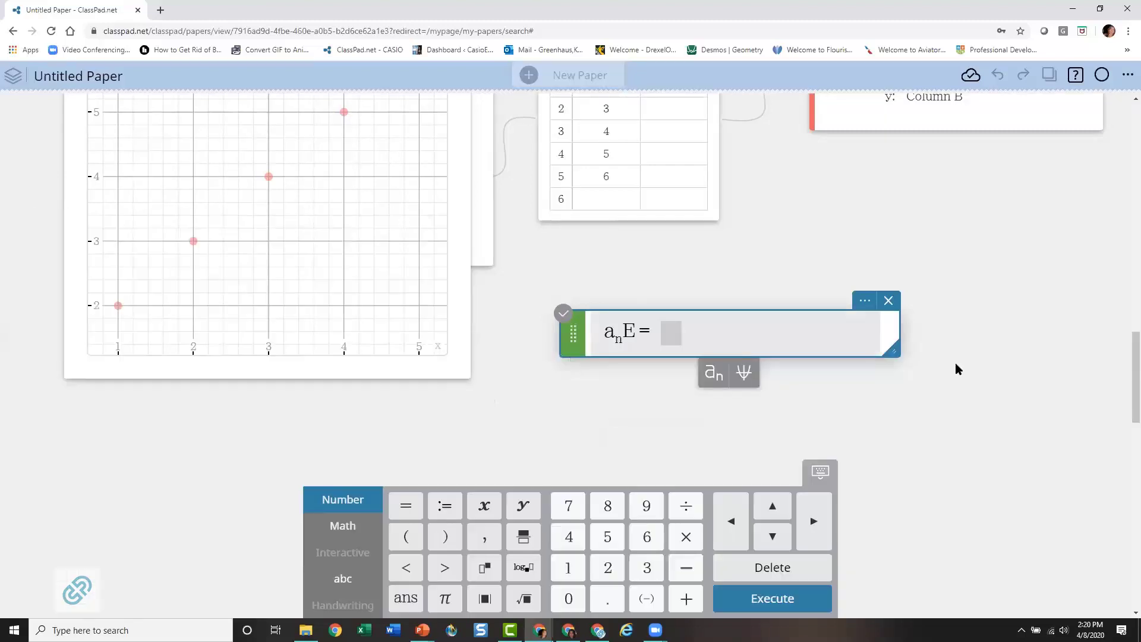
left_click(865, 300)
left_click(842, 362)
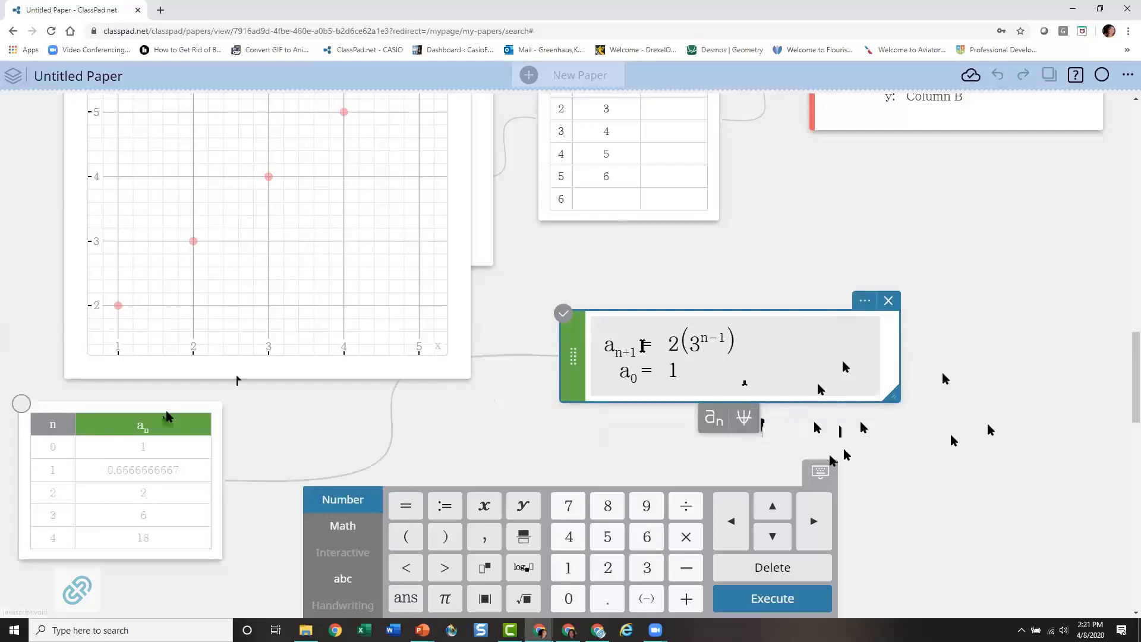
Step: Move the sequence table and the sequence note so they overlap the scatter plot graph, viewing the note's type options in between
left_click_drag(250, 405, 499, 356)
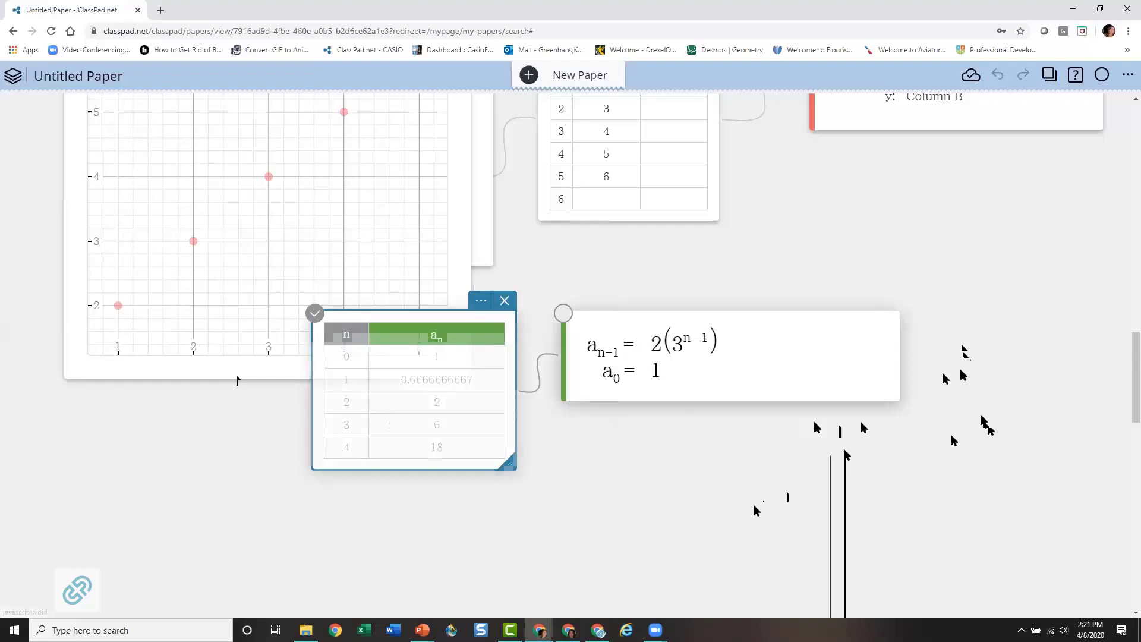
left_click(798, 330)
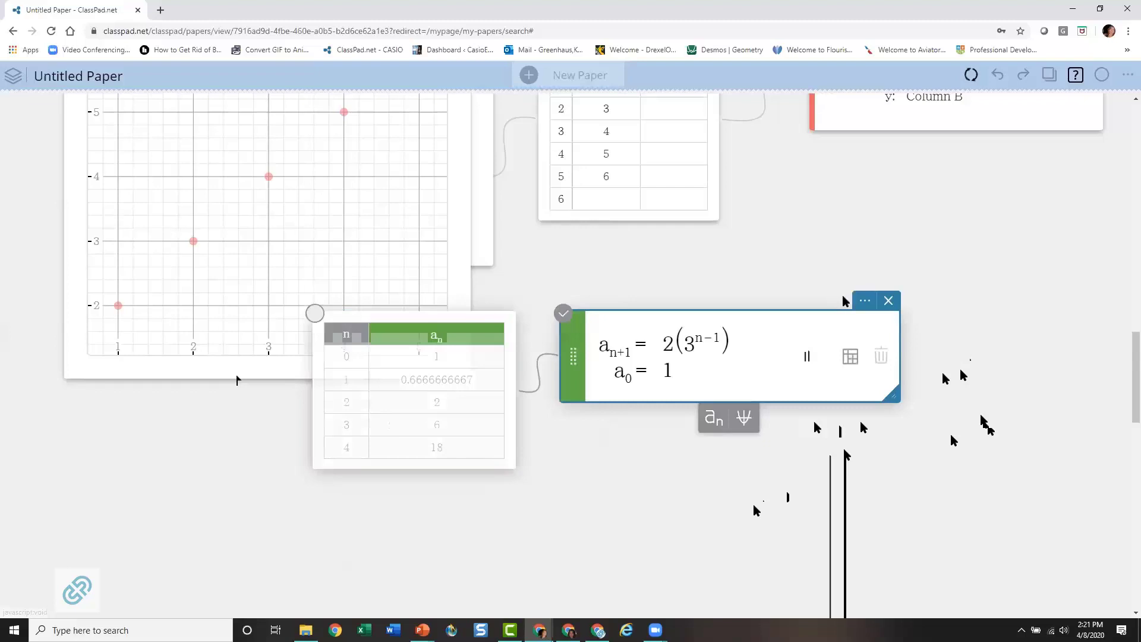
left_click(865, 300)
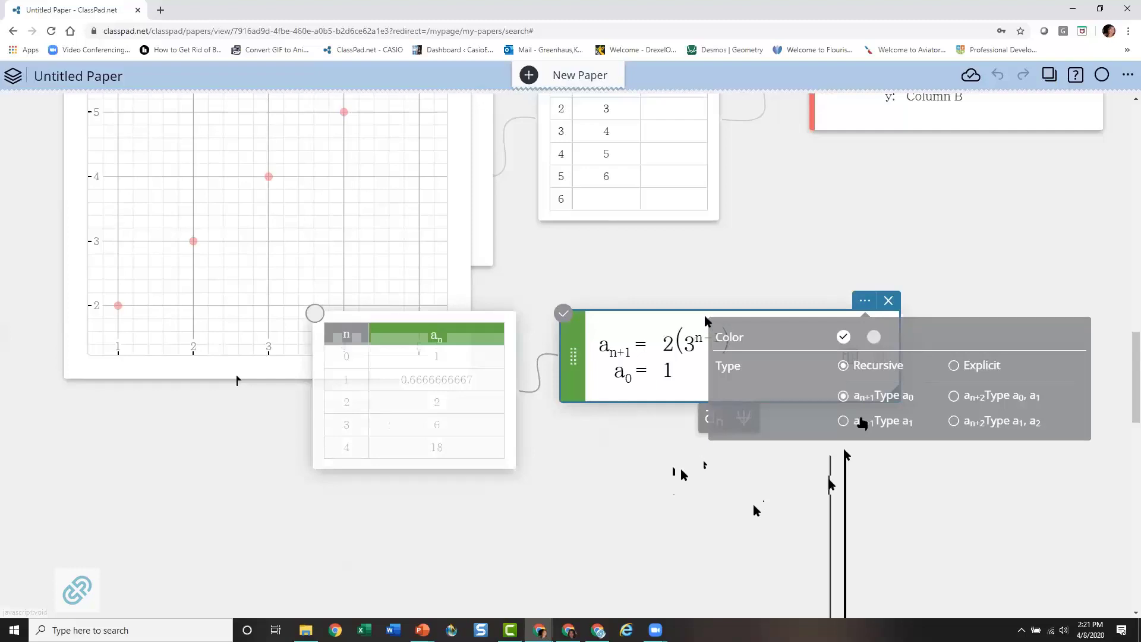
left_click_drag(697, 315, 296, 257)
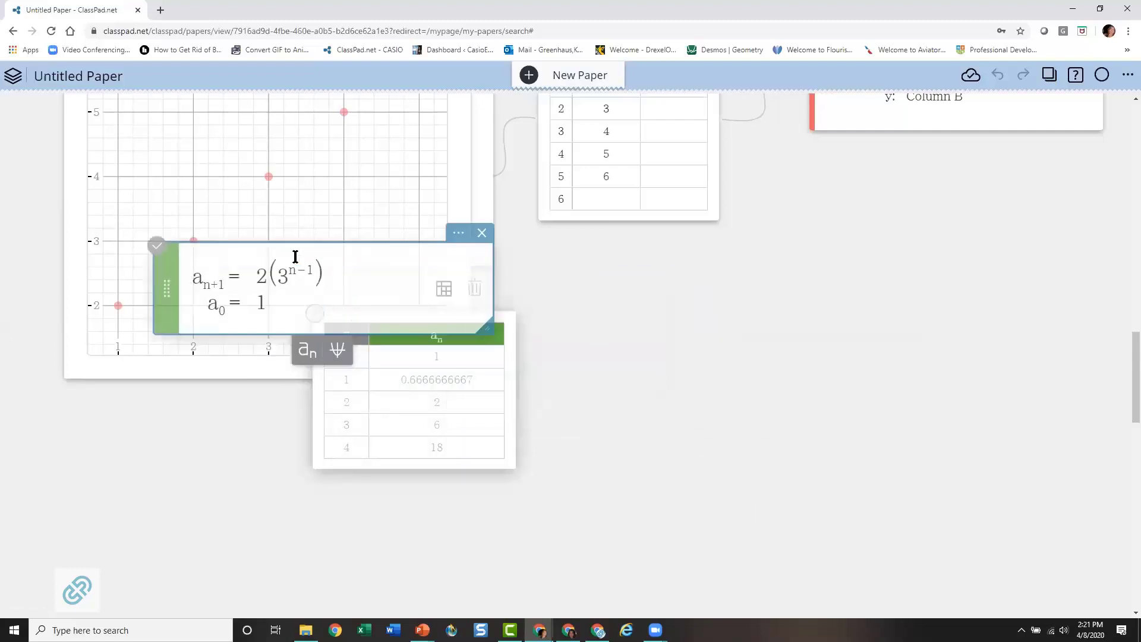
Step: Add a text note in the empty area beside the sequence table and set its color to light orange
left_click(724, 335)
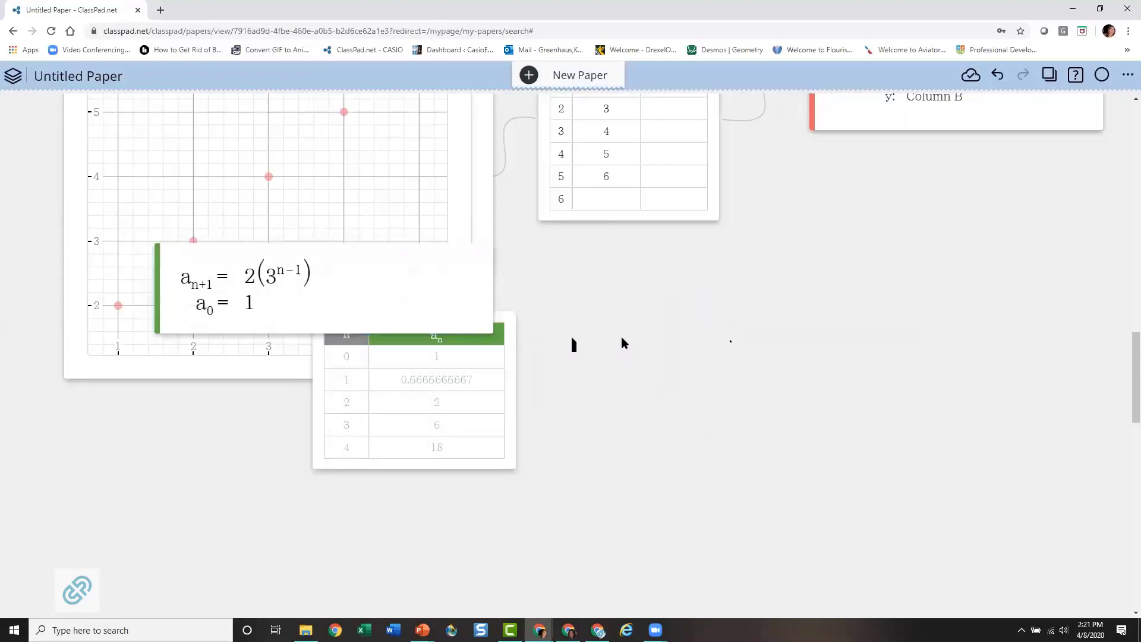
left_click(726, 335)
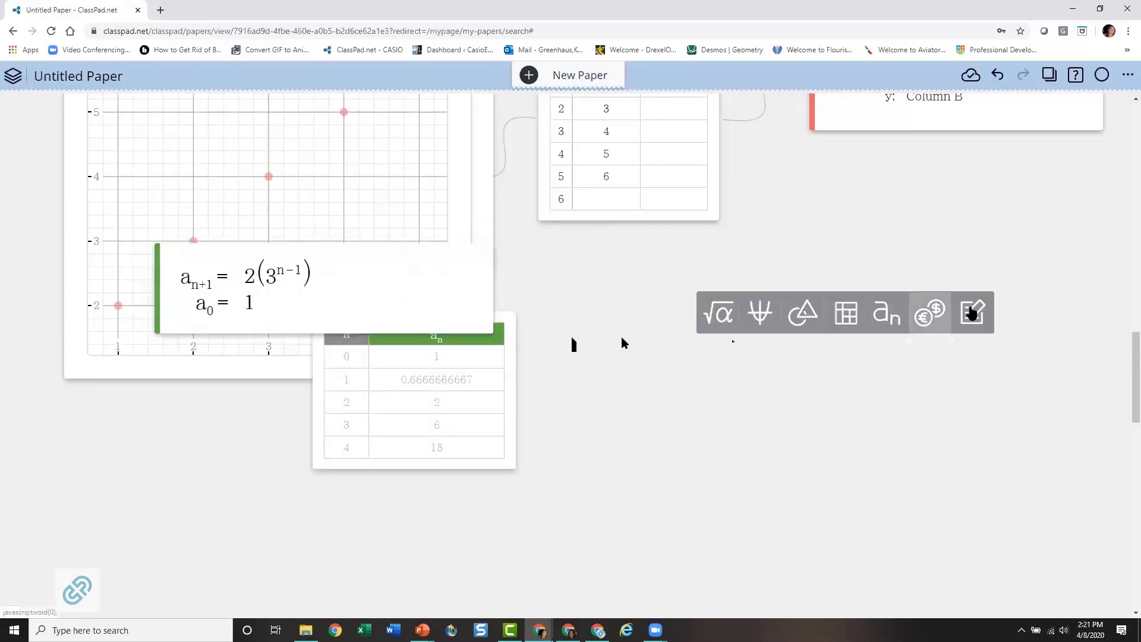
left_click(973, 312)
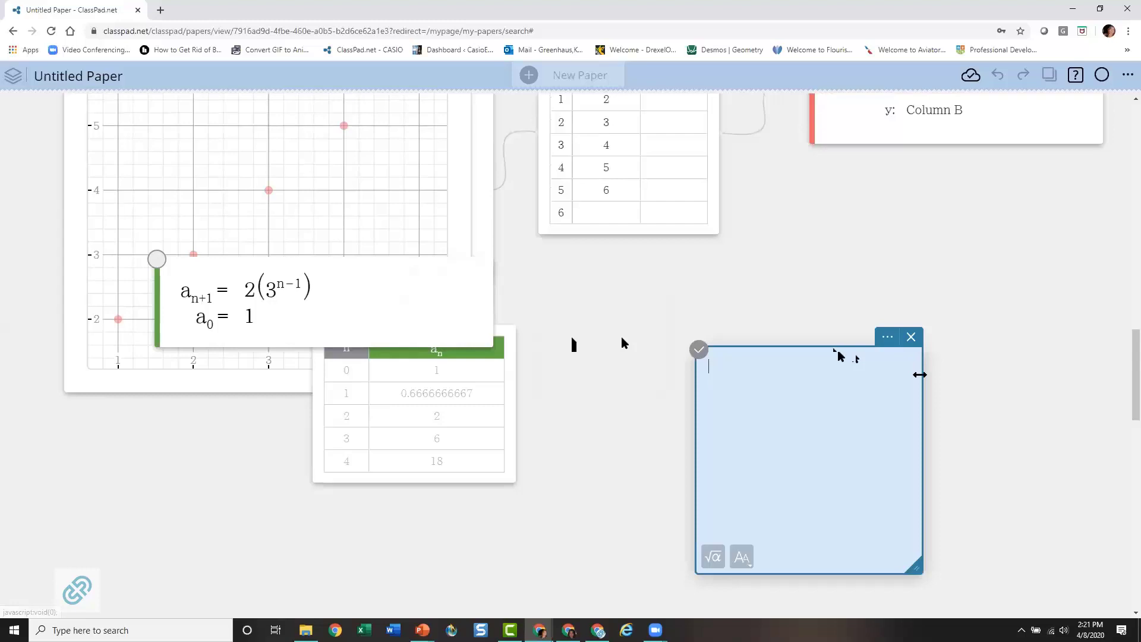
left_click_drag(840, 350, 727, 304)
left_click(775, 291)
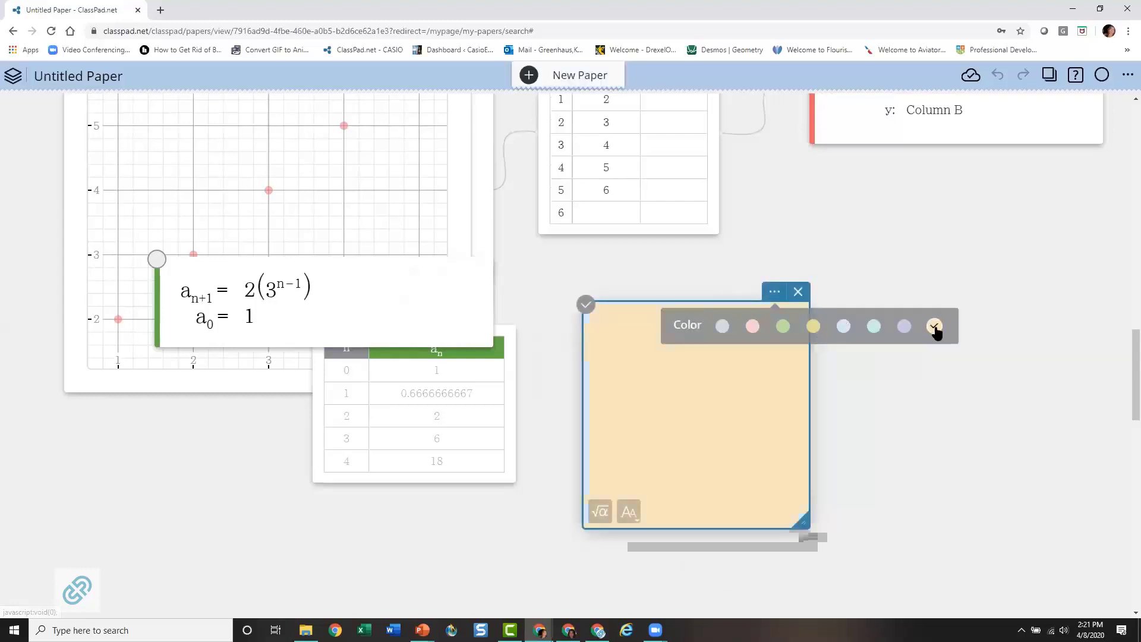
Step: Try pink on the text note, return it to light orange, and enter 4, 7 and 1 at text sizes 4, 7 and 1
left_click(753, 325)
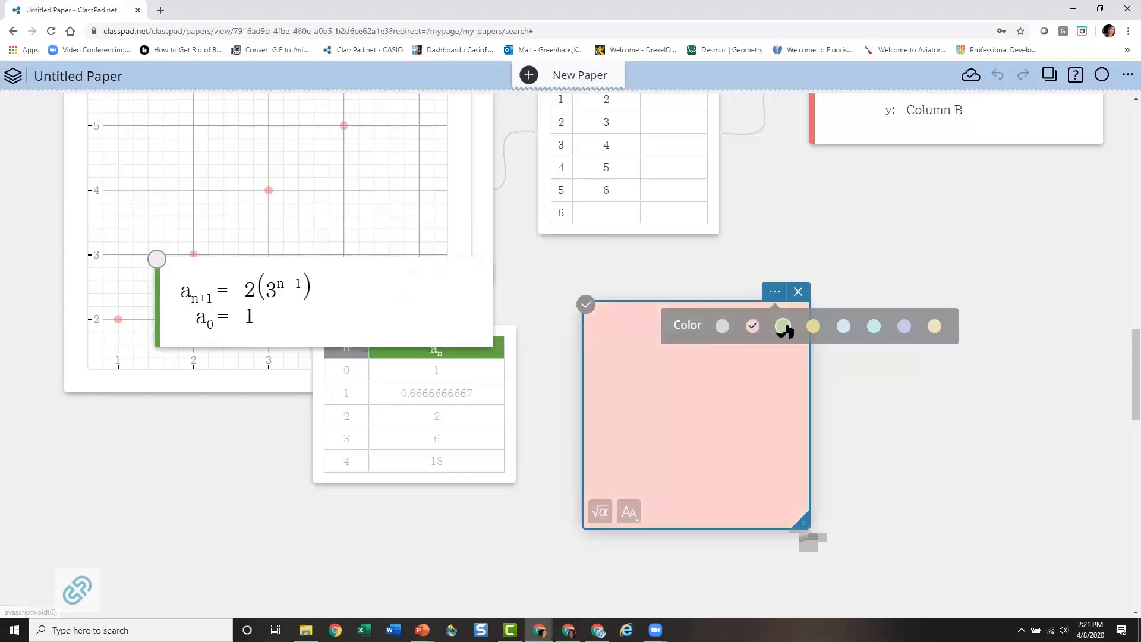
left_click(934, 327)
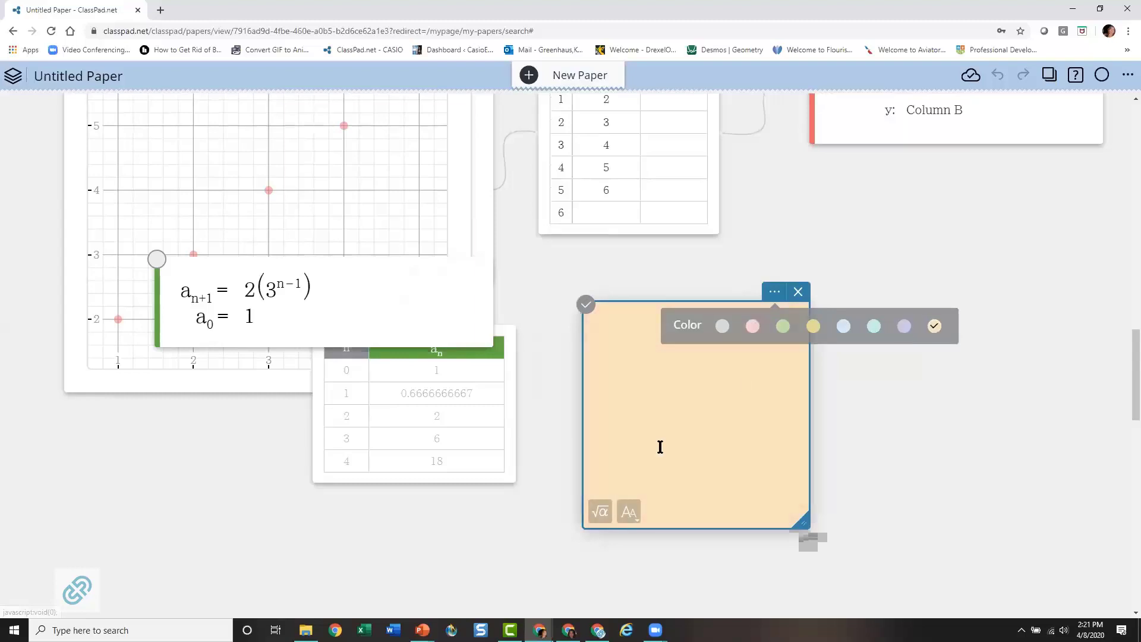
left_click(630, 513)
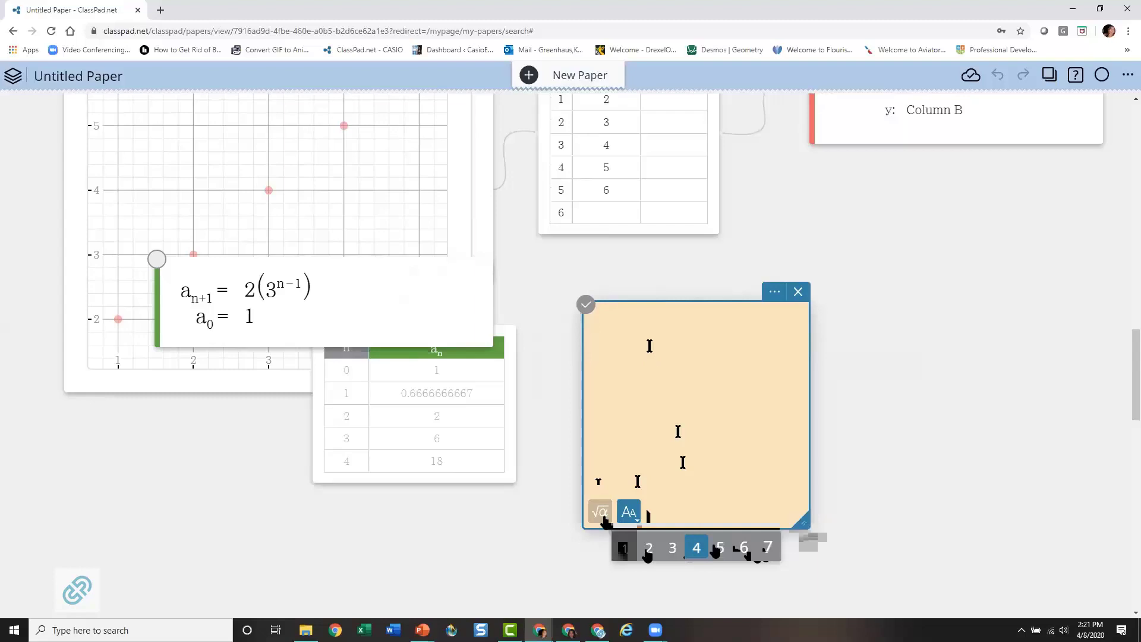
type("4")
left_click(768, 547)
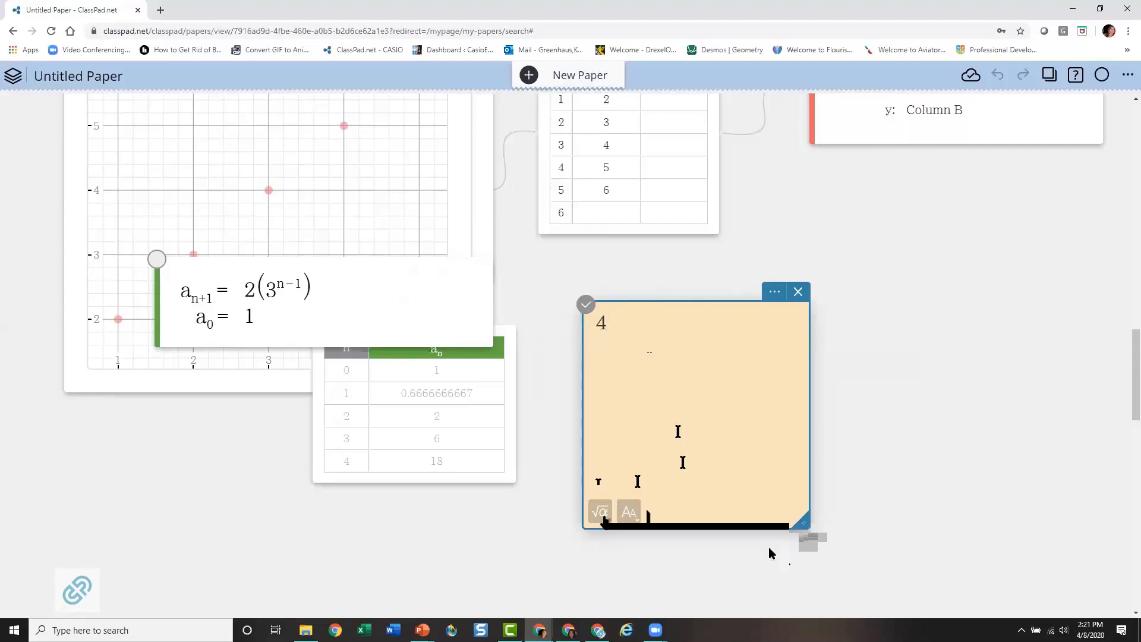
type("7")
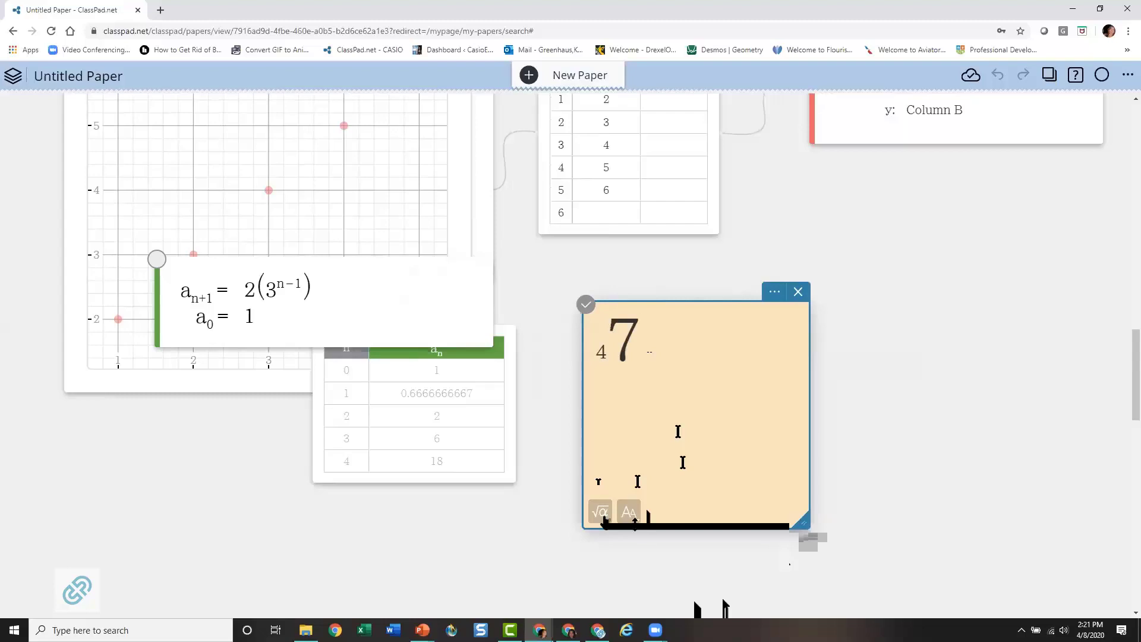
left_click(629, 512)
left_click(625, 547)
type("1")
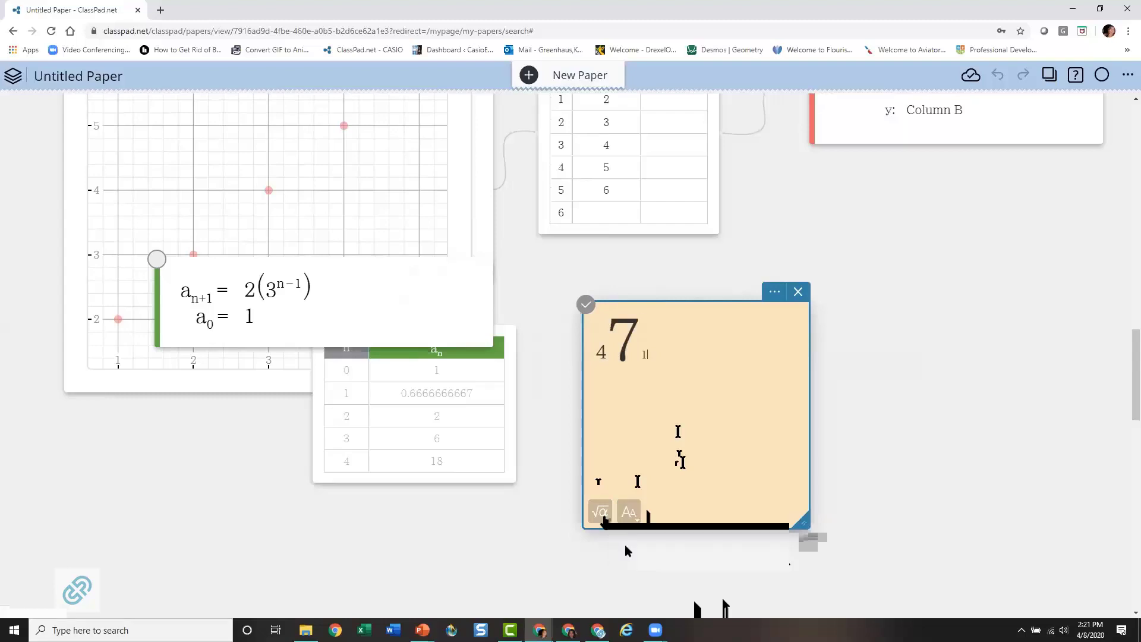
Step: View the text note's color options and open its math input, leaving the note without an expression
left_click(775, 294)
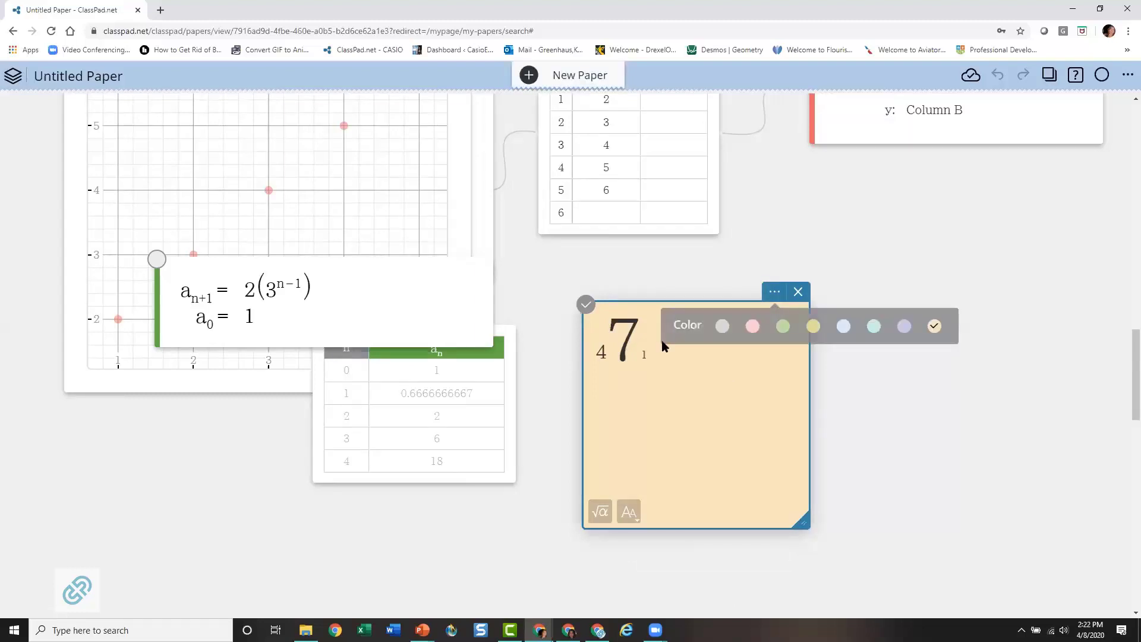
left_click(599, 512)
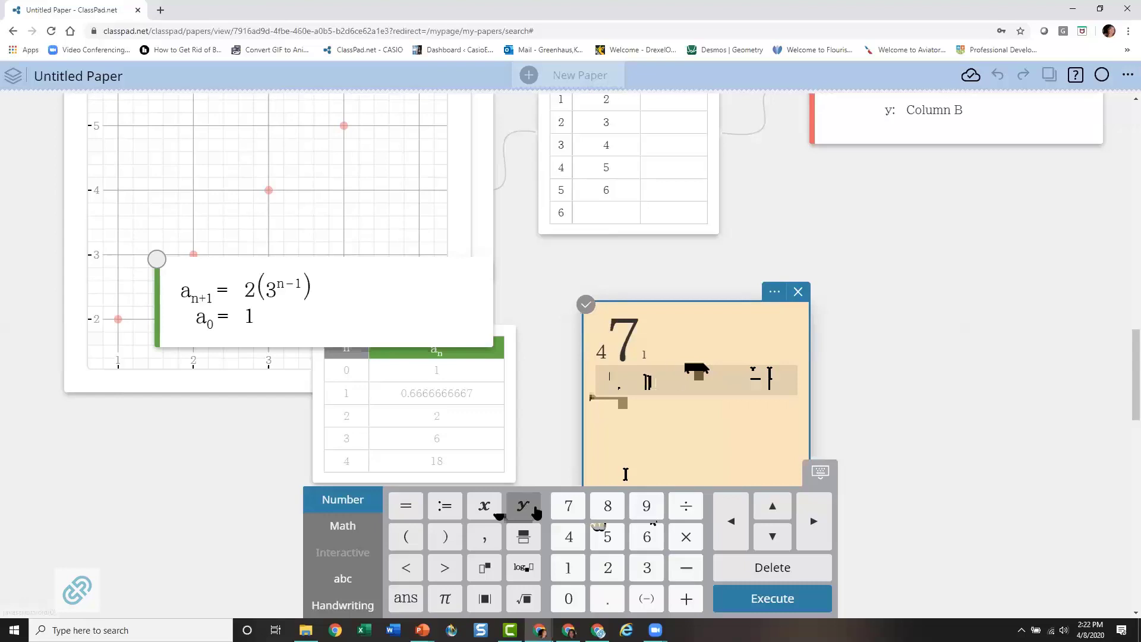
left_click(893, 315)
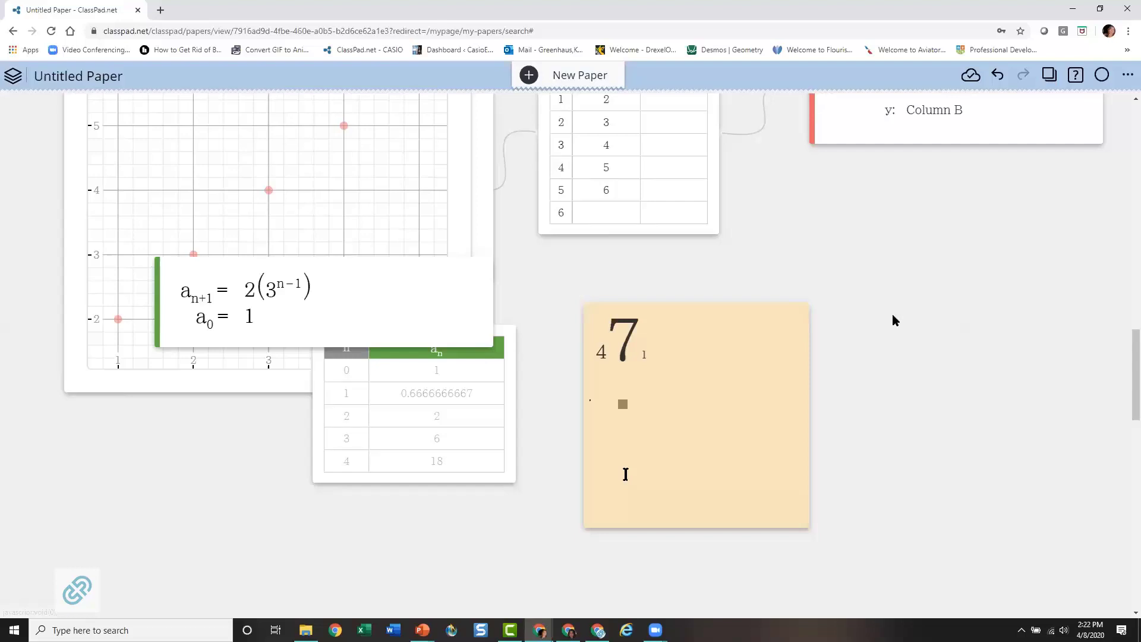
Step: Bring the isometric geometry note in front of the scatter plot graph and review its settings
scroll(618, 350, "up", 5)
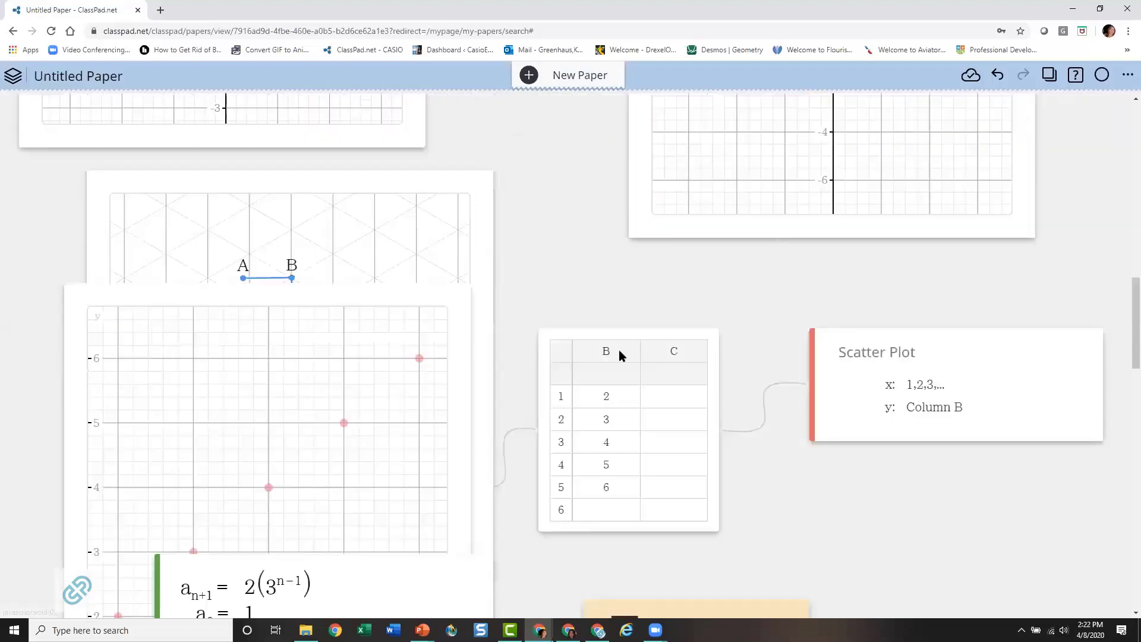
left_click(419, 195)
left_click(456, 161)
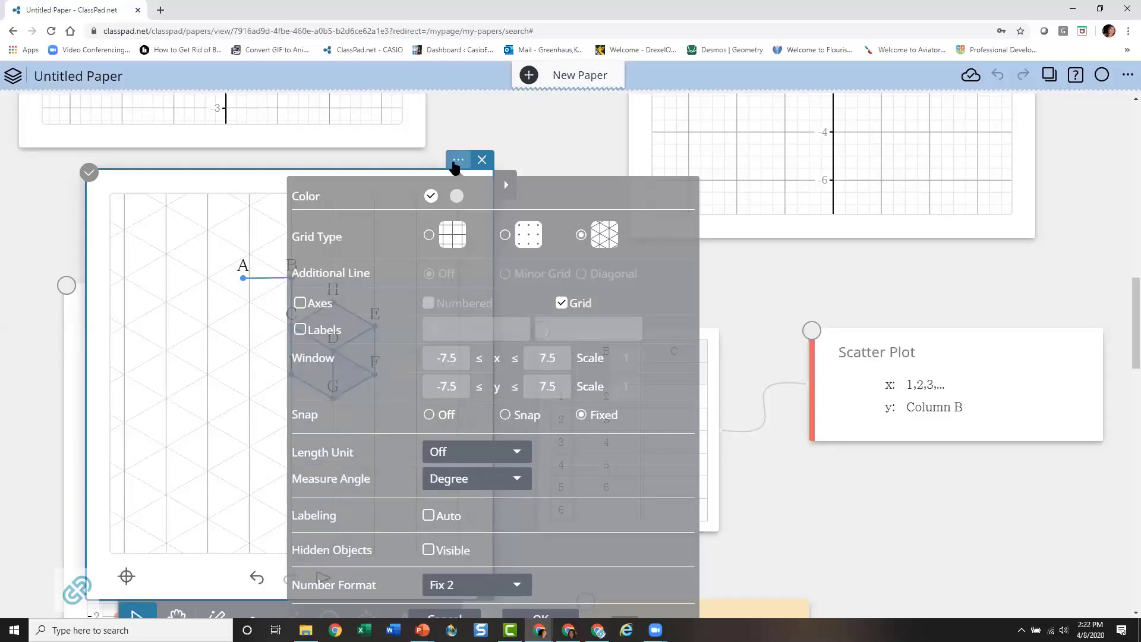
scroll(773, 290, "down", 3)
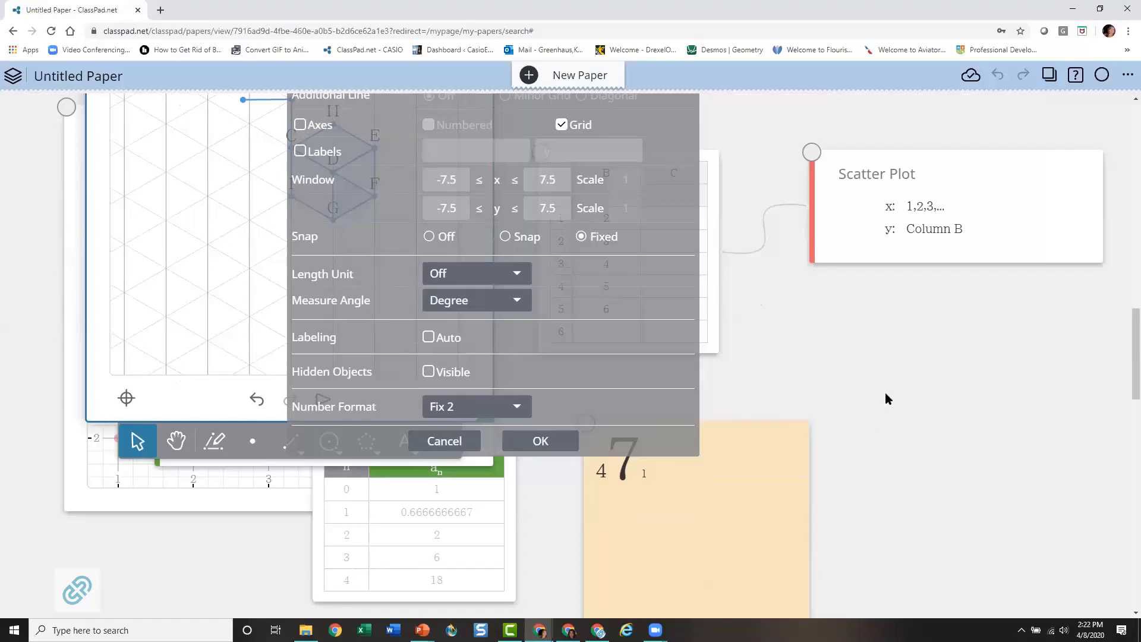
scroll(495, 370, "up", 3)
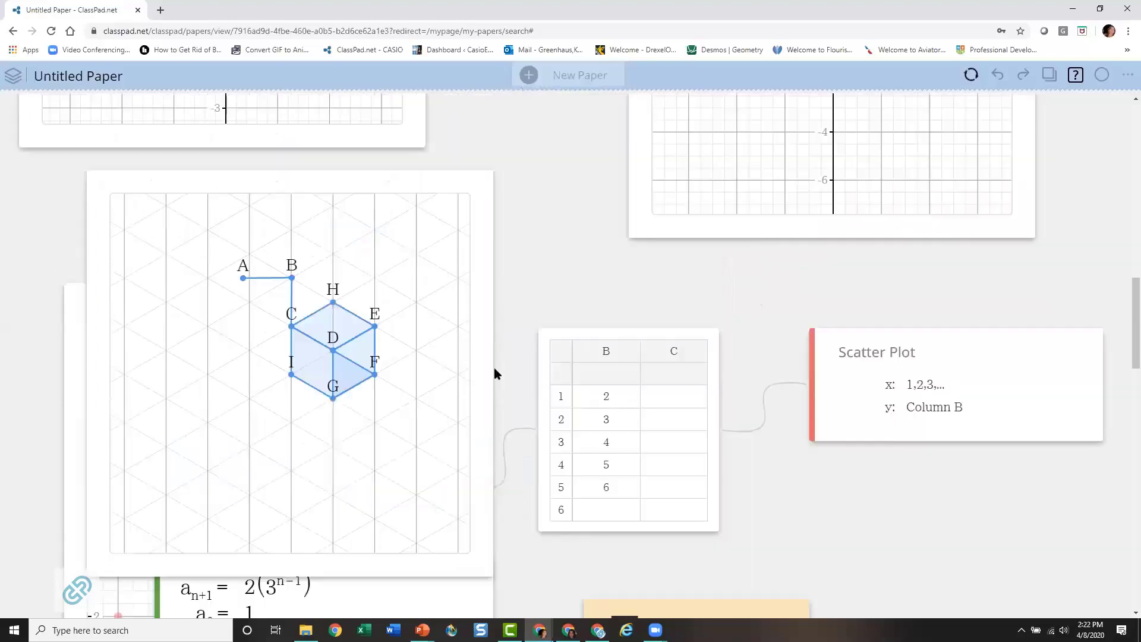
left_click(381, 280)
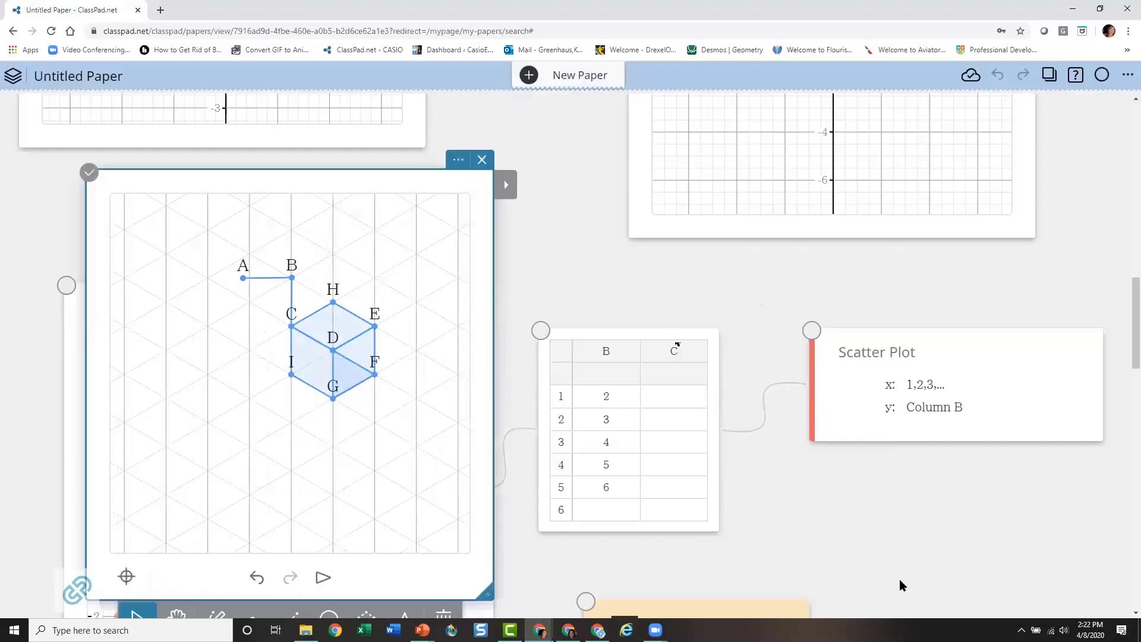
Step: Add a geometry note in the empty area below the sequence table
scroll(889, 496, "down", 10)
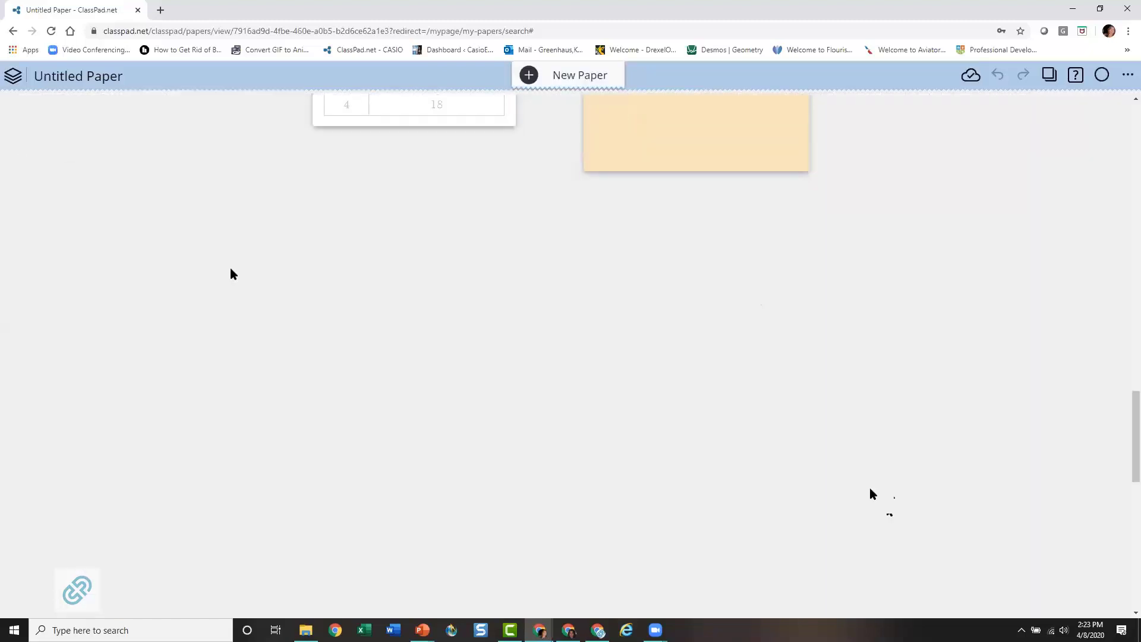
left_click(231, 270)
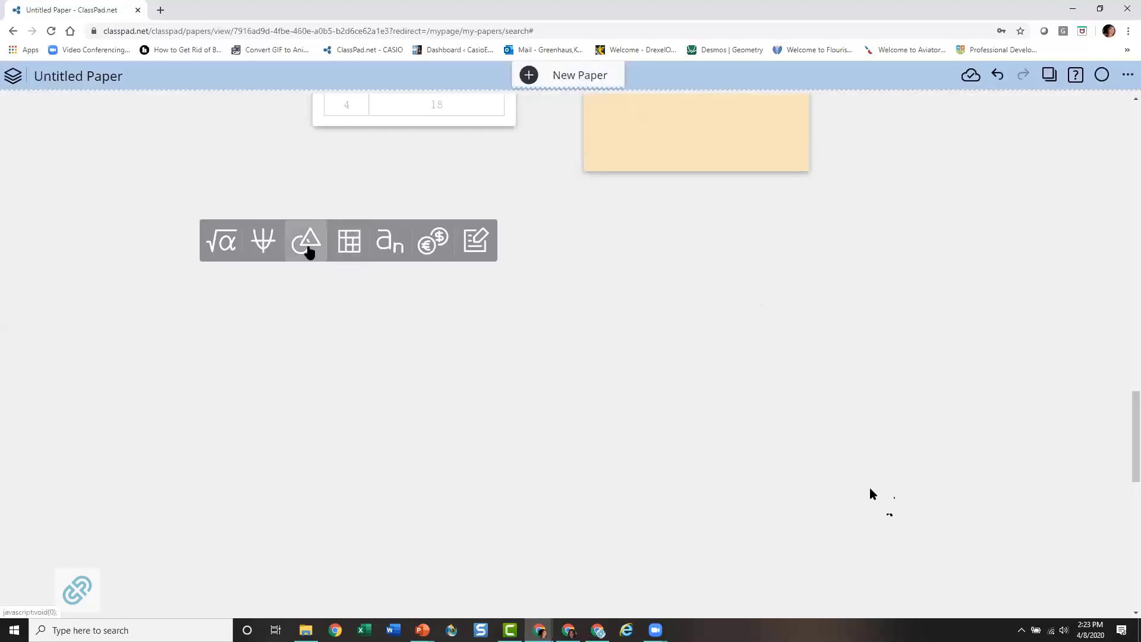
left_click(309, 250)
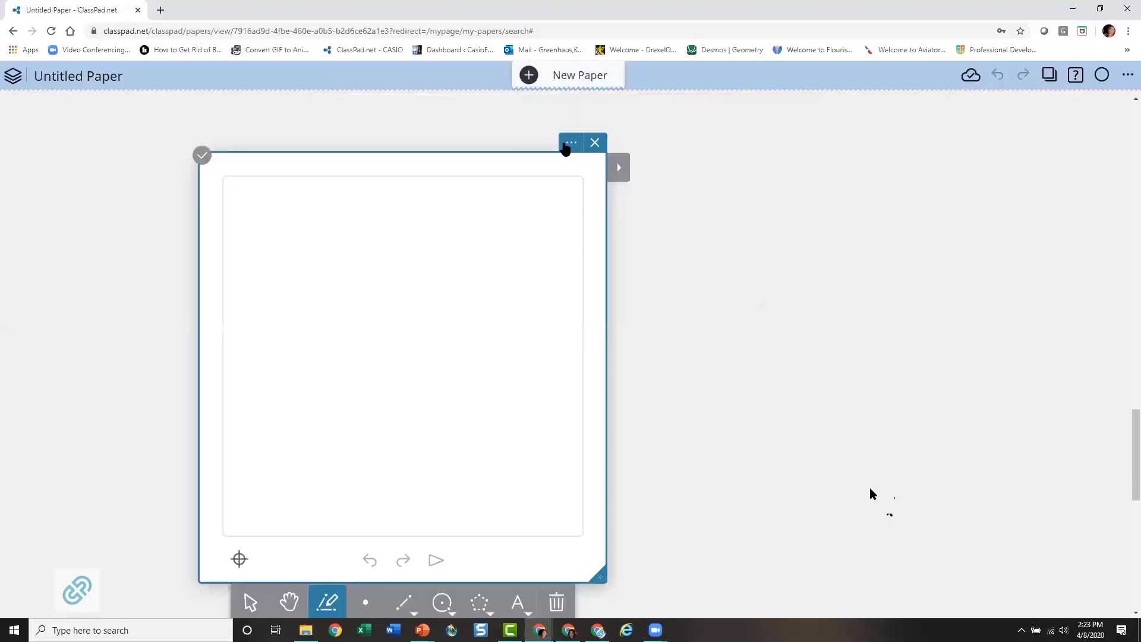
Step: Turn on the minor grid and numbered axes for the new geometry note
left_click(569, 143)
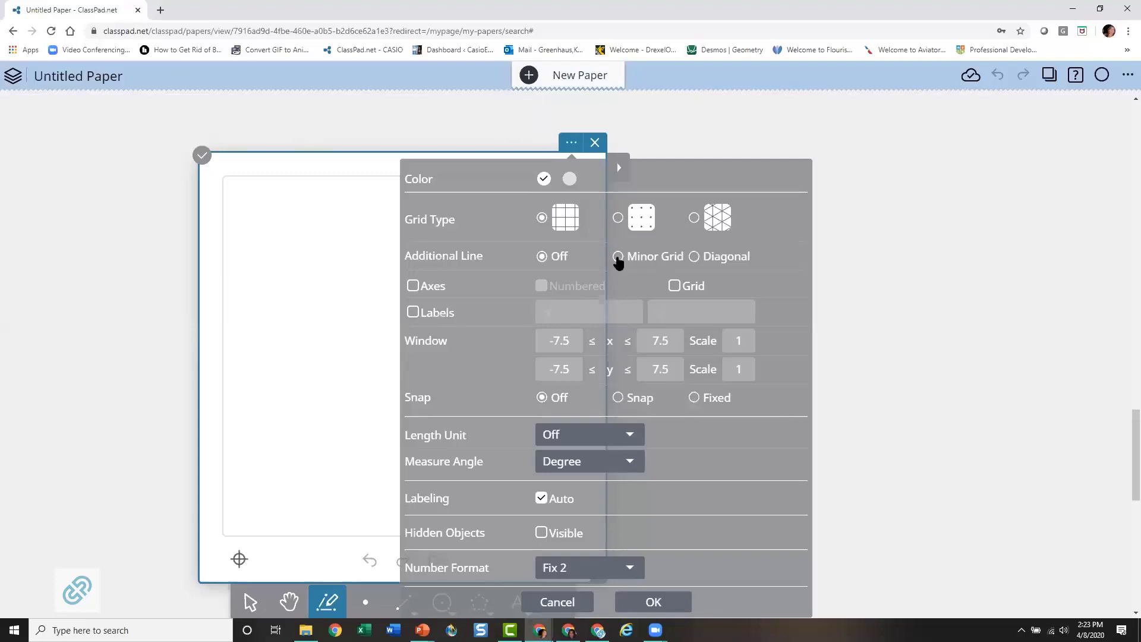
left_click(618, 256)
left_click(413, 286)
left_click(542, 286)
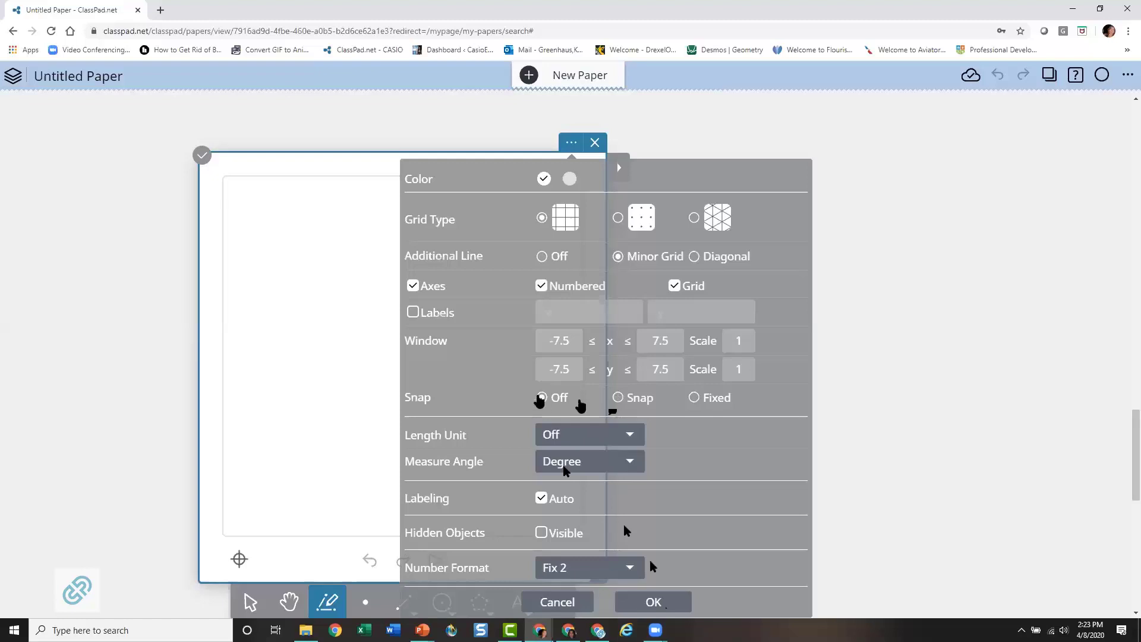
left_click(653, 602)
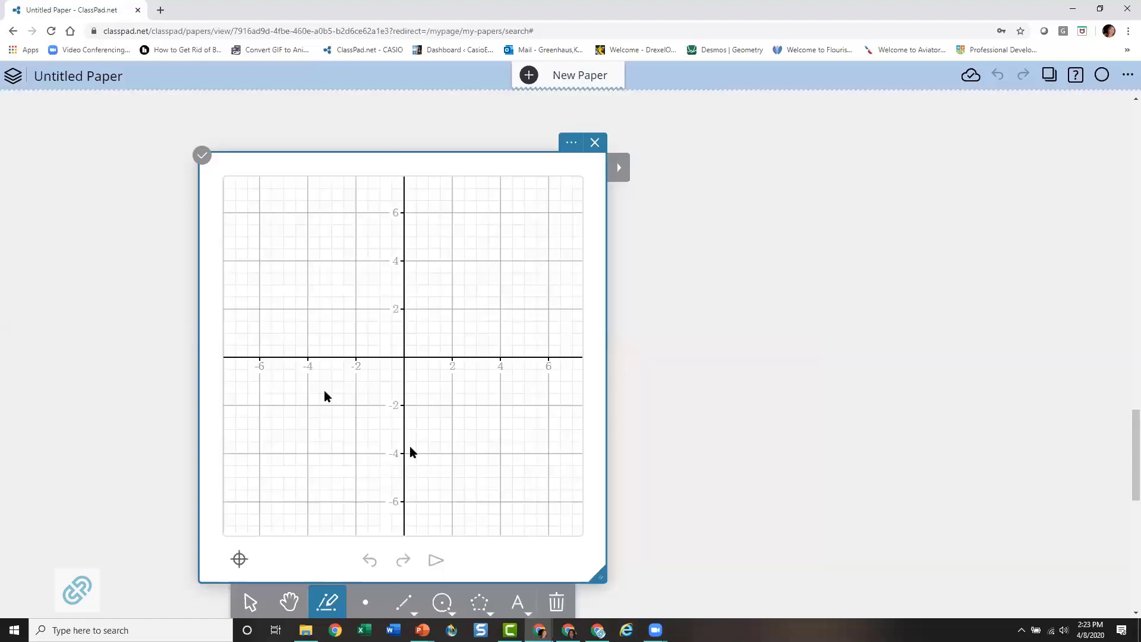
Step: Draw triangle ABC from segments at about (-4, 4), (-1.3, 6.4) and (-1, 3.5), and move C to about (-2.7, 1.9)
left_click(403, 600)
left_click(301, 279)
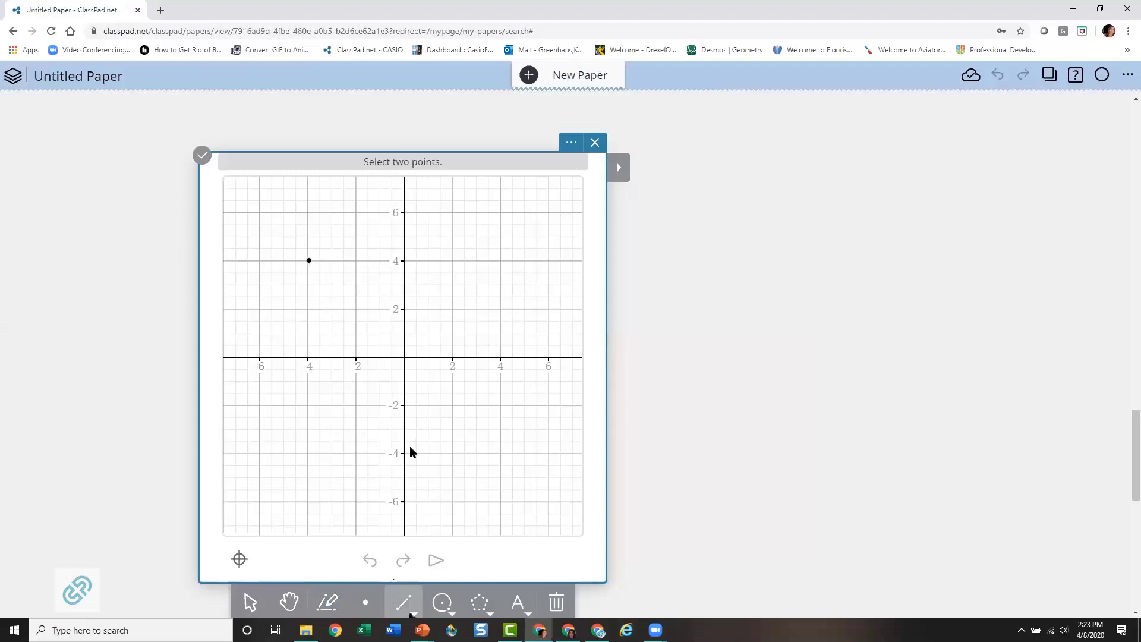
left_click(308, 260)
left_click(373, 204)
left_click(374, 204)
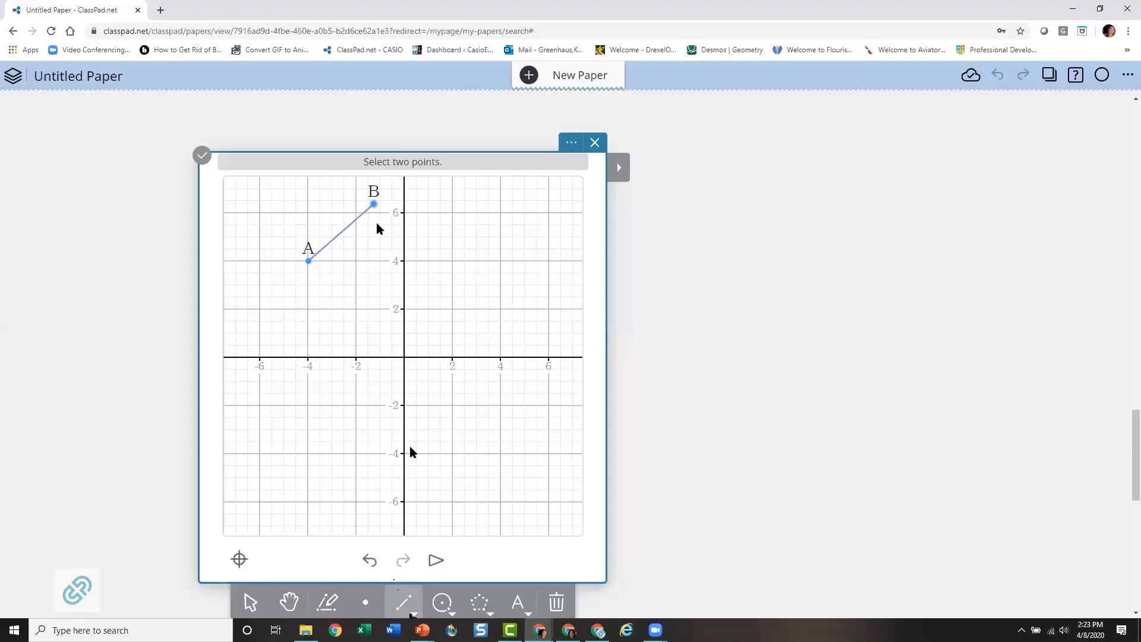
left_click(381, 274)
left_click(307, 260)
left_click(250, 607)
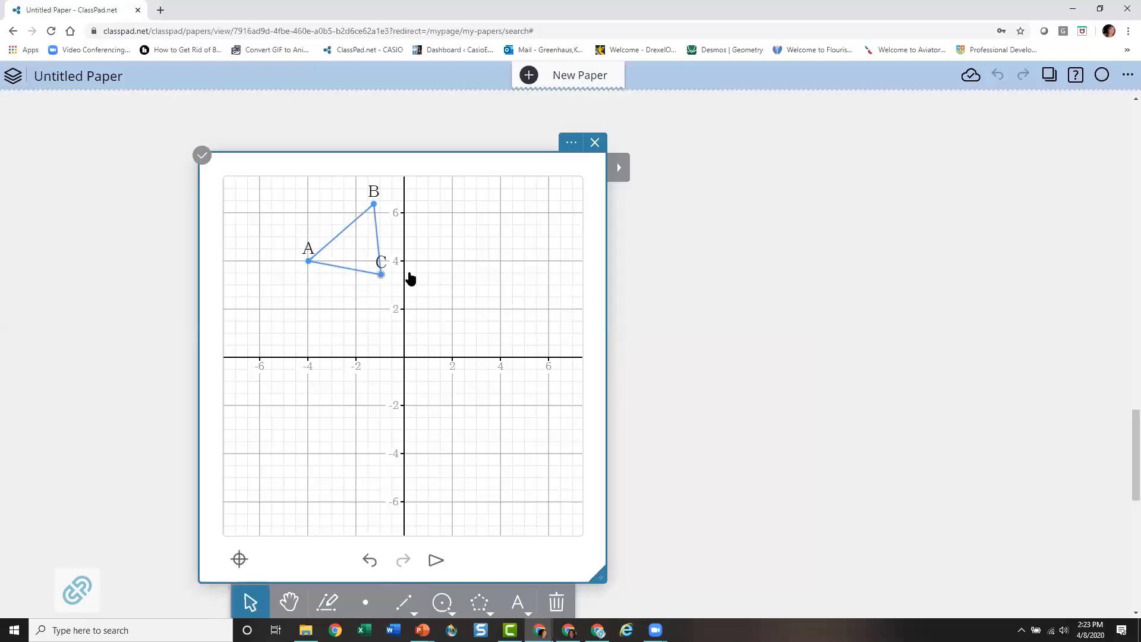
left_click_drag(381, 274, 339, 318)
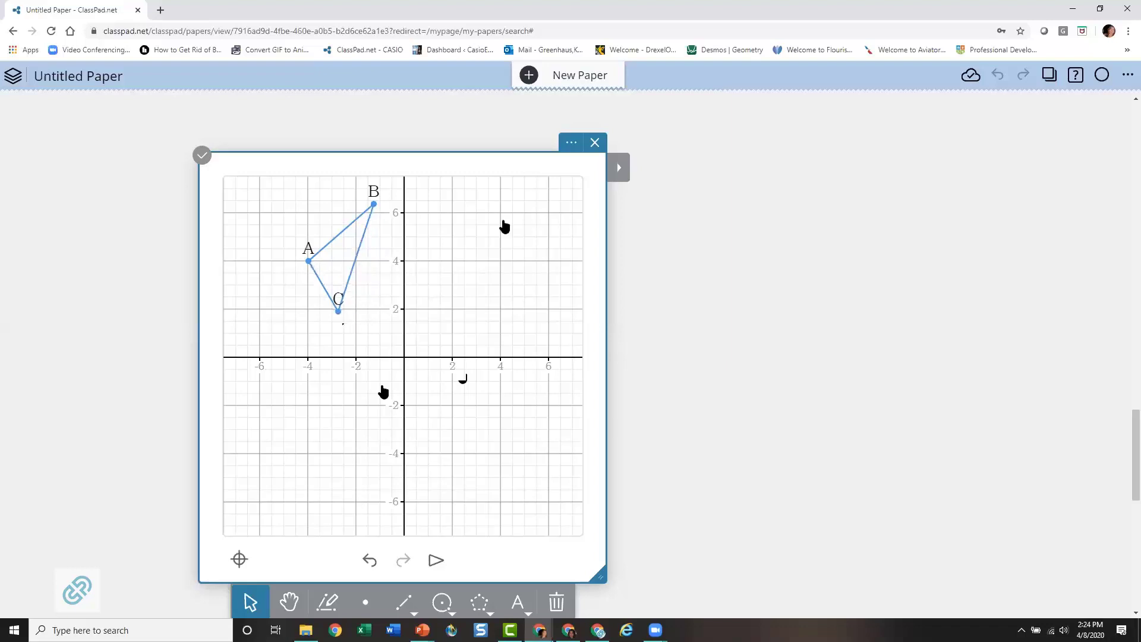
Step: Set the geometry note's snap mode to Snap and move vertex C to (1, 3)
left_click(572, 144)
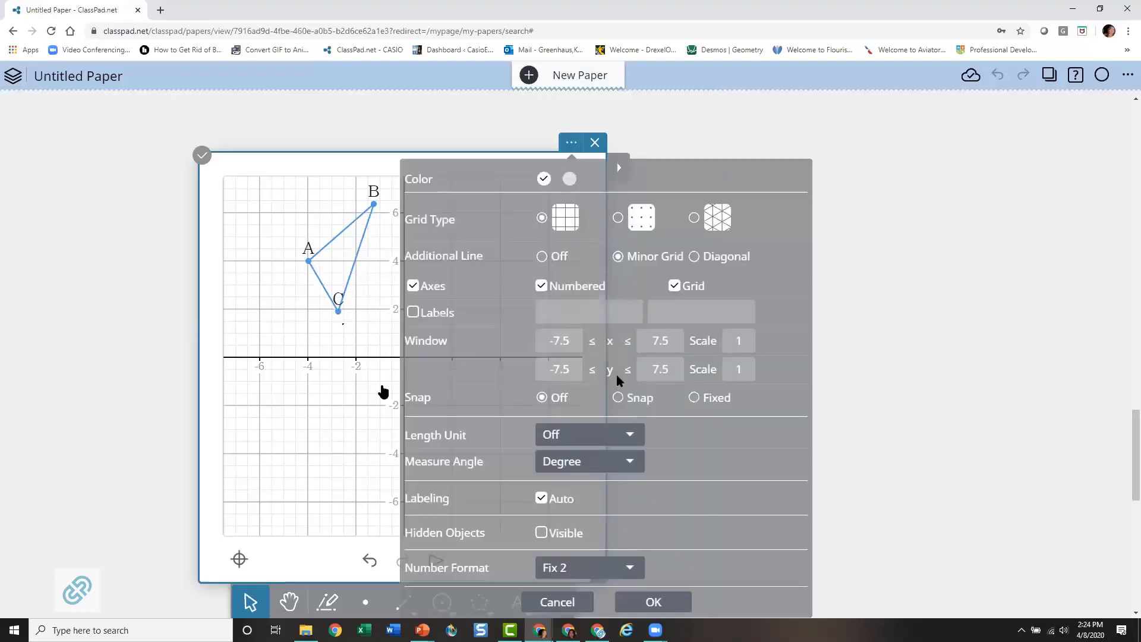
left_click(618, 396)
left_click(653, 601)
left_click_drag(349, 319, 357, 314)
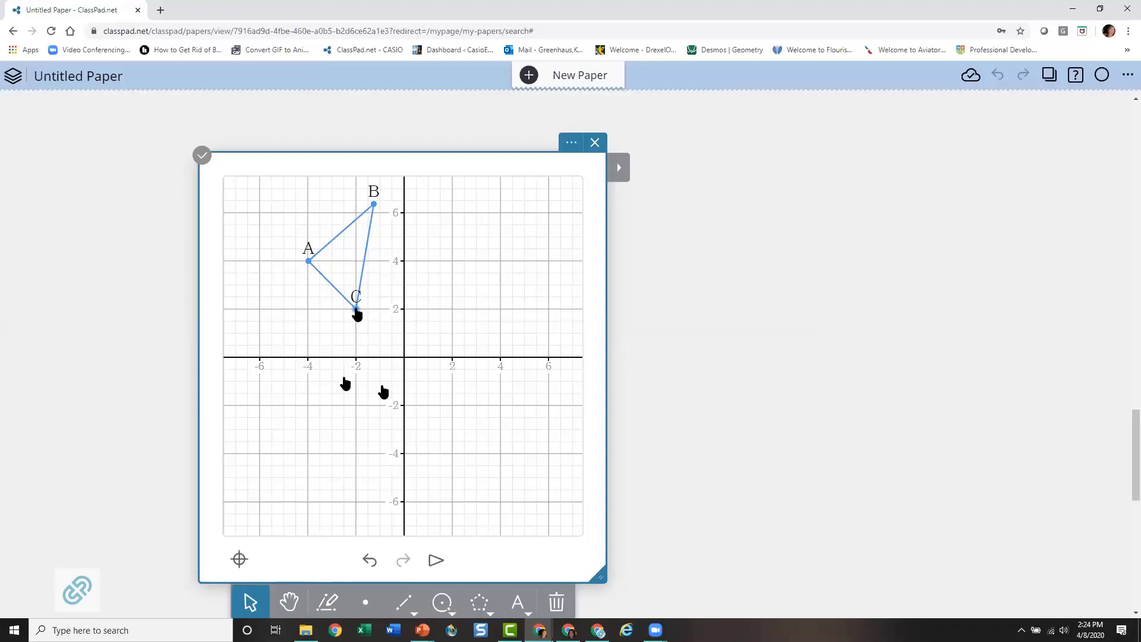
left_click_drag(356, 311, 428, 285)
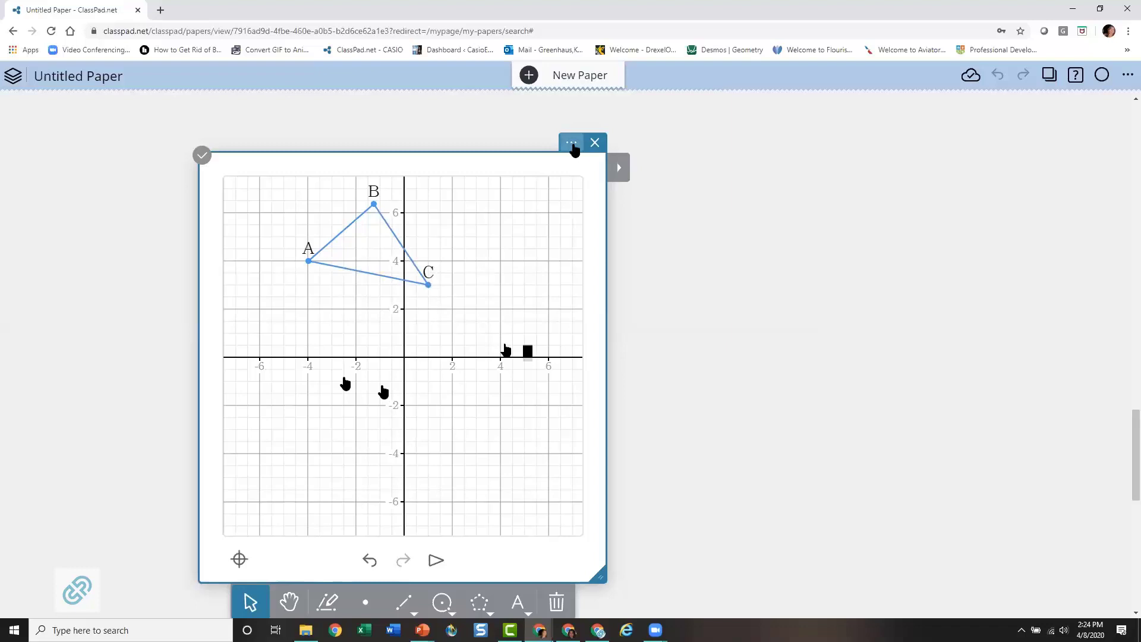
Step: Set the snap mode to Fixed, and move vertex C to (2, 2.5) and vertex A to (-4, 2)
left_click(571, 144)
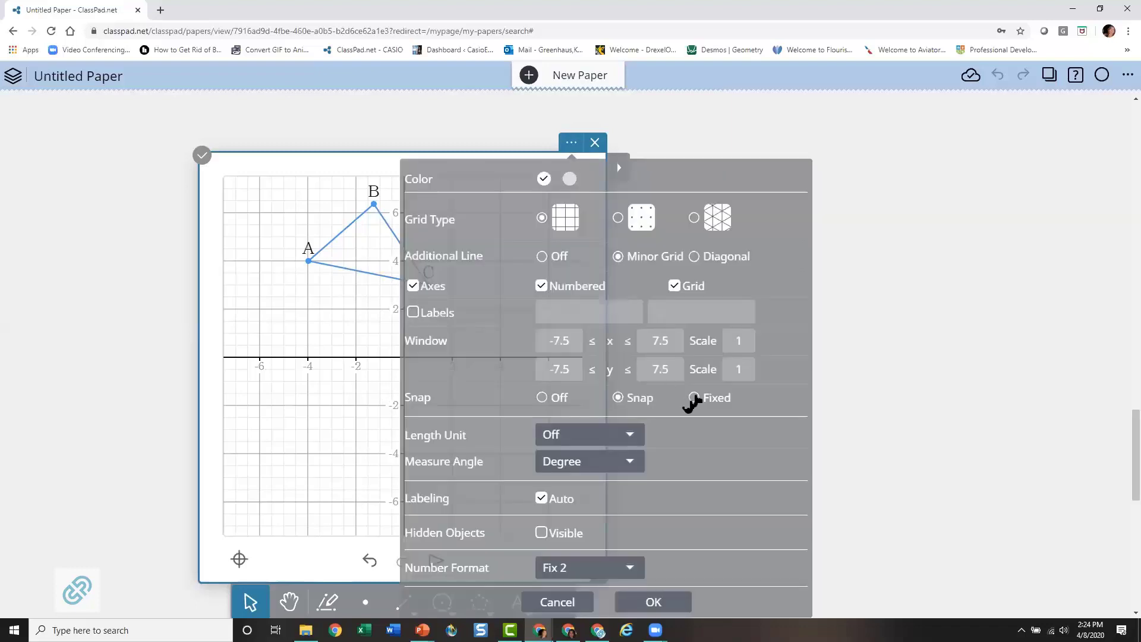
left_click(693, 398)
left_click(666, 605)
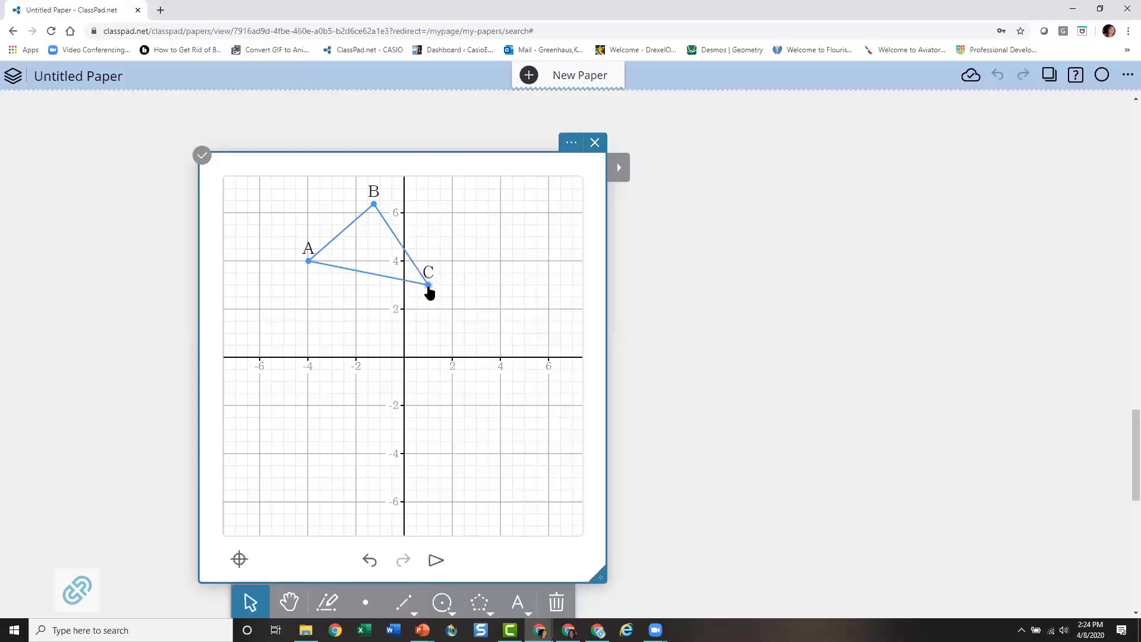
left_click_drag(427, 291, 502, 257)
left_click_drag(488, 250, 449, 300)
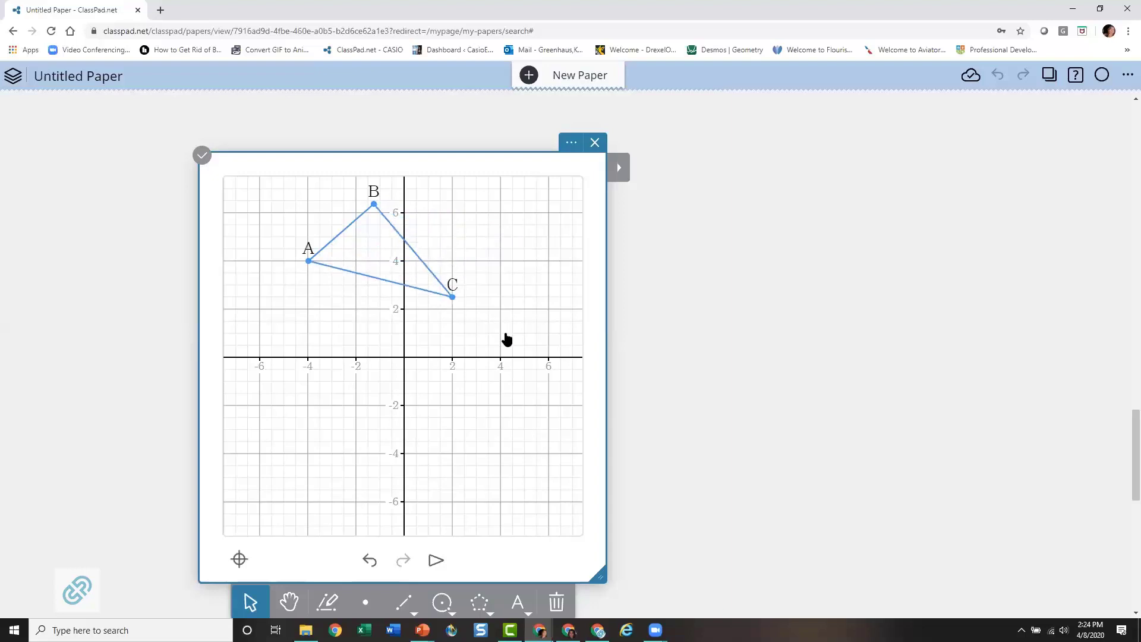
left_click_drag(309, 261, 312, 310)
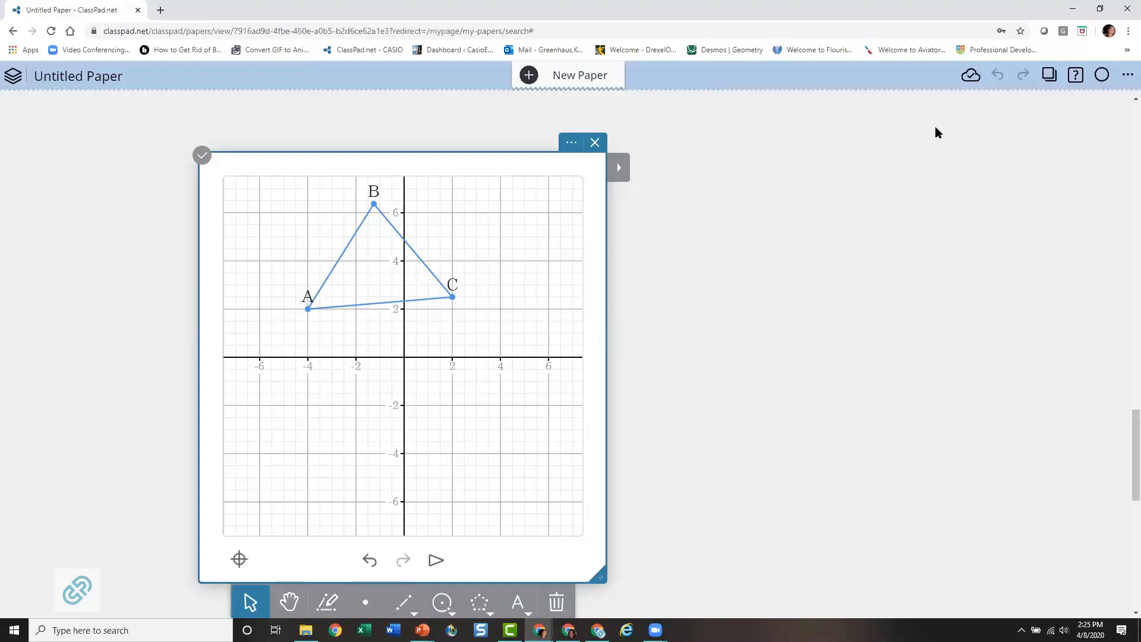
Step: Add a calculation note beside the geometry note and enter the suggested mean function in it
left_click(675, 174)
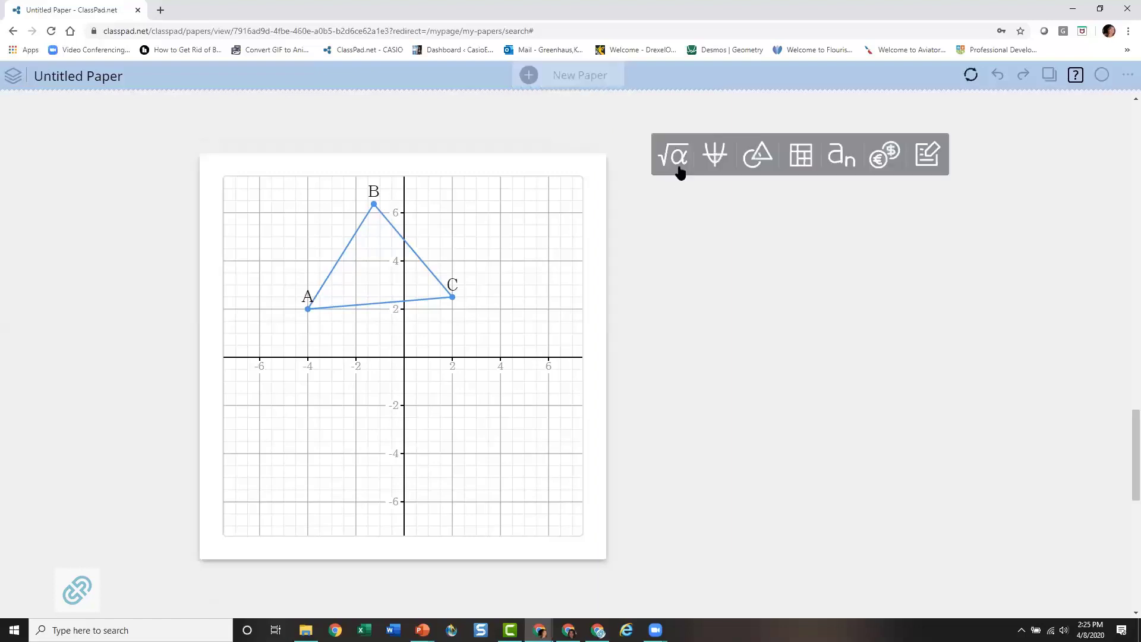
left_click(680, 171)
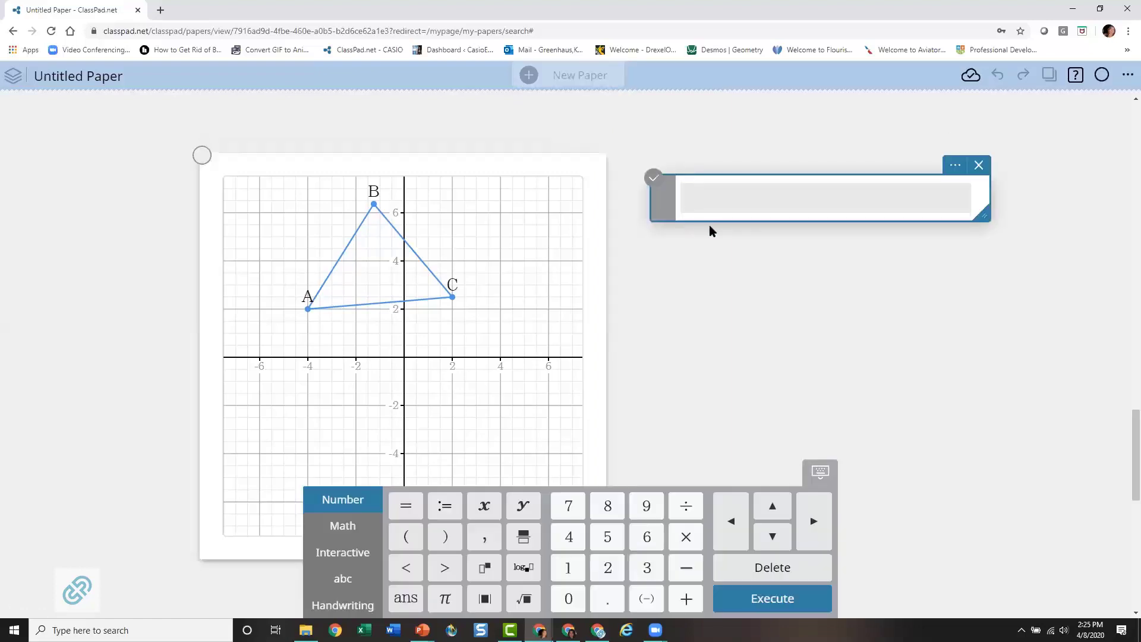
type("m")
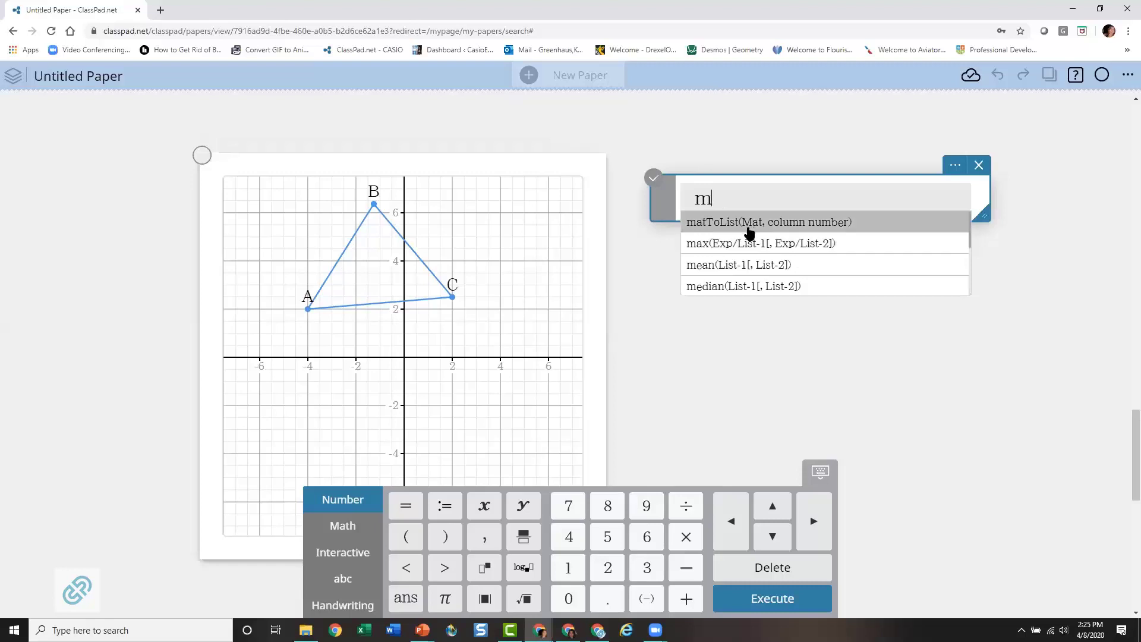
left_click(725, 268)
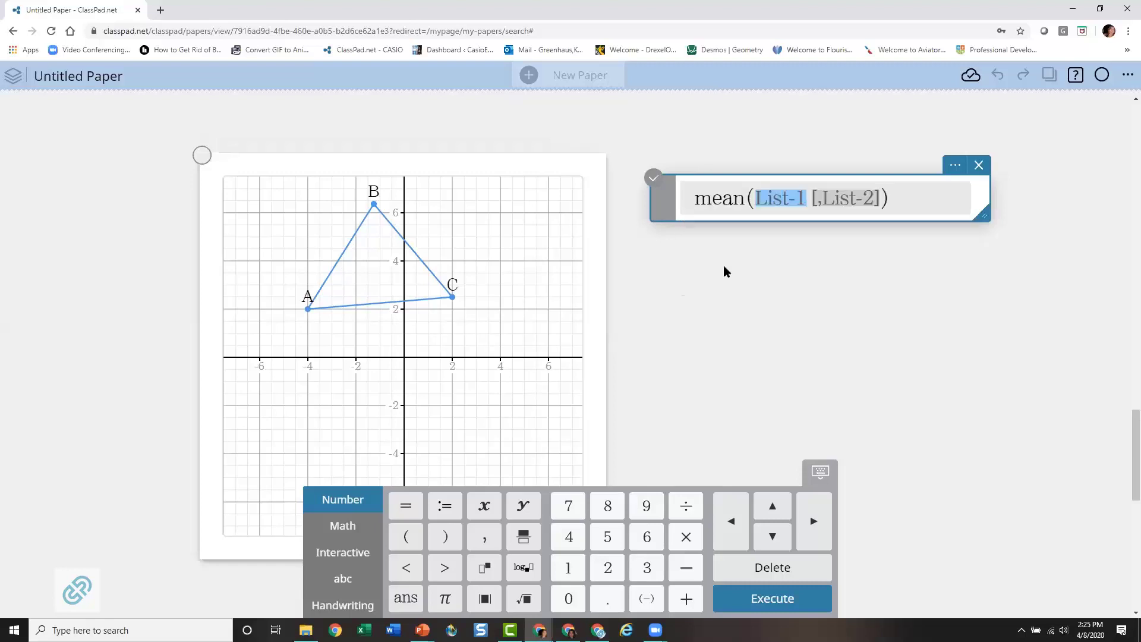
Step: Look through the online Function List, examining the syntax of the Complex and List functions, and return to the paper
left_click(1076, 77)
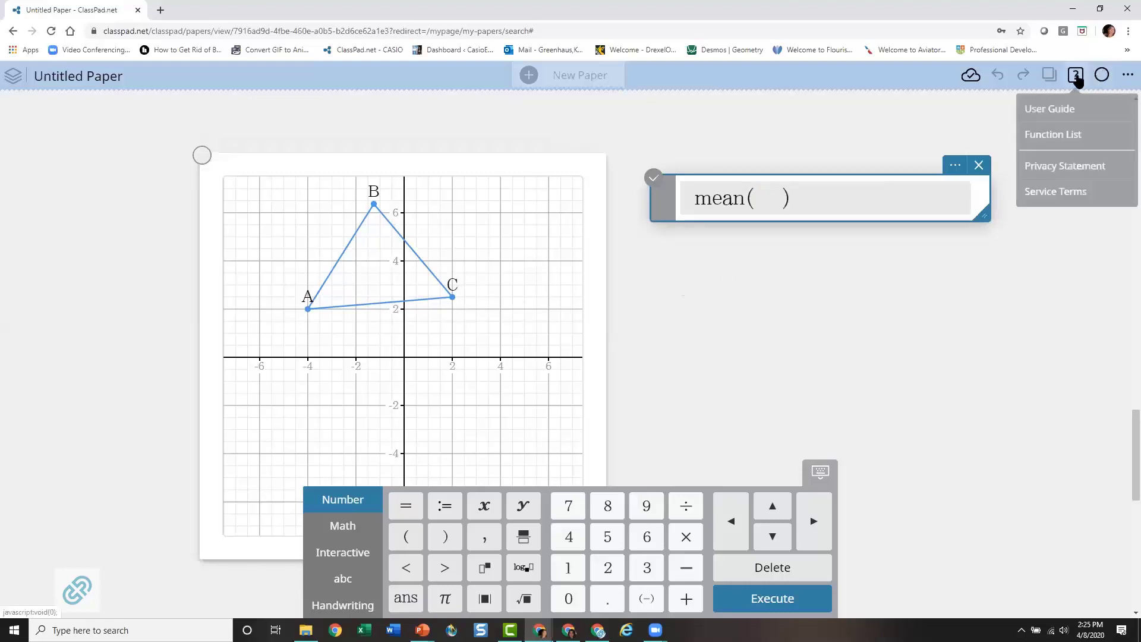
left_click(1053, 136)
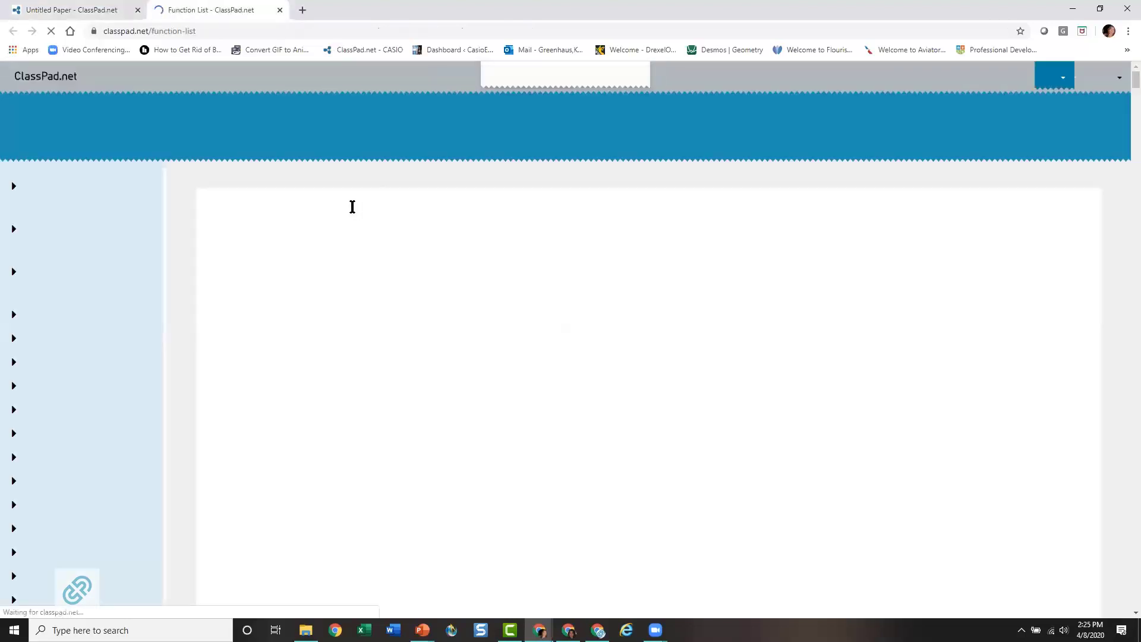
scroll(81, 196, "down", 5)
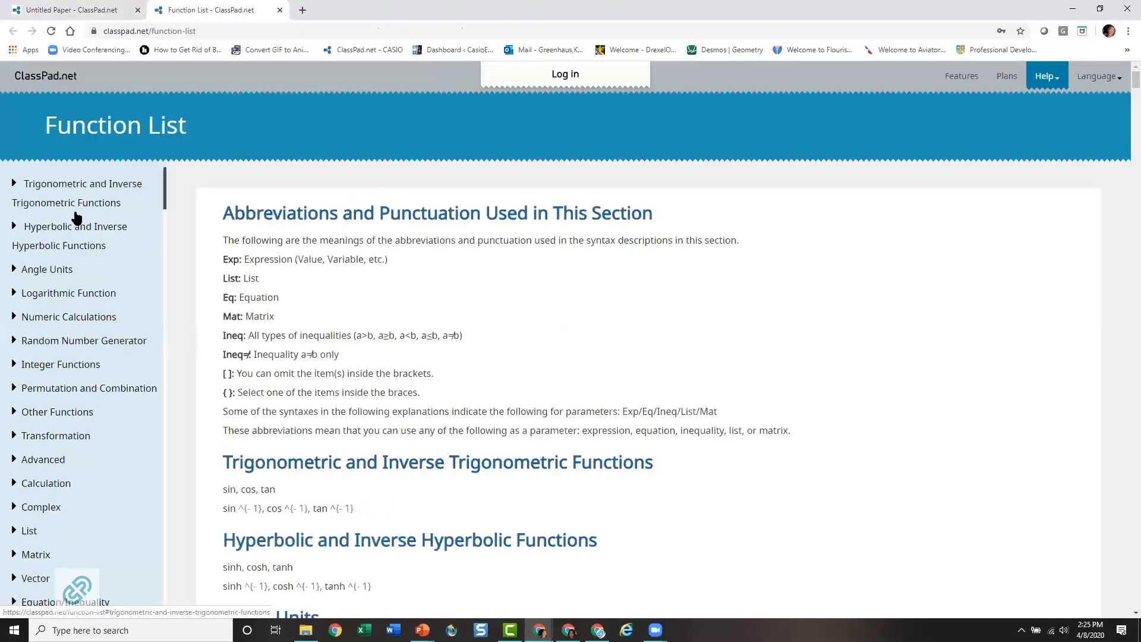
scroll(64, 469, "up", 2)
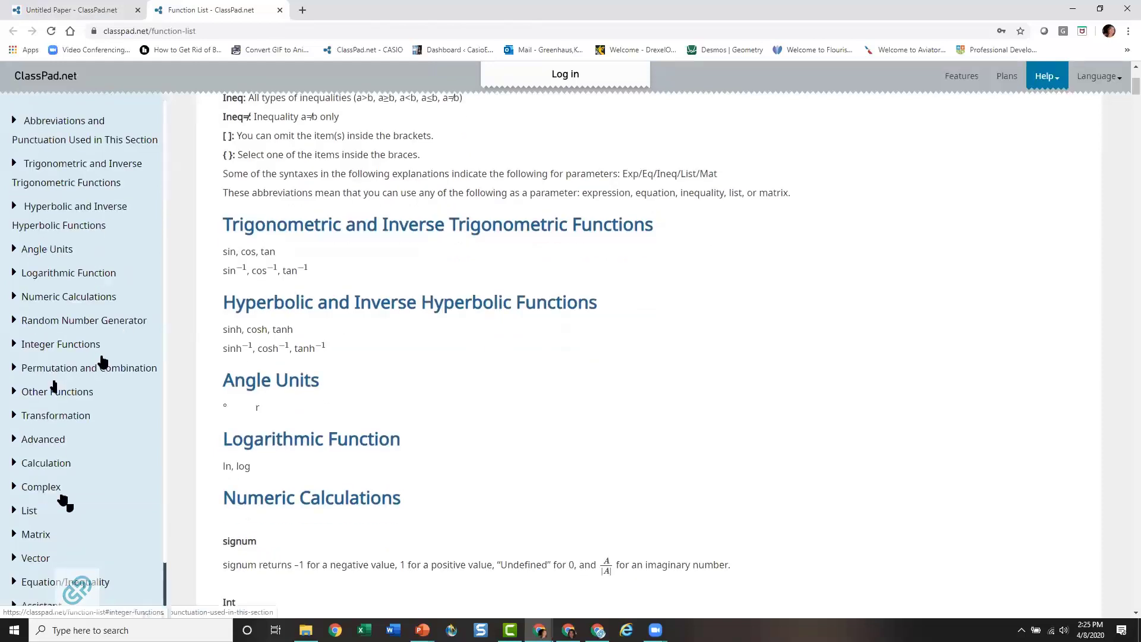
scroll(64, 499, "down", 1)
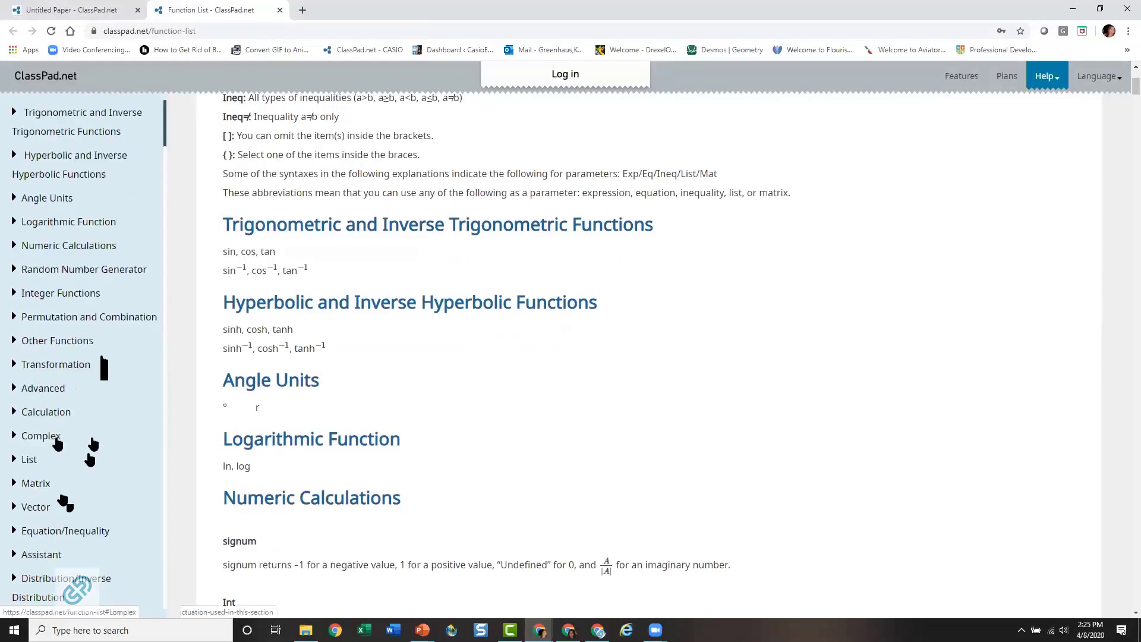
left_click(14, 437)
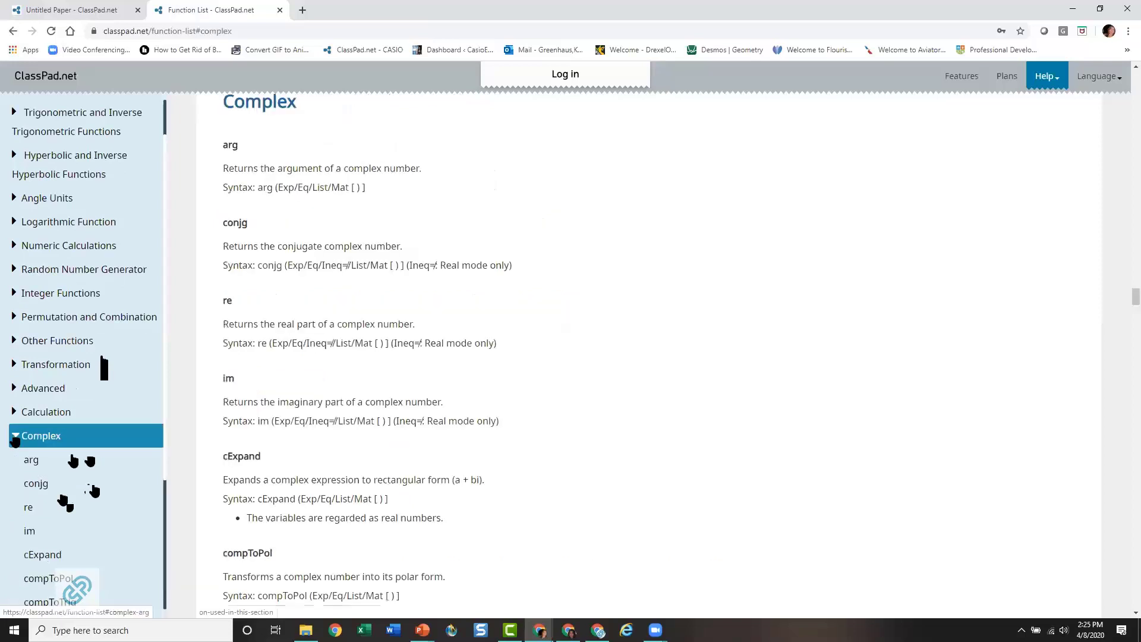
scroll(64, 502, "down", 2)
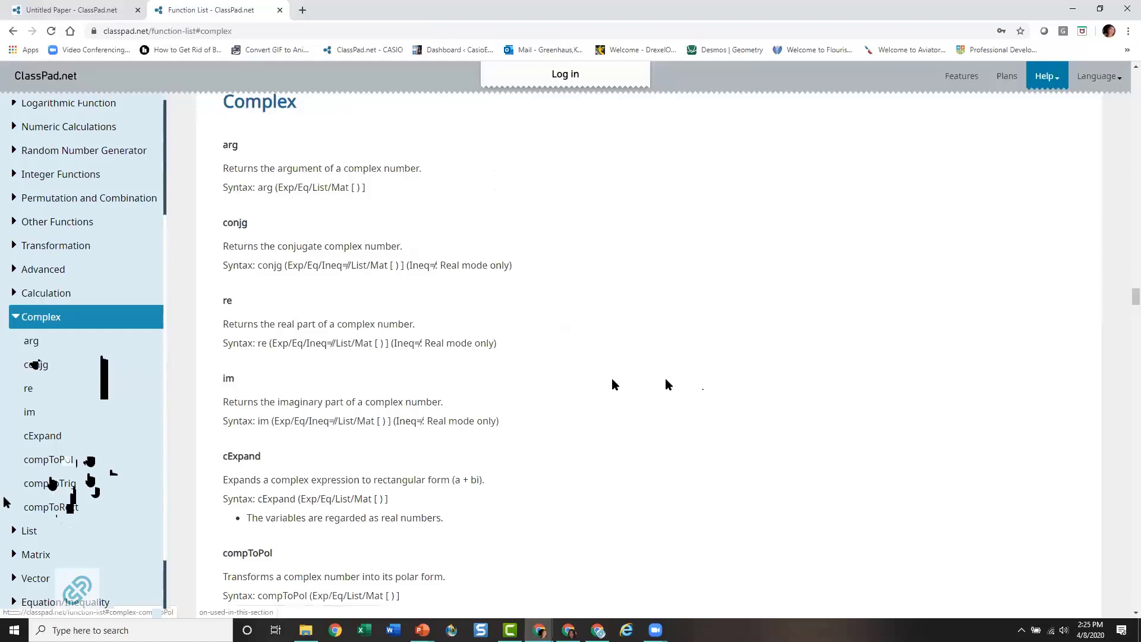
left_click(14, 535)
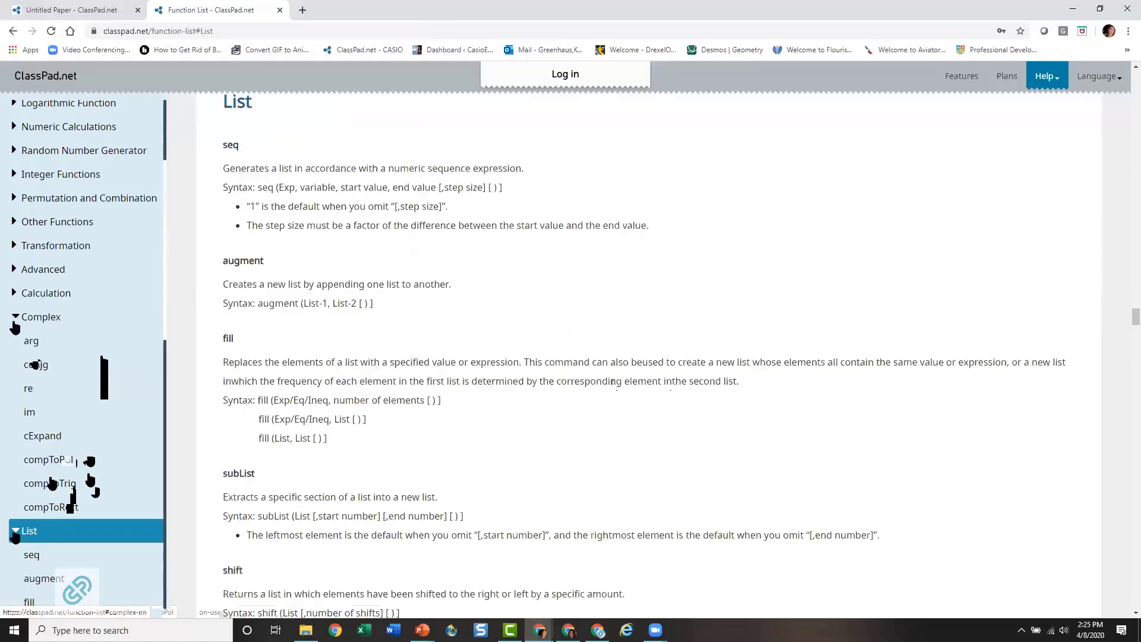
left_click(19, 319)
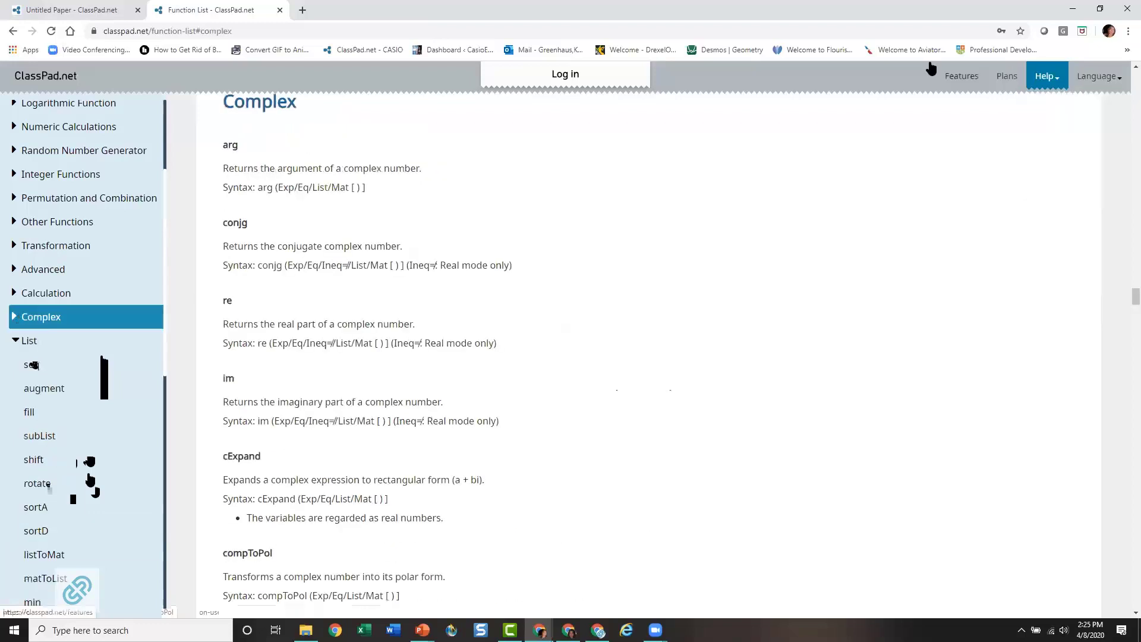
left_click(102, 10)
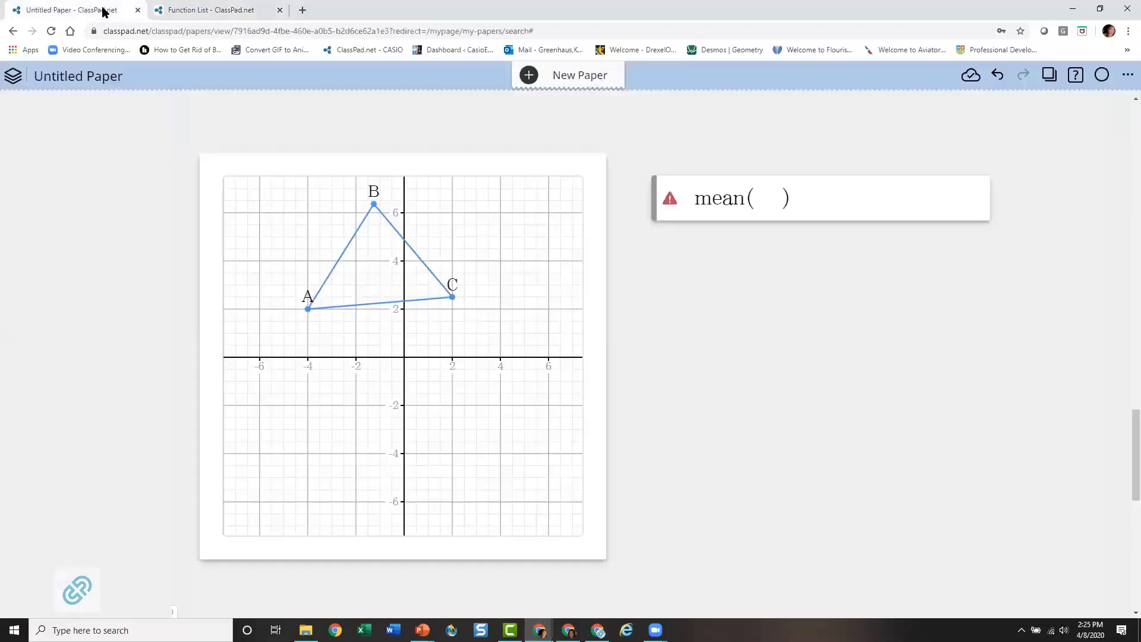
Step: Open the User Guide and read the Paper Operations instructions on creating and moving sticky notes and creating a new paper
left_click(1075, 77)
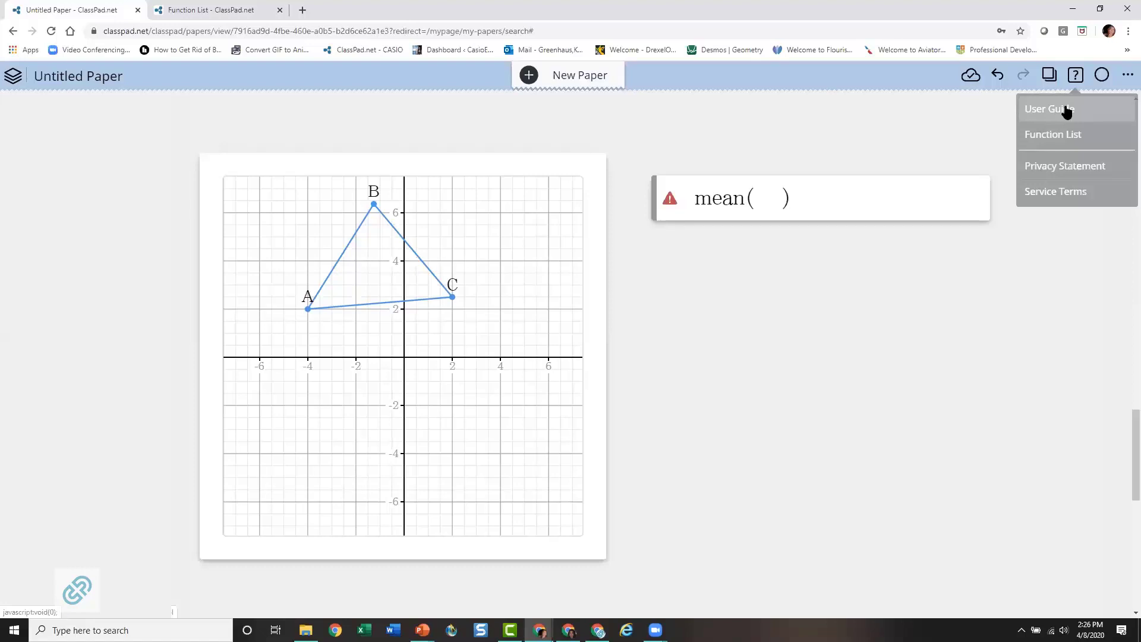
left_click(1064, 109)
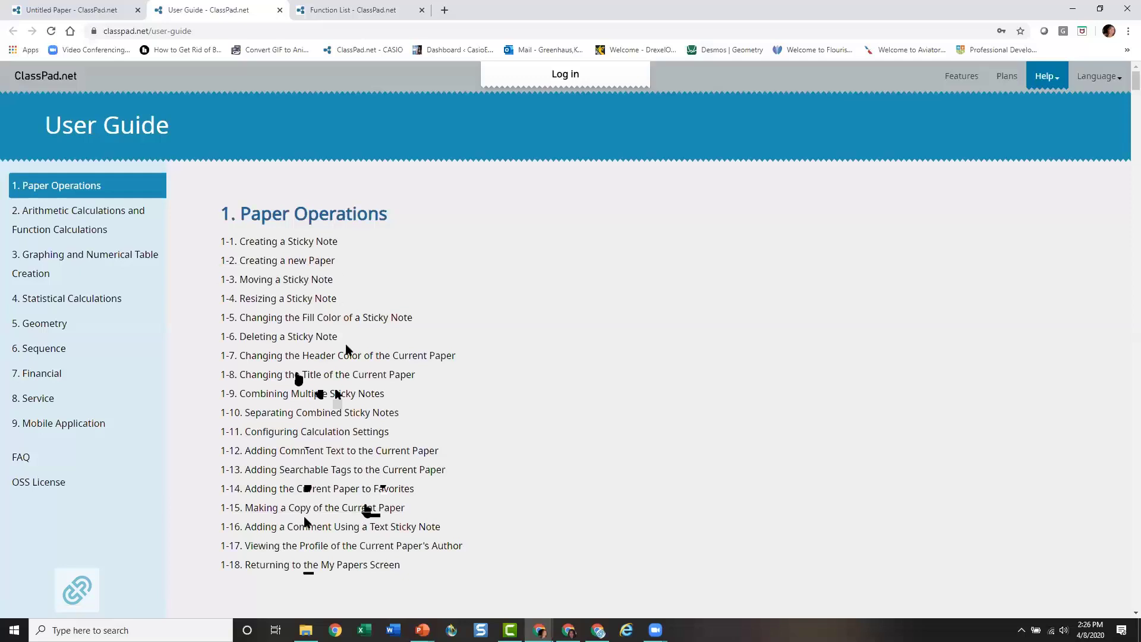
scroll(583, 353, "down", 4)
scroll(583, 353, "down", 7)
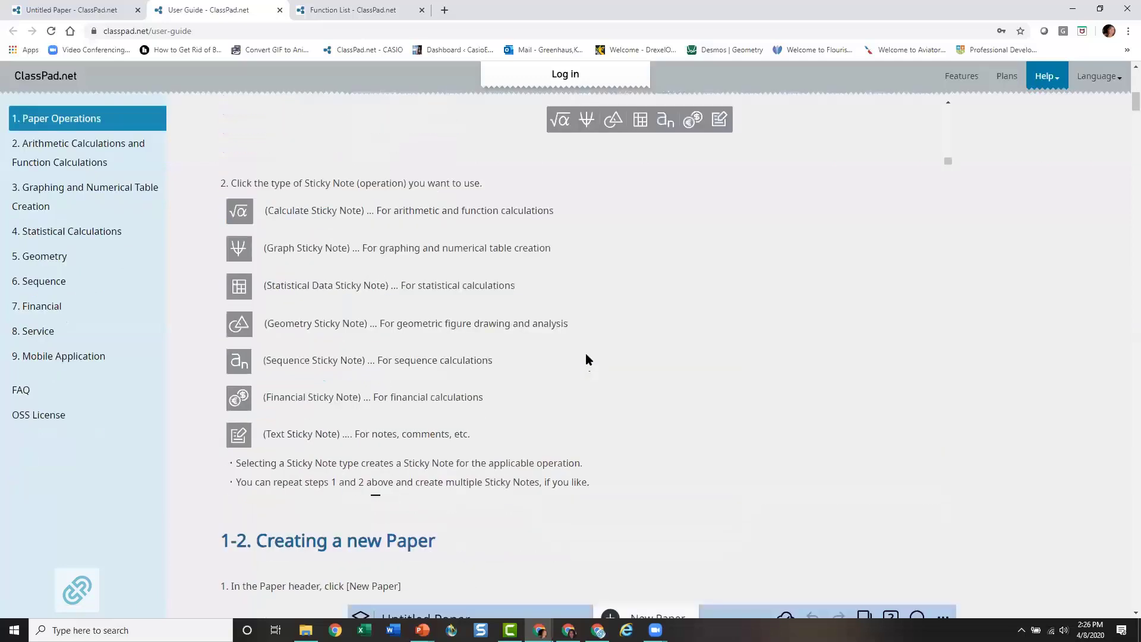
scroll(508, 261, "up", 3)
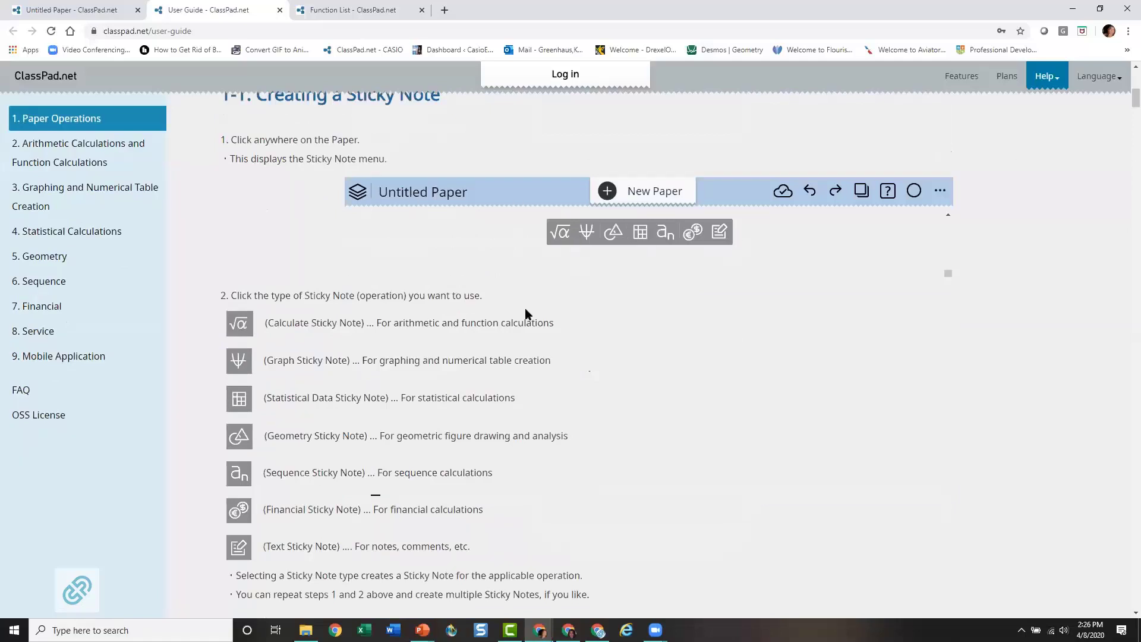
scroll(769, 430, "down", 3)
scroll(767, 423, "down", 7)
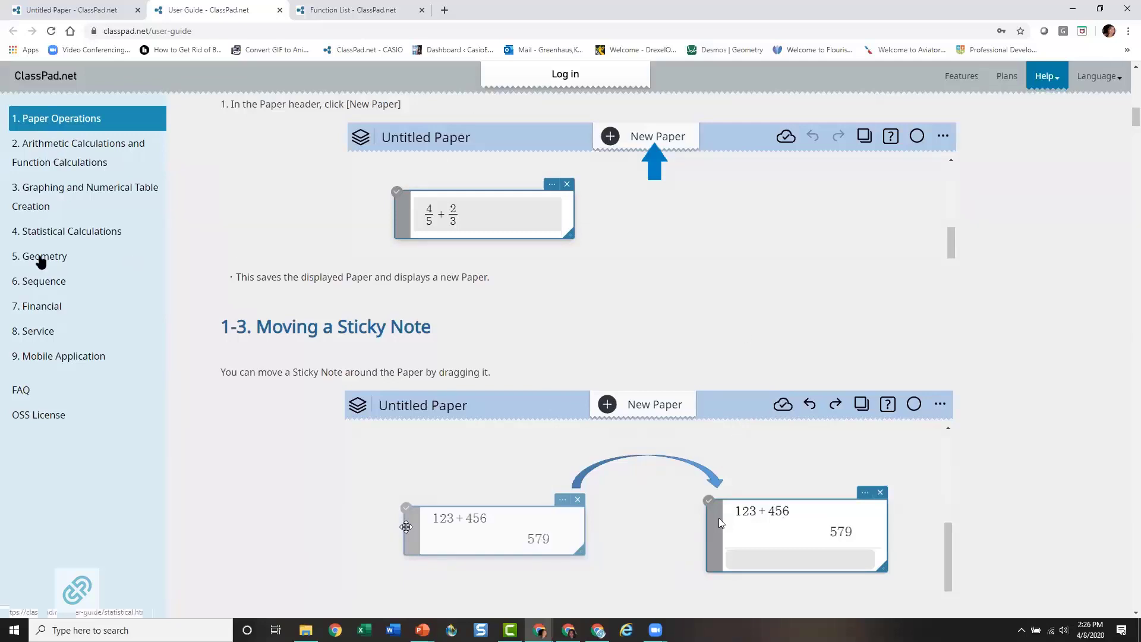
Step: Review the User Guide's Geometry chapter, read section 5-22 on using the protractor, and return to the paper
left_click(41, 262)
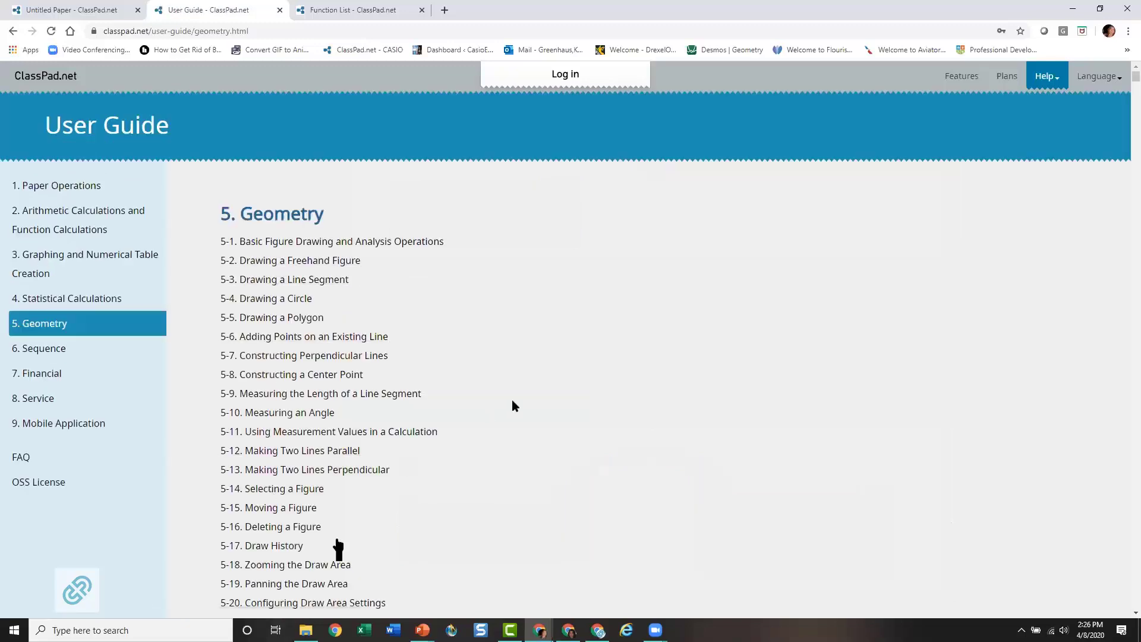
scroll(512, 403, "down", 5)
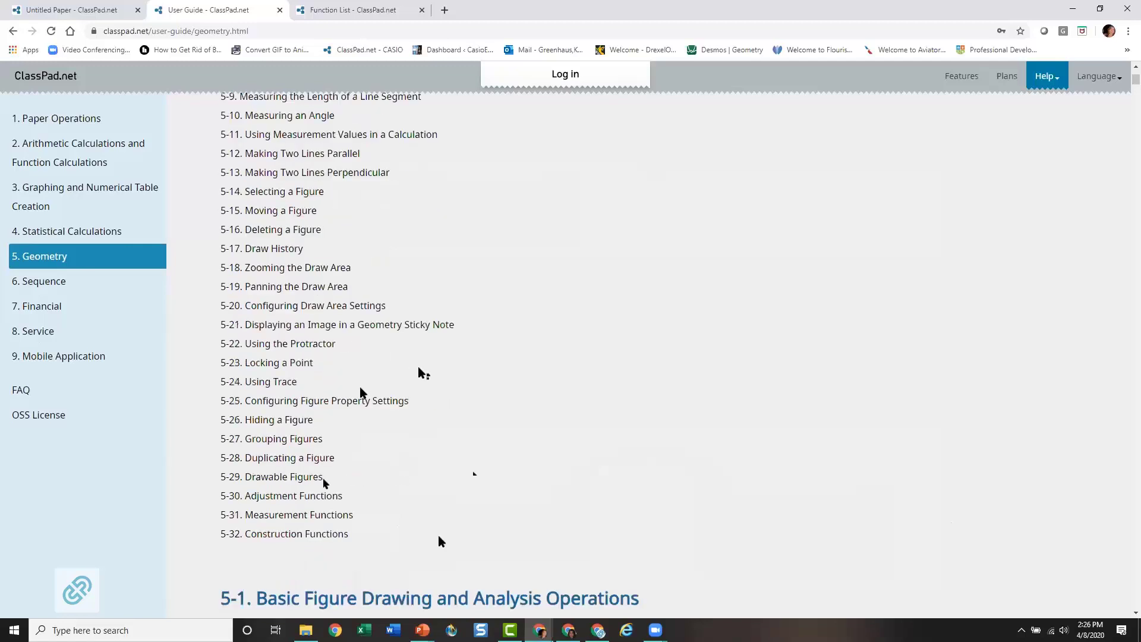
scroll(529, 330, "up", 3)
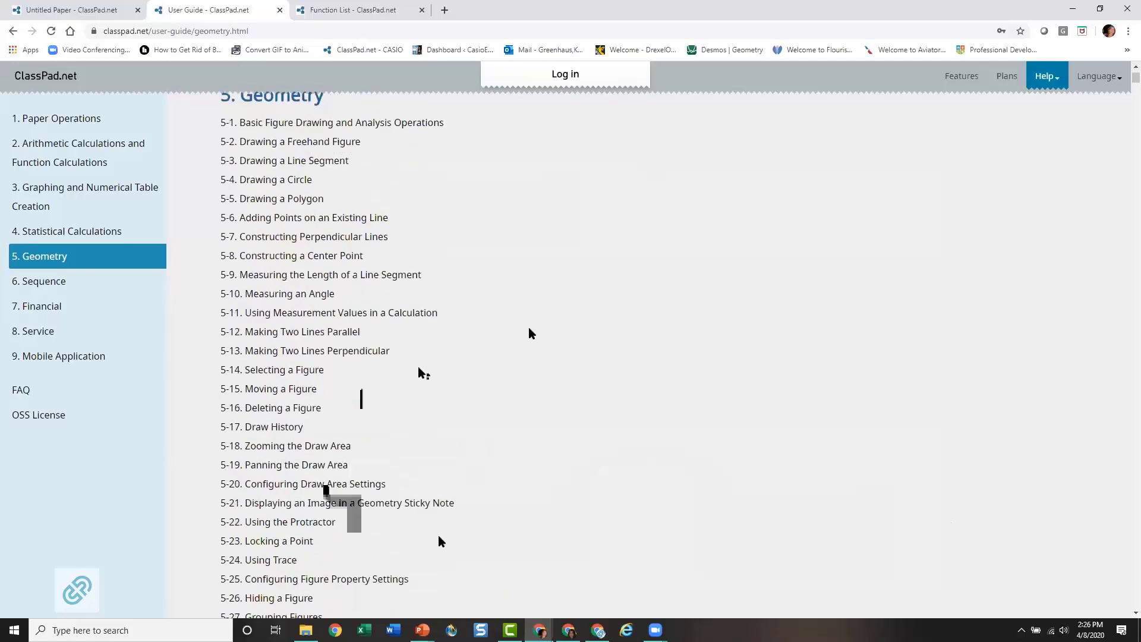
scroll(531, 333, "down", 4)
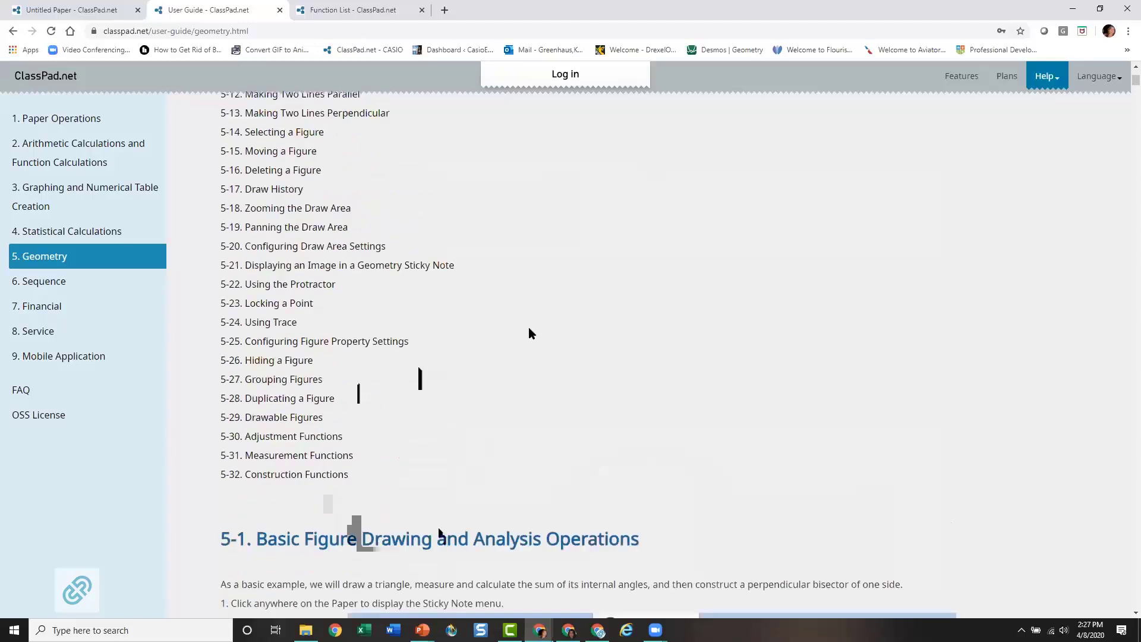
left_click(288, 285)
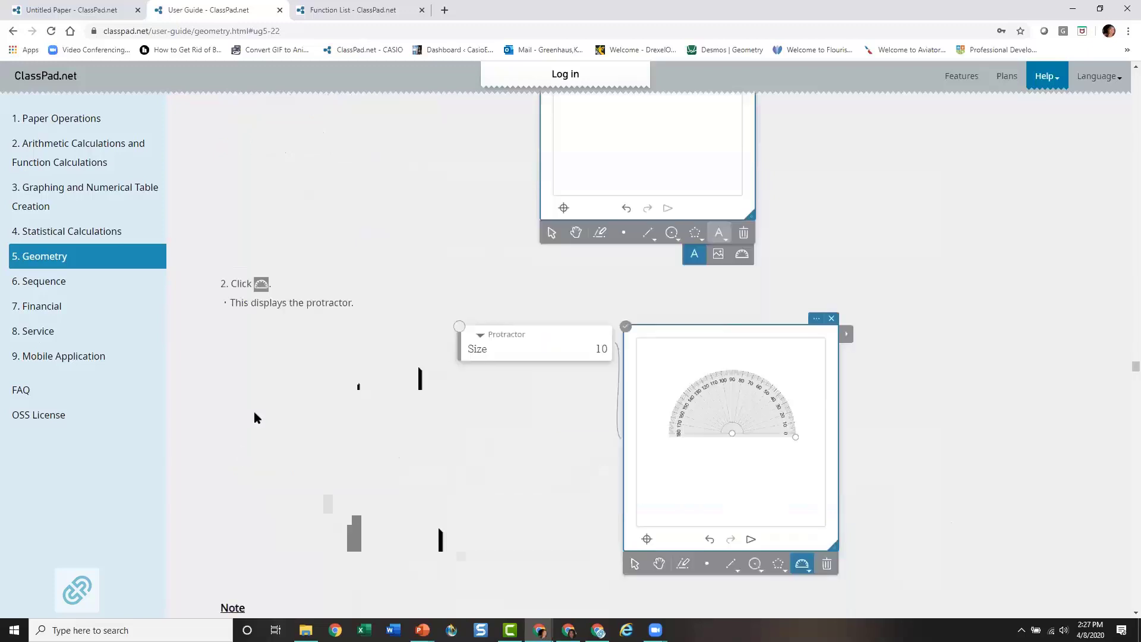
scroll(354, 394, "down", 3)
left_click(57, 11)
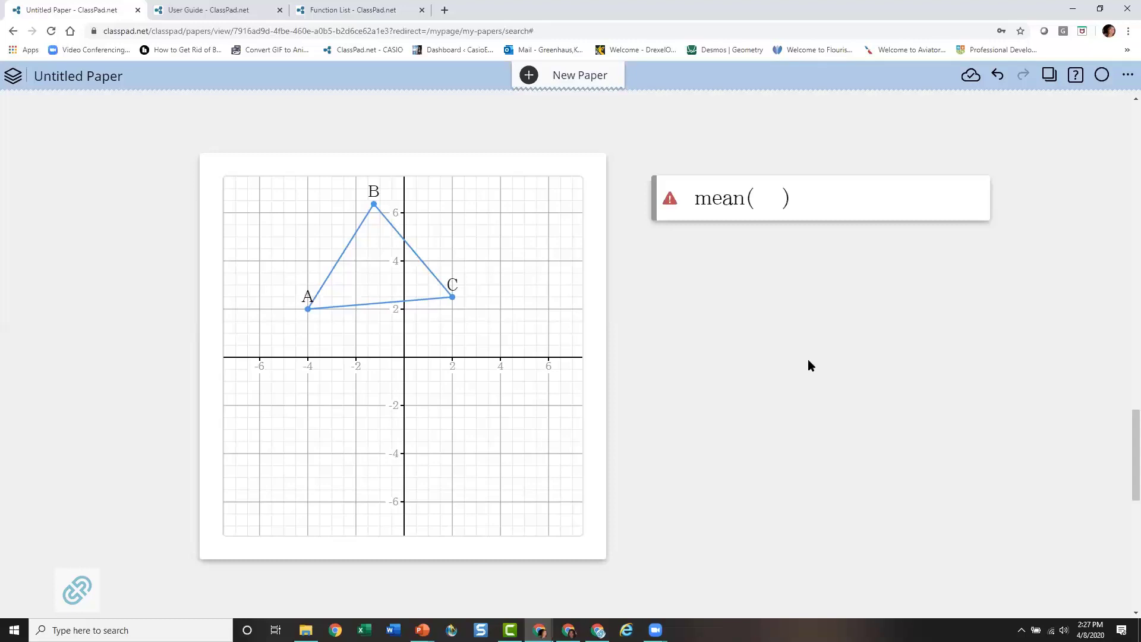
Step: Change the paper's header color to purple, and add a text note below the mean calculation with a matching purple fill
left_click(1102, 76)
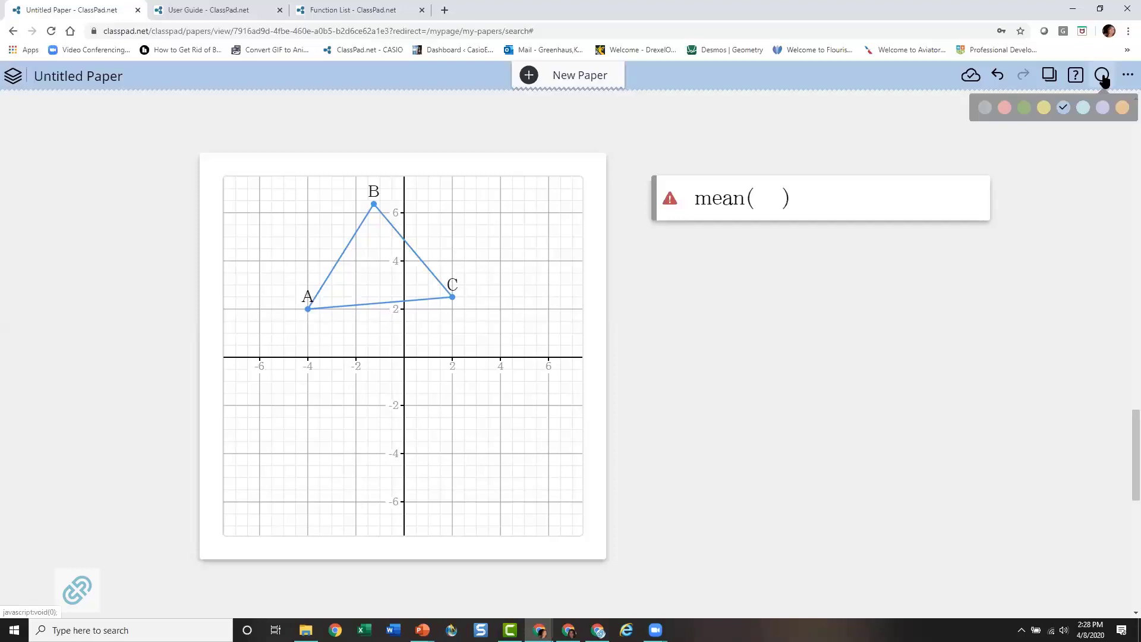
left_click(1102, 107)
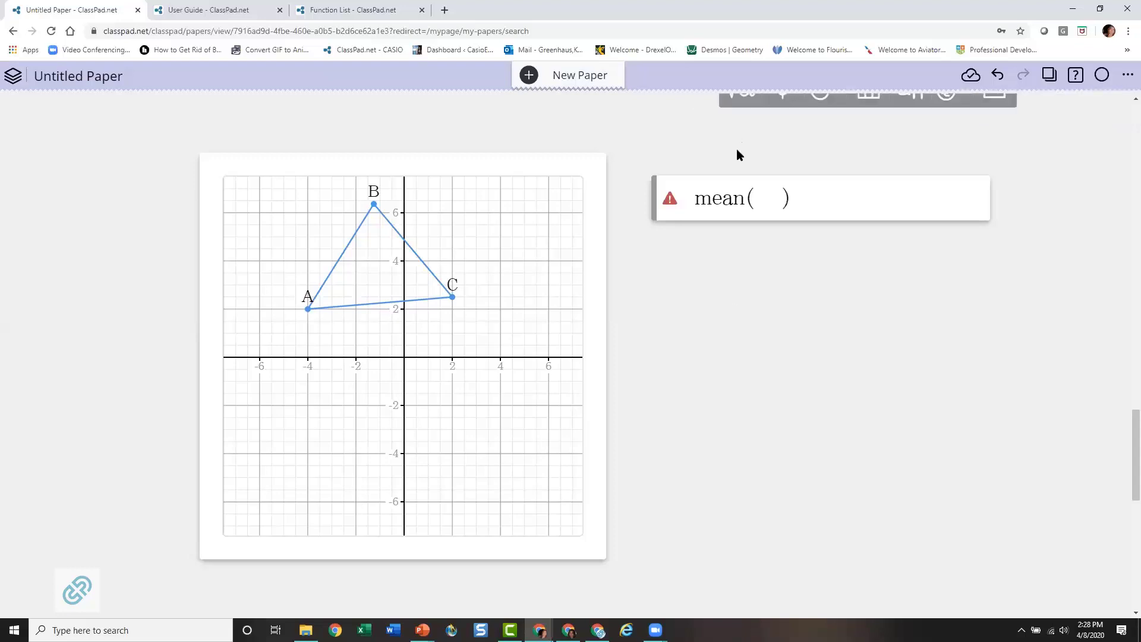
left_click(737, 362)
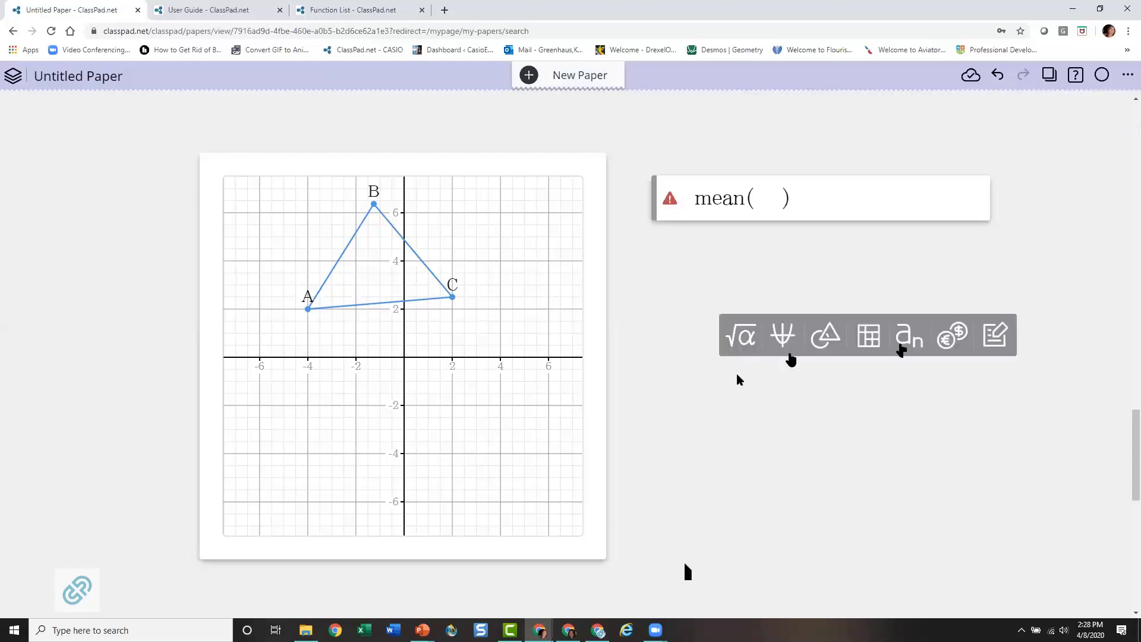
left_click(1001, 333)
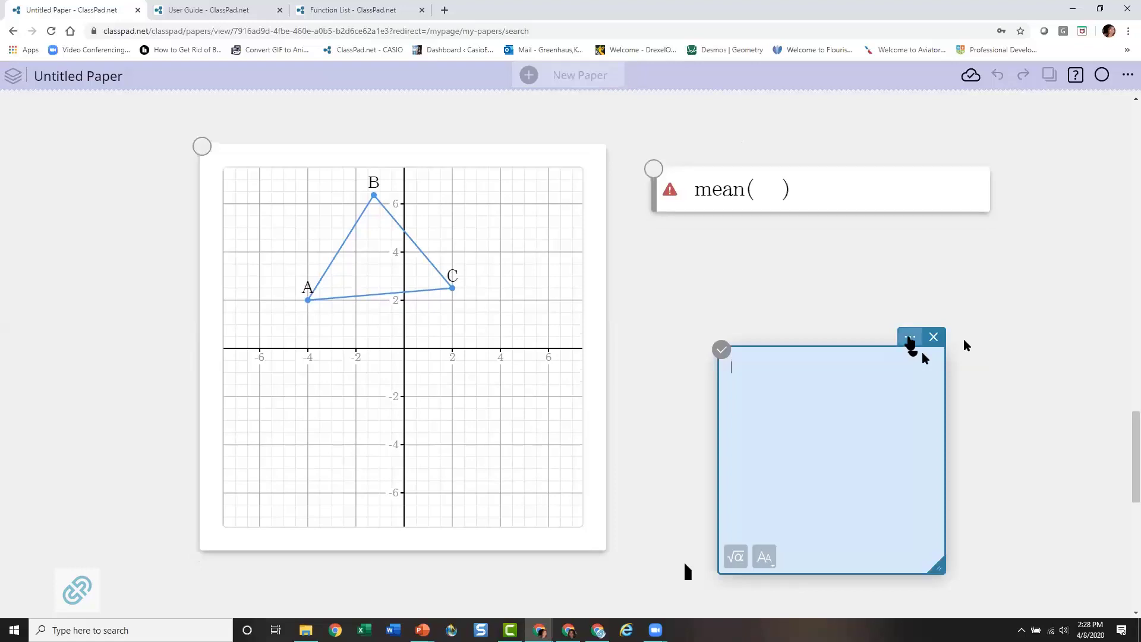
left_click(910, 338)
left_click(1039, 371)
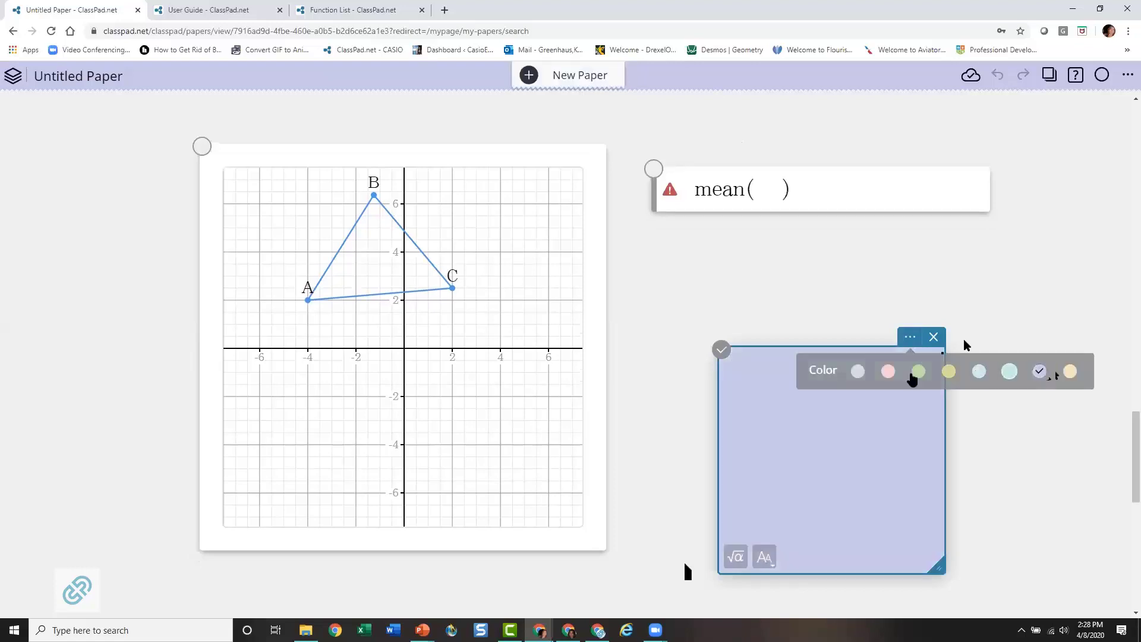
Step: Arrange the purple text note, the geometry note and the mean calculation note side by side without overlap, in that order
left_click_drag(746, 352, 12, 158)
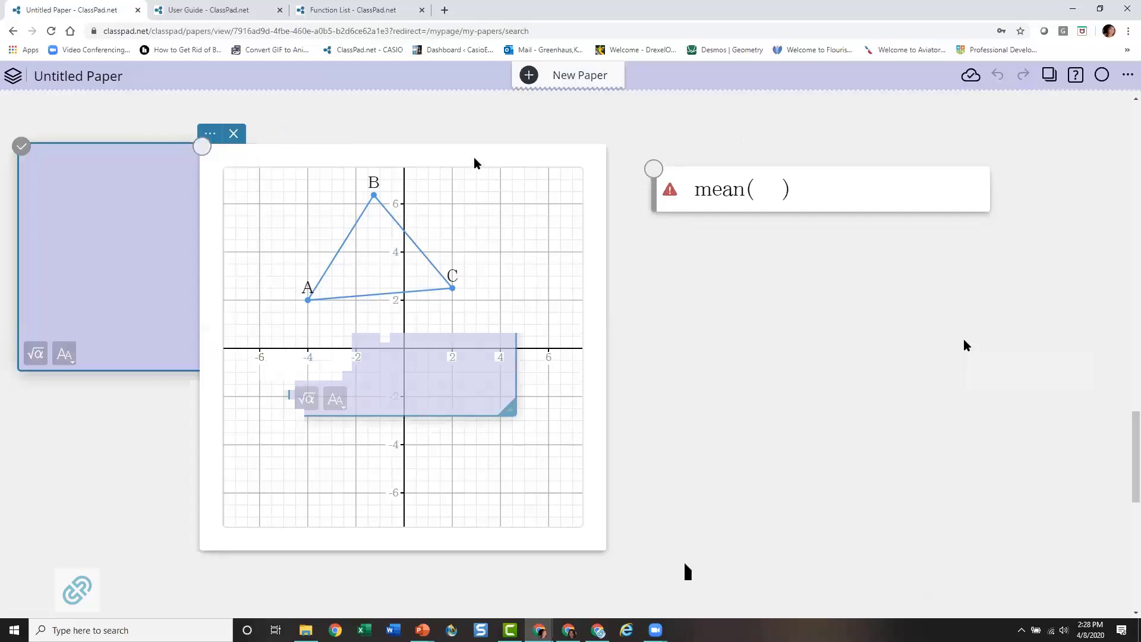
left_click_drag(569, 147, 750, 124)
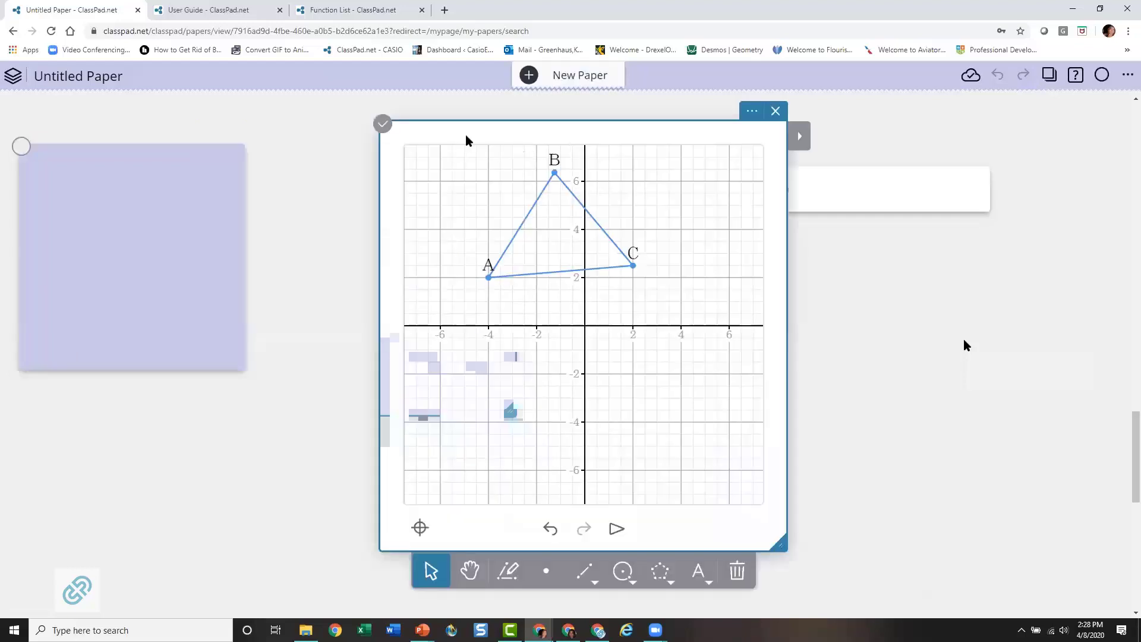
left_click_drag(467, 140, 382, 135)
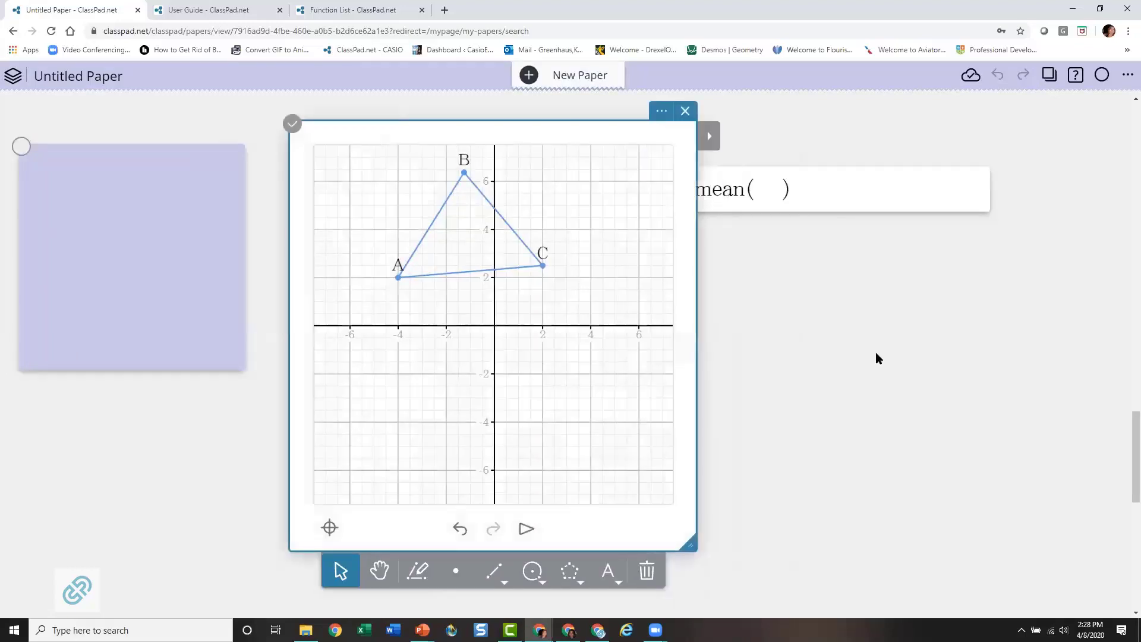
left_click_drag(886, 209, 938, 262)
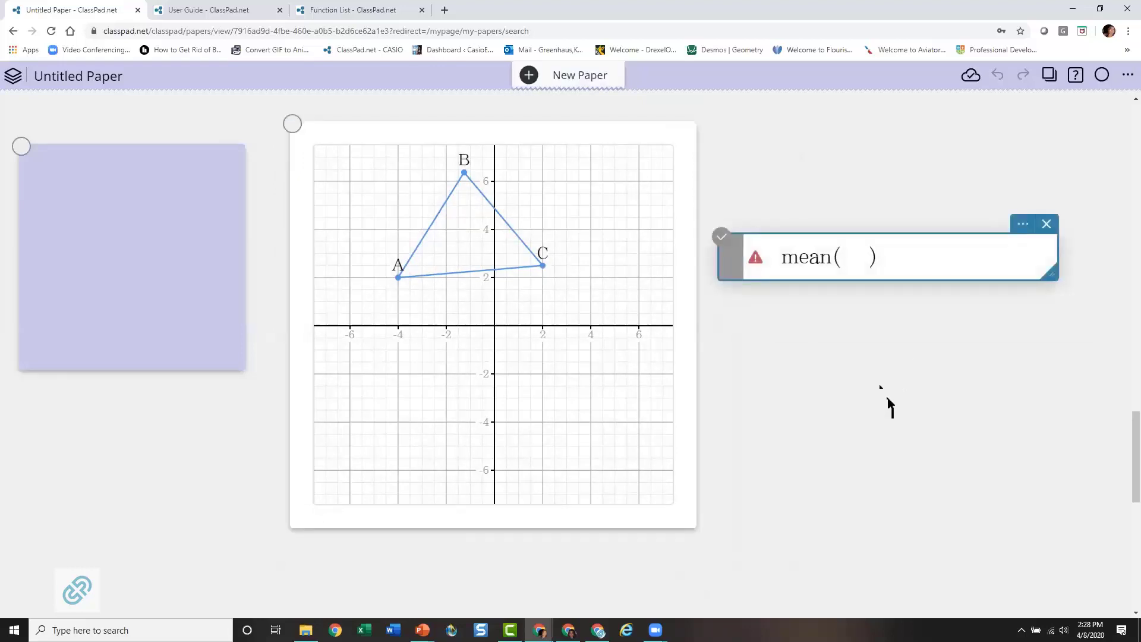